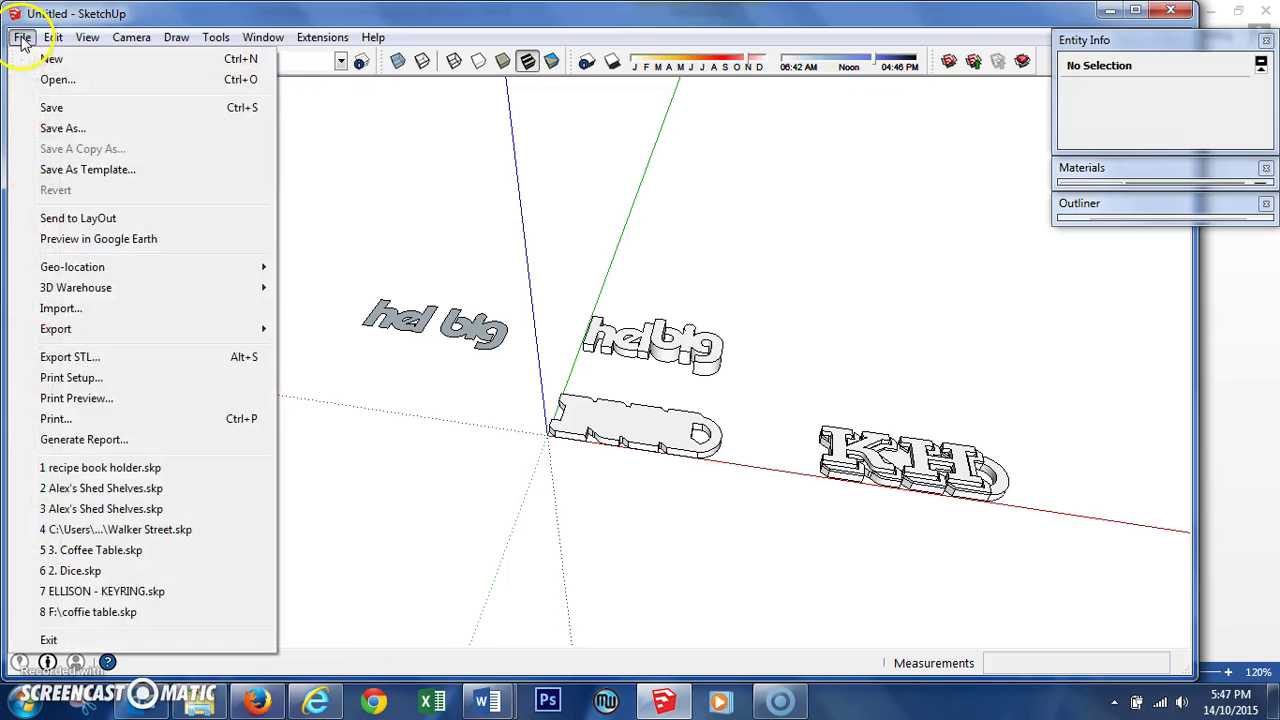
Step: Import tribal-art-set-graphic-design-elements-style-33020360.jpg from My Pictures as an image, with all supported image types listed
click(56, 308)
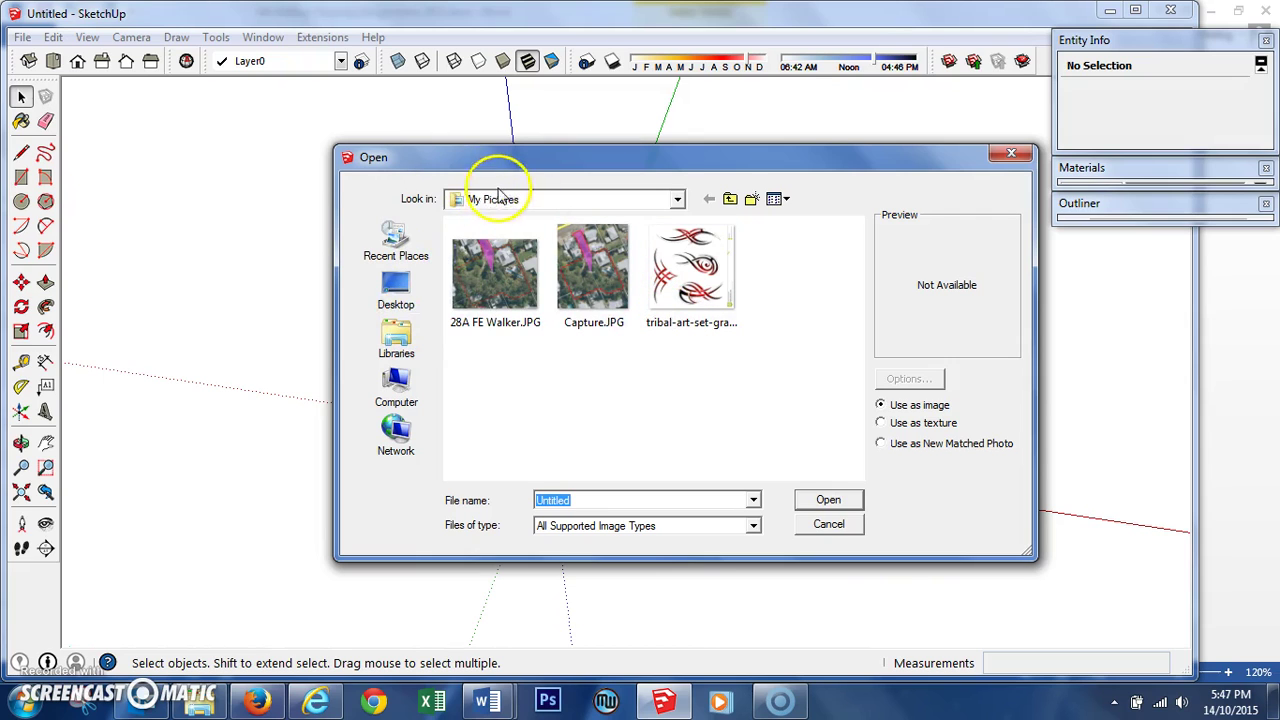
click(692, 287)
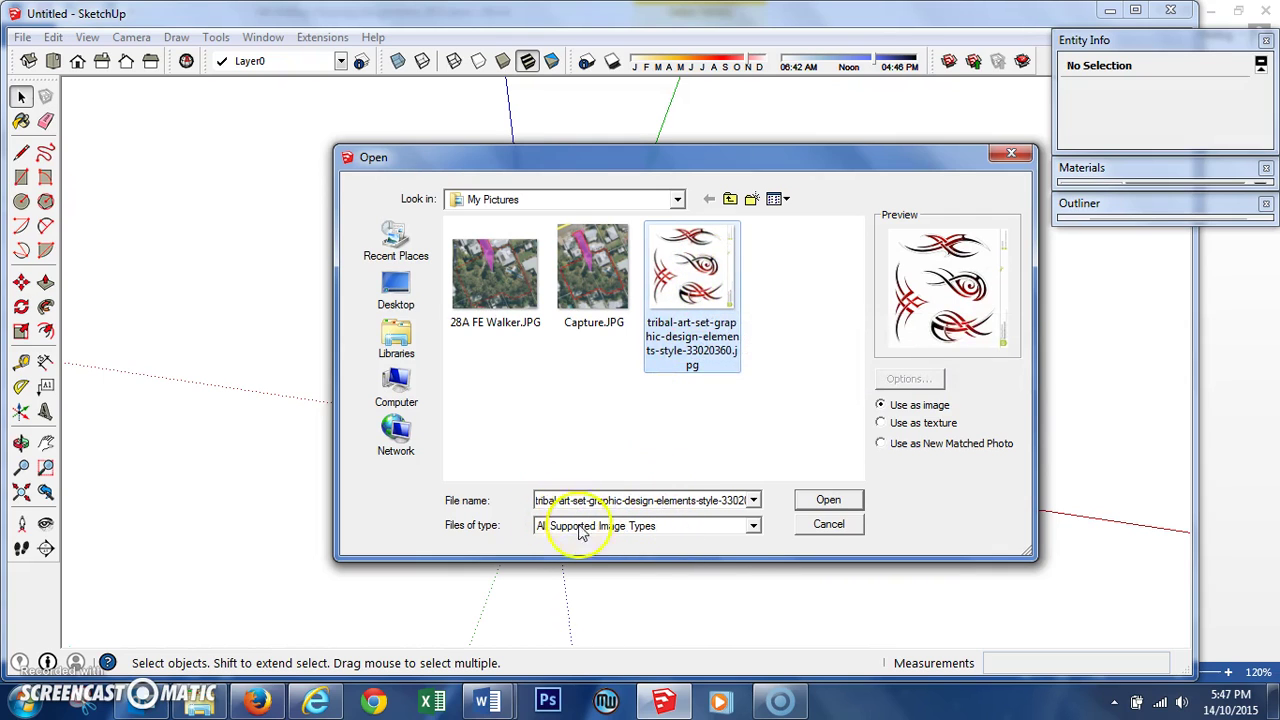
click(754, 528)
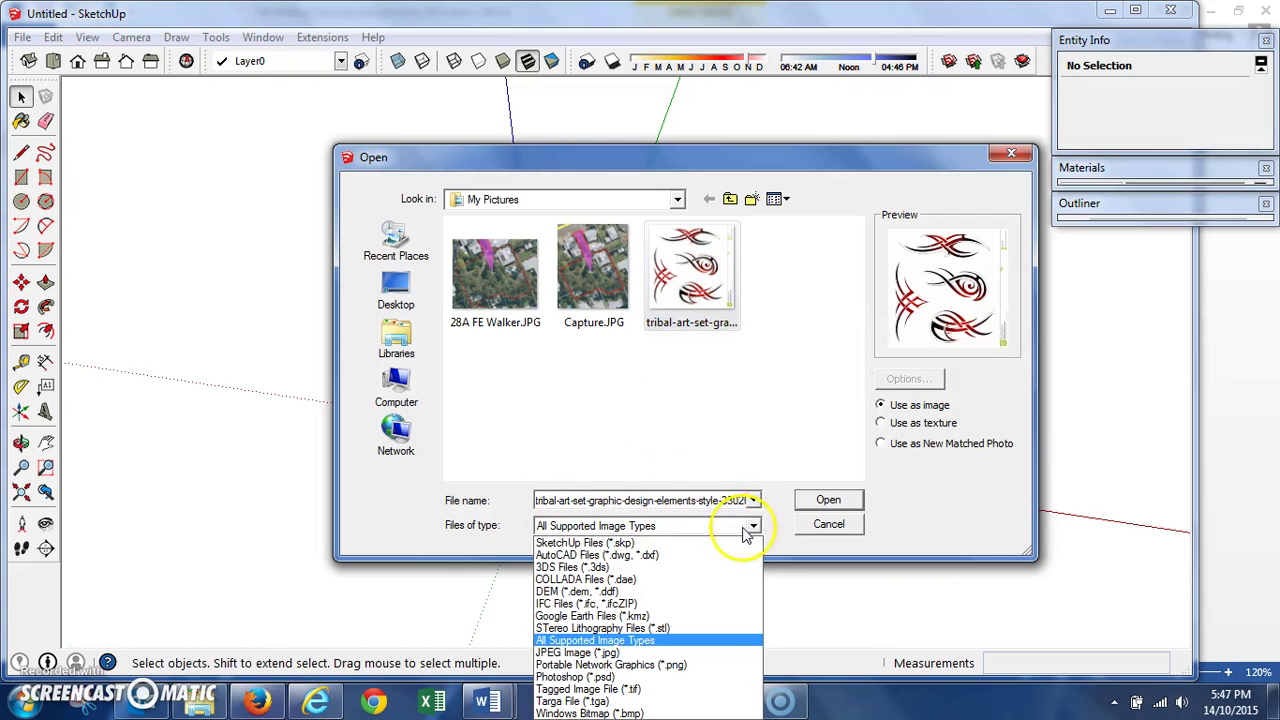
click(677, 543)
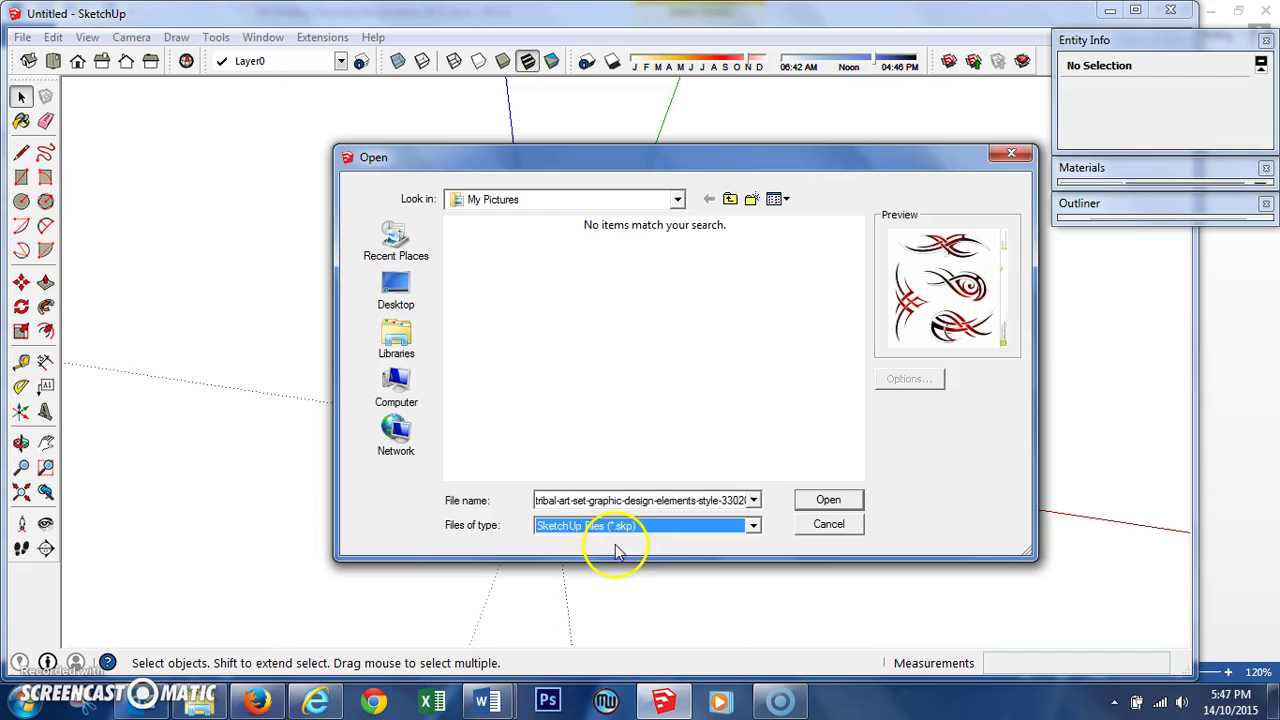
click(748, 530)
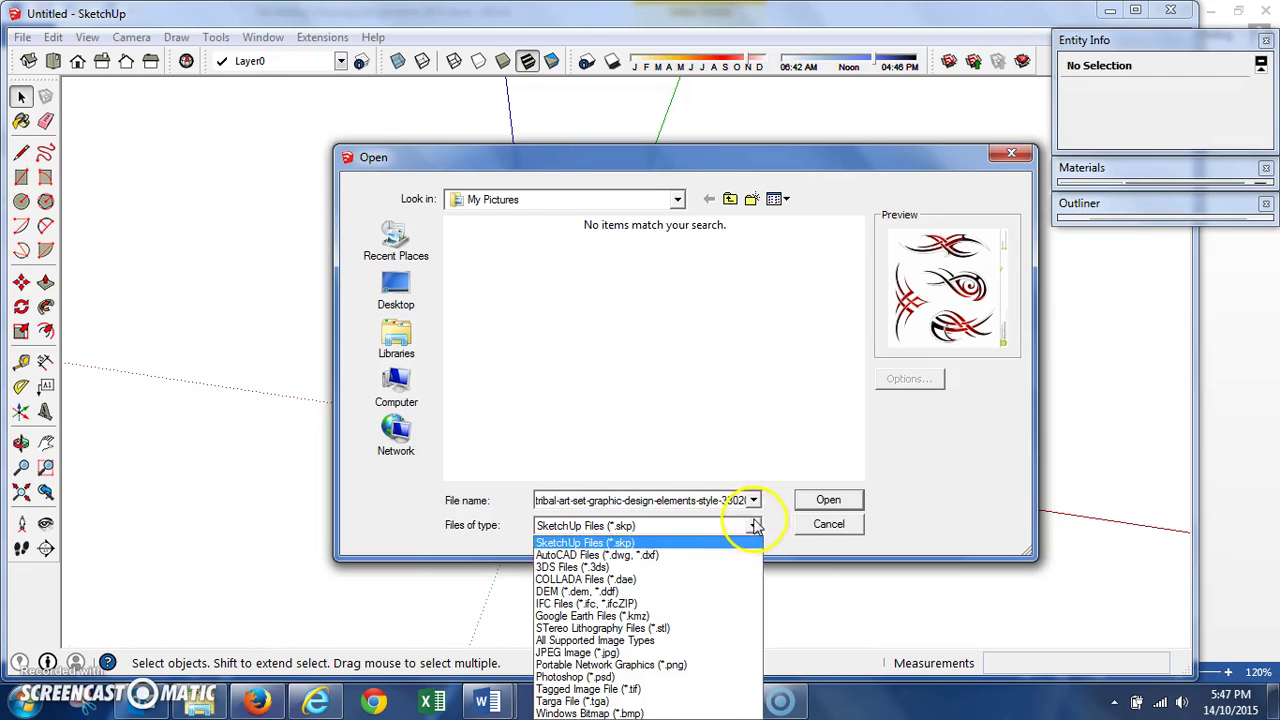
click(595, 641)
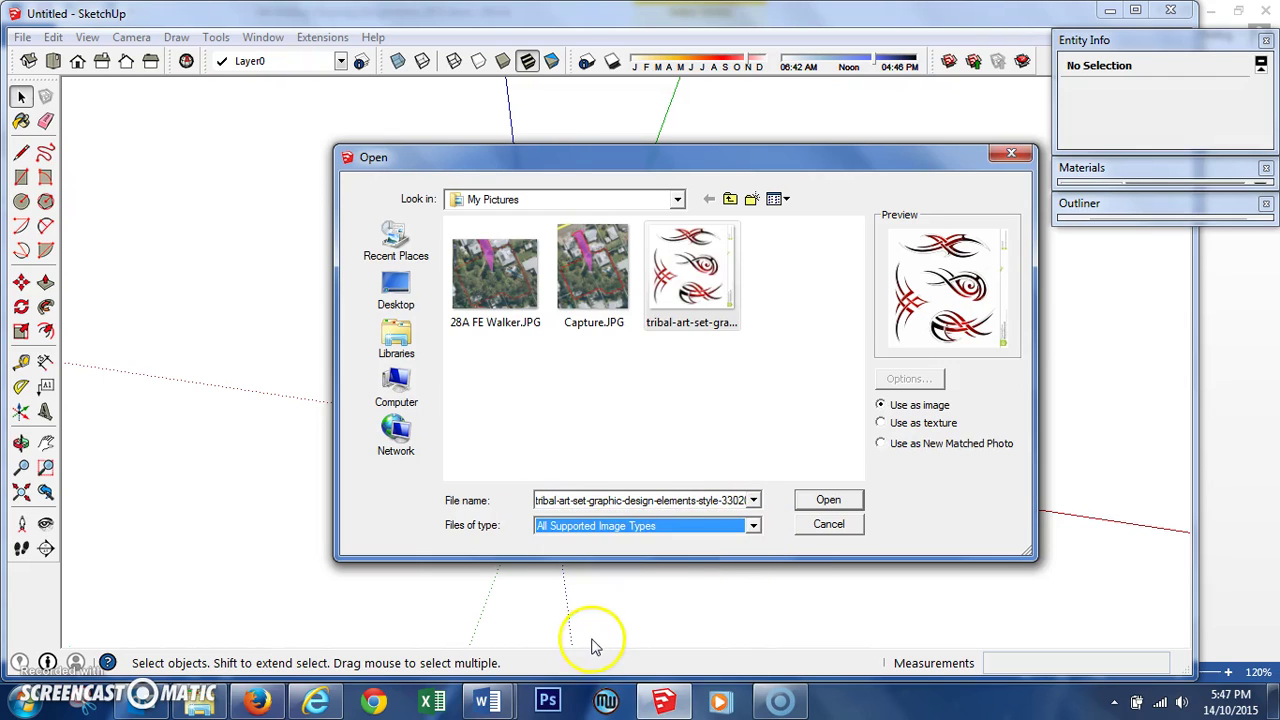
click(700, 255)
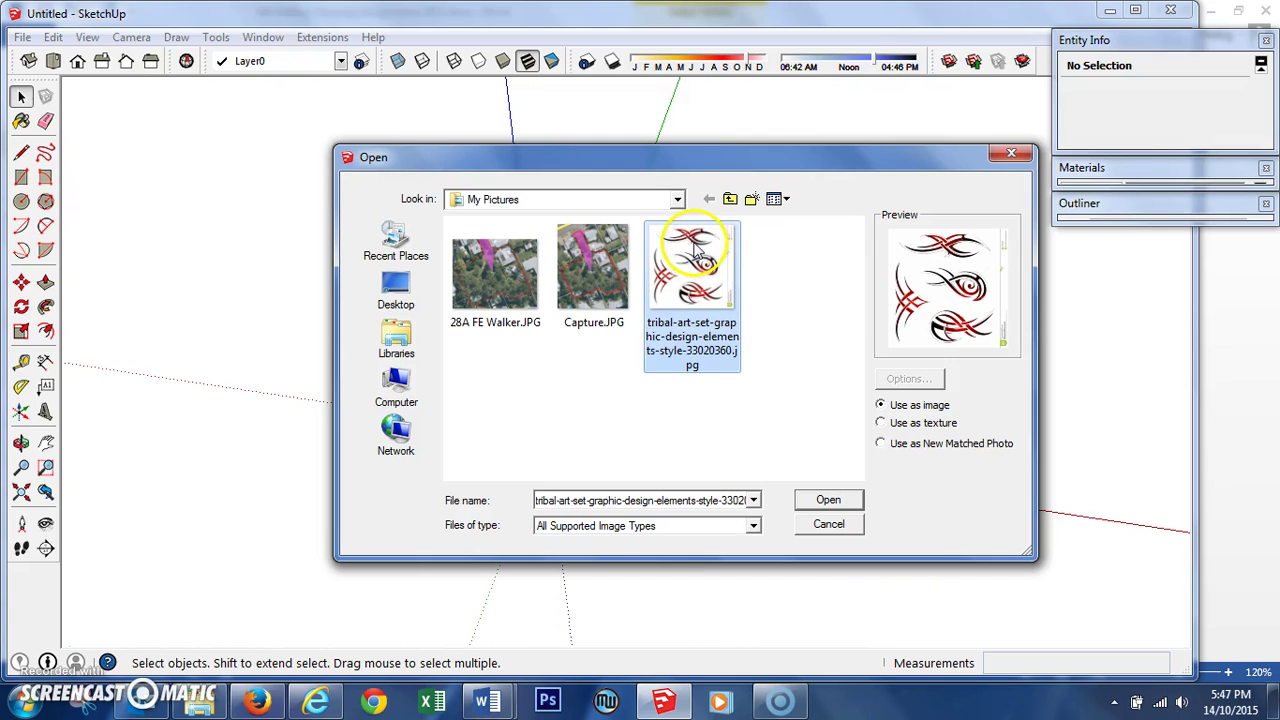
click(829, 500)
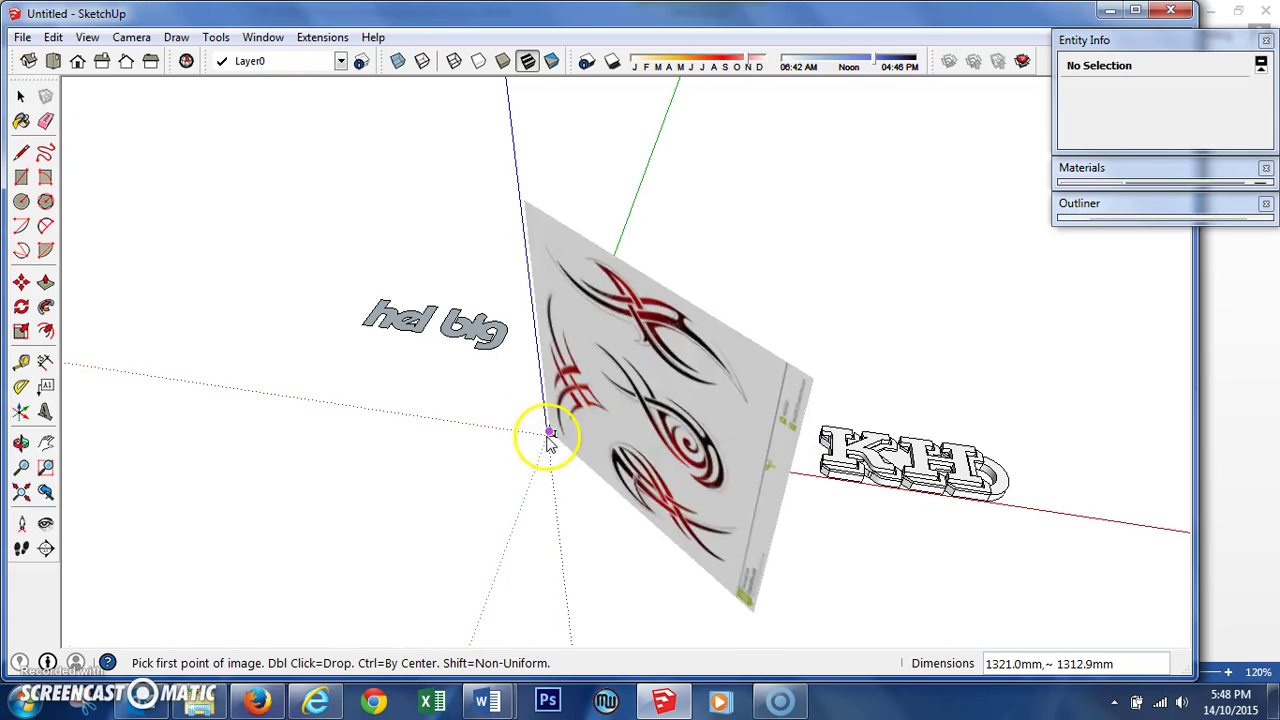
Step: Place the imported image flat on the ground with one corner at the origin, about 1488 mm wide, and select it
scroll(555, 435, up, 5)
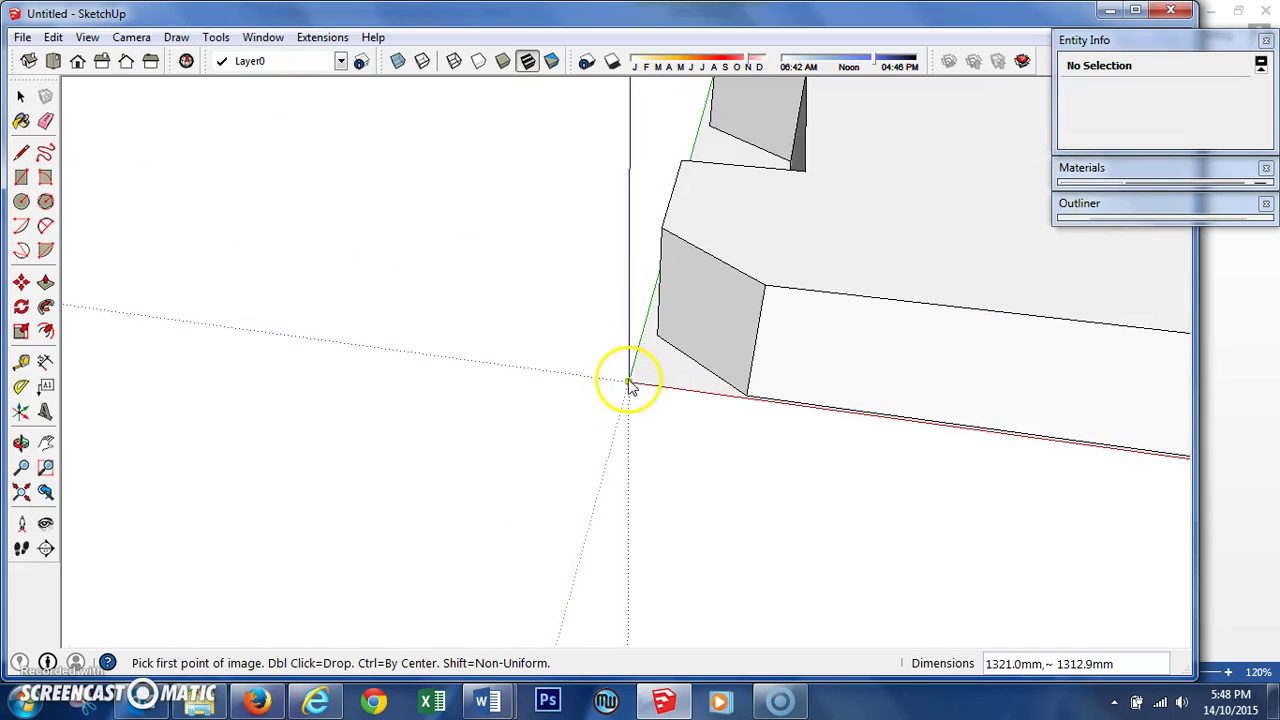
click(629, 384)
scroll(414, 423, down, 5)
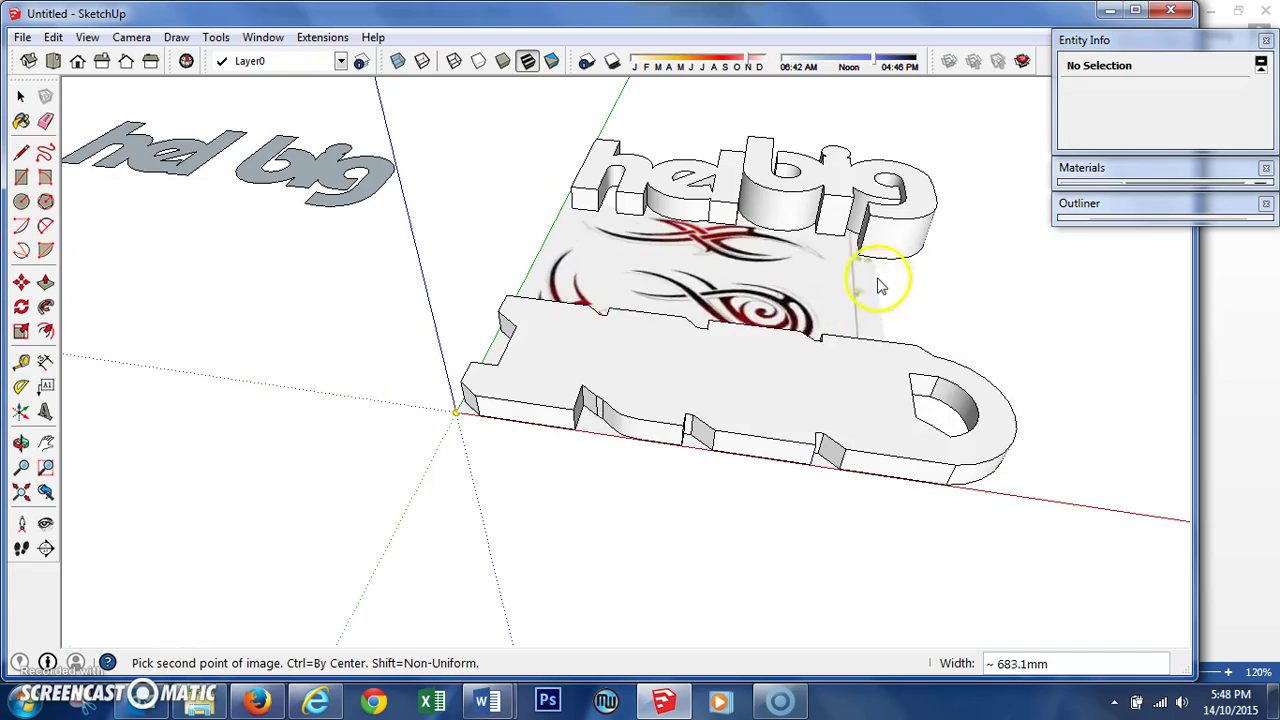
scroll(495, 472, down, 4)
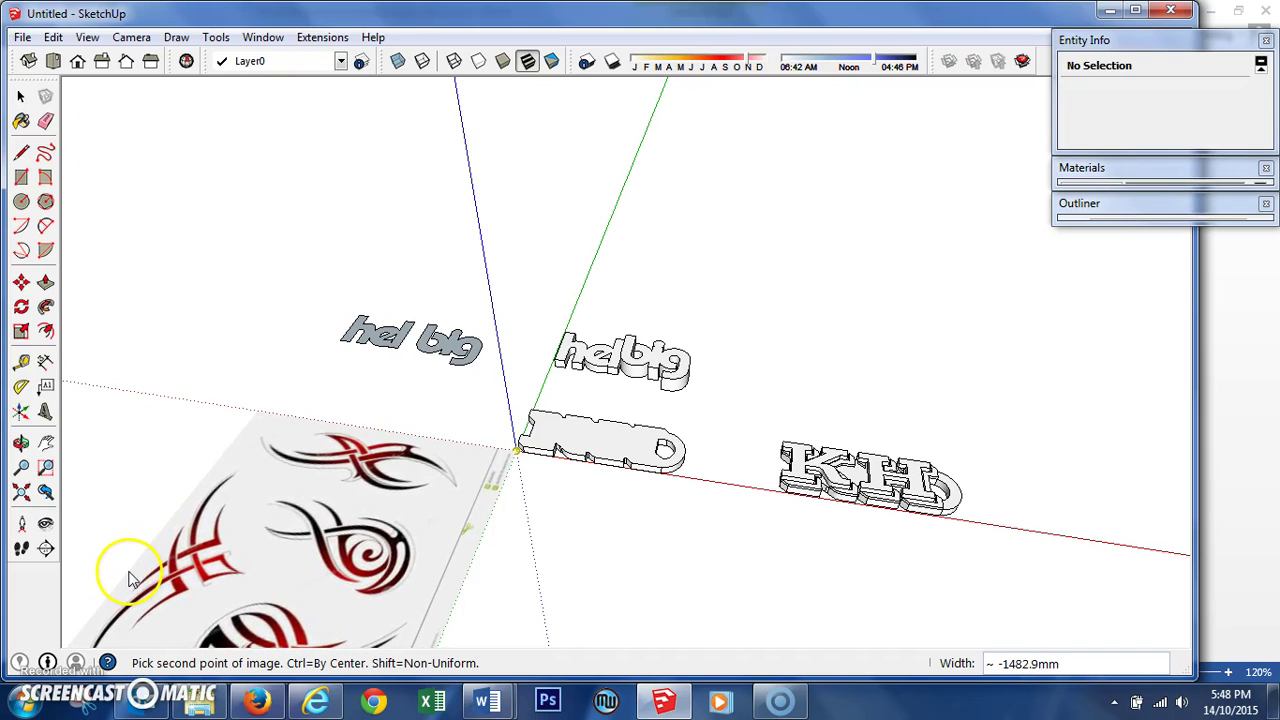
click(126, 580)
click(372, 484)
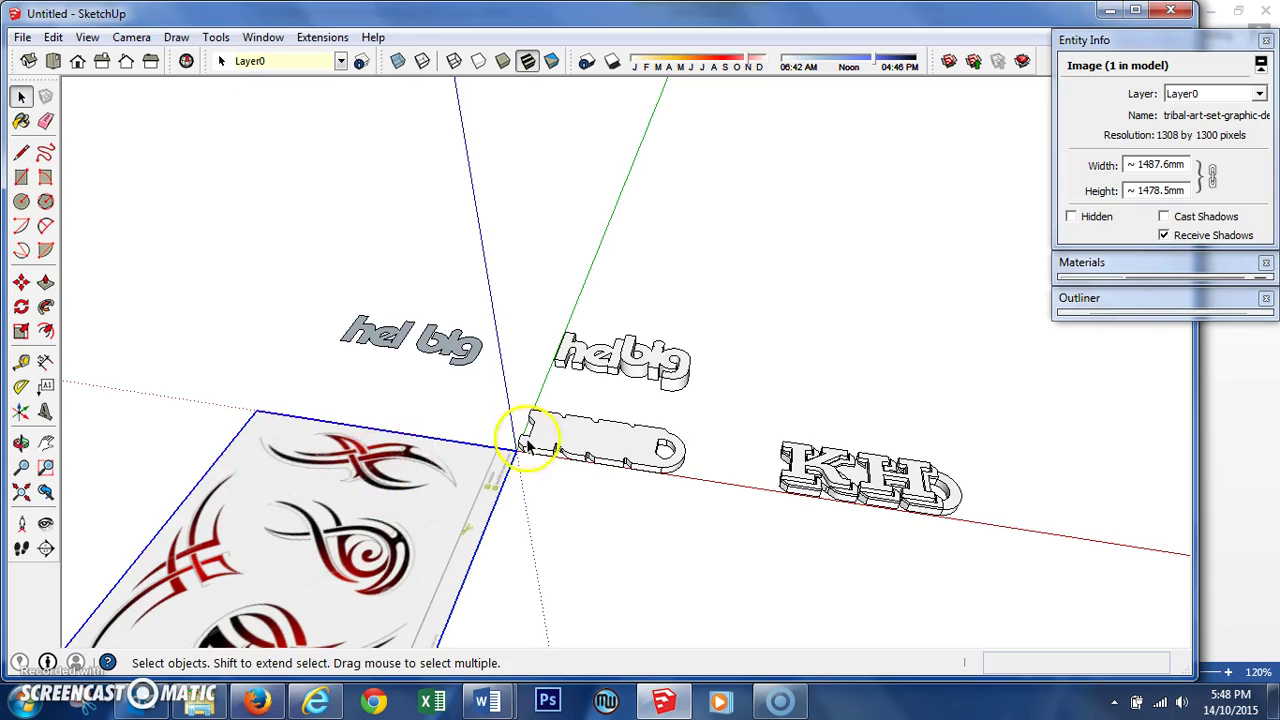
scroll(723, 371, down, 3)
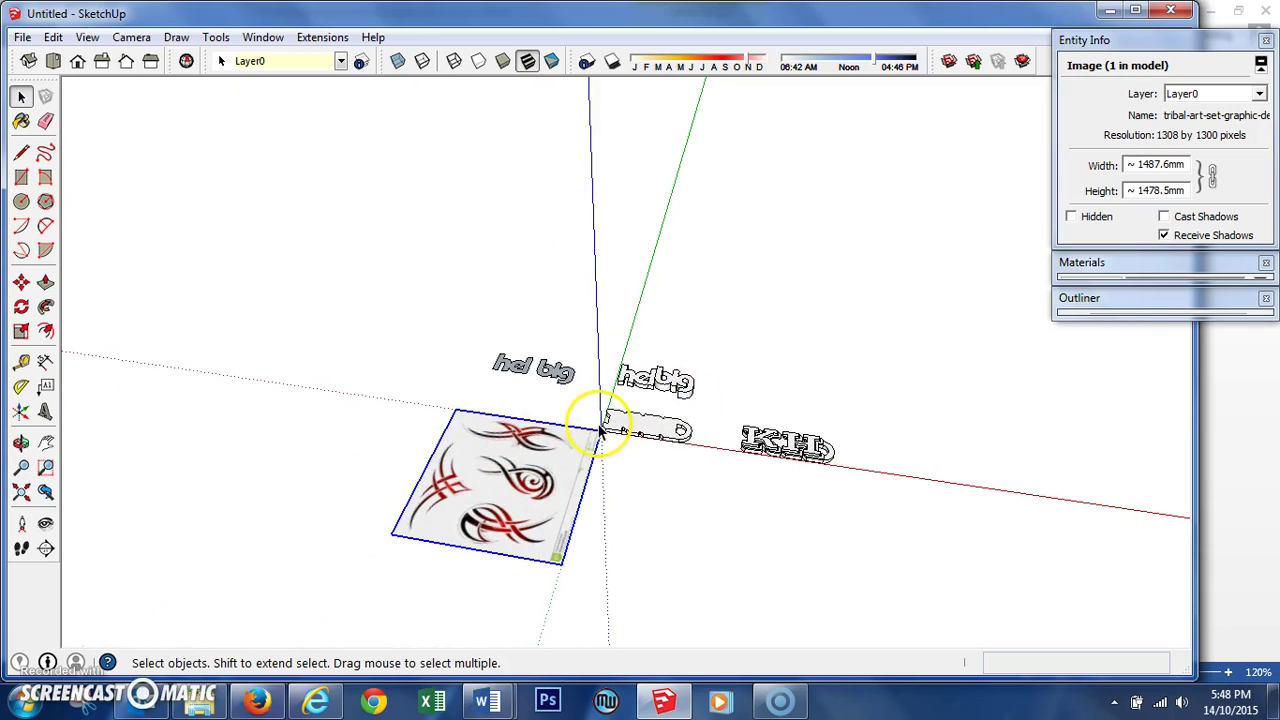
scroll(603, 437, up, 5)
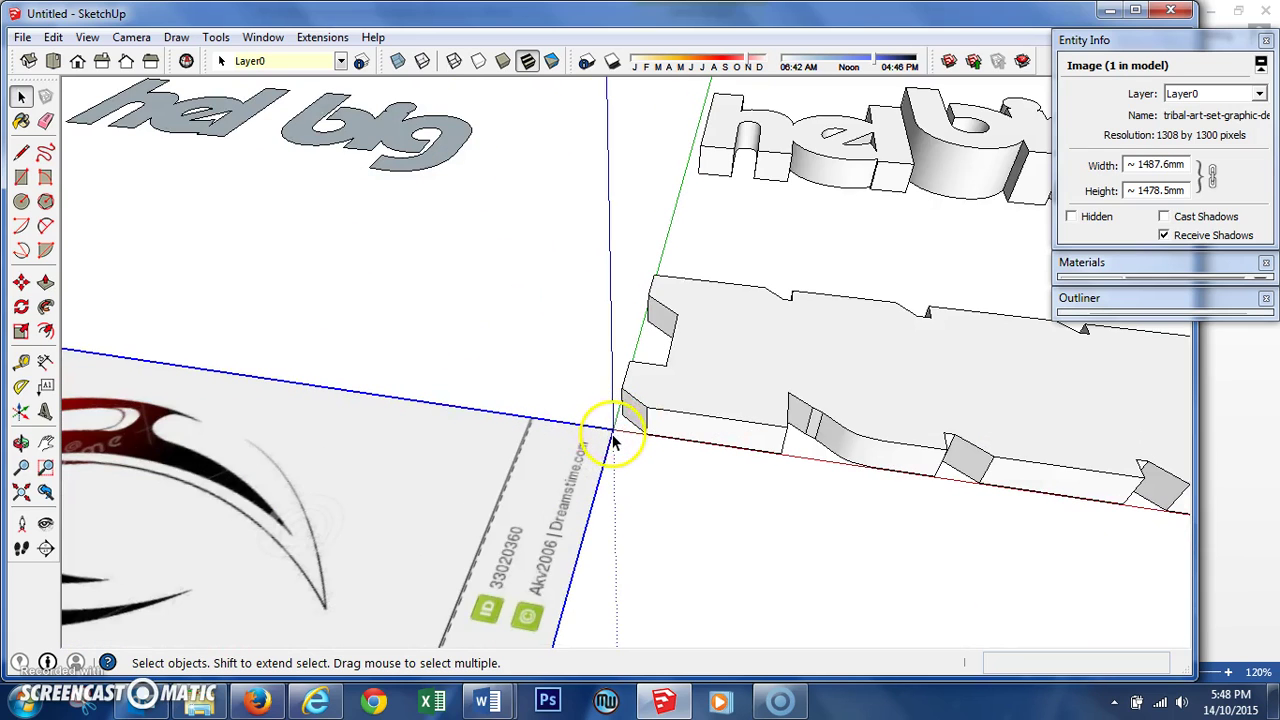
scroll(290, 505, down, 6)
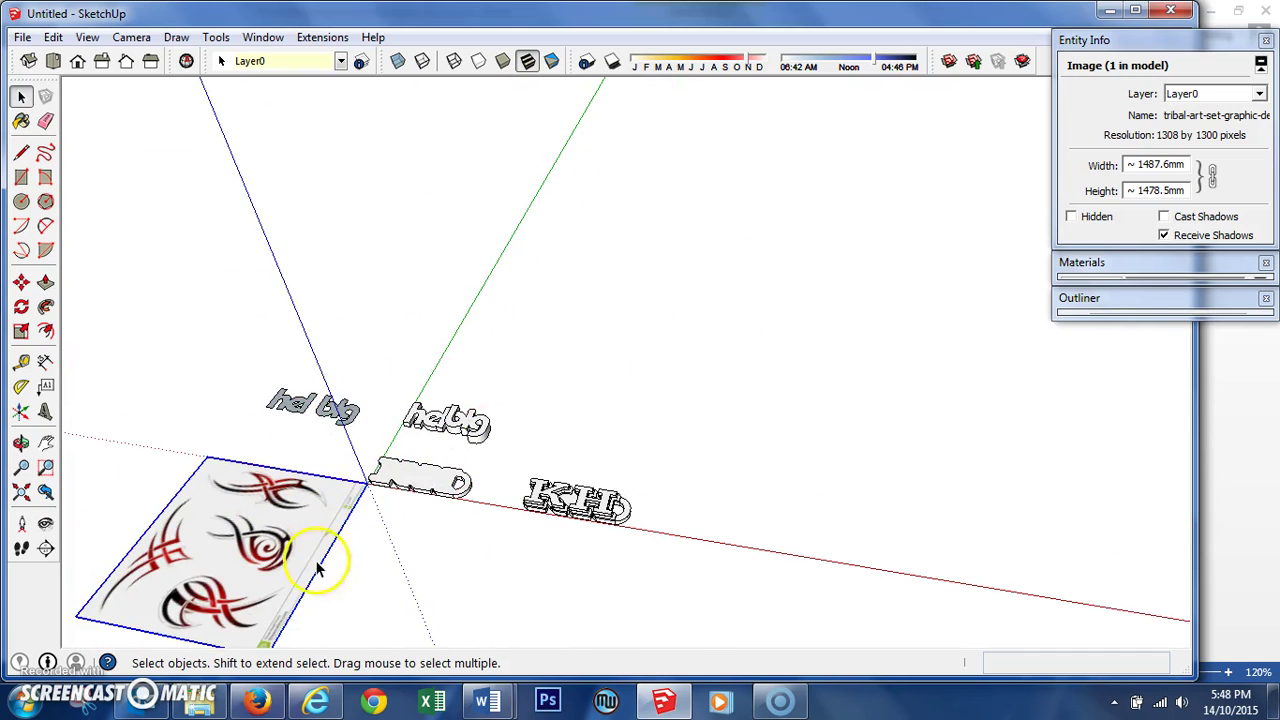
scroll(595, 413, down, 3)
scroll(345, 535, up, 3)
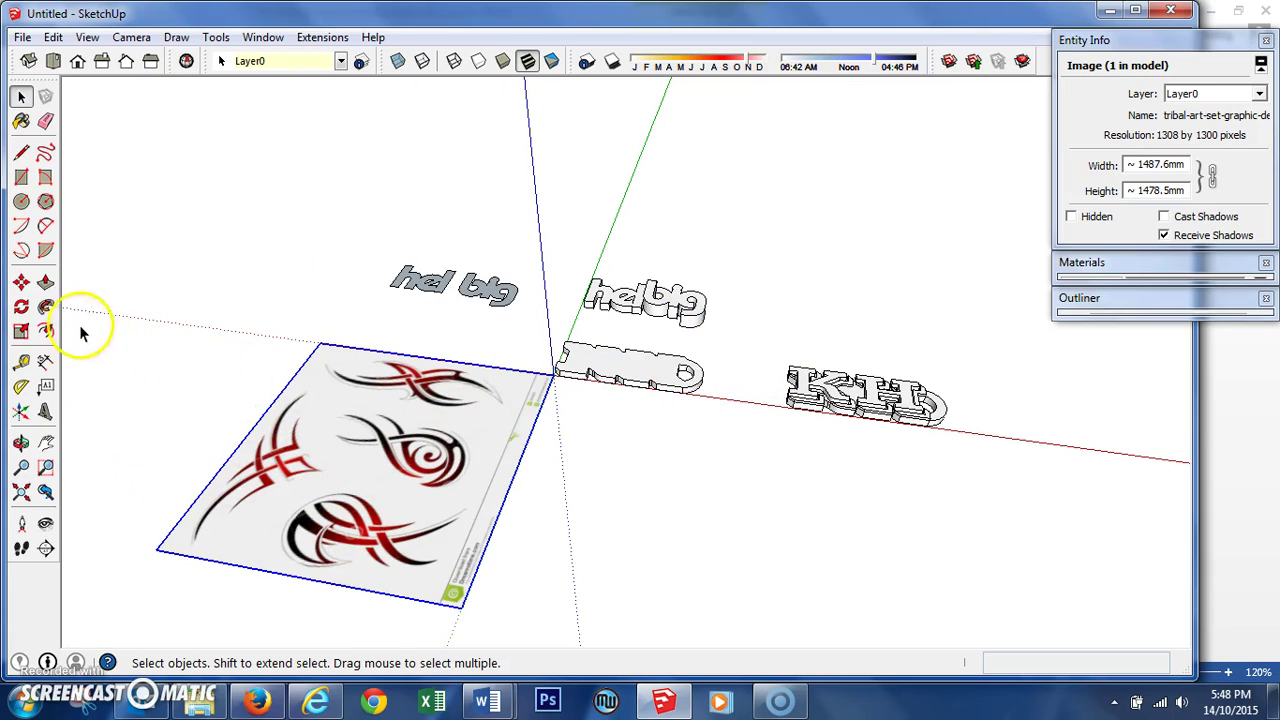
click(21, 332)
mouse_move(152, 549)
mouse_down()
mouse_move(178, 532)
mouse_move(290, 515)
mouse_move(79, 589)
mouse_move(143, 570)
mouse_up()
Step: Trace the short end of the red band near the crossing of the upper tribal design with a line about 16.9 mm long
scroll(443, 523, up, 5)
middle_drag(443, 363, 393, 535)
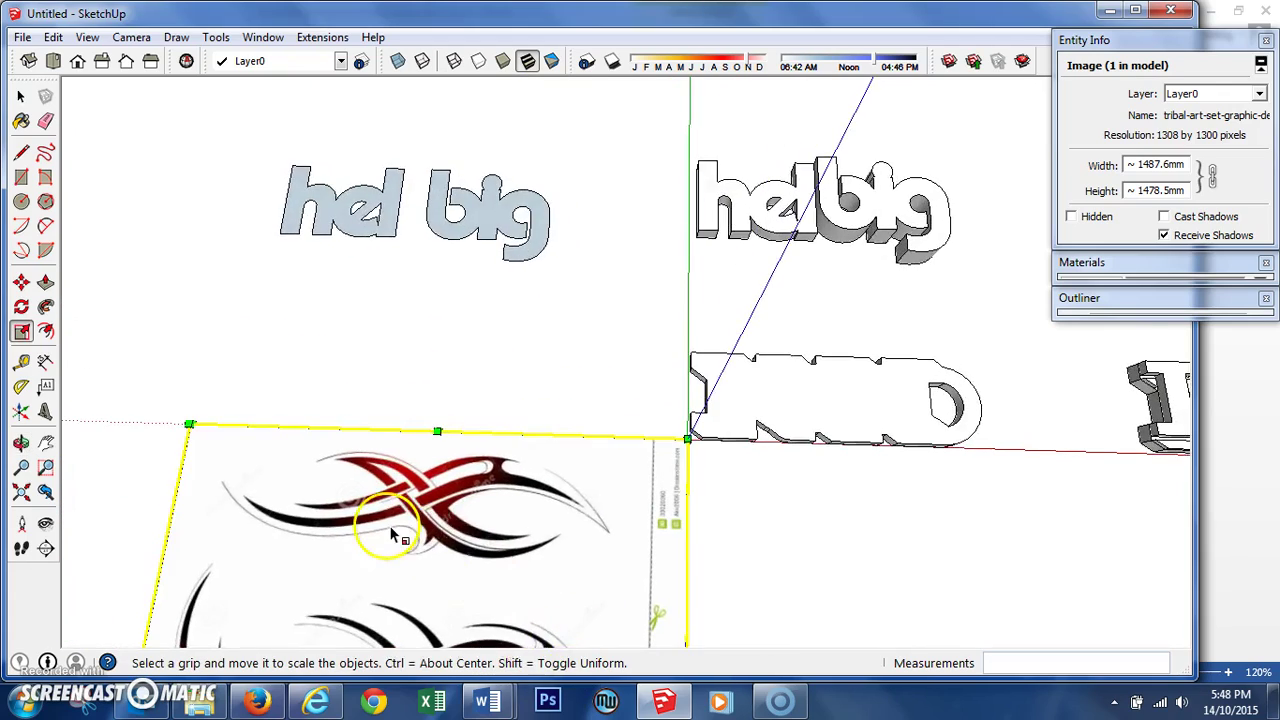
scroll(393, 535, up, 5)
middle_drag(500, 457, 583, 493)
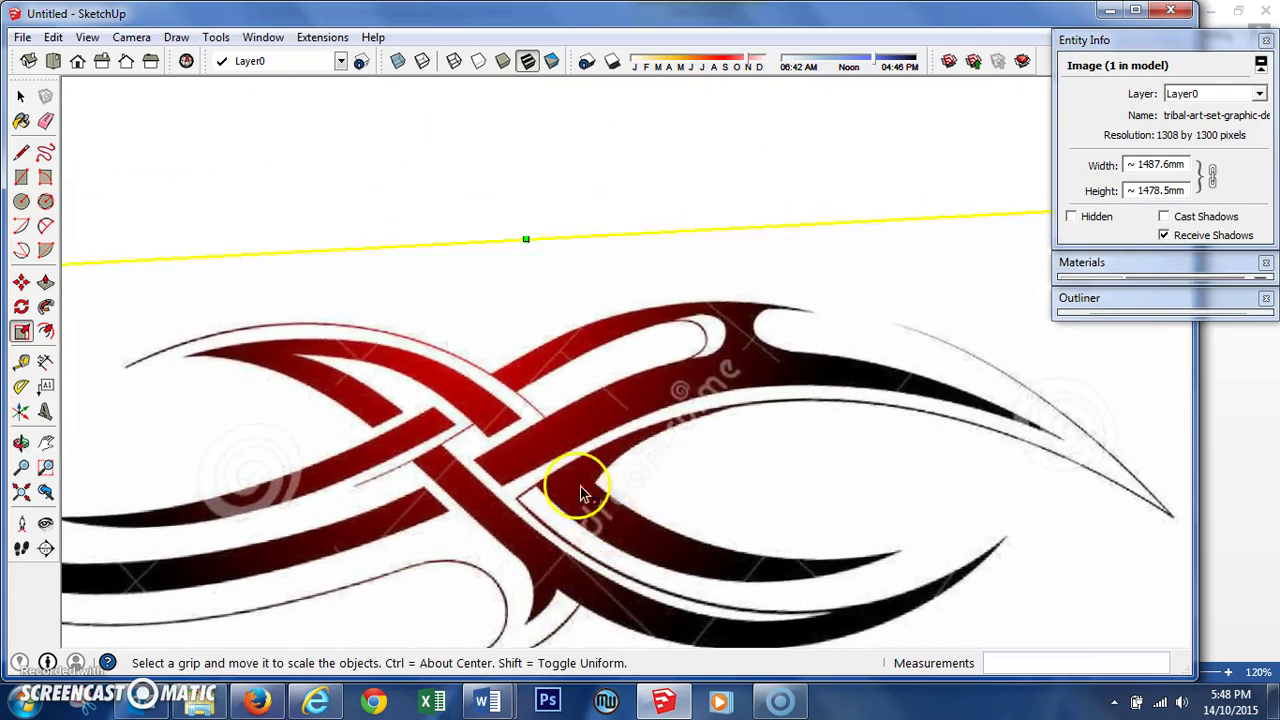
scroll(583, 493, down, 4)
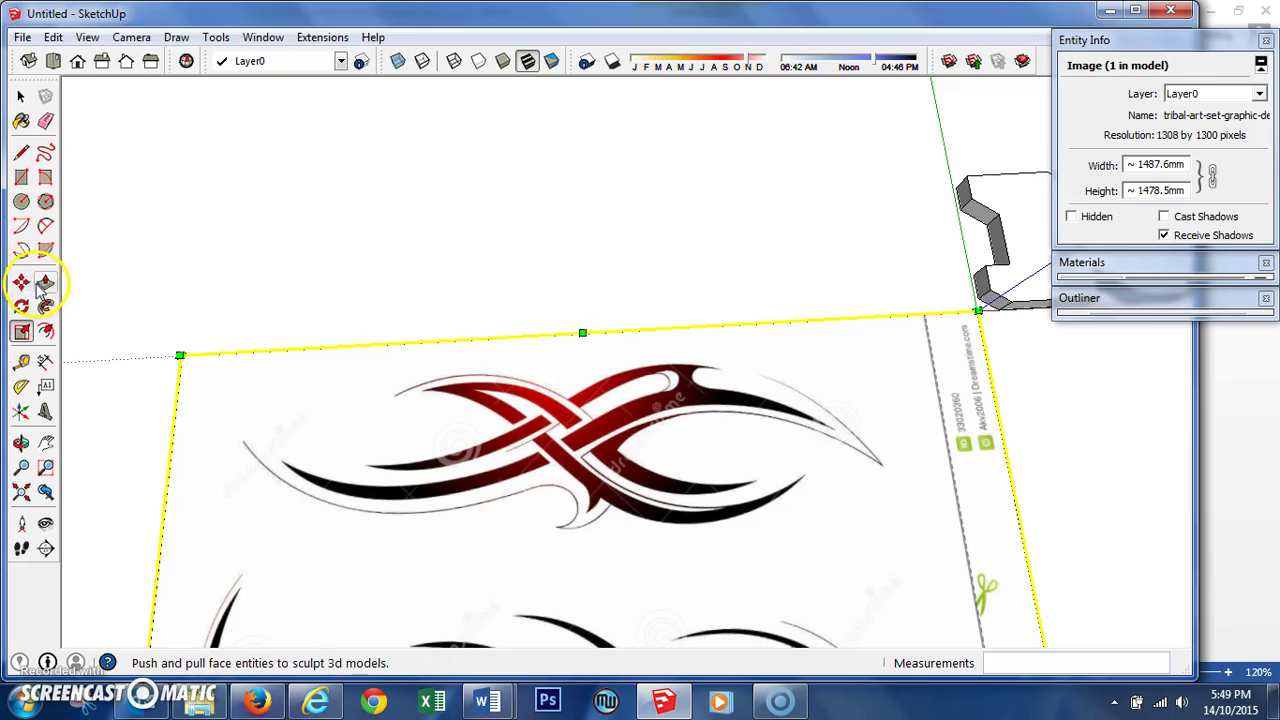
click(46, 226)
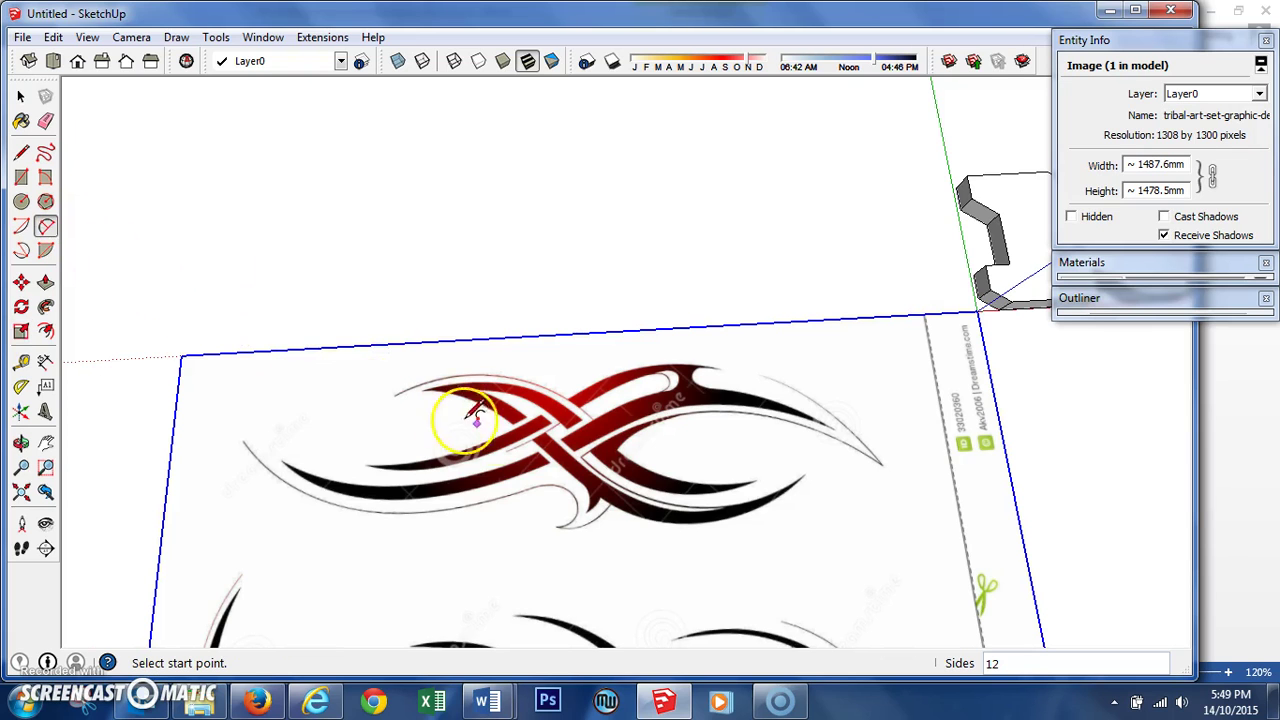
scroll(552, 430, up, 6)
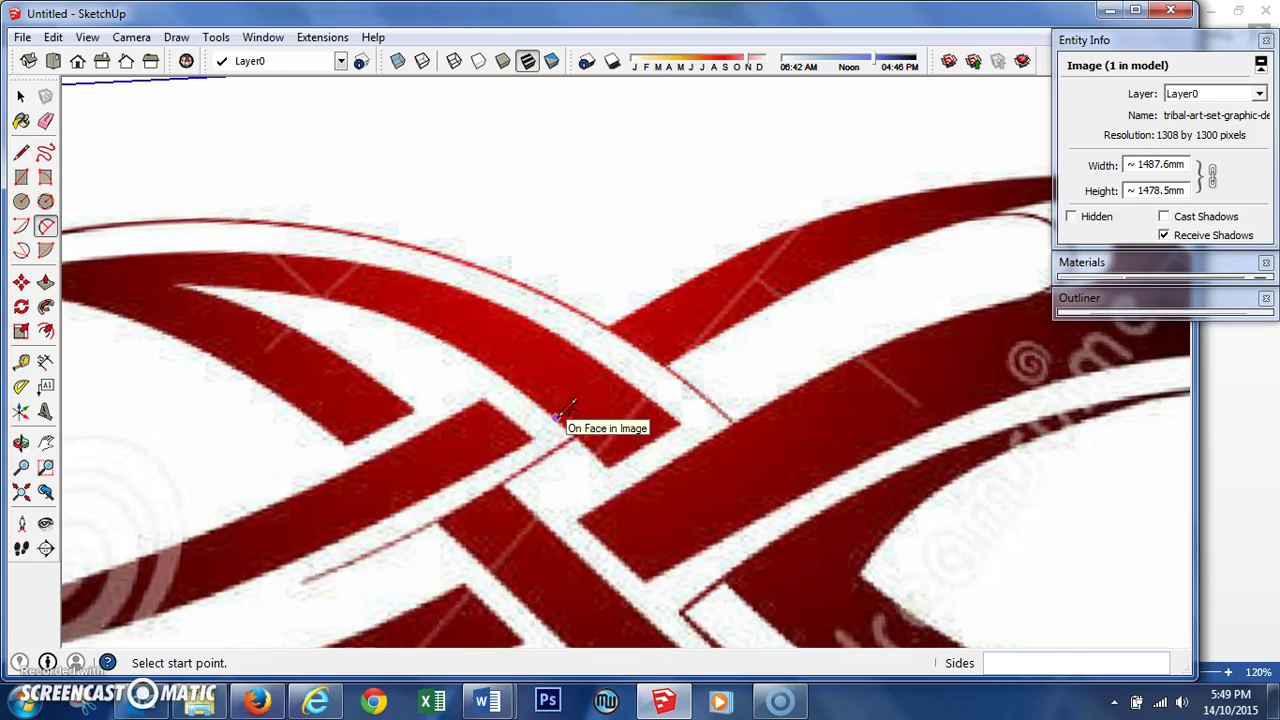
key(l)
click(483, 401)
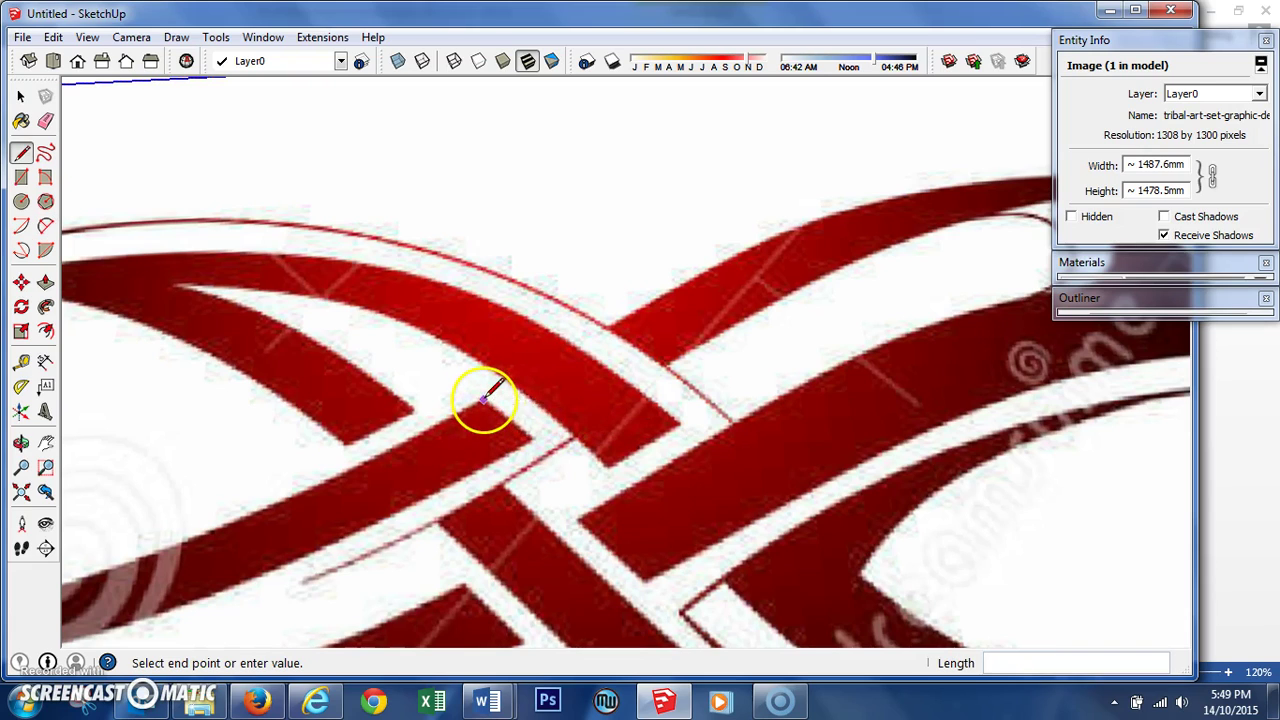
click(535, 438)
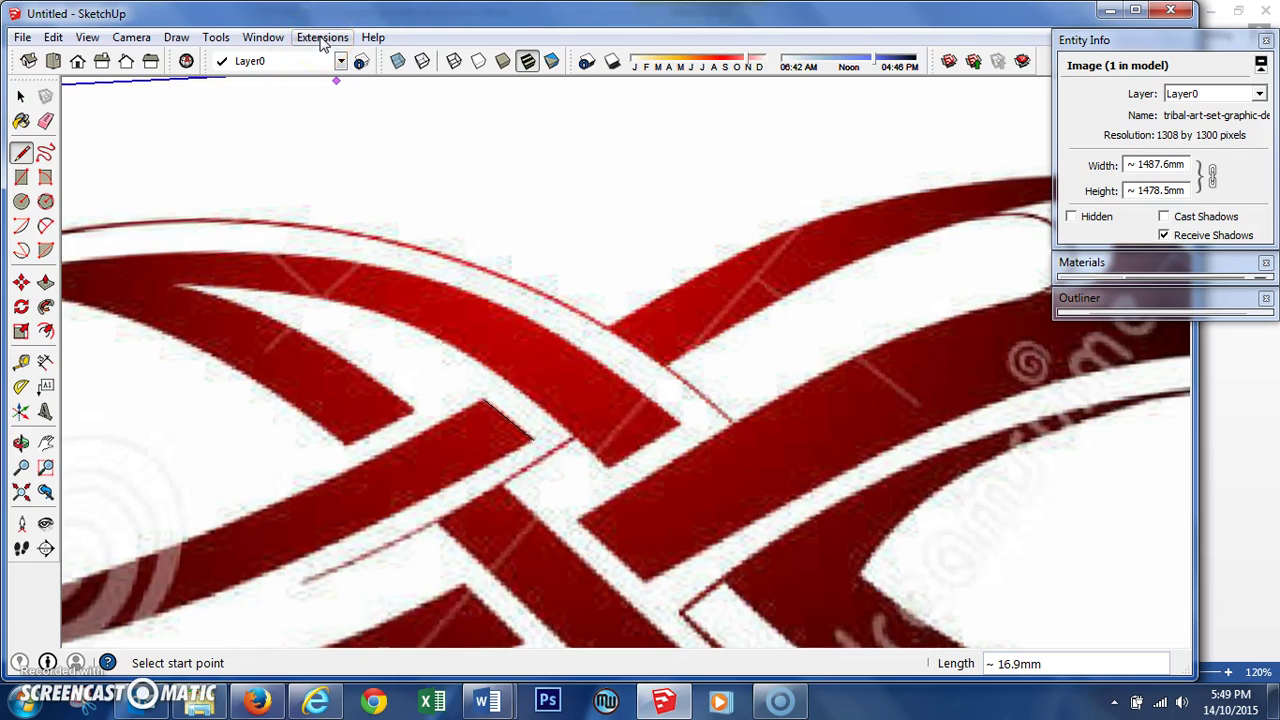
Step: Make sure the OpenGL preference for maximum texture size is enabled and apply the system preferences
click(256, 38)
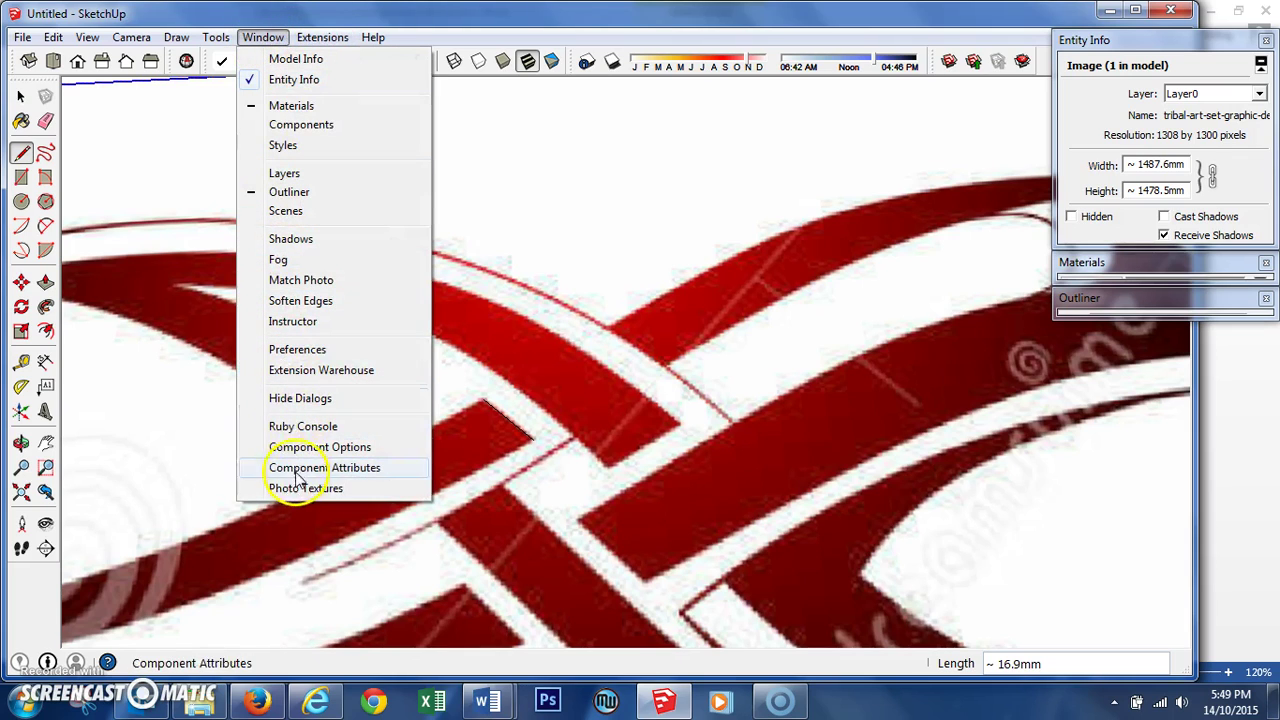
click(299, 349)
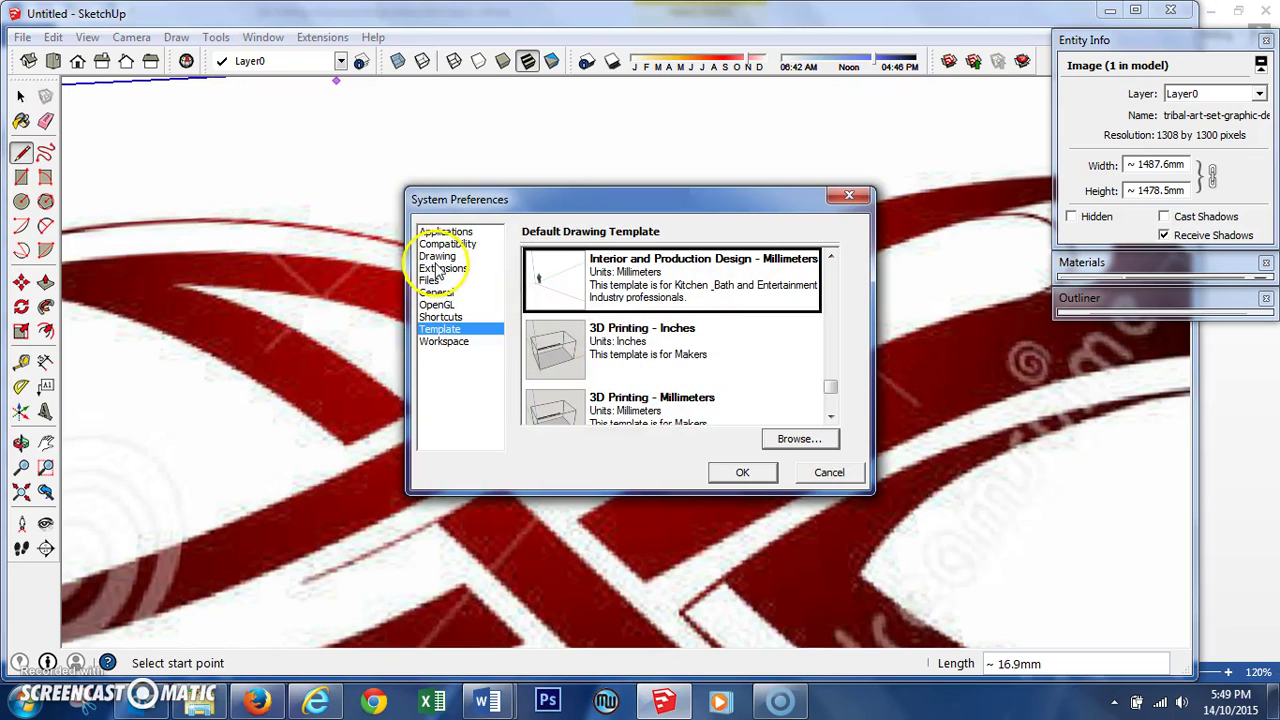
click(441, 268)
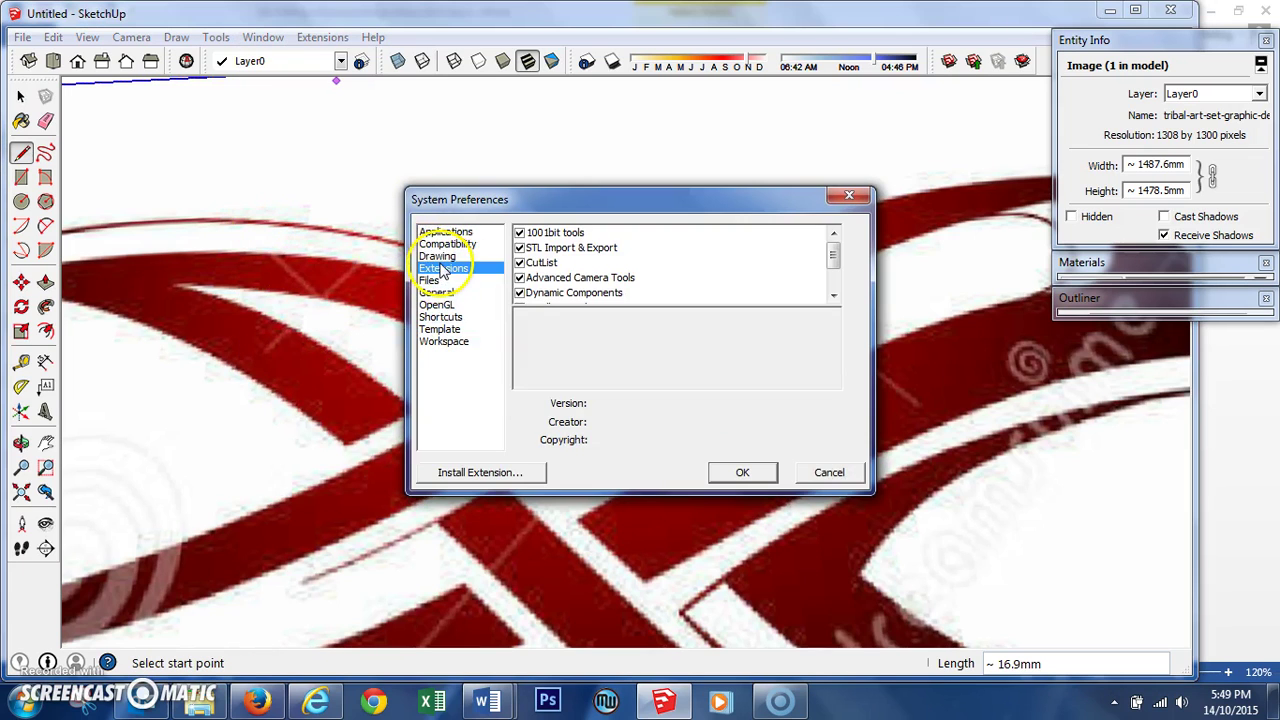
click(437, 283)
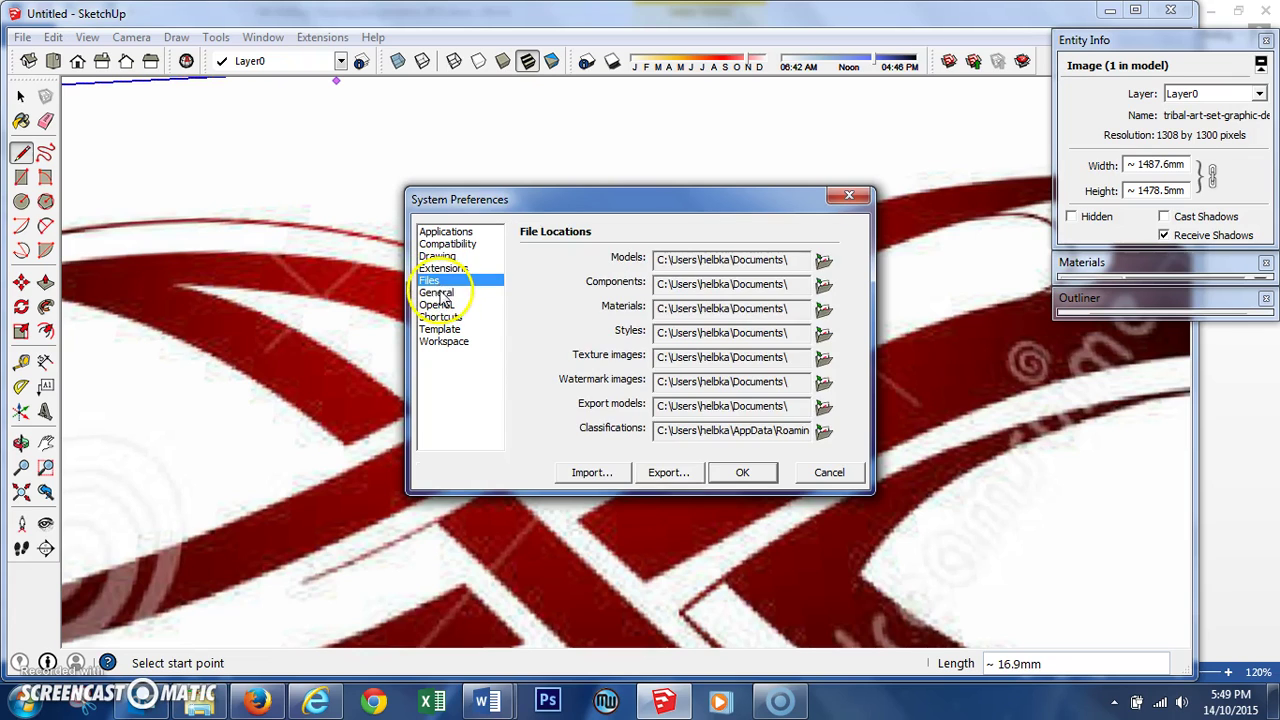
click(437, 293)
click(440, 305)
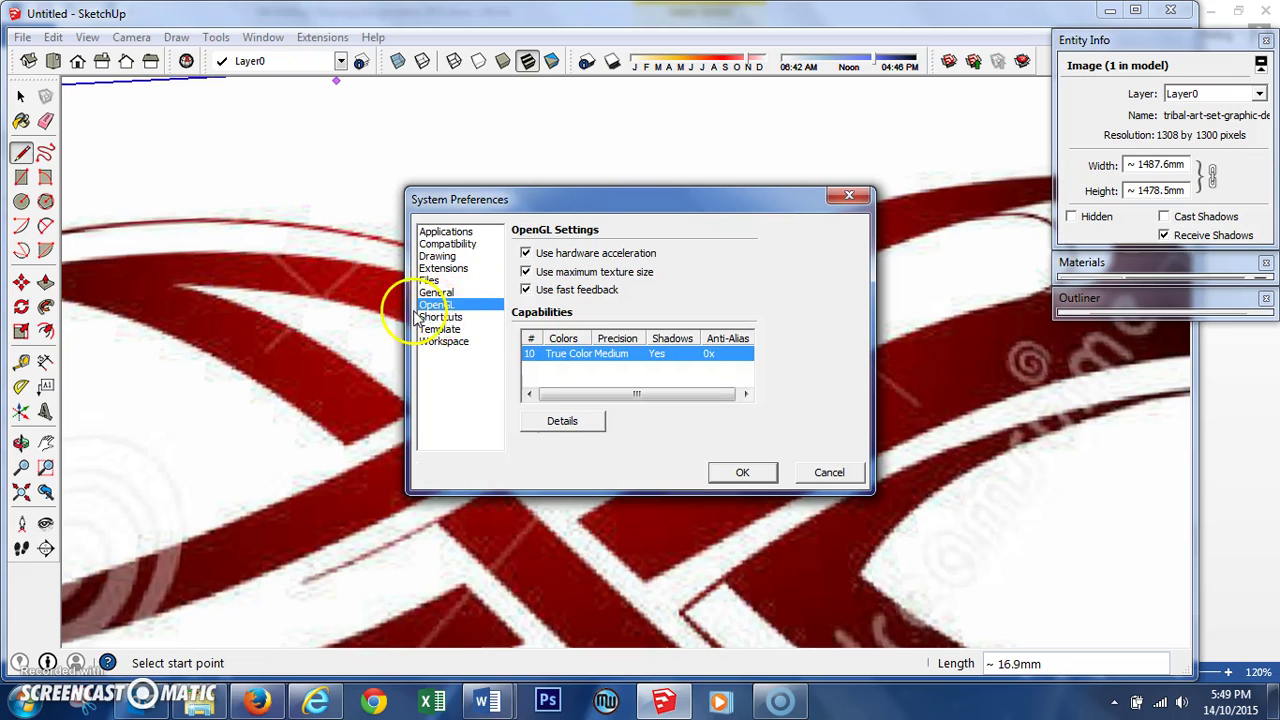
click(547, 274)
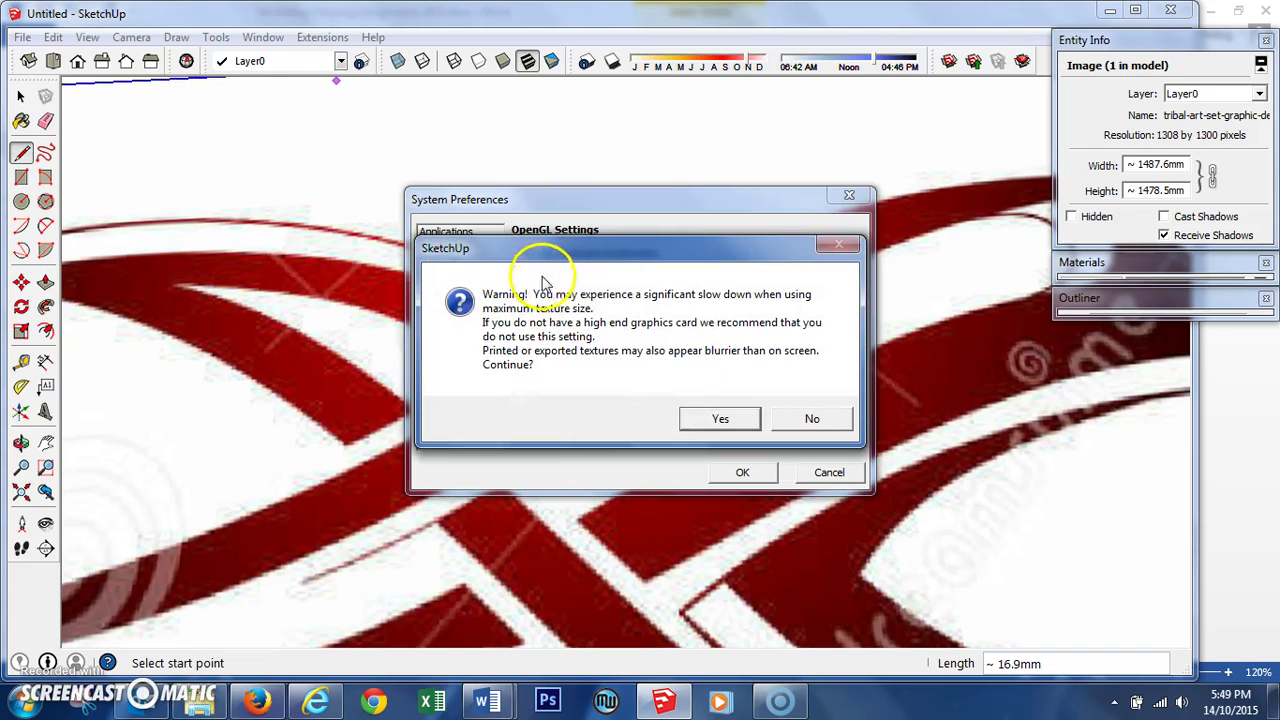
click(702, 416)
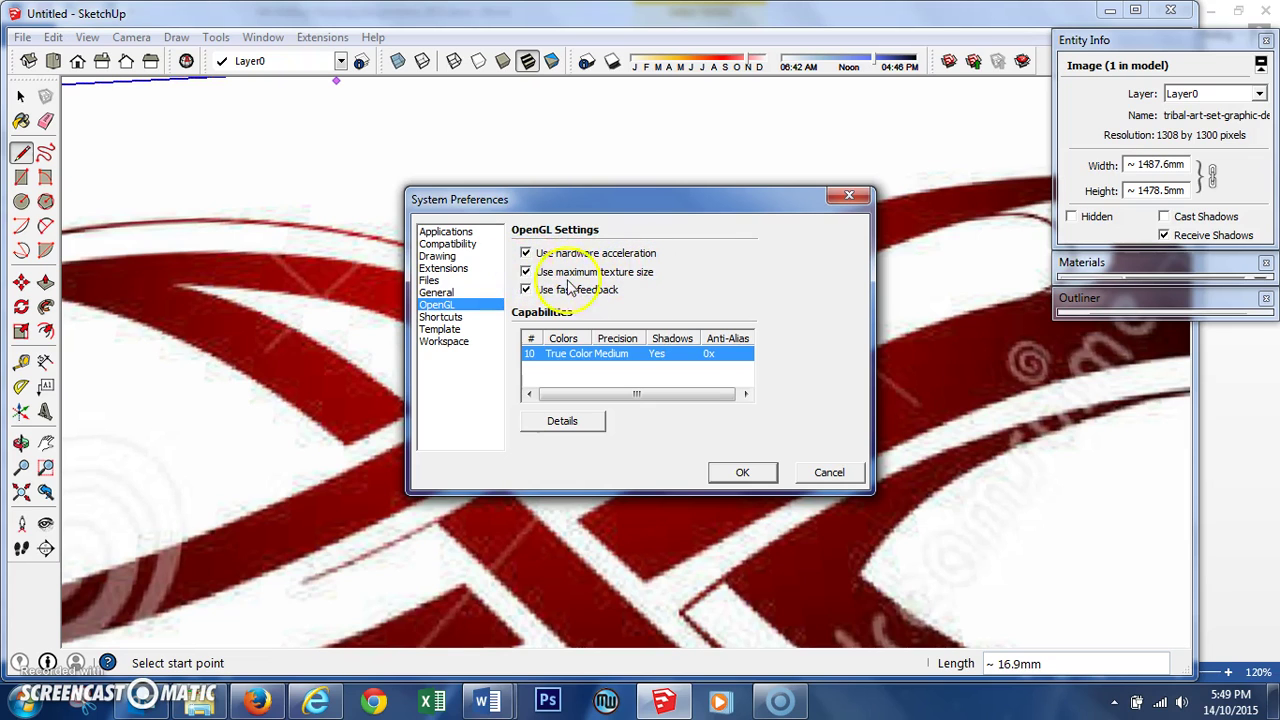
click(740, 471)
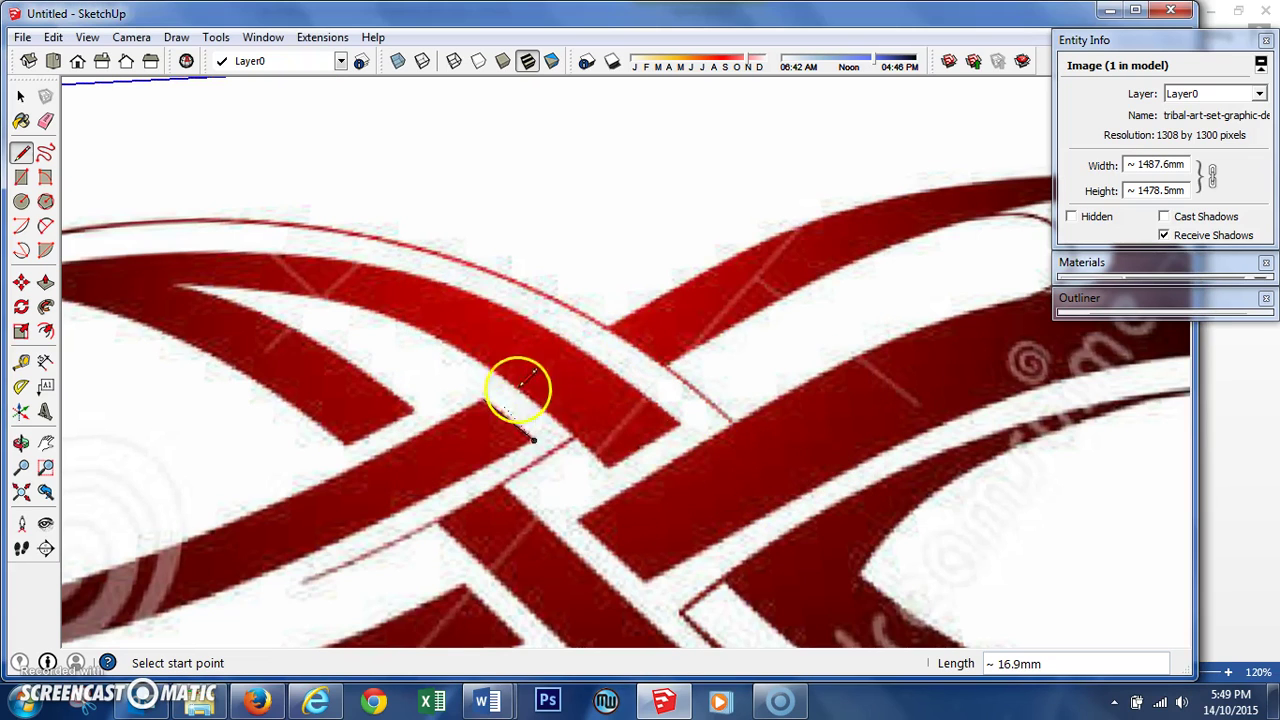
Step: Trace the lower edge of the red band with a 3 Point Arc of about 18.7 degrees, starting at the short line's lower endpoint
scroll(462, 396, down, 3)
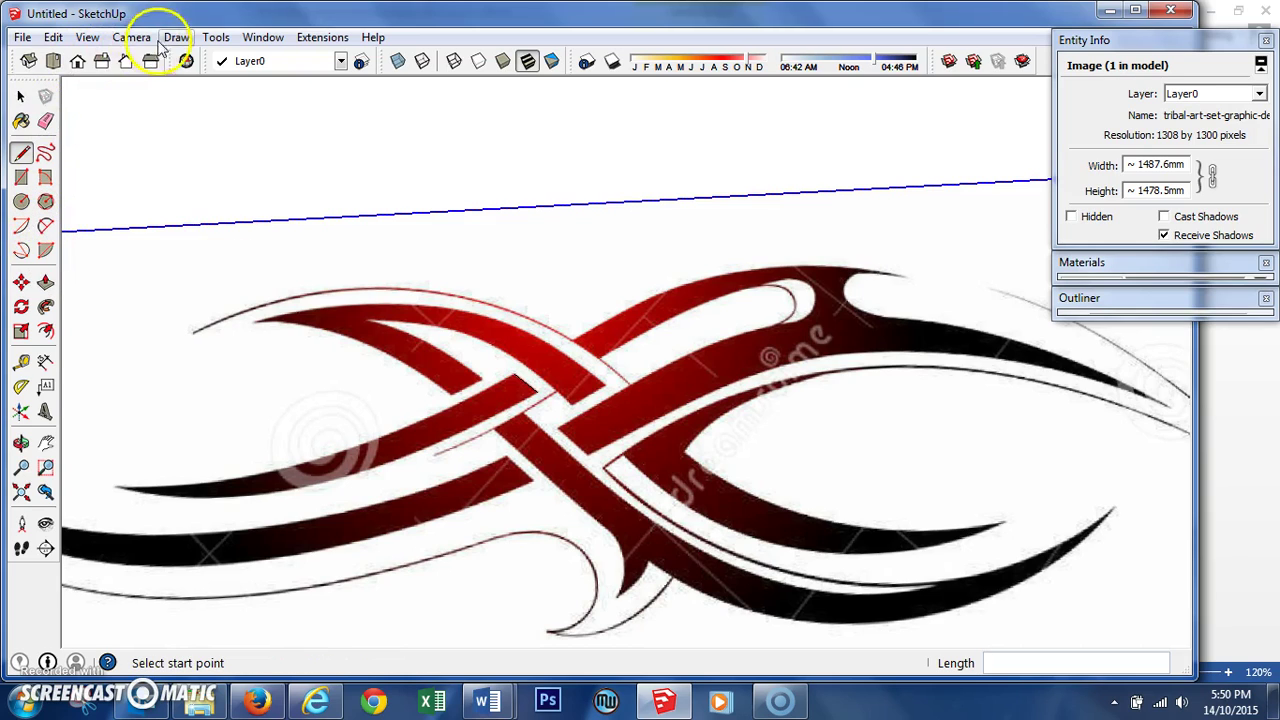
click(213, 40)
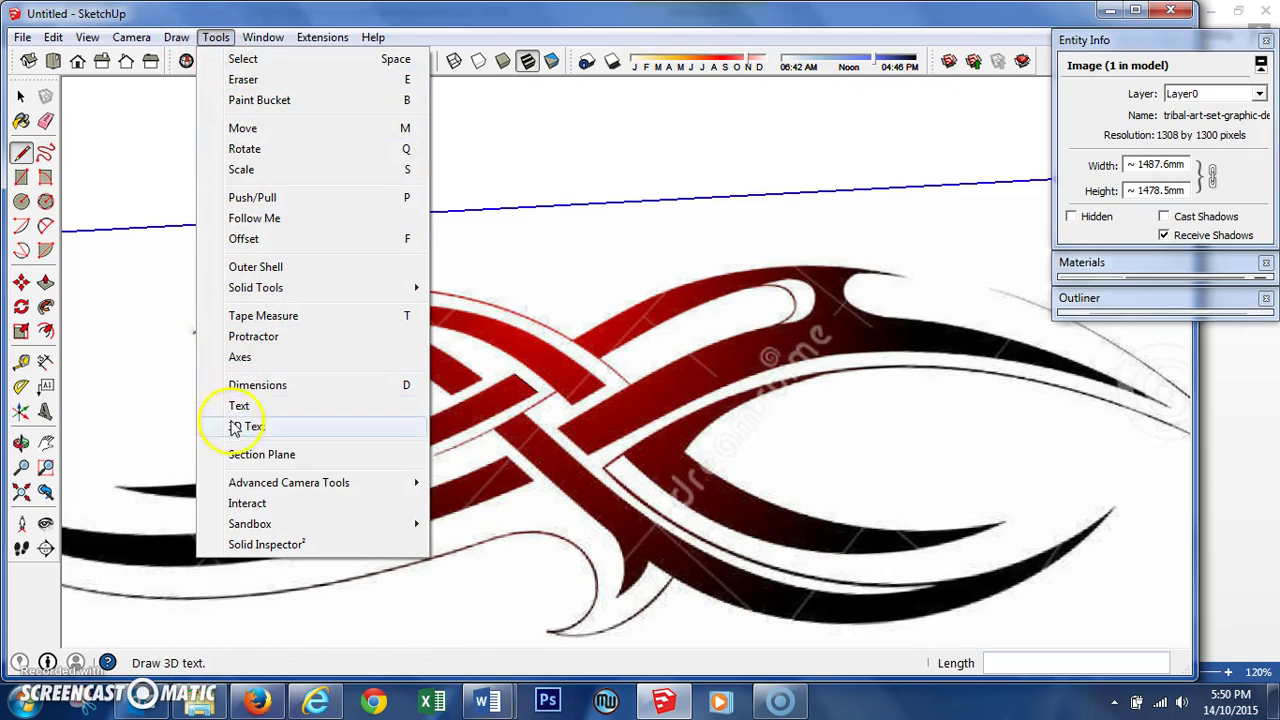
mouse_move(183, 45)
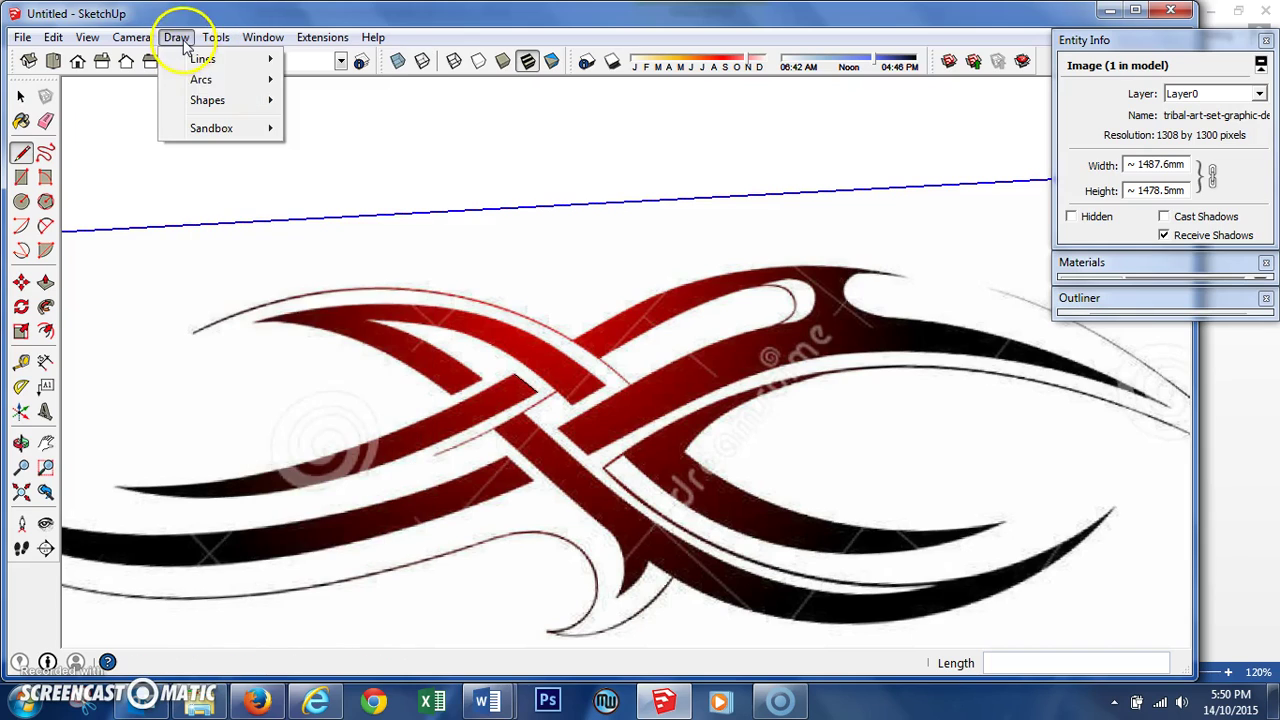
mouse_move(204, 85)
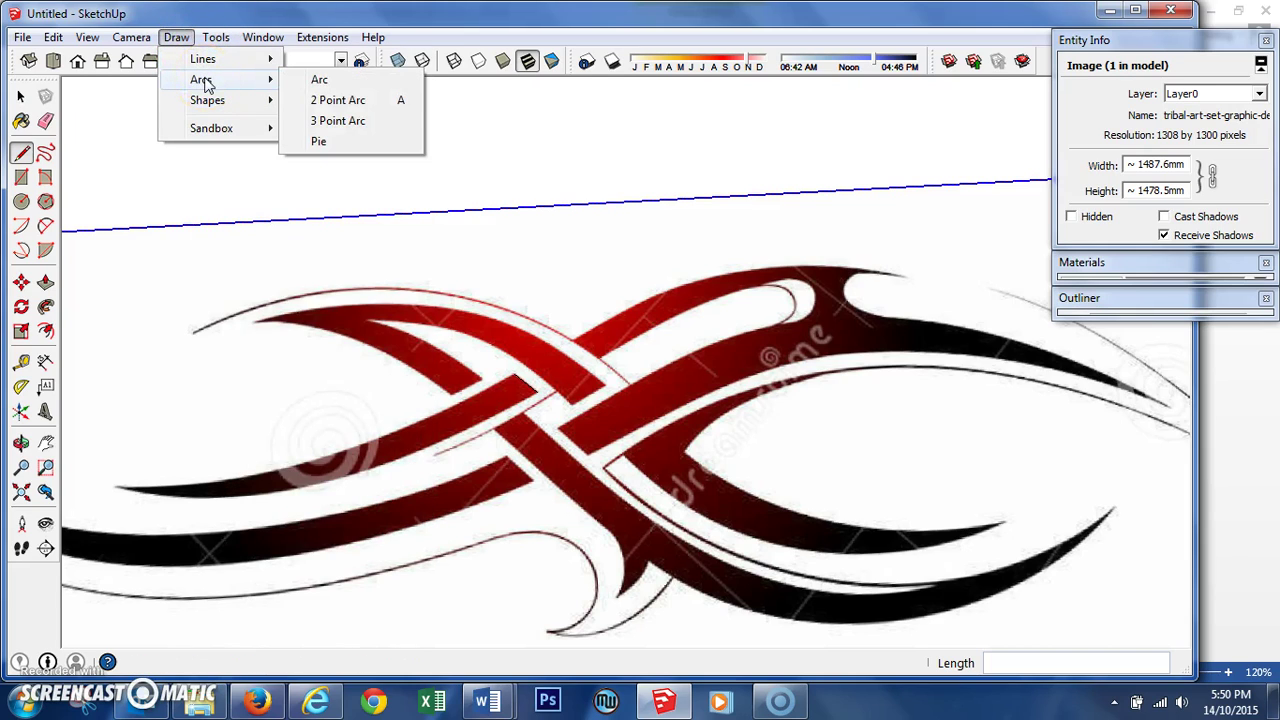
click(333, 121)
scroll(545, 405, up, 10)
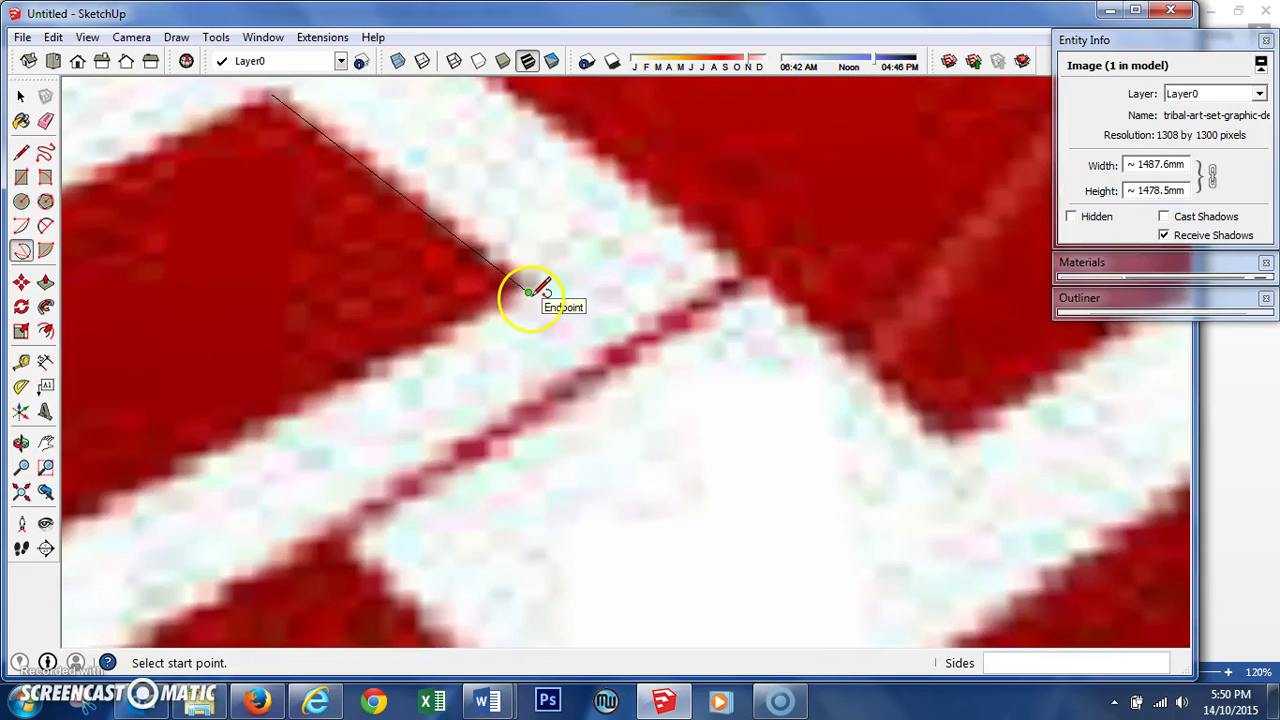
click(529, 291)
scroll(529, 291, down, 3)
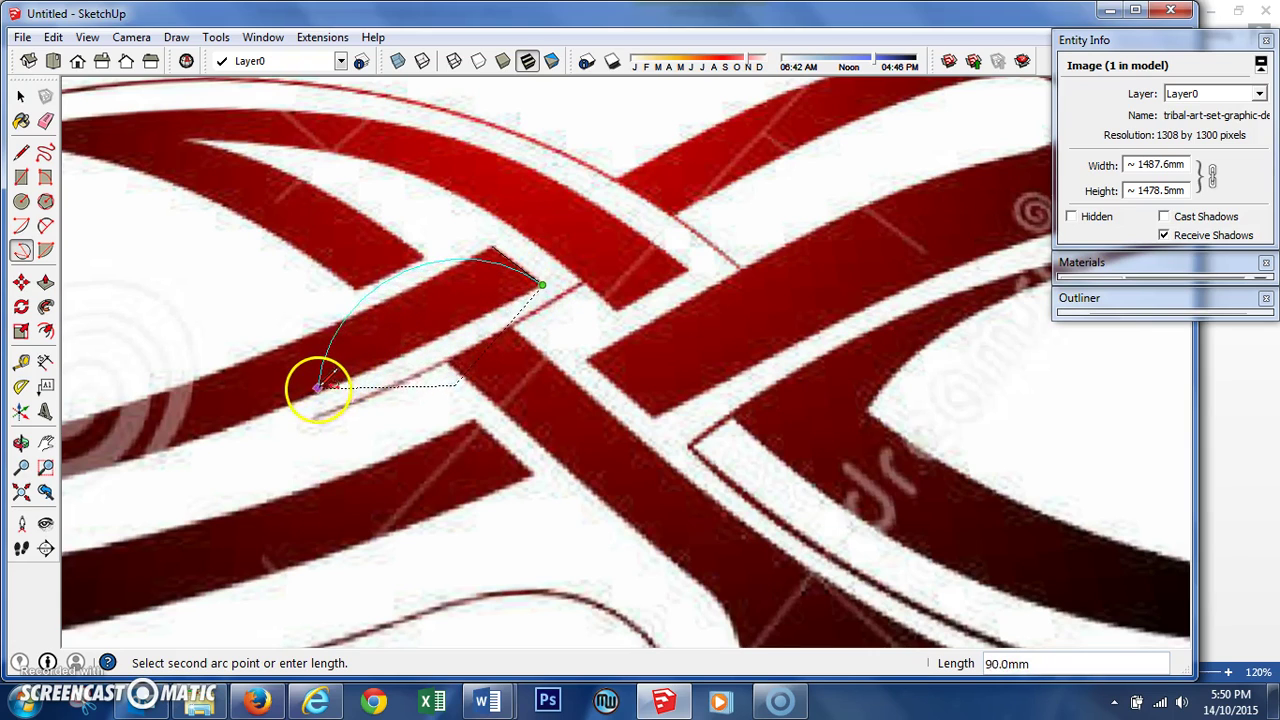
click(299, 401)
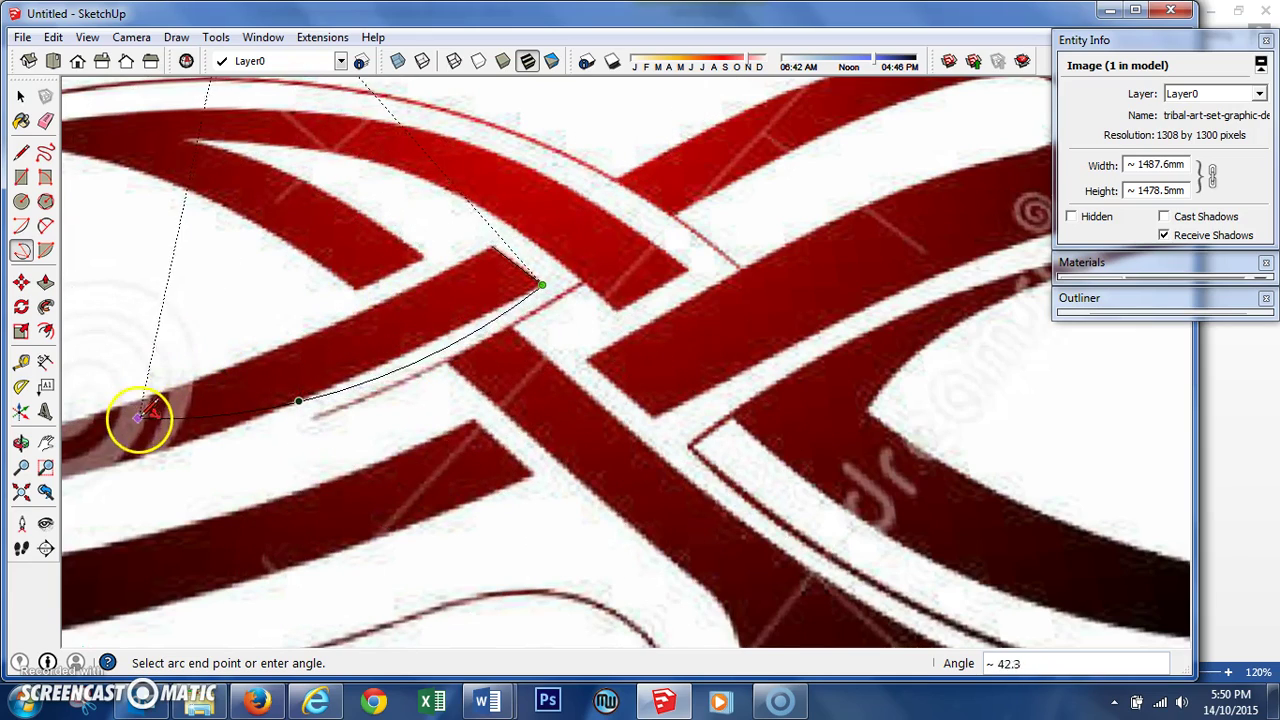
scroll(120, 434, down, 5)
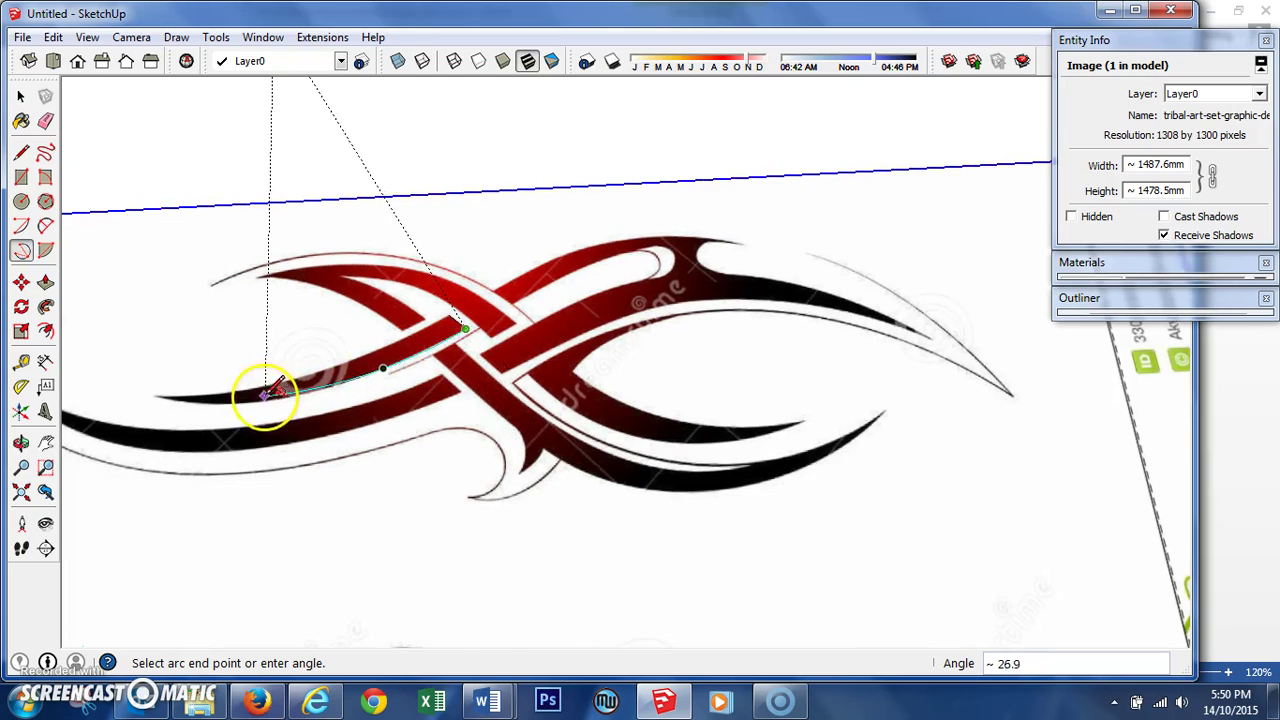
scroll(266, 394, up, 5)
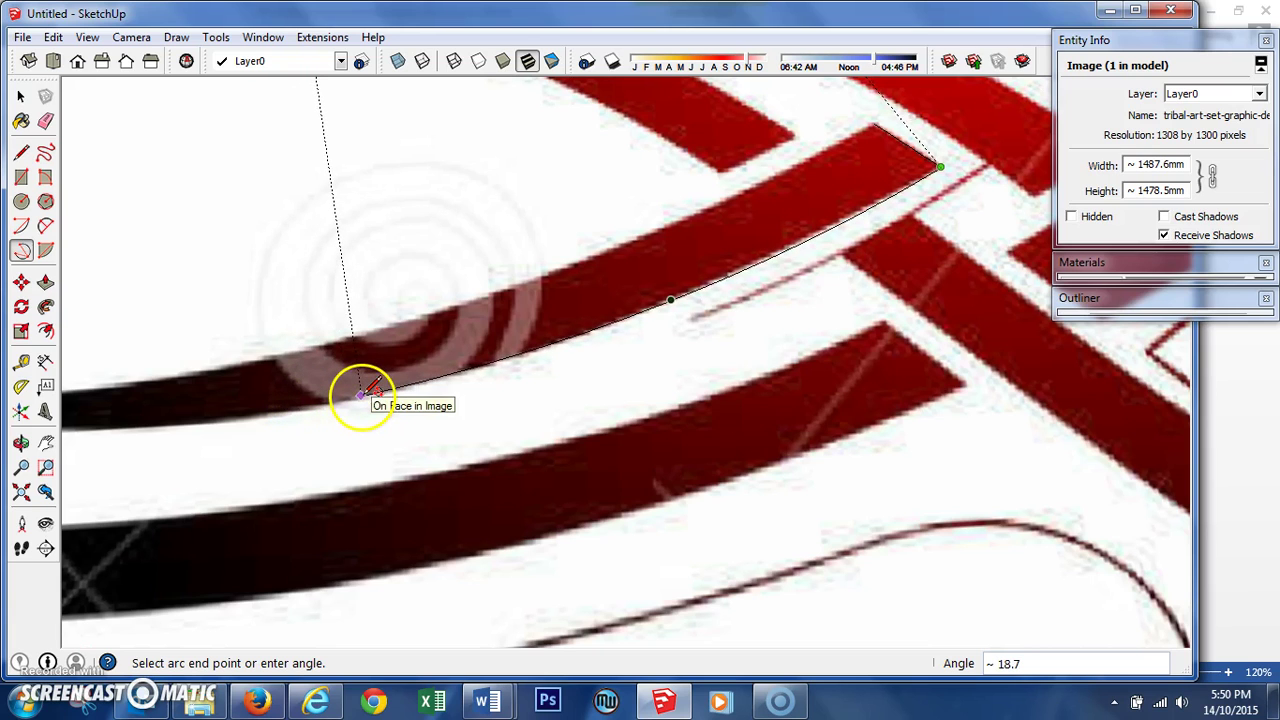
scroll(450, 345, down, 4)
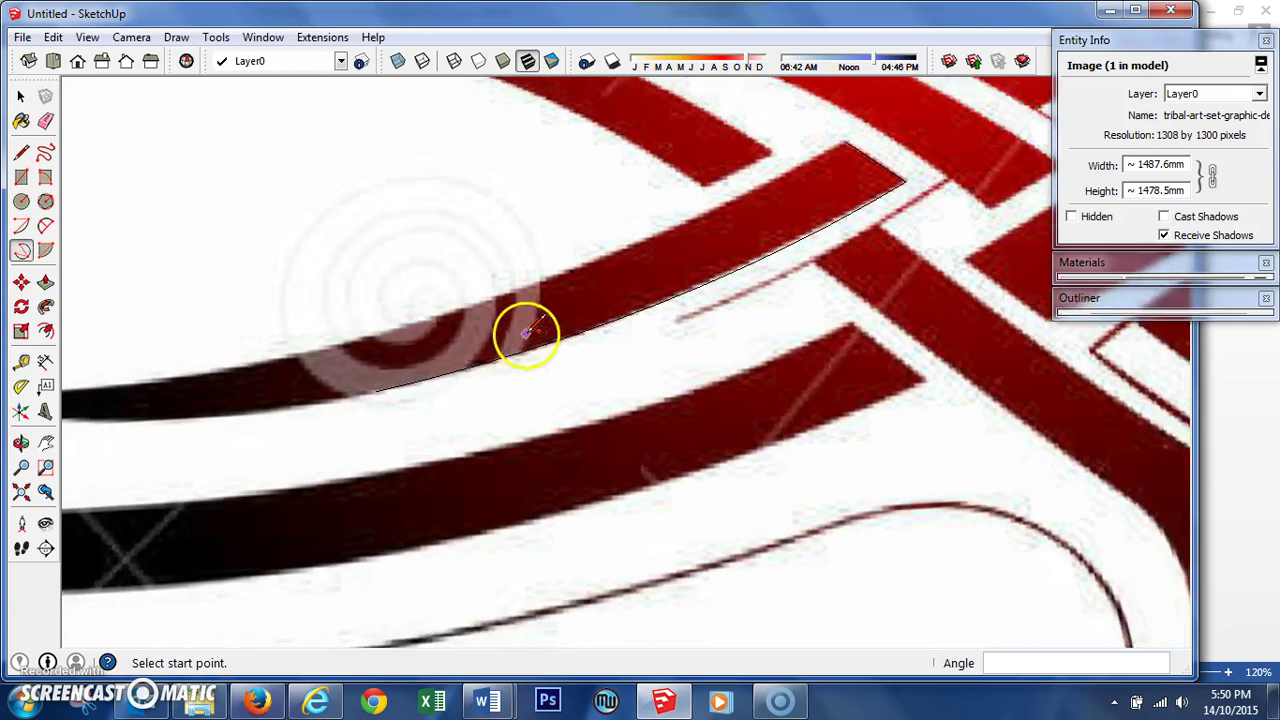
click(461, 364)
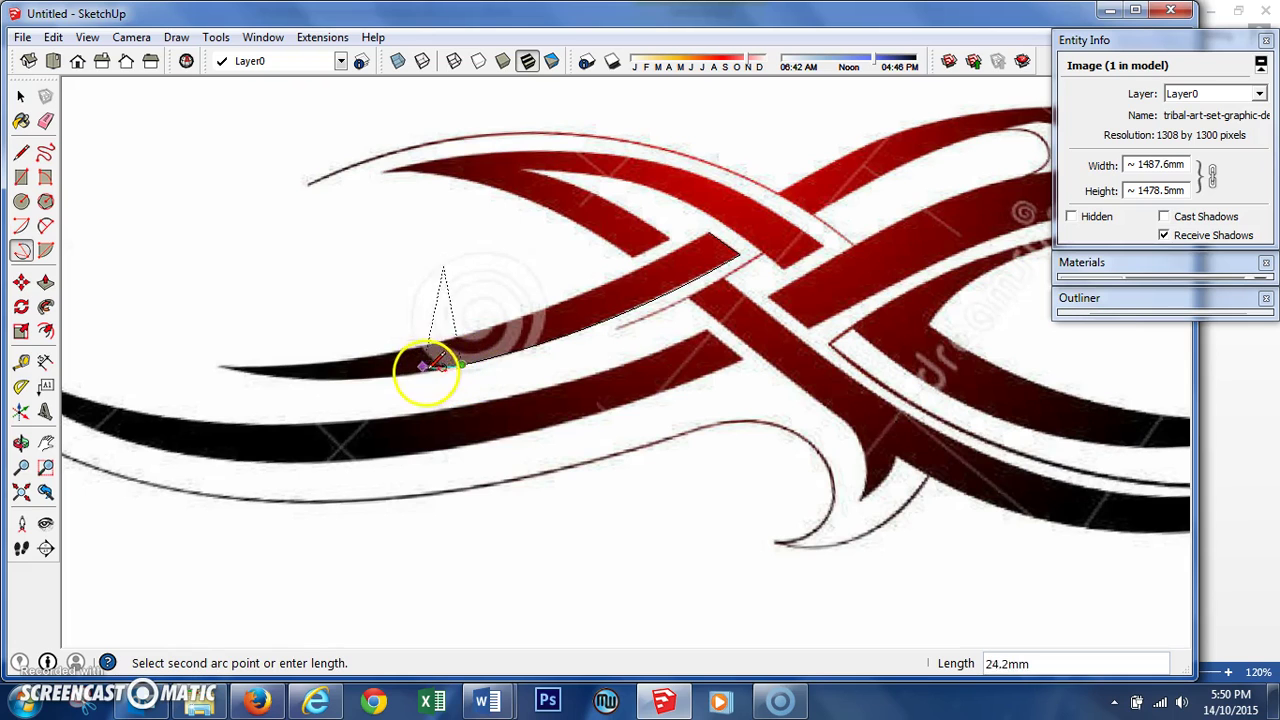
scroll(345, 372, up, 4)
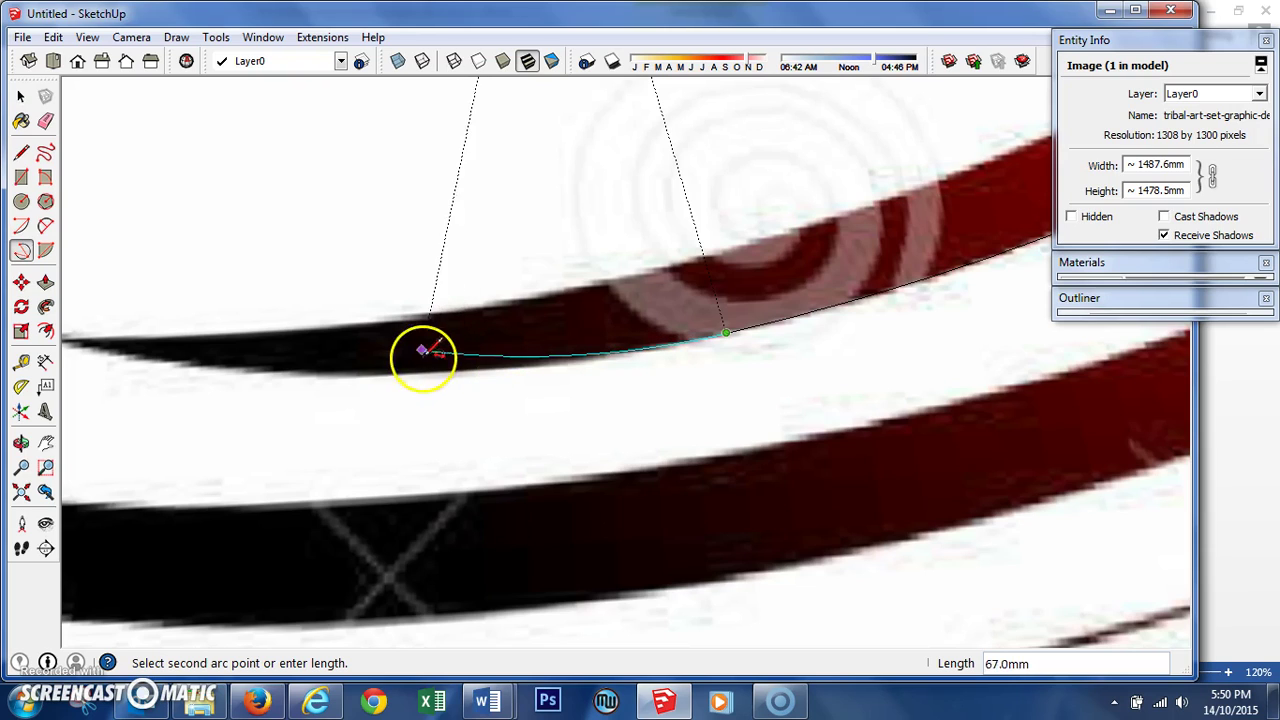
key(Escape)
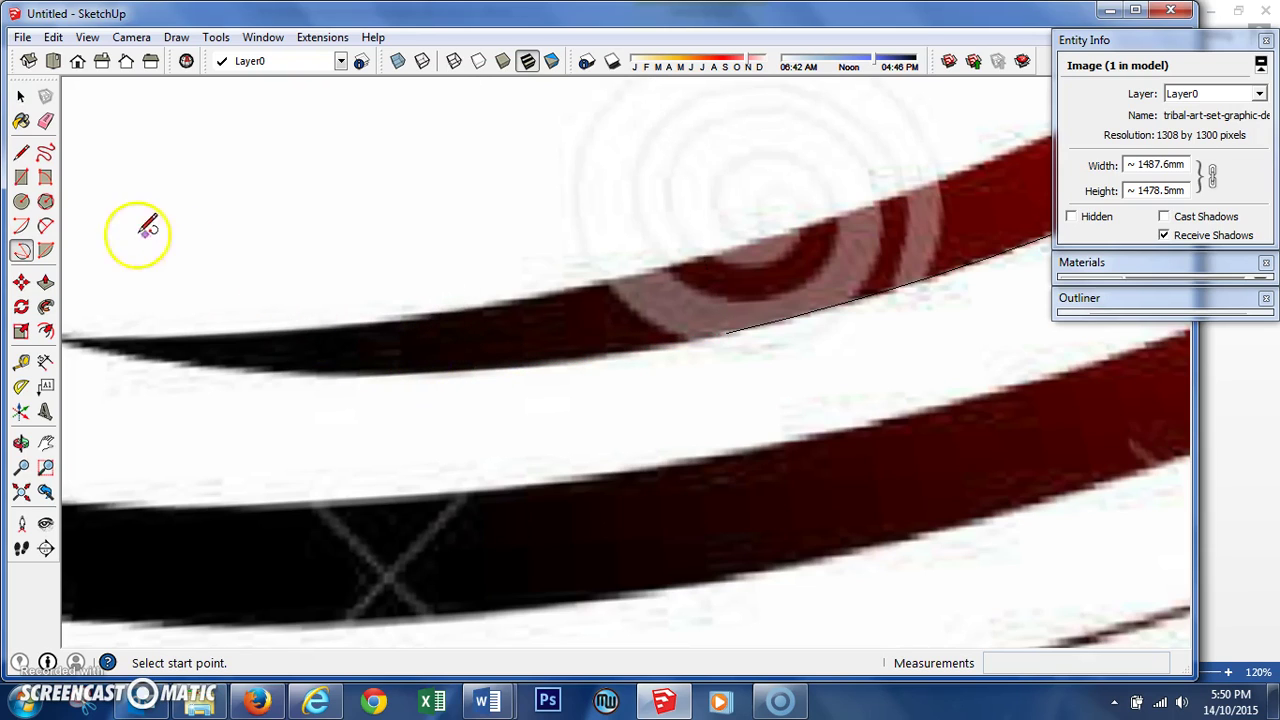
Step: Continue the lower edge to the band's pointed tip with a 2 Point Arc tangent to the first arc, with a bulge of about 8.4 mm
click(47, 228)
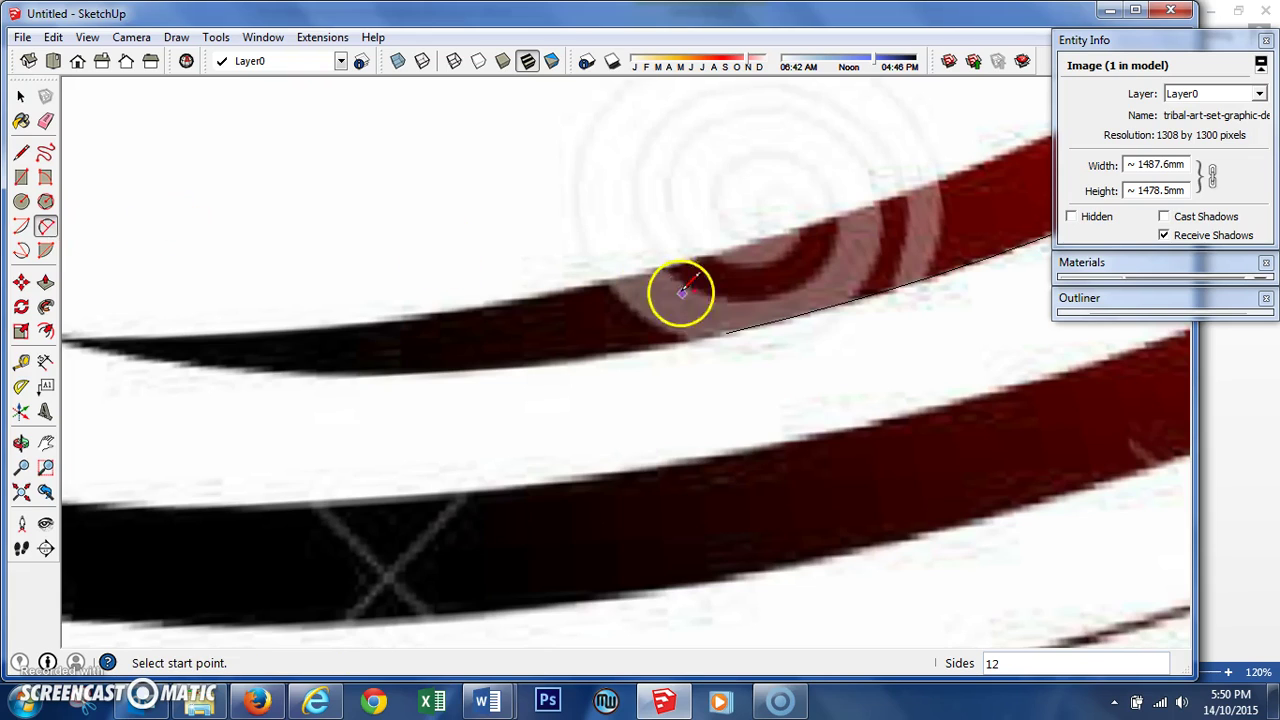
drag(727, 333, 65, 340)
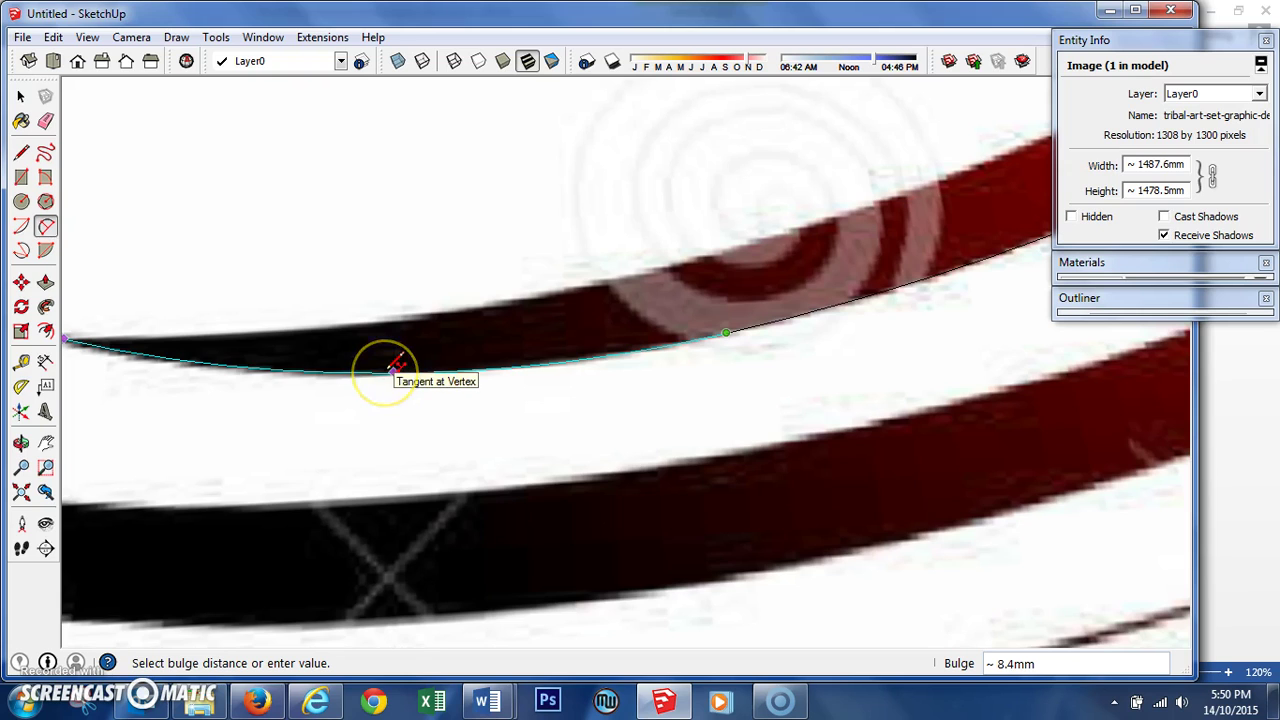
click(396, 365)
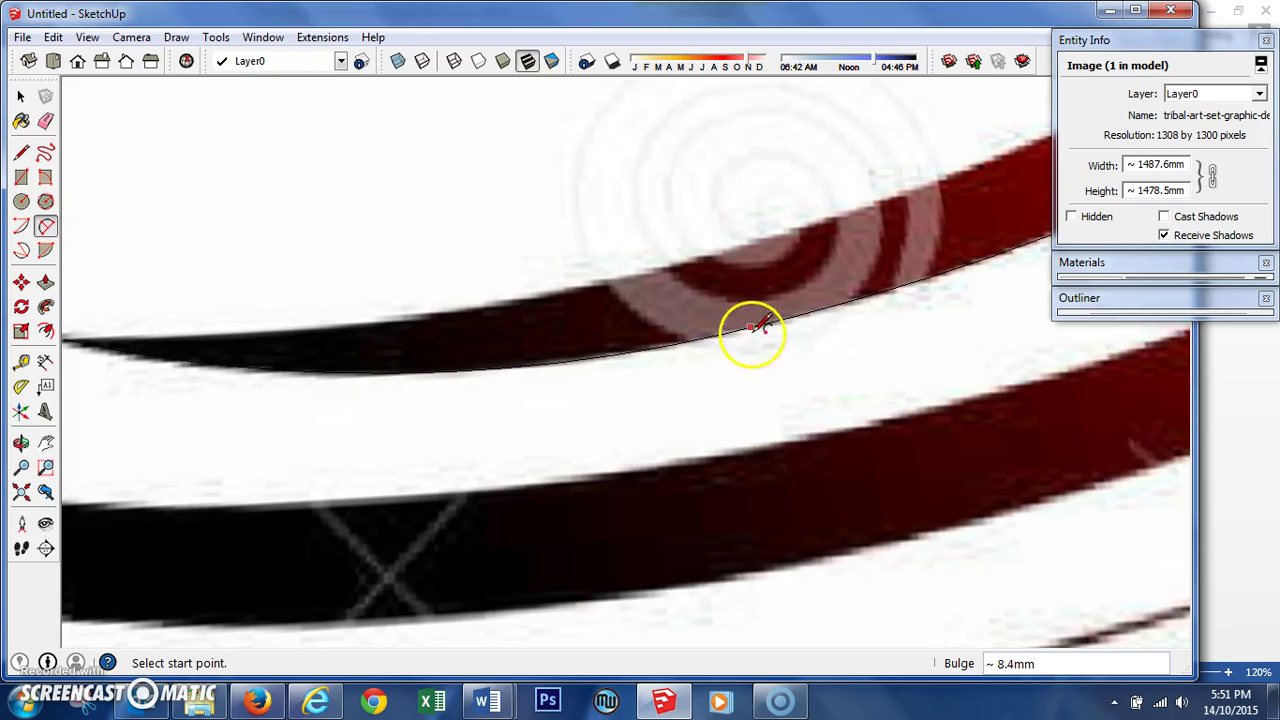
Step: Trace the first part of the band's upper edge with a 2 Point Arc from the short line's upper endpoint, with a bulge of about 2.6 mm
scroll(797, 313, down, 3)
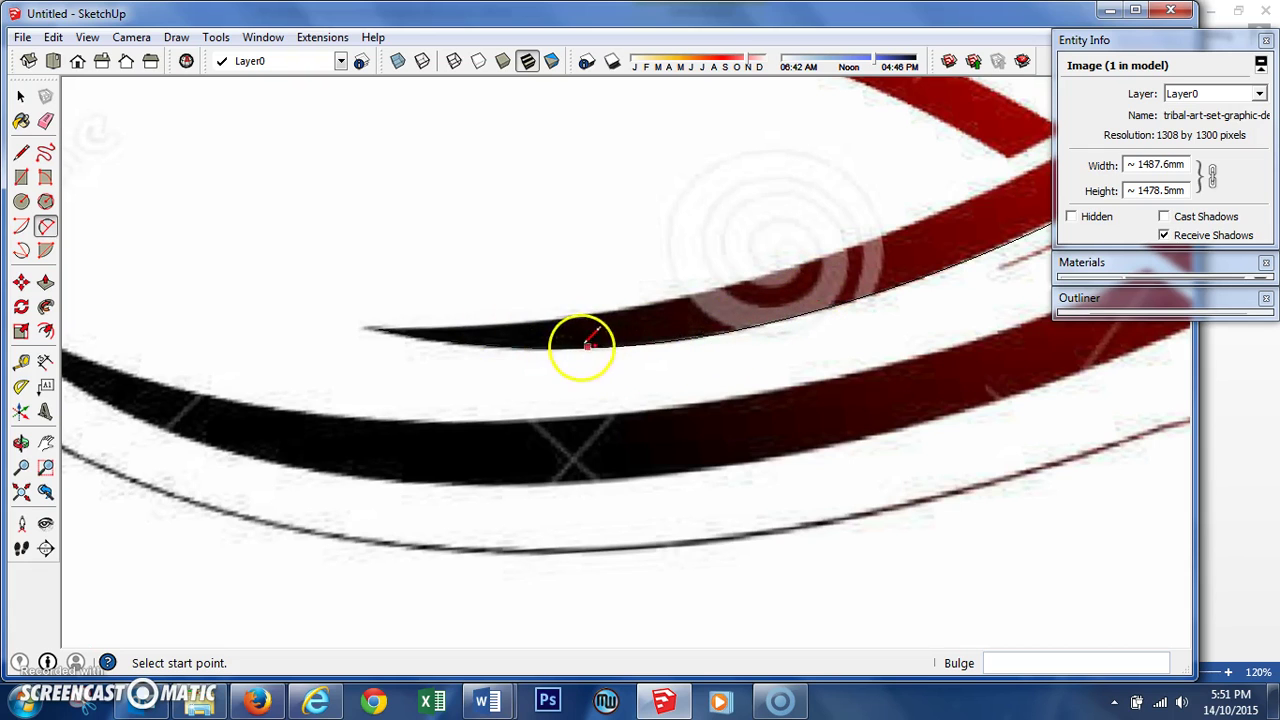
scroll(277, 337, down, 3)
scroll(845, 215, up, 5)
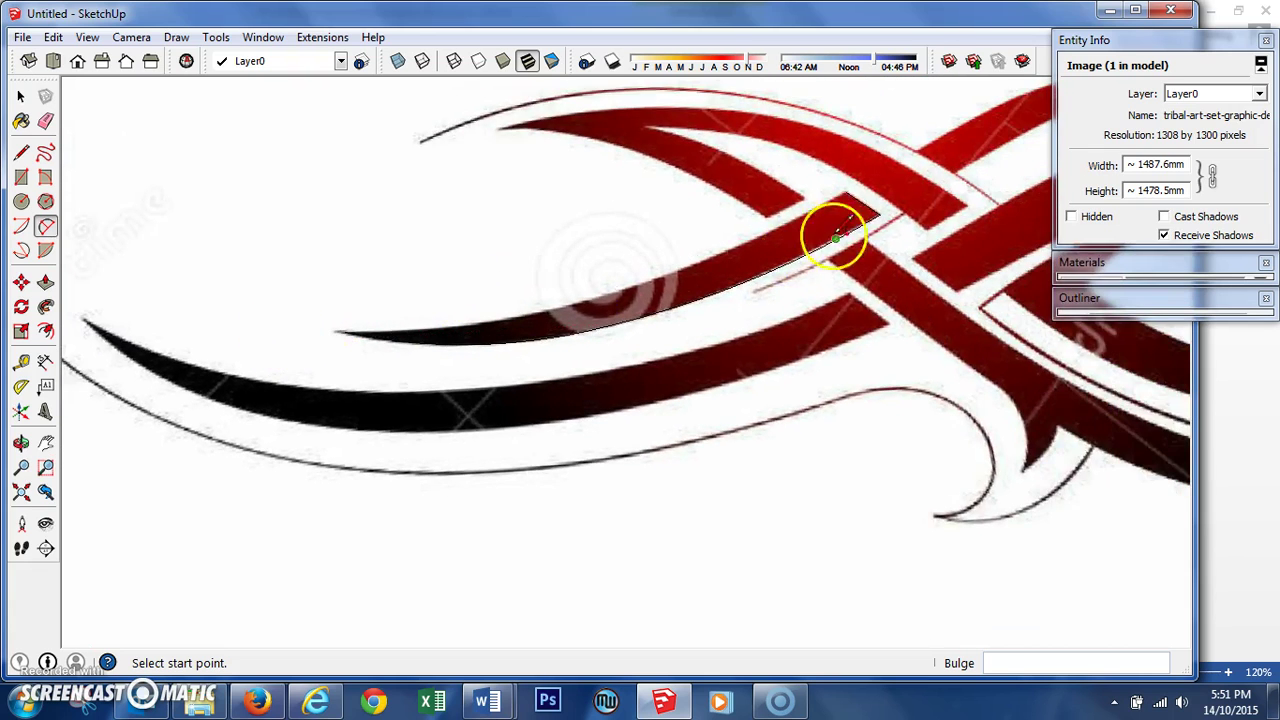
click(820, 153)
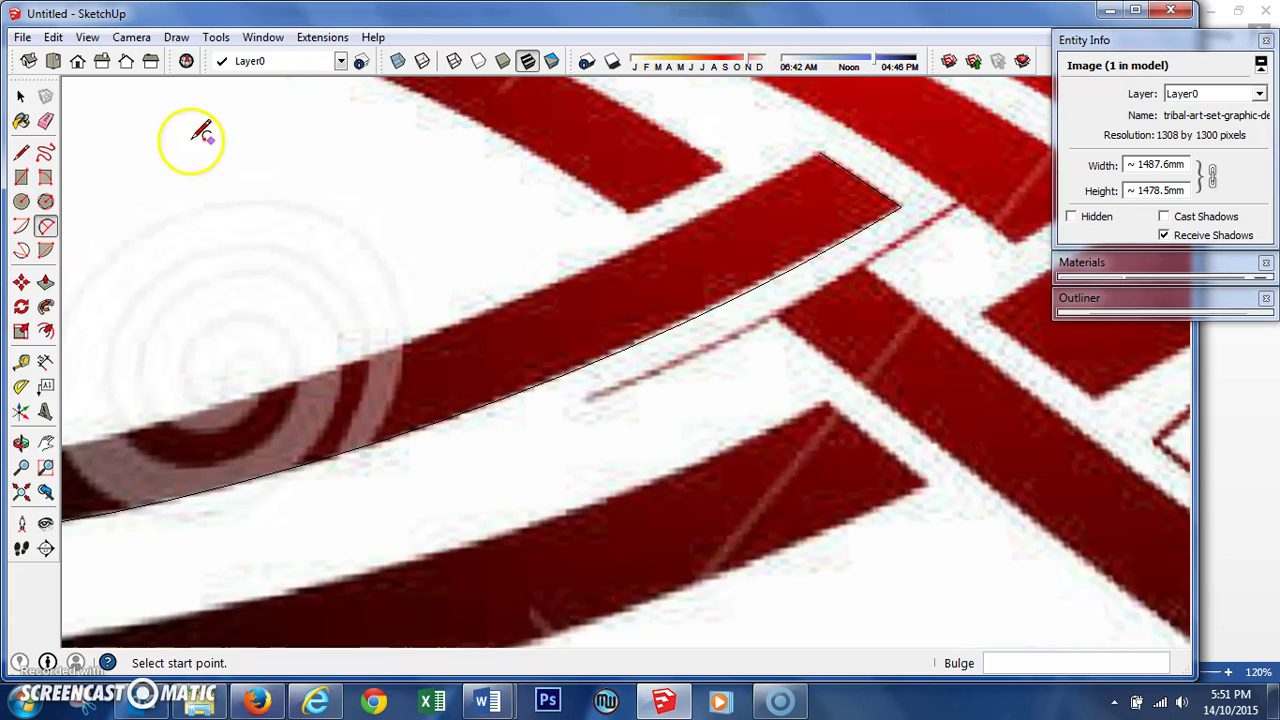
click(50, 228)
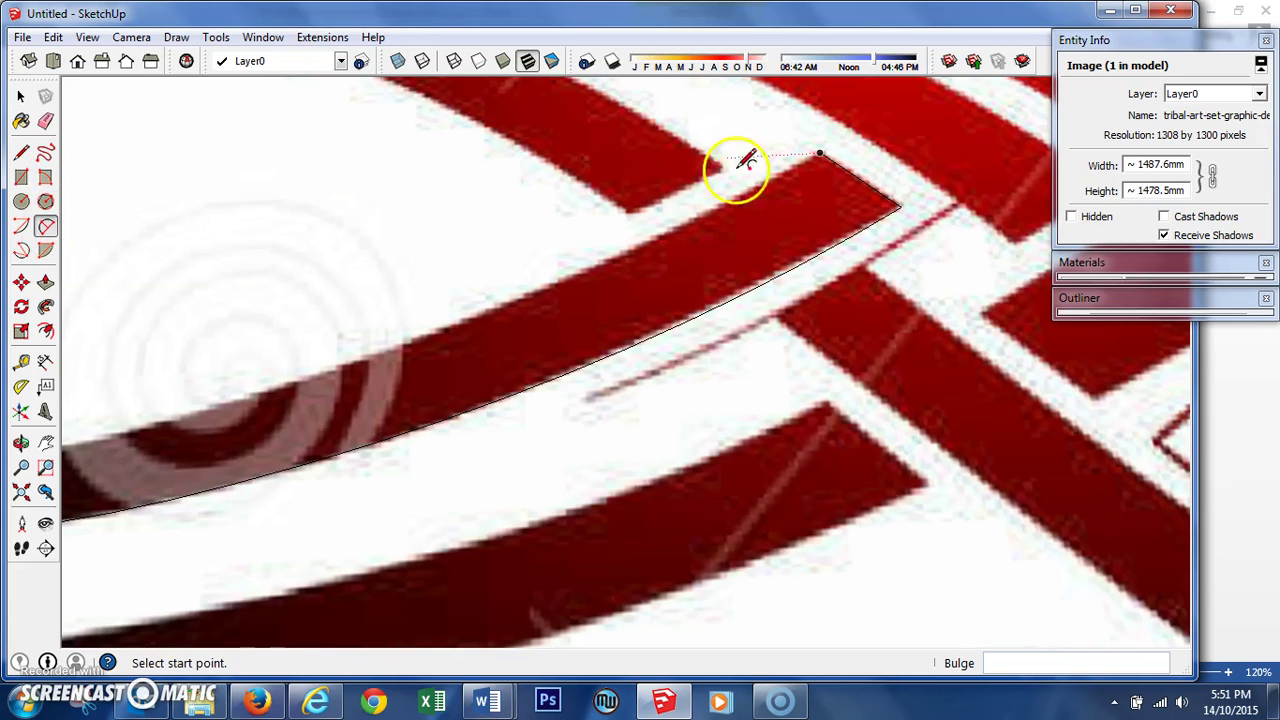
click(820, 153)
scroll(812, 172, down, 4)
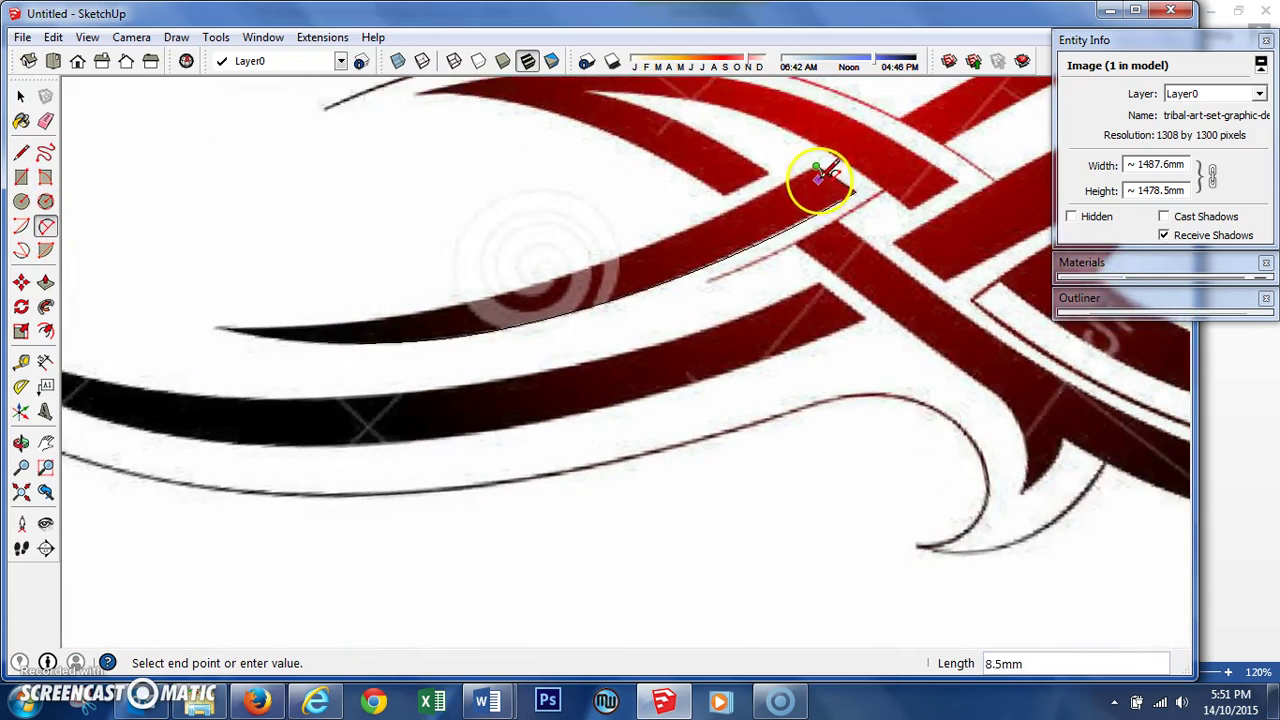
scroll(666, 237, up, 5)
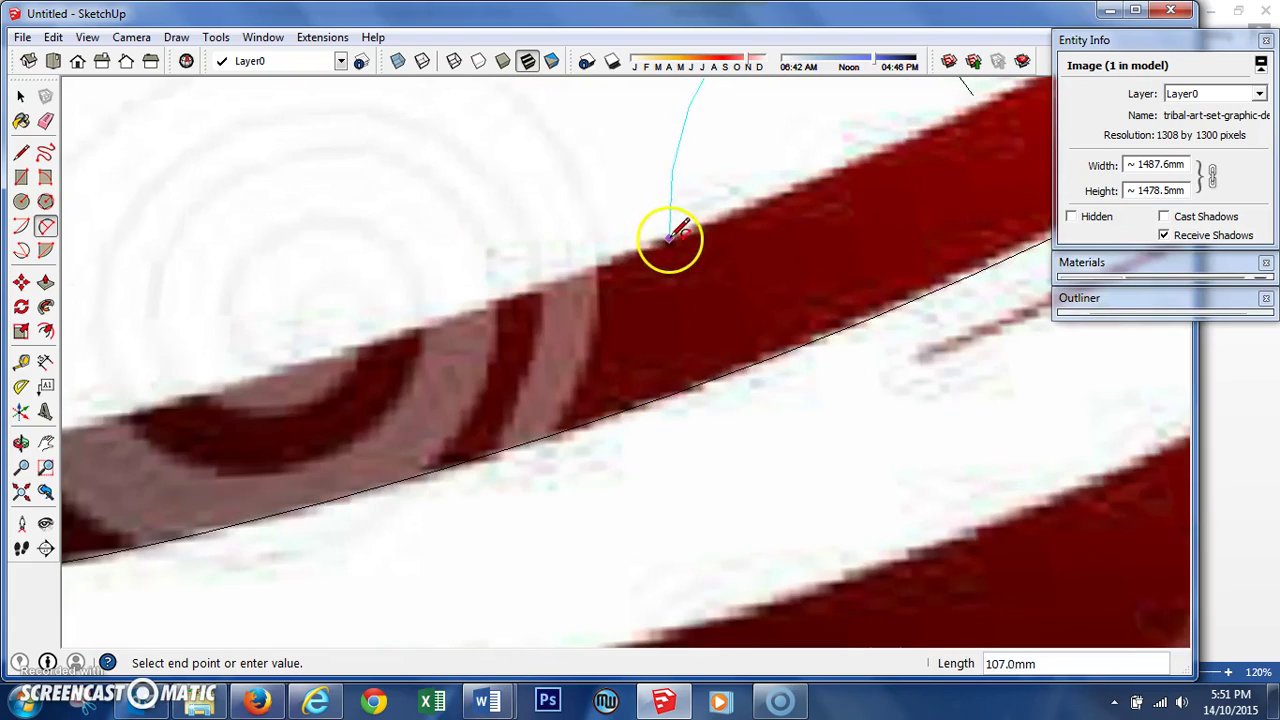
click(650, 246)
scroll(650, 250, down, 3)
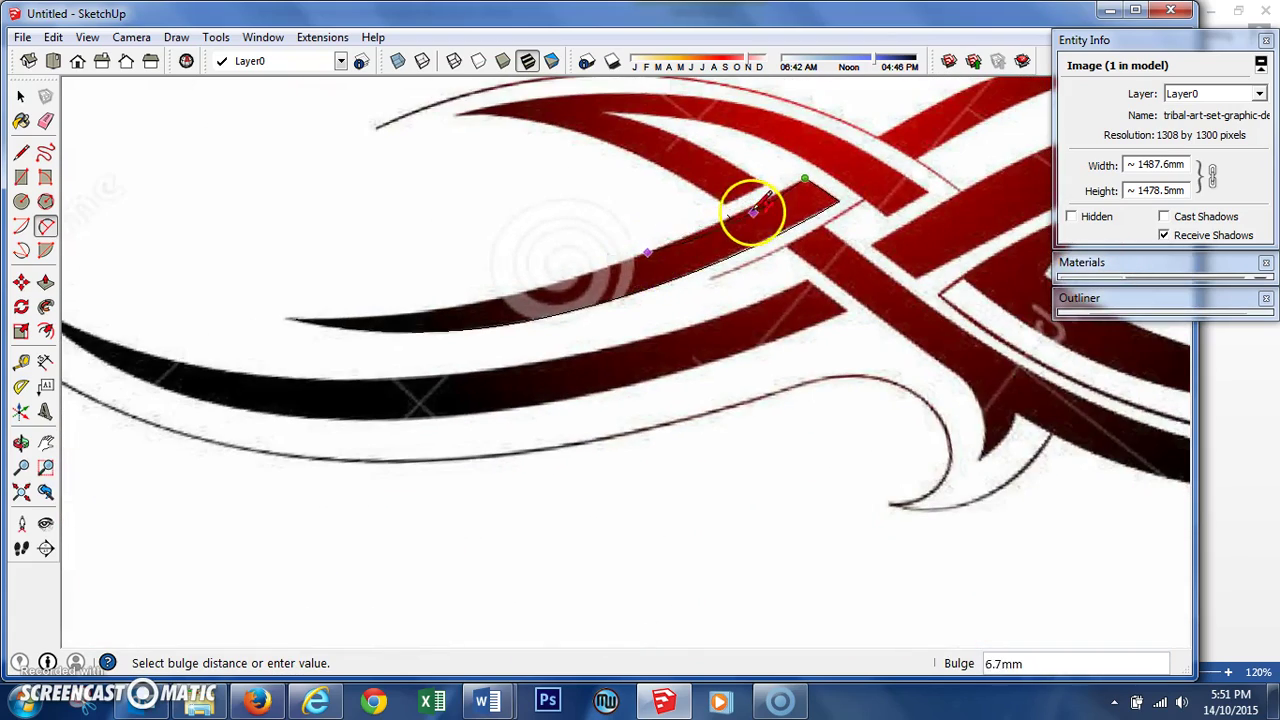
scroll(752, 206, up, 4)
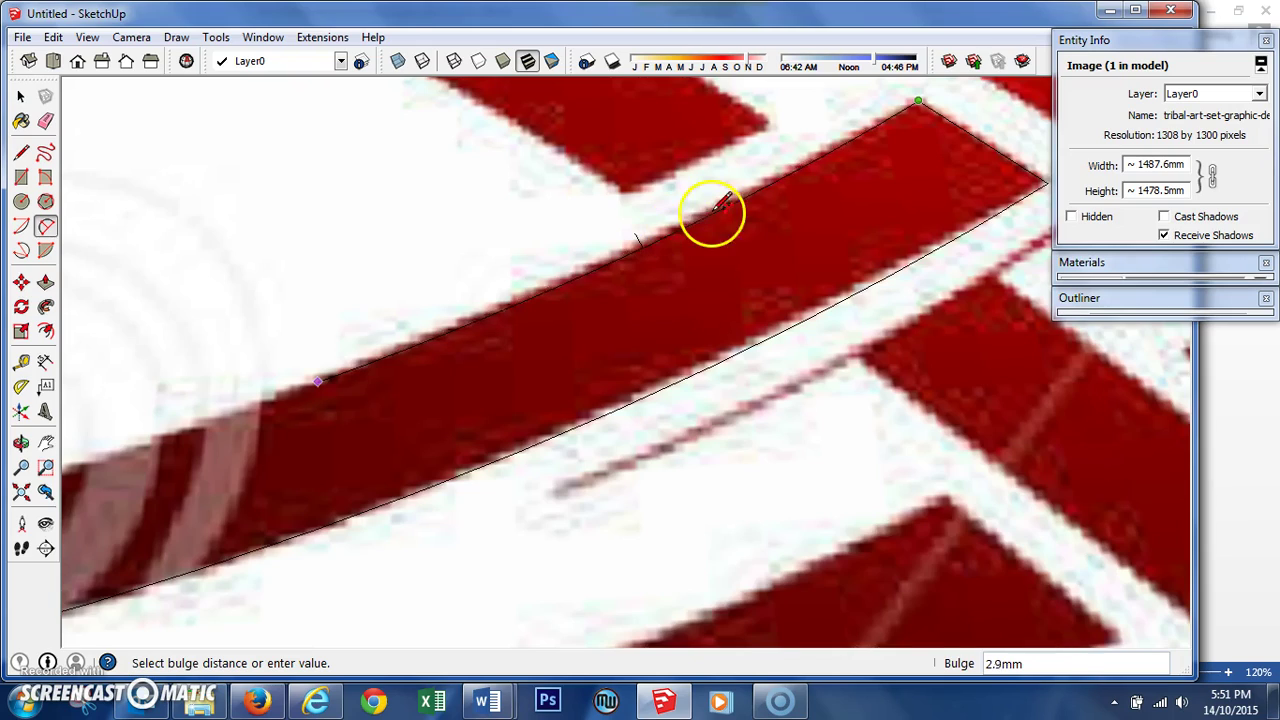
middle_drag(720, 183, 694, 180)
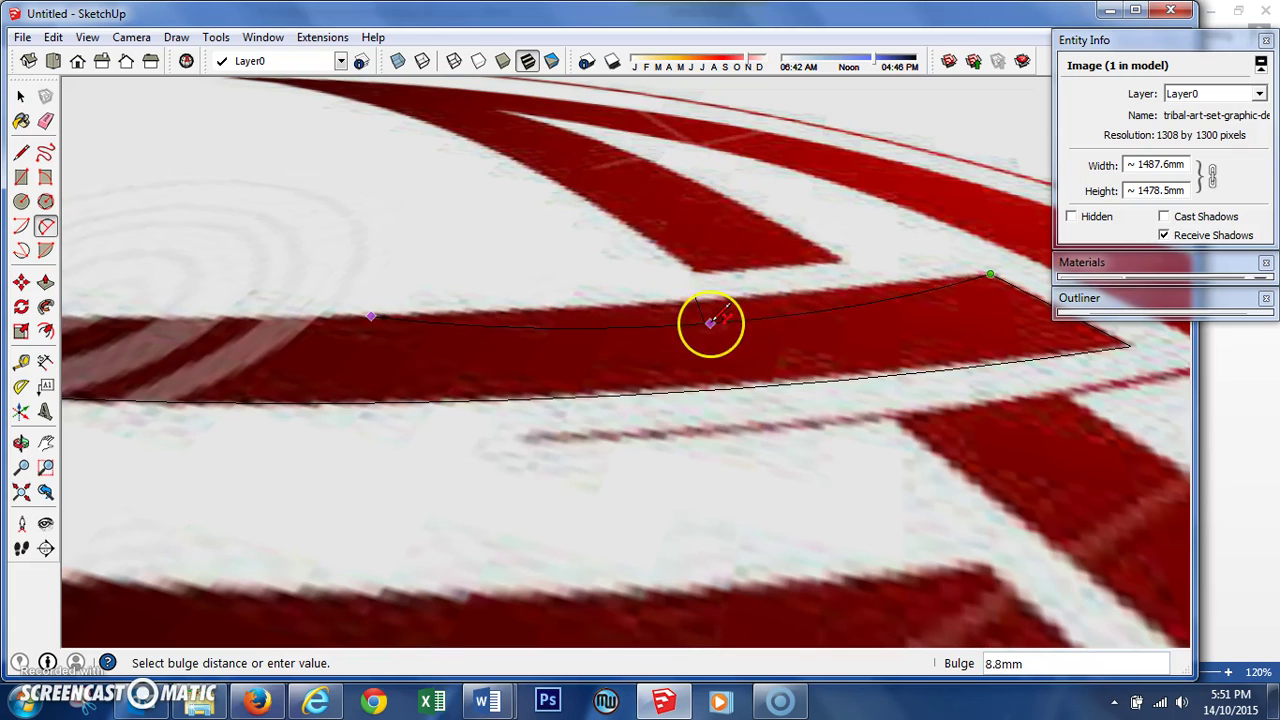
middle_drag(710, 323, 681, 312)
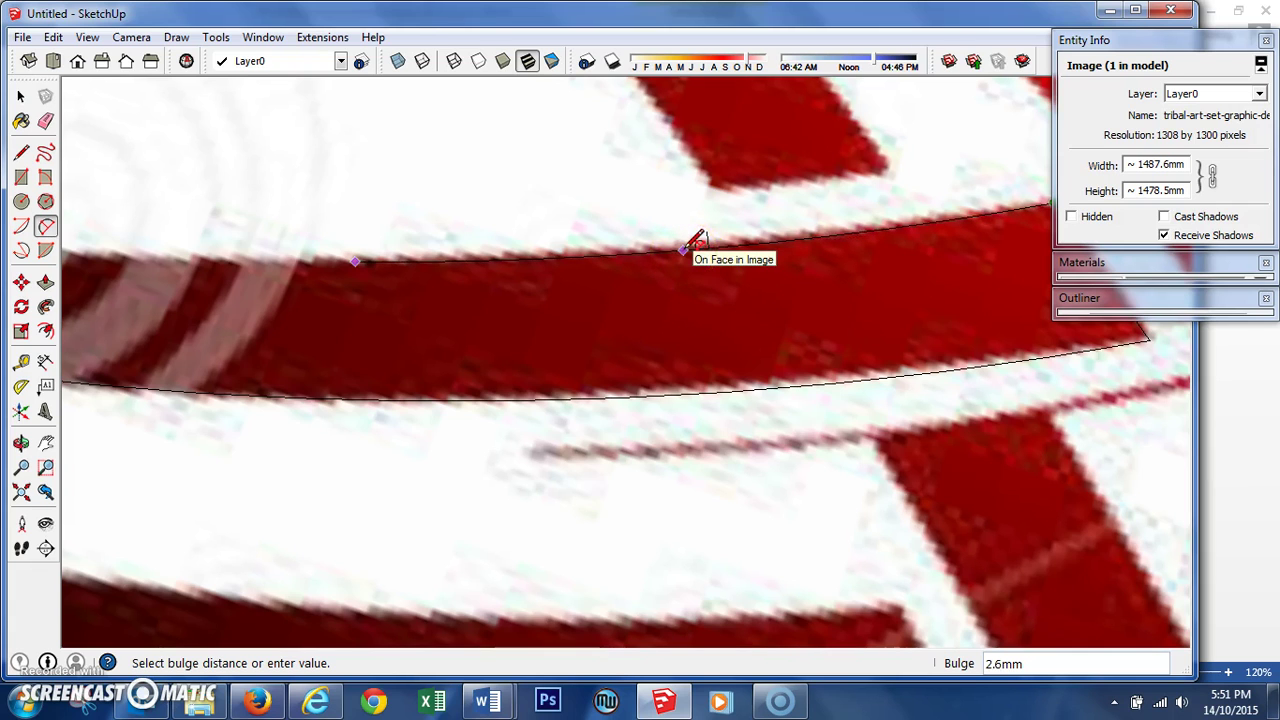
click(693, 241)
Step: Continue tracing the band's upper edge past the circular watermark with another 2 Point Arc from the previous arc's end
scroll(766, 266, down, 3)
middle_drag(771, 266, 900, 286)
scroll(551, 277, up, 5)
click(537, 325)
scroll(580, 297, down, 5)
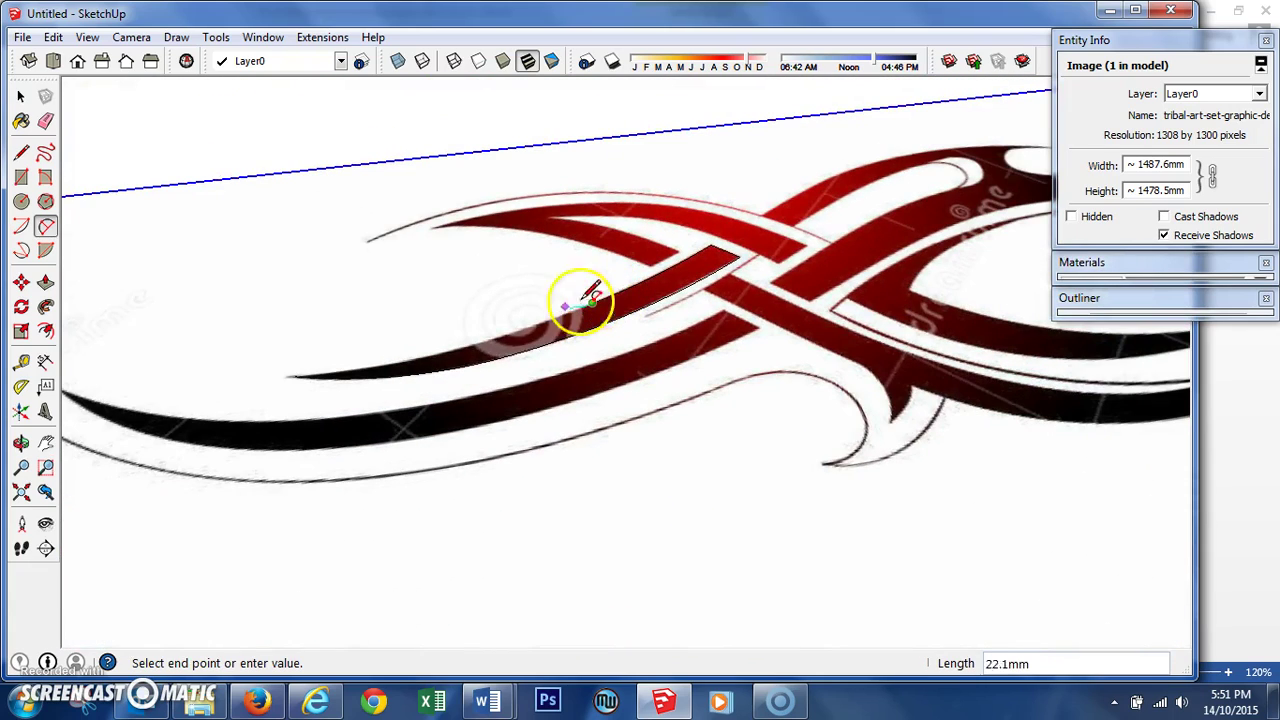
scroll(480, 360, up, 5)
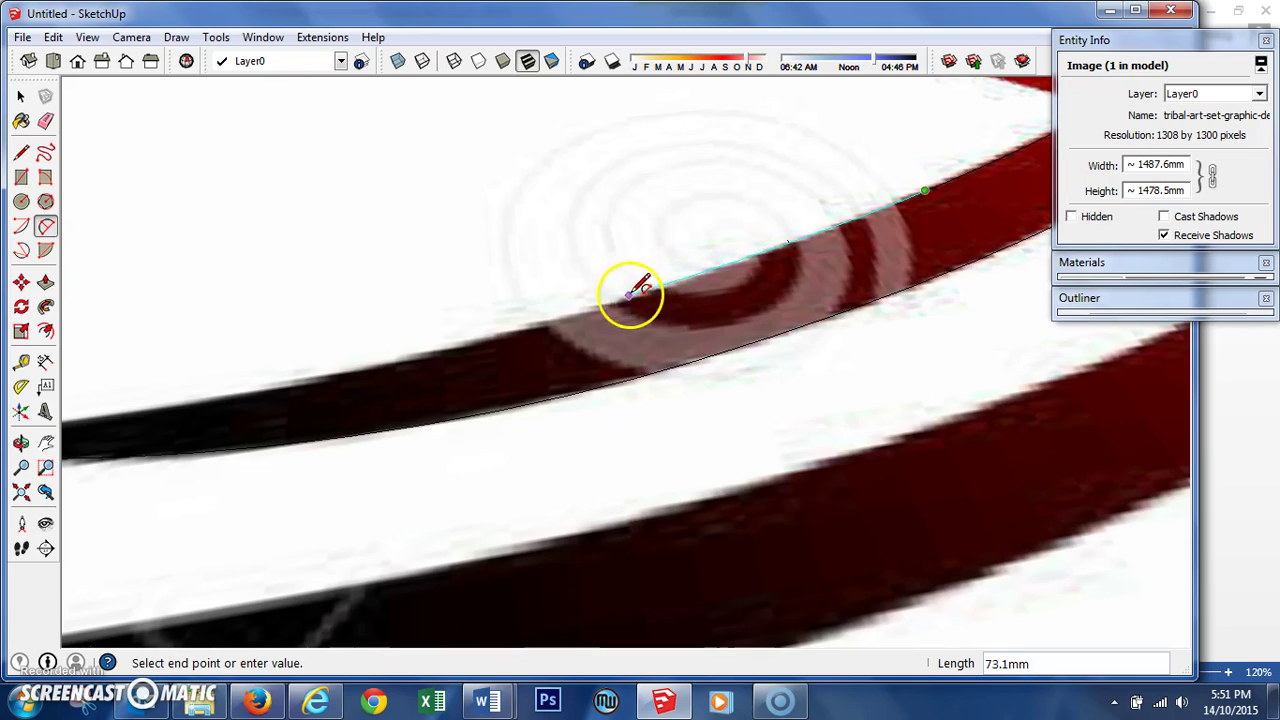
click(484, 332)
click(557, 343)
Step: Close the band's outline with a last 2 Point Arc along the upper edge to the end of the lower edge near the tip
middle_drag(557, 343, 672, 338)
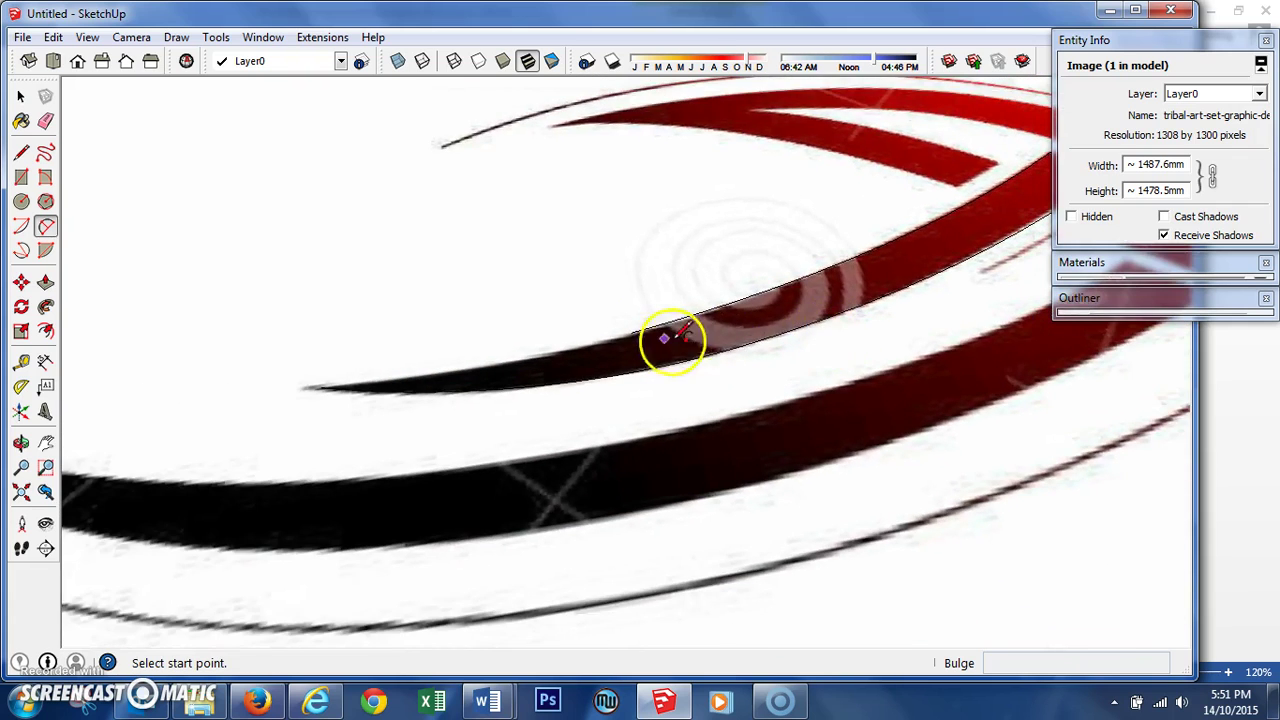
scroll(664, 339, up, 4)
click(698, 340)
scroll(760, 342, down, 3)
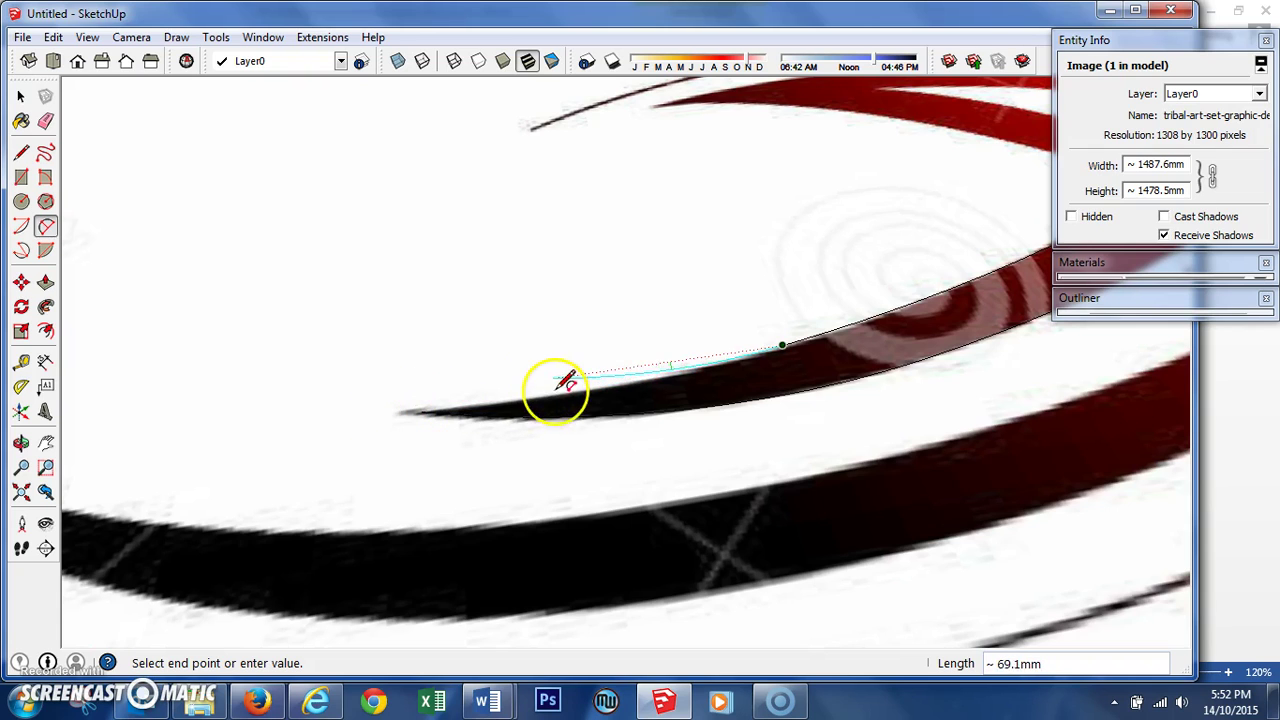
middle_drag(551, 449, 680, 432)
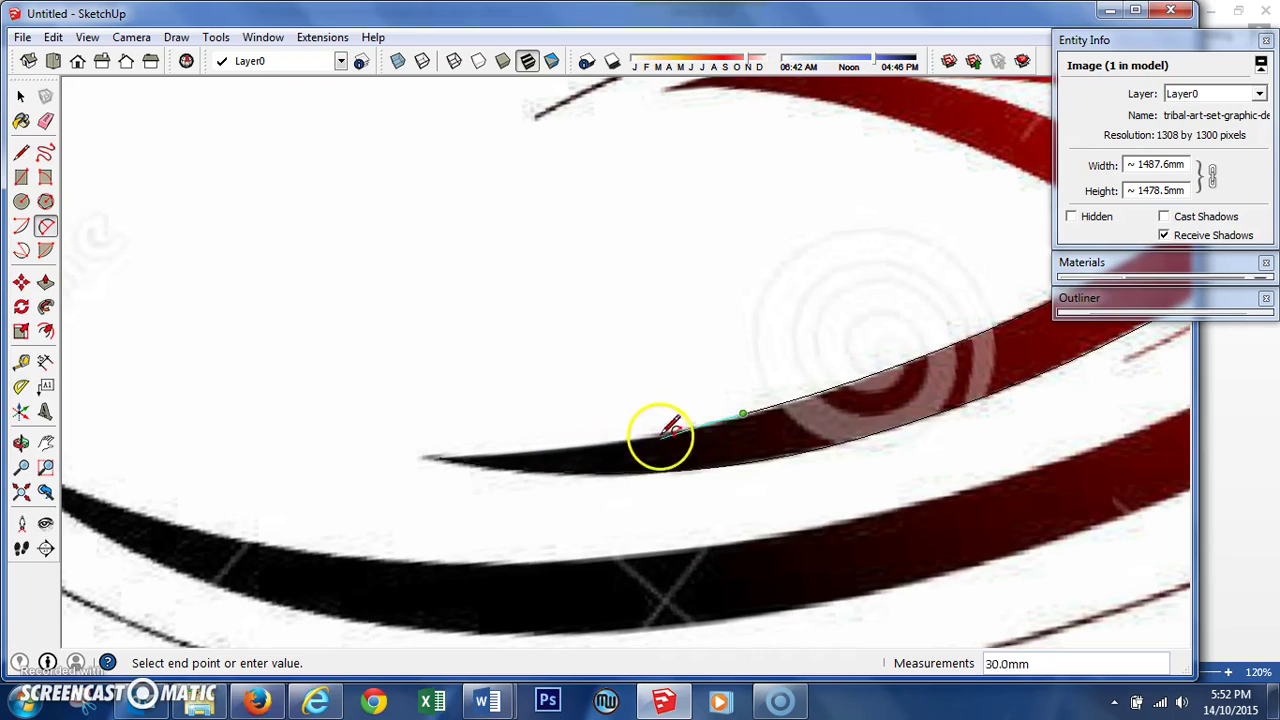
click(450, 457)
click(450, 457)
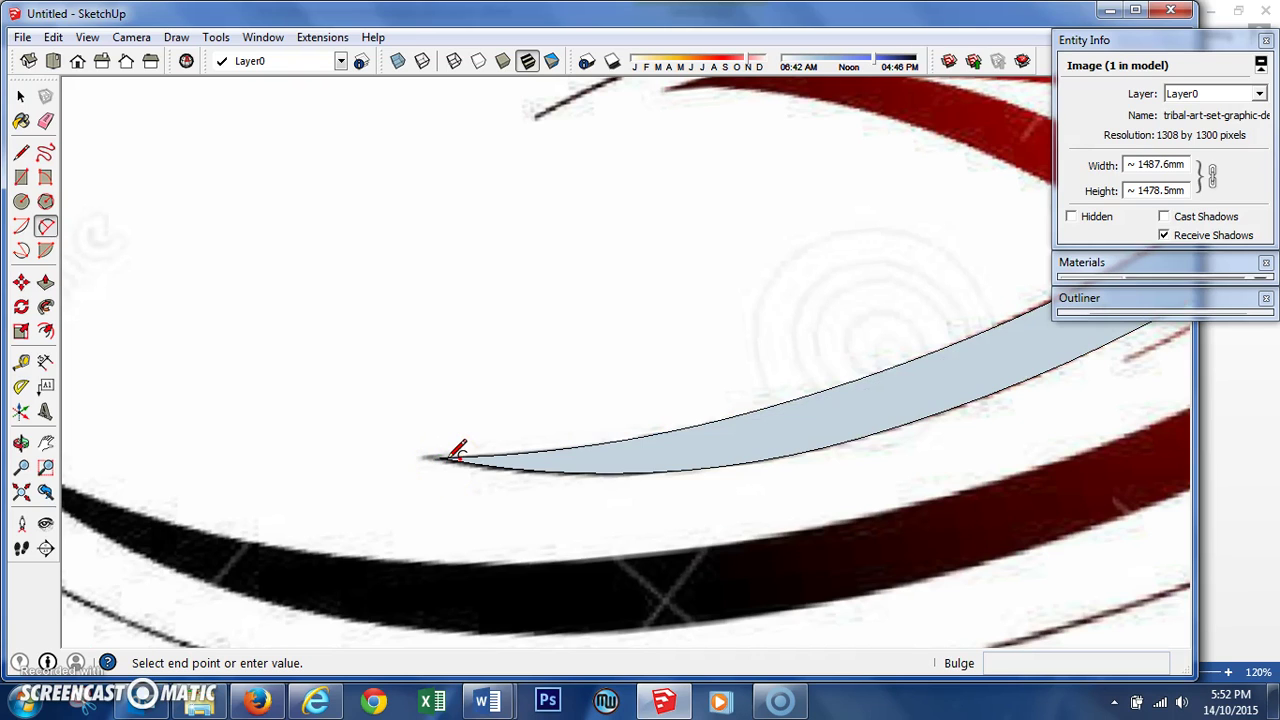
Step: Raise the traced band face upward into a solid with Push/Pull and view it from a low angle
scroll(349, 429, down, 5)
scroll(663, 463, up, 4)
middle_drag(663, 463, 530, 342)
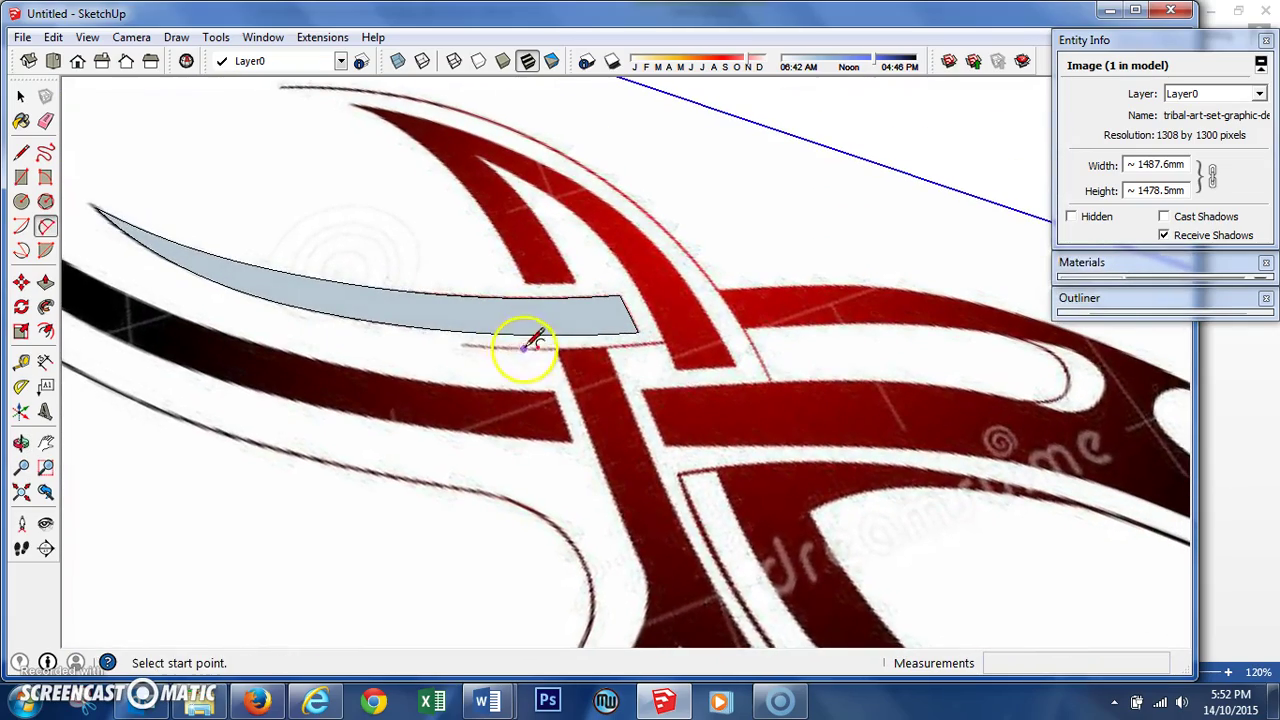
key(space)
click(405, 309)
key(p)
drag(409, 309, 430, 277)
key(space)
middle_drag(700, 494, 888, 213)
scroll(895, 225, down, 4)
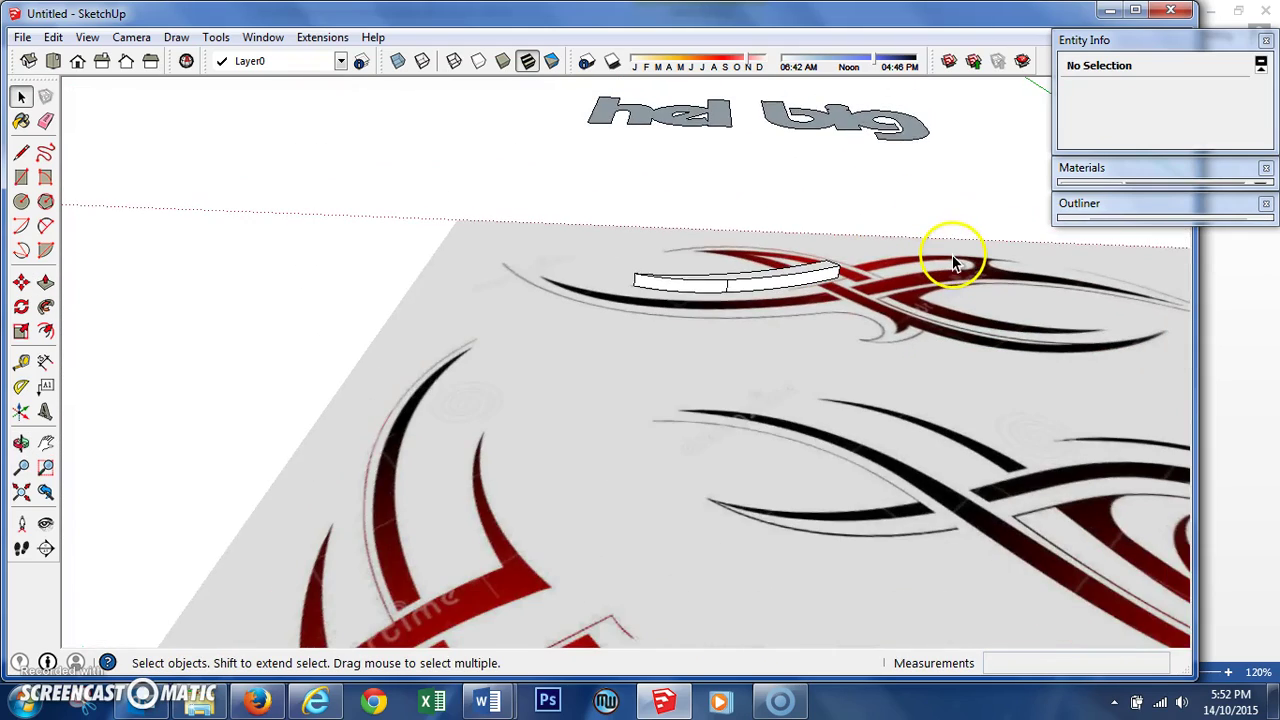
scroll(945, 253, up, 5)
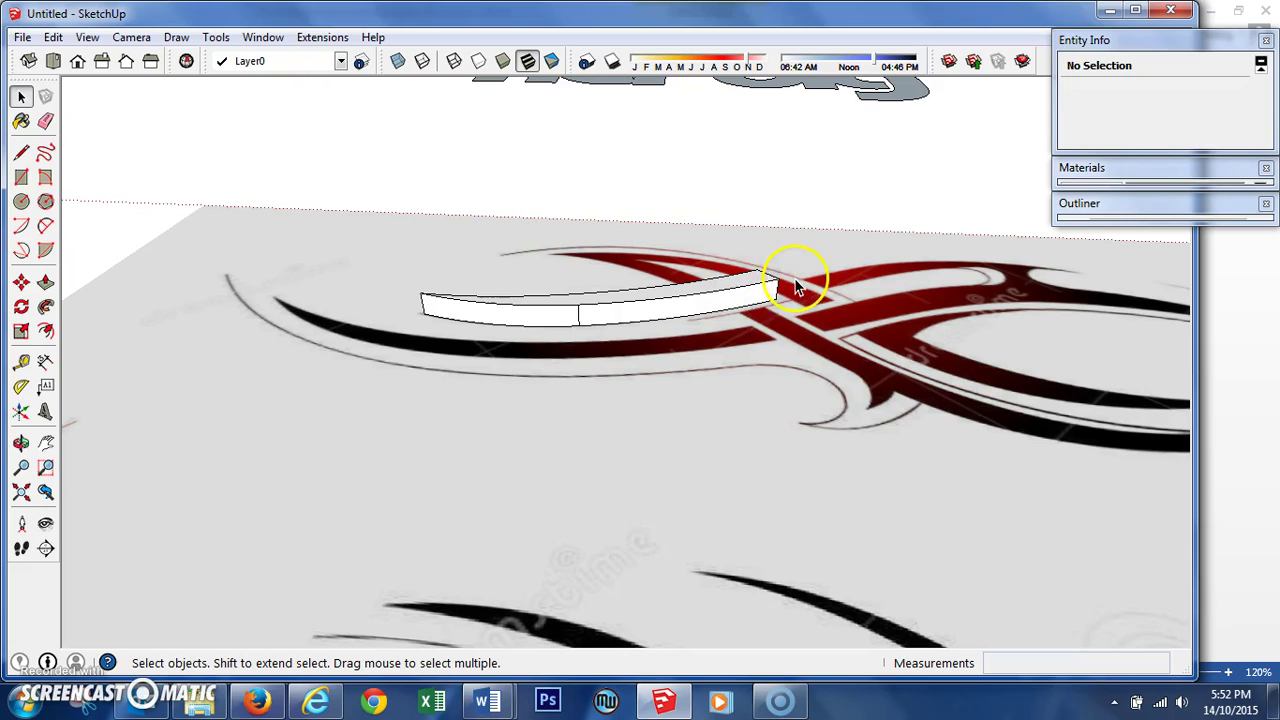
Step: Undo the band's extrusion and draw a line across the blunt end of the neighbouring forked red shape's short prong
key(ctrl+z)
middle_drag(697, 303, 714, 563)
scroll(717, 209, up, 5)
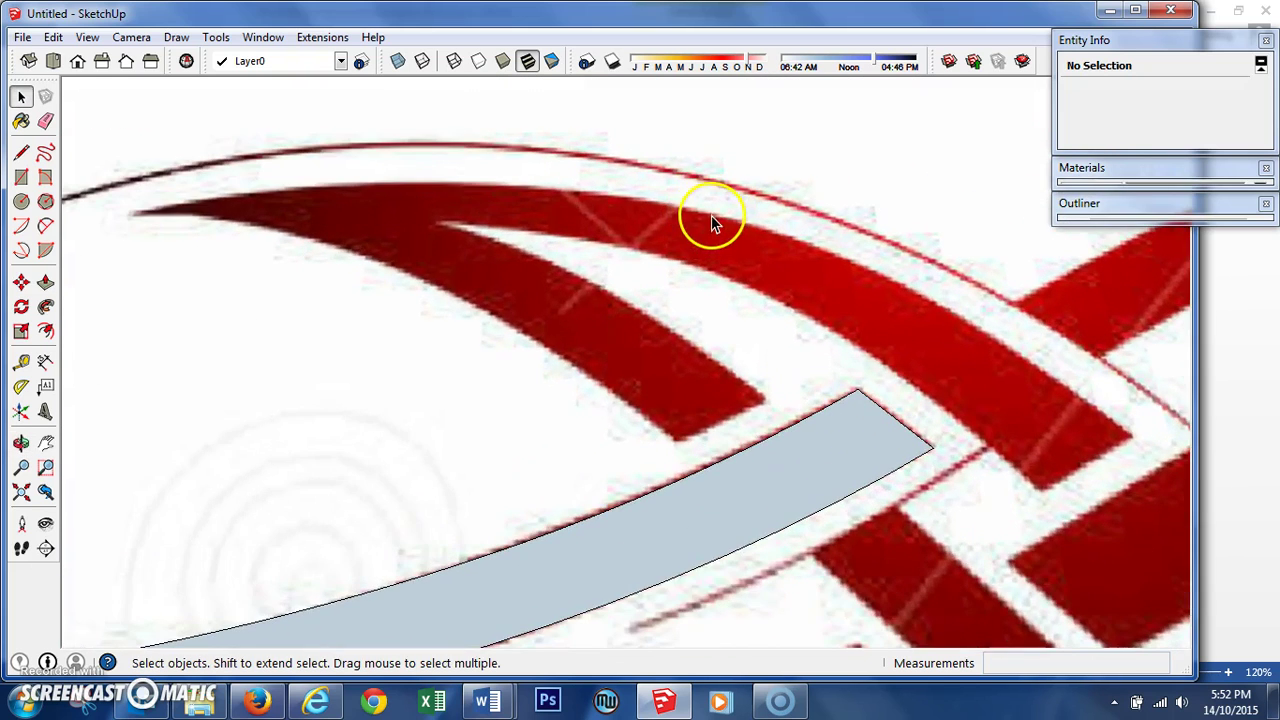
key(l)
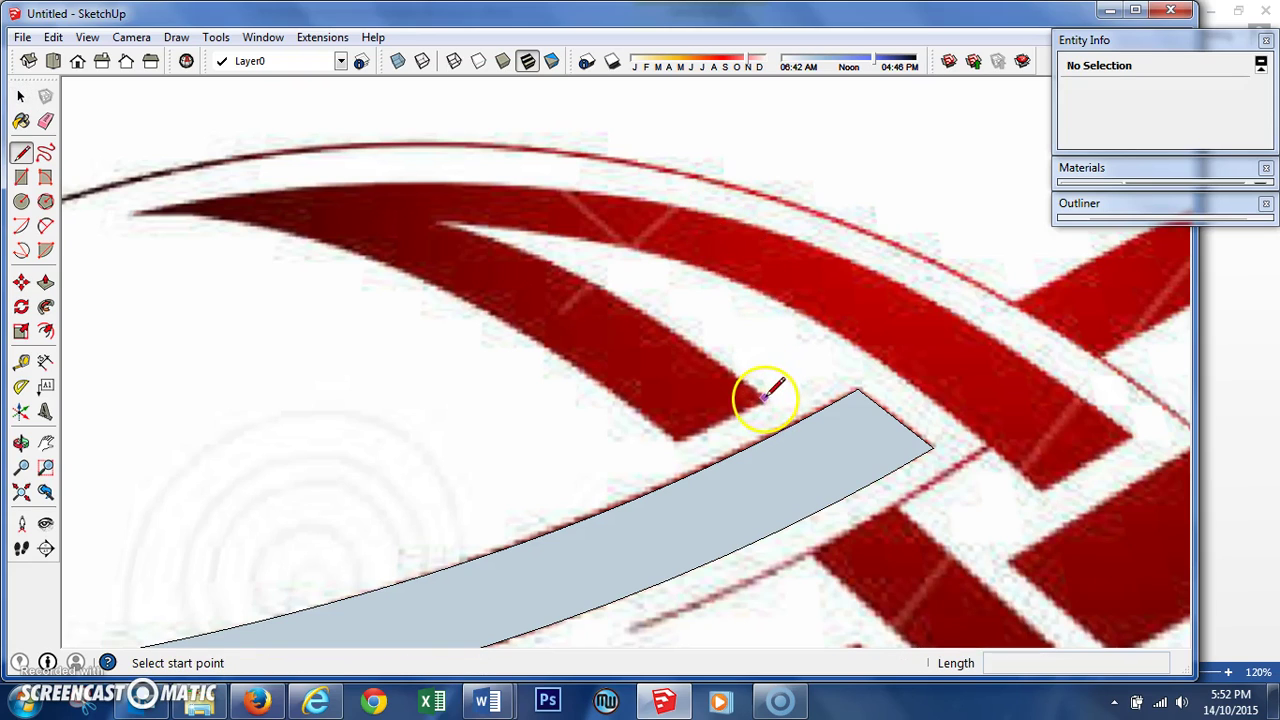
click(763, 398)
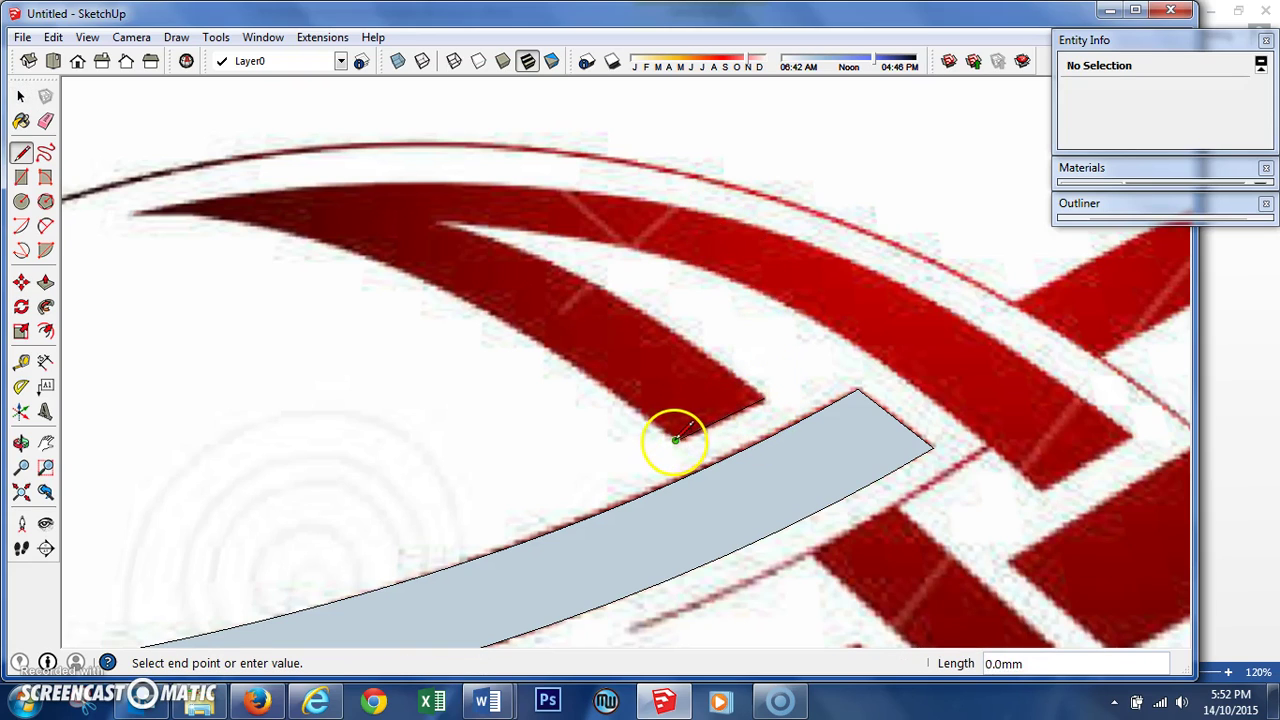
Step: Trace the short prong's lower edge to the pointed tip with two 2 Point Arcs, the first with a bulge of about 5.8 mm
click(46, 225)
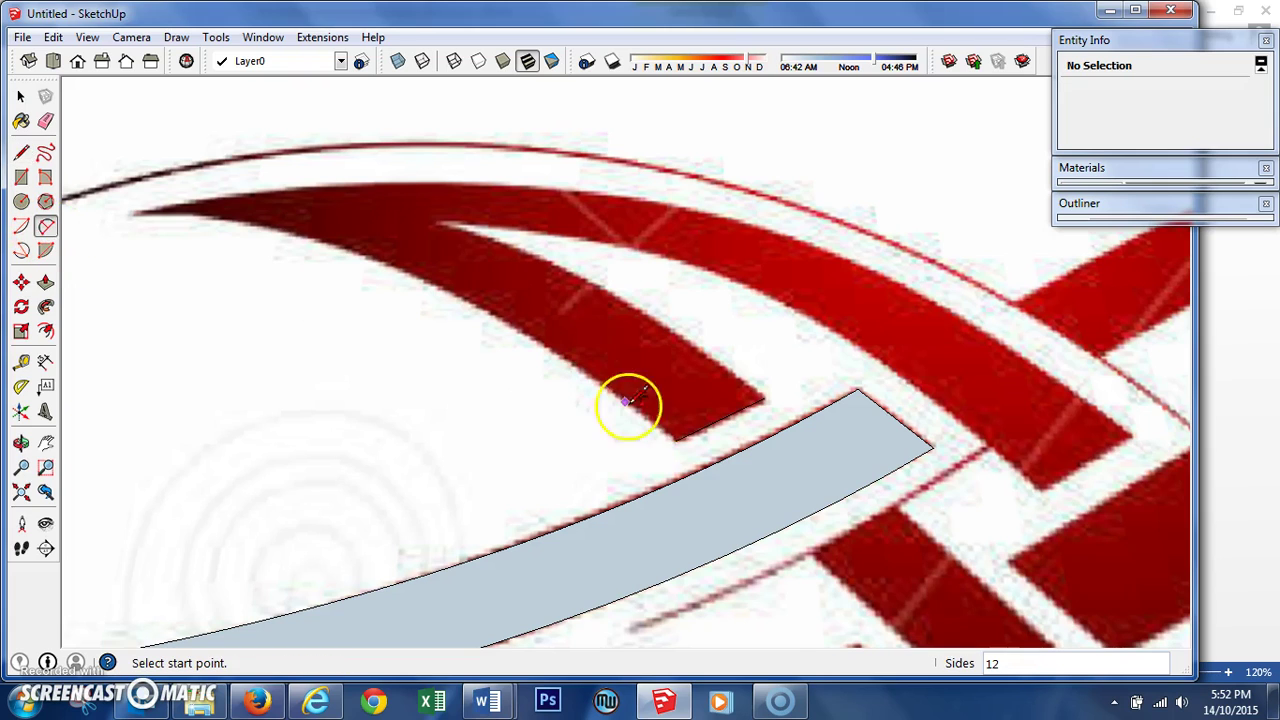
click(676, 440)
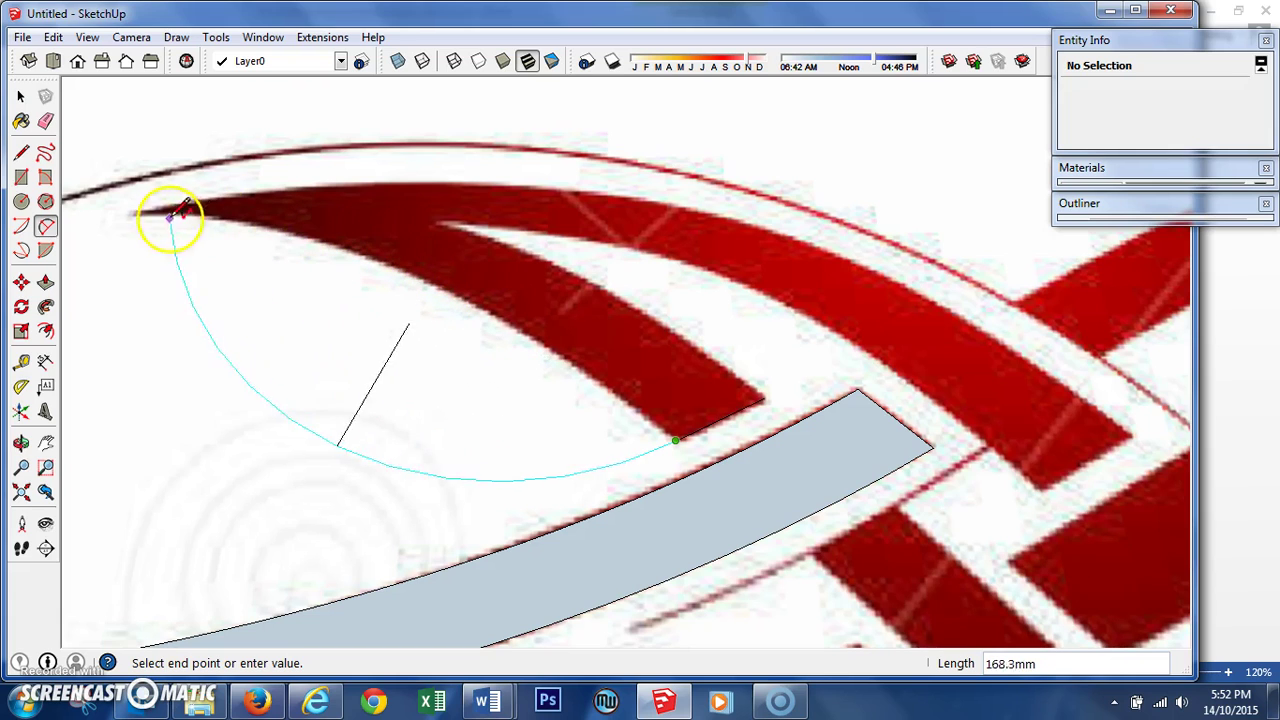
click(336, 244)
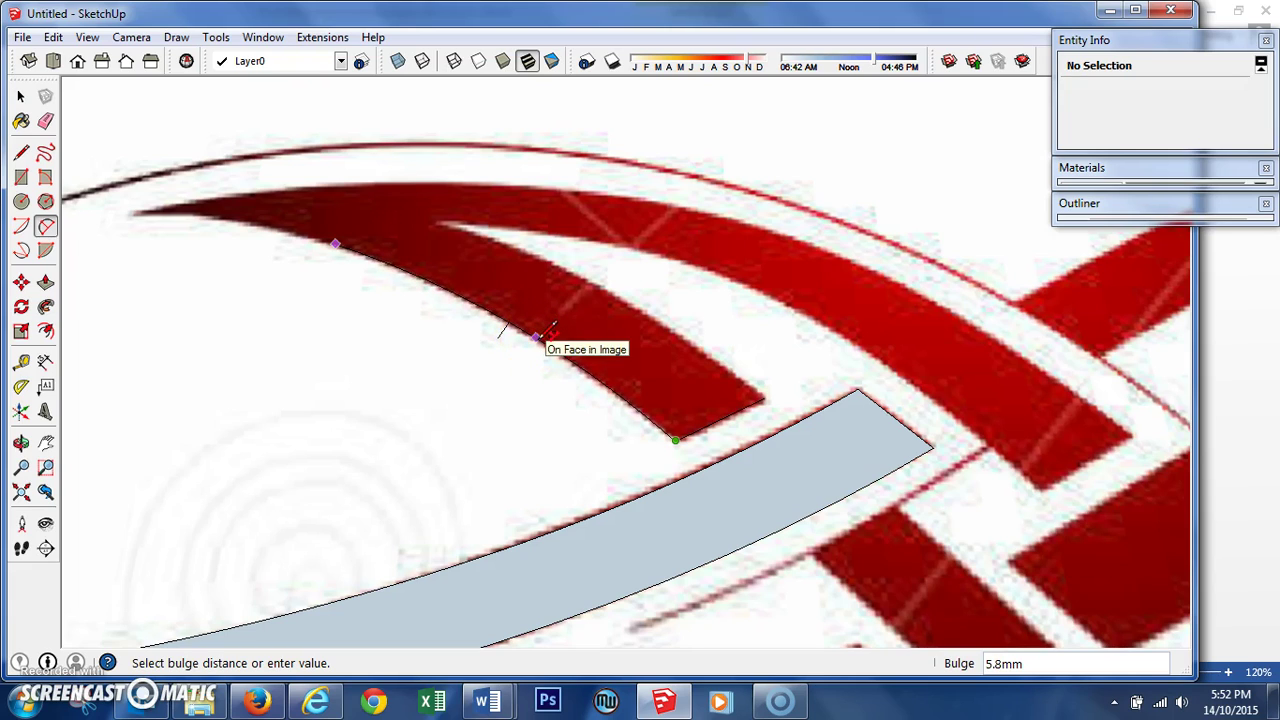
click(490, 334)
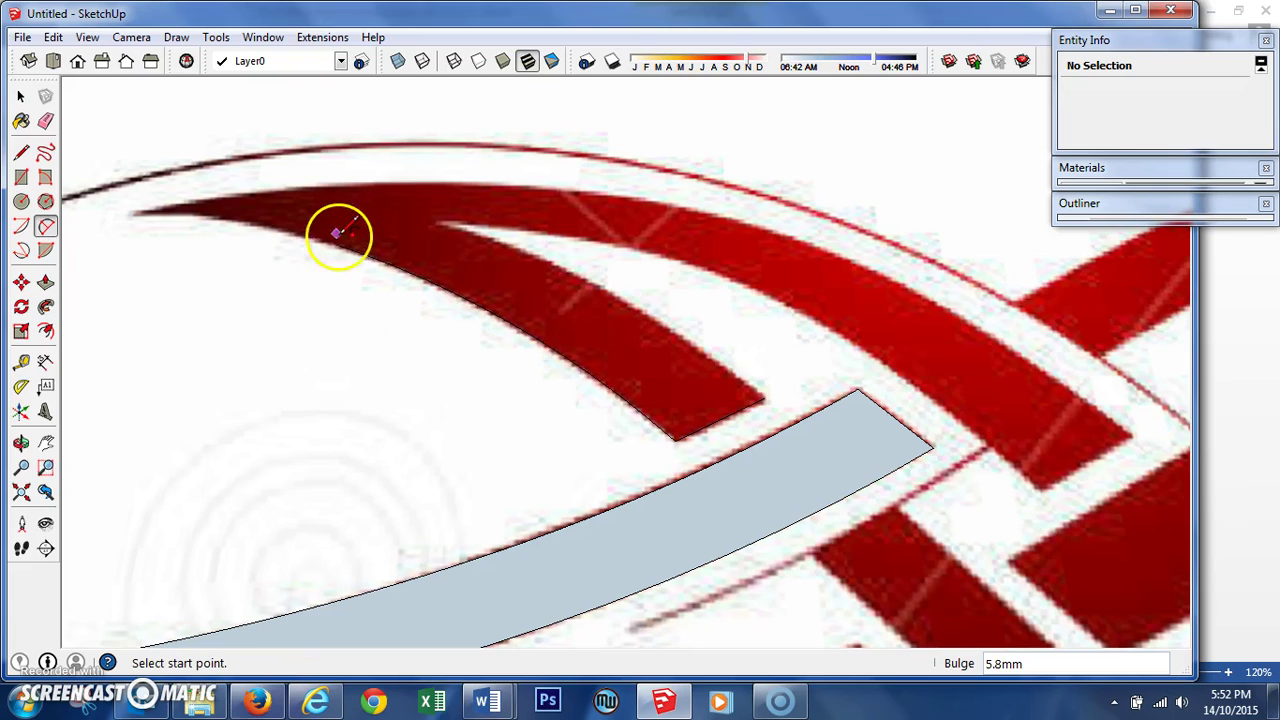
click(336, 244)
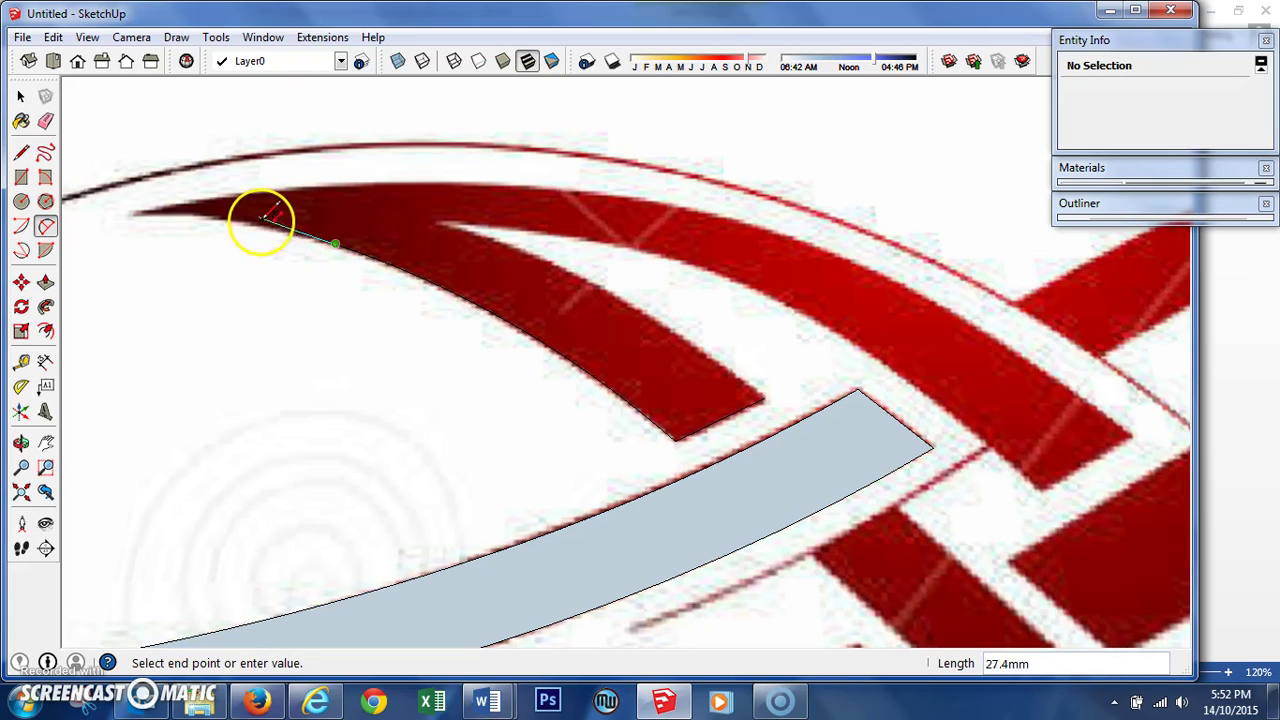
click(136, 214)
click(136, 215)
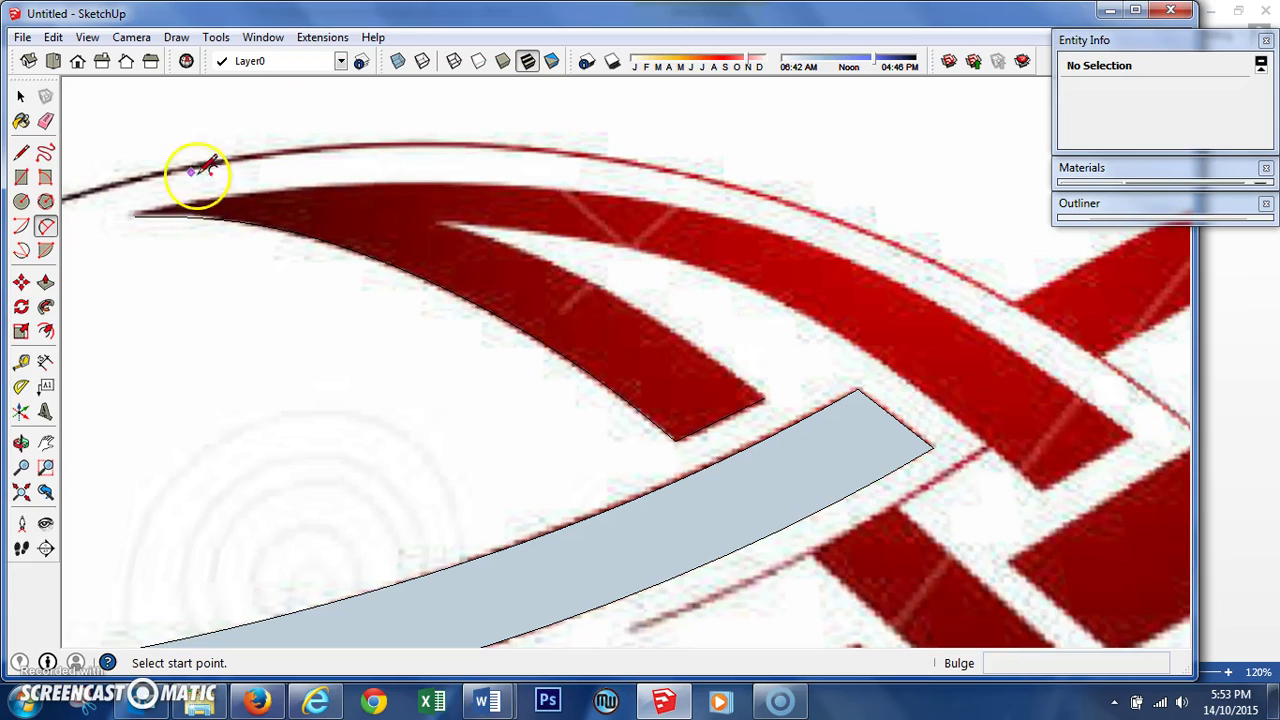
Step: Trace the first part of the forked shape's upper edge from its tip with a 2 Point Arc, bulge about 6.3 mm
click(135, 215)
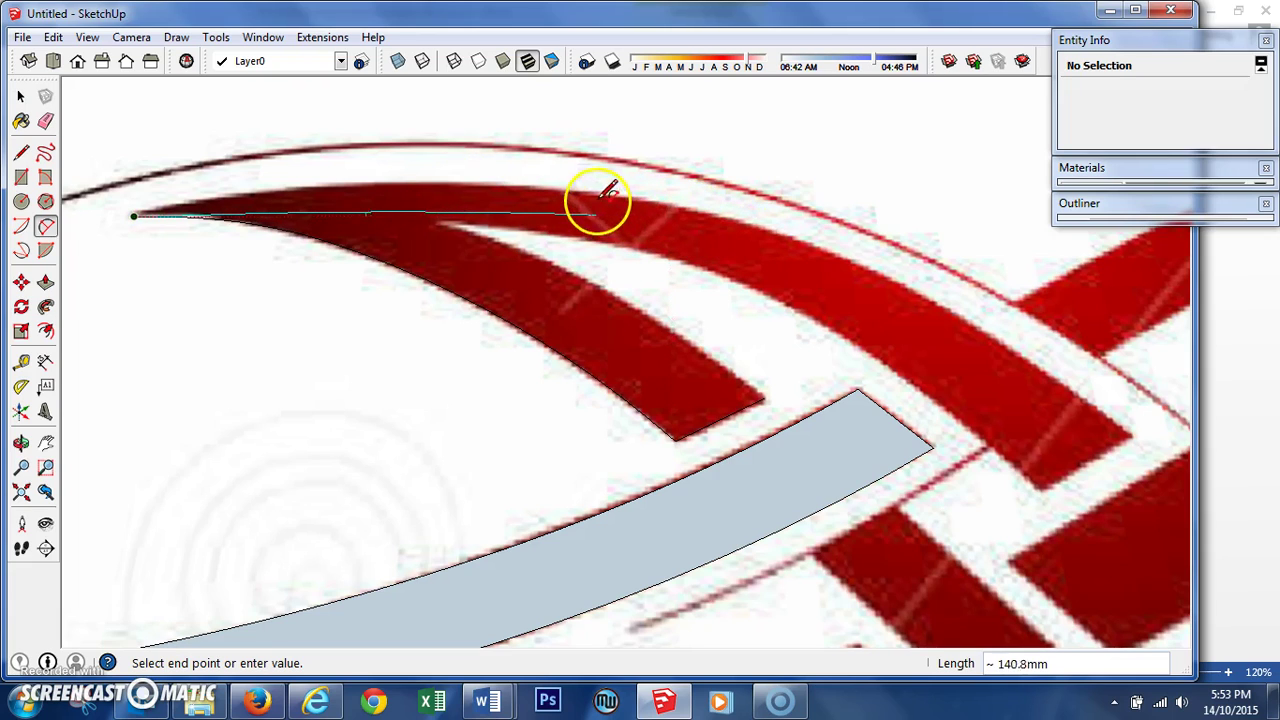
click(566, 188)
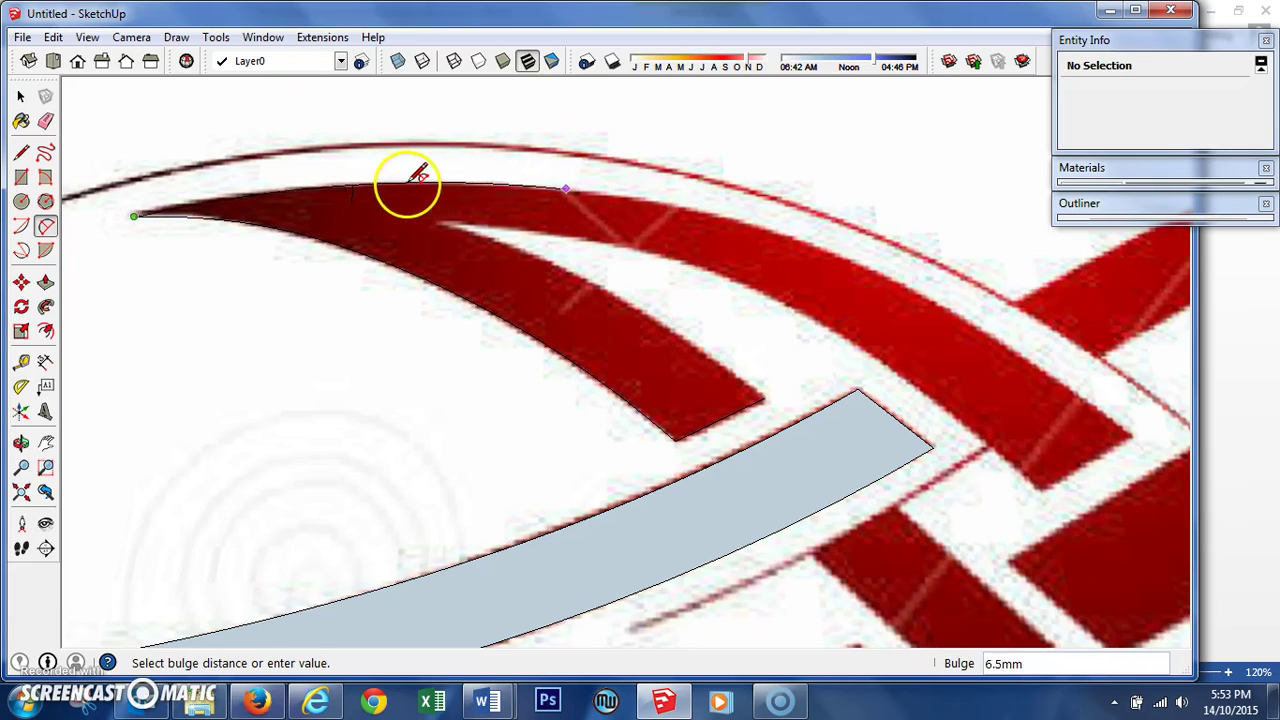
middle_drag(400, 177, 836, 494)
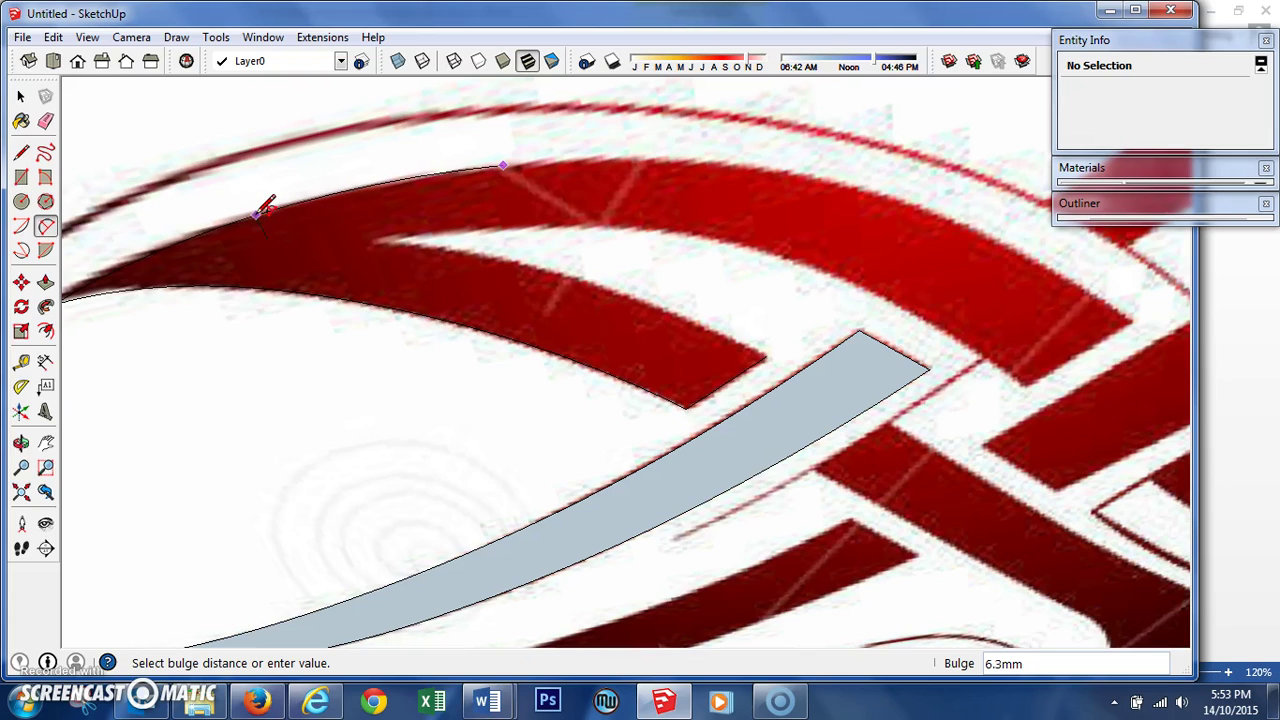
click(513, 153)
Step: Continue the upper edge to the long prong's outer corner with two tangent arcs, about 105 mm and 73 mm long
click(503, 165)
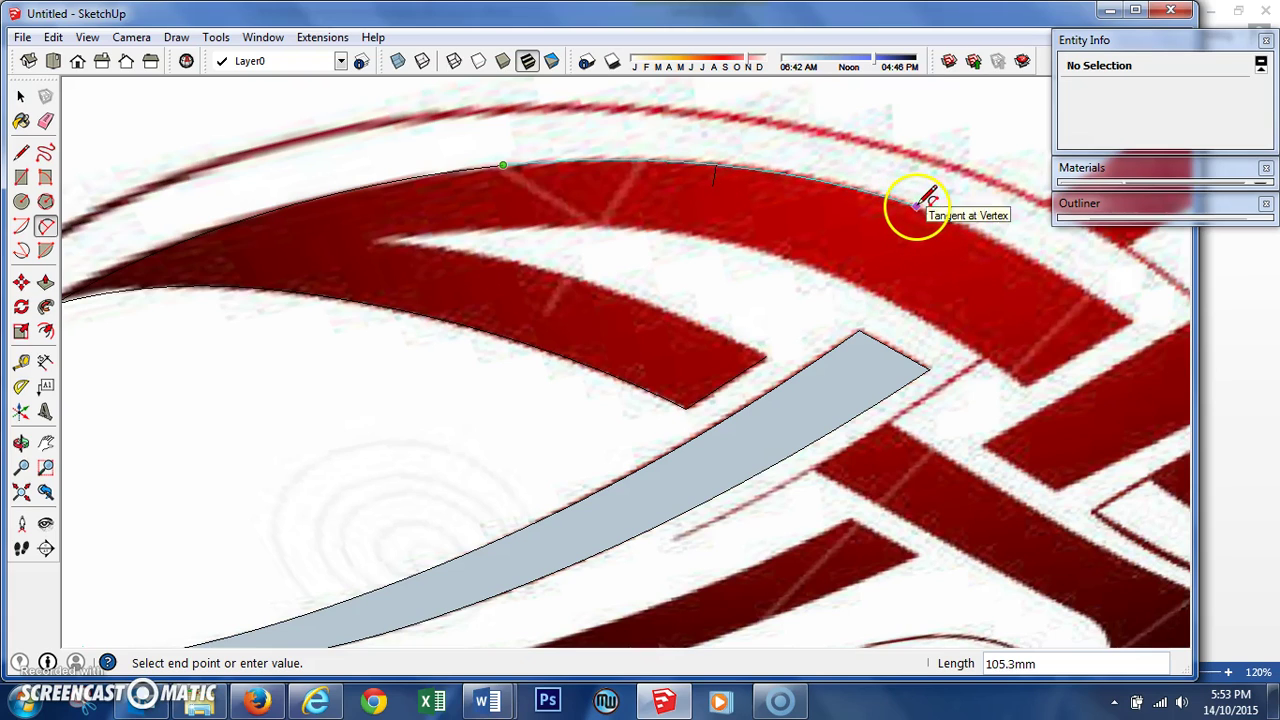
double_click(919, 206)
click(917, 205)
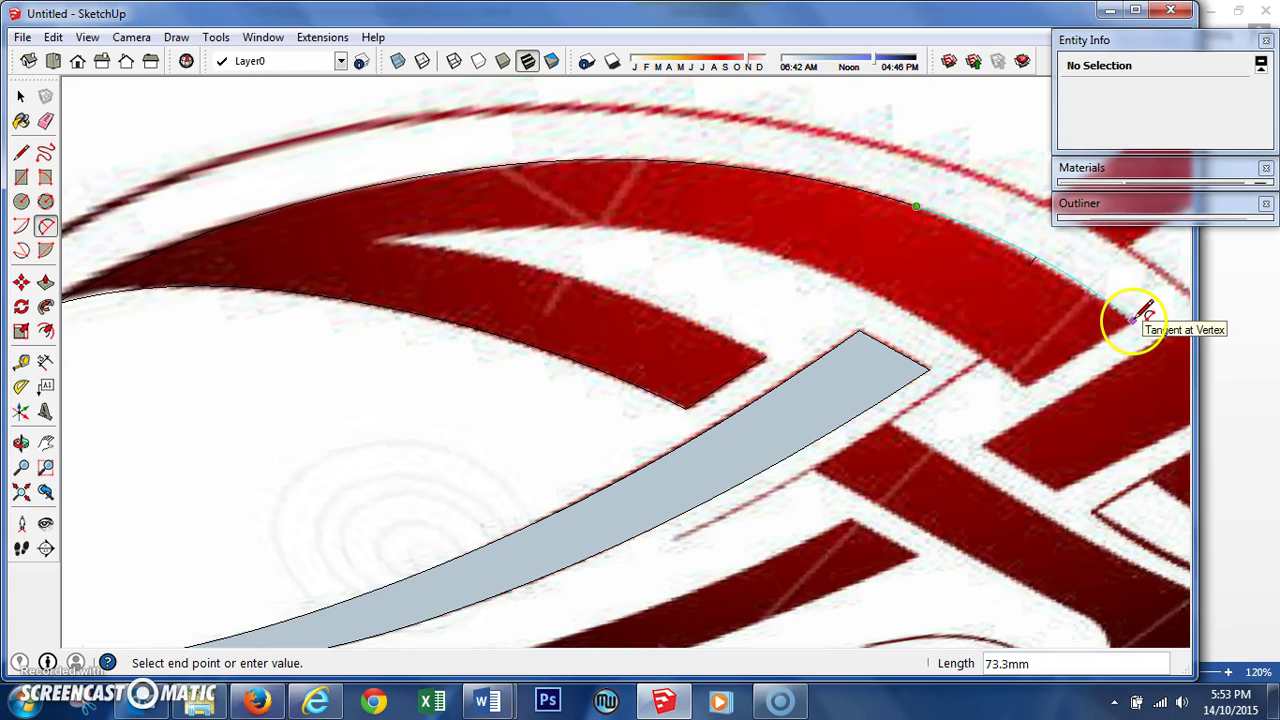
click(1131, 318)
Step: Draw a line of about 33 mm across the blunt end of the long prong, starting at the upper arc's end
middle_drag(840, 252, 594, 137)
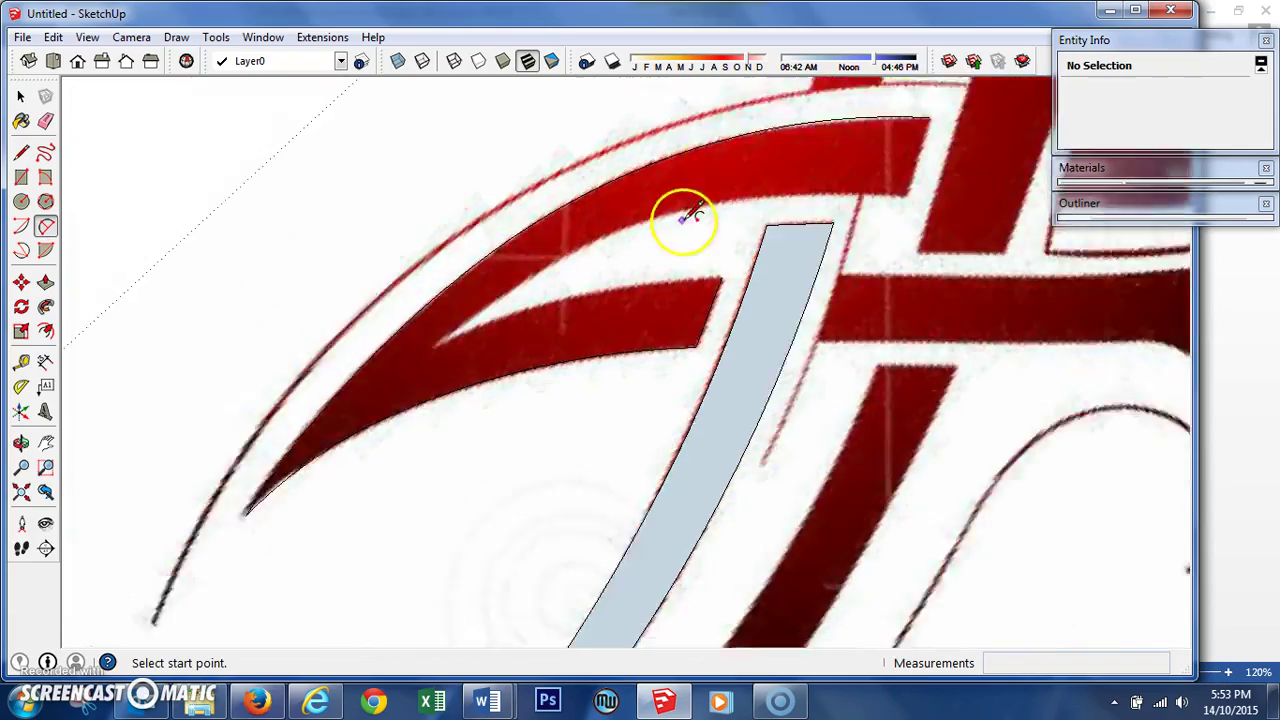
scroll(688, 213, down, 6)
middle_drag(672, 563, 594, 563)
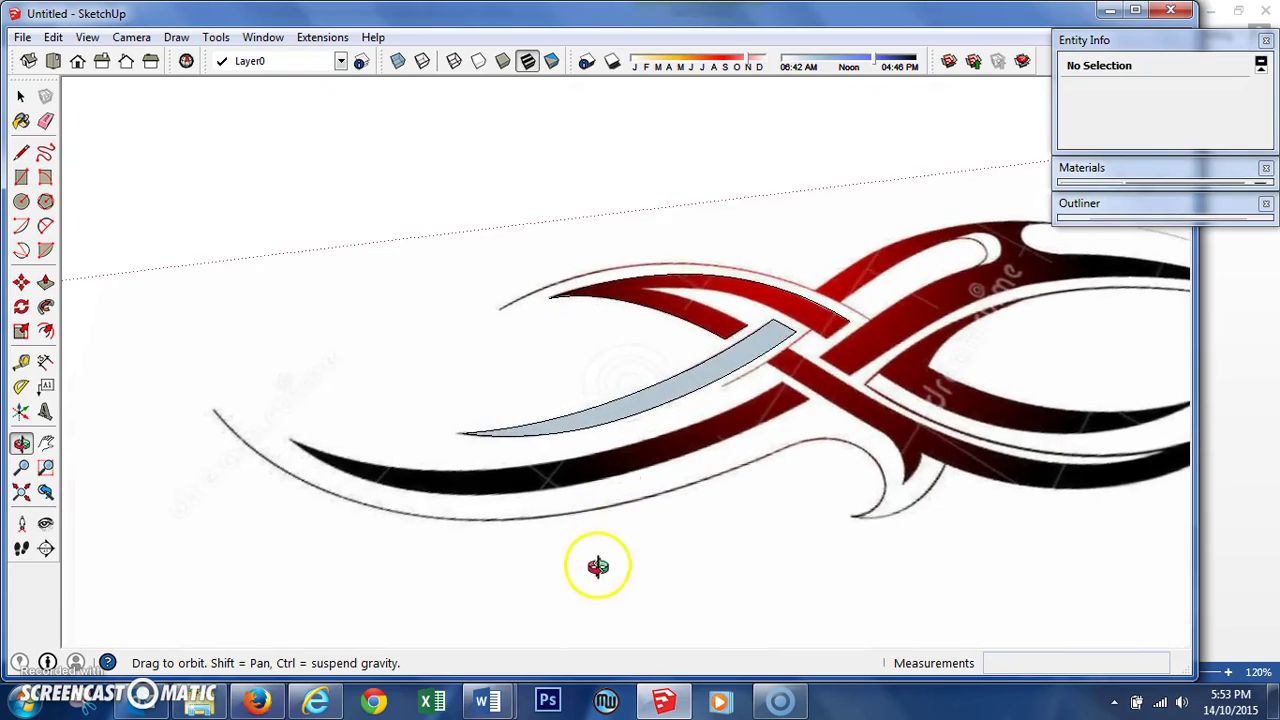
scroll(843, 303, up, 5)
scroll(886, 332, up, 3)
key(l)
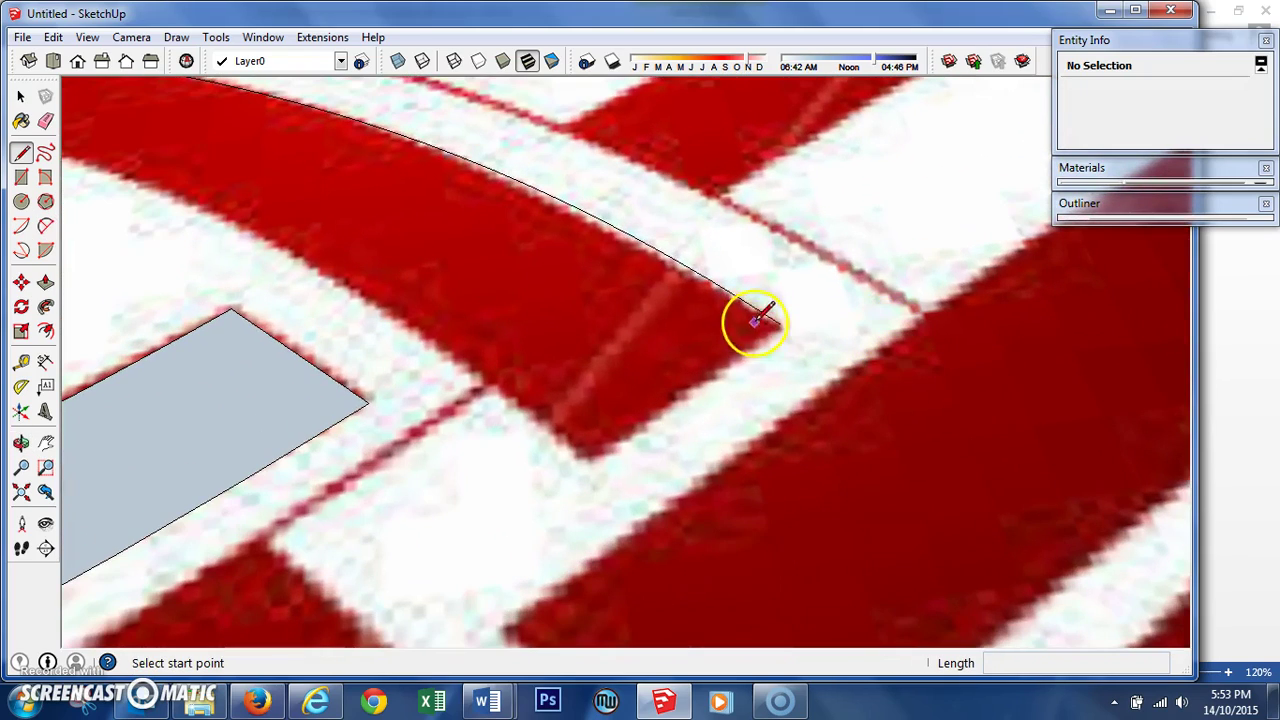
click(780, 323)
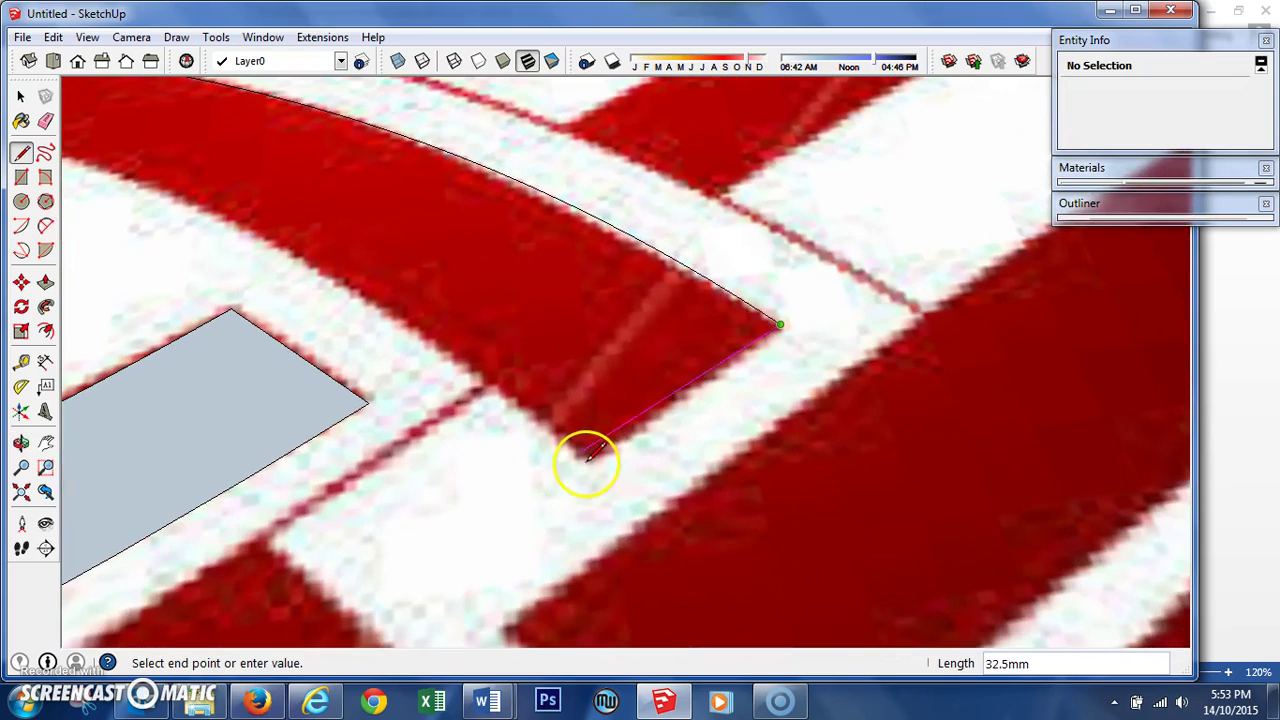
scroll(593, 460, up, 3)
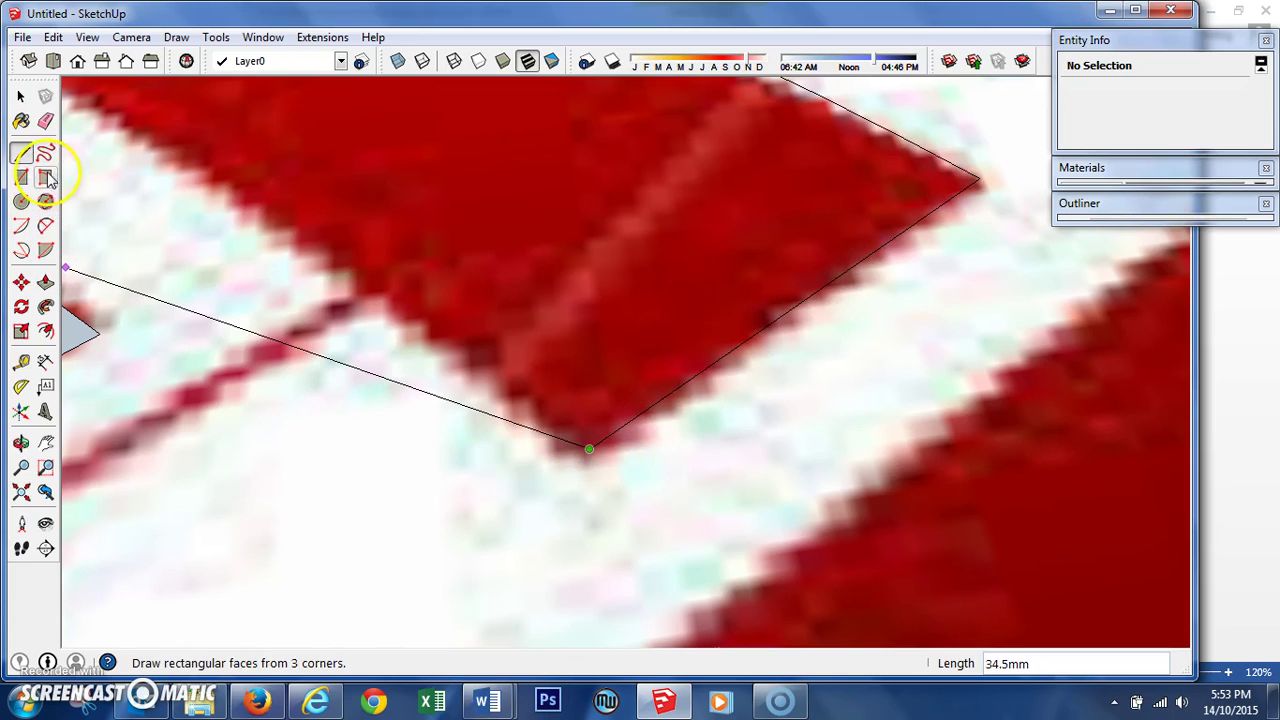
Step: Trace the first part of the long prong's inner edge from the end line with a 2 Point Arc, bulge about 4.2 mm
click(45, 226)
scroll(952, 420, down, 5)
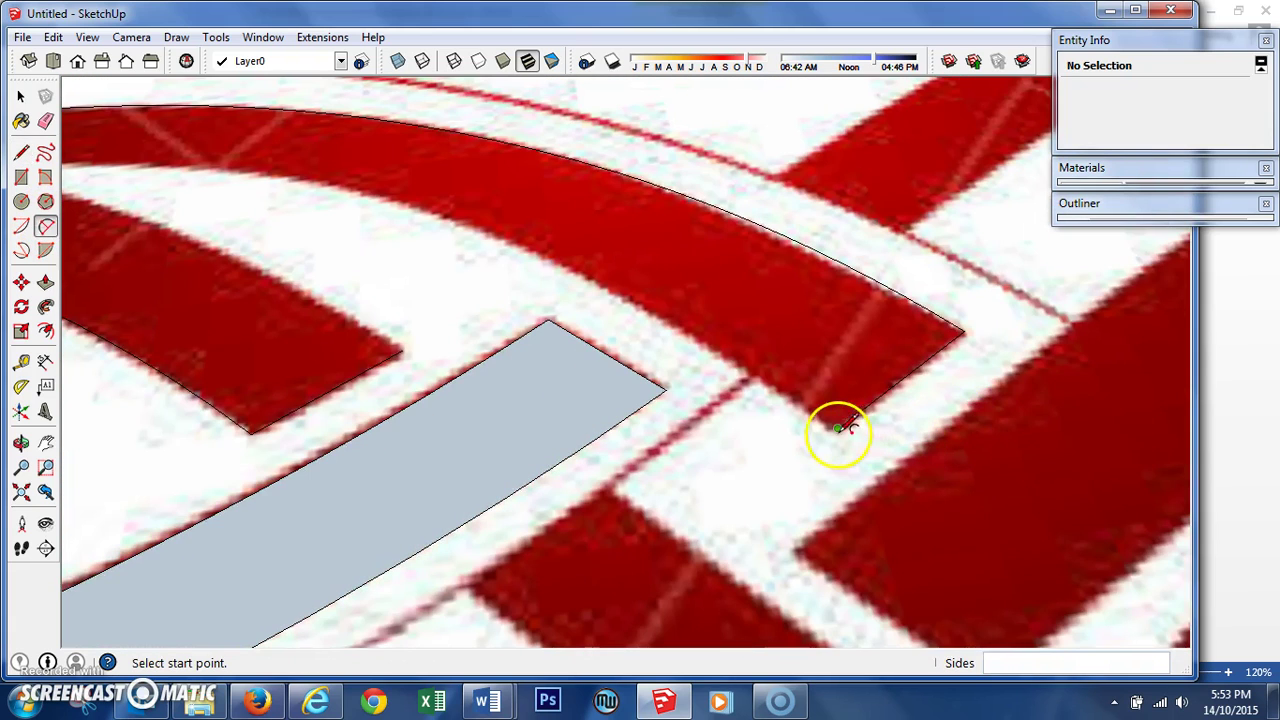
click(837, 428)
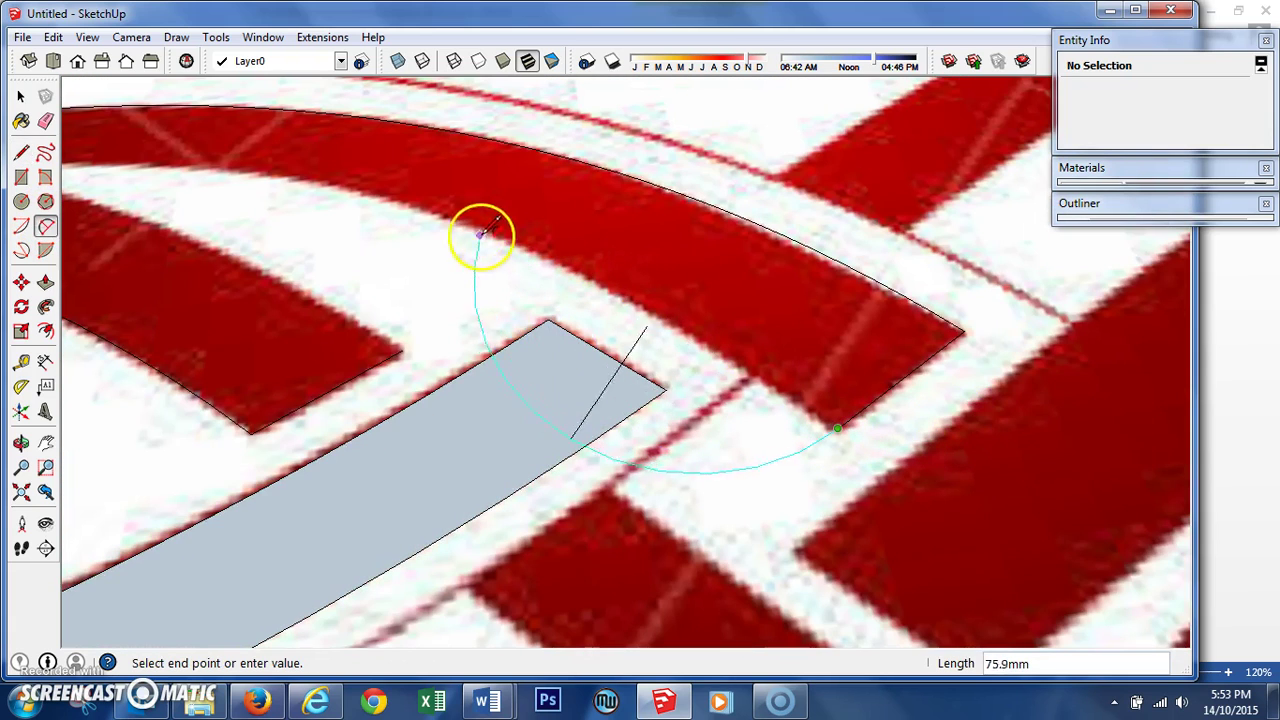
click(397, 203)
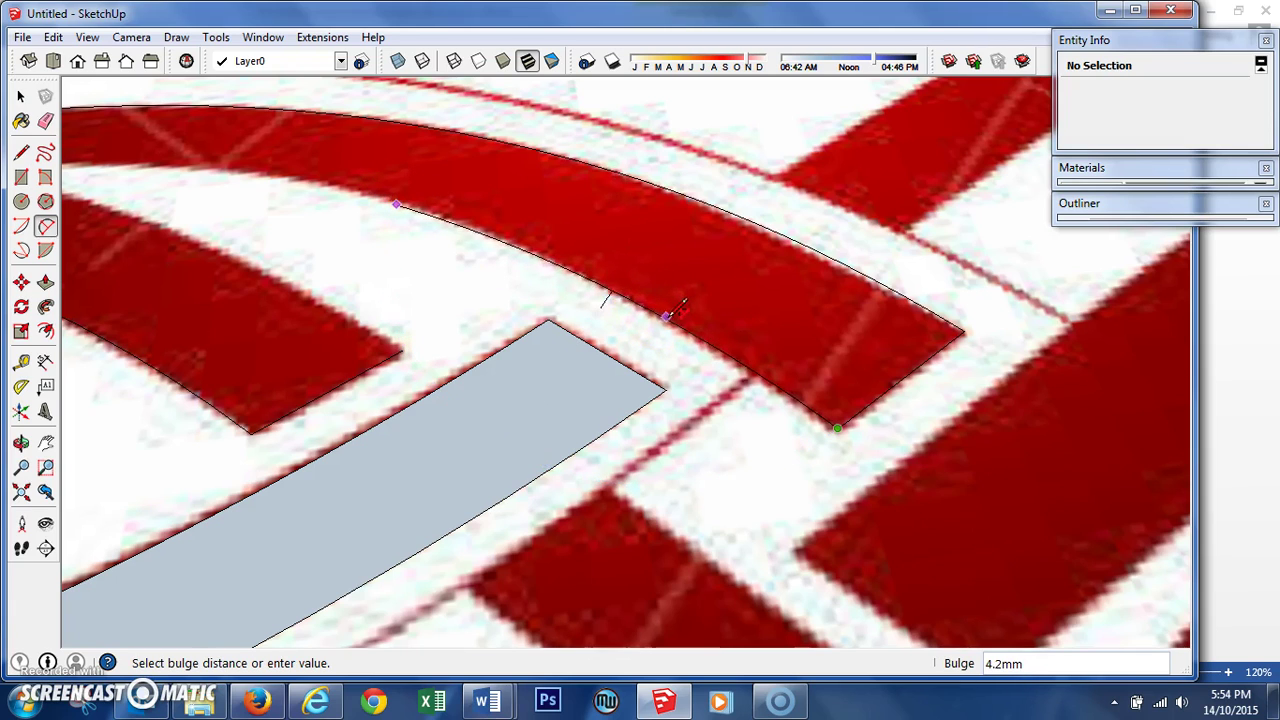
click(672, 317)
Step: Extend the long prong's inner edge with a tangent arc up to the apex of the notch between the two prongs
middle_drag(877, 357, 645, 275)
click(779, 301)
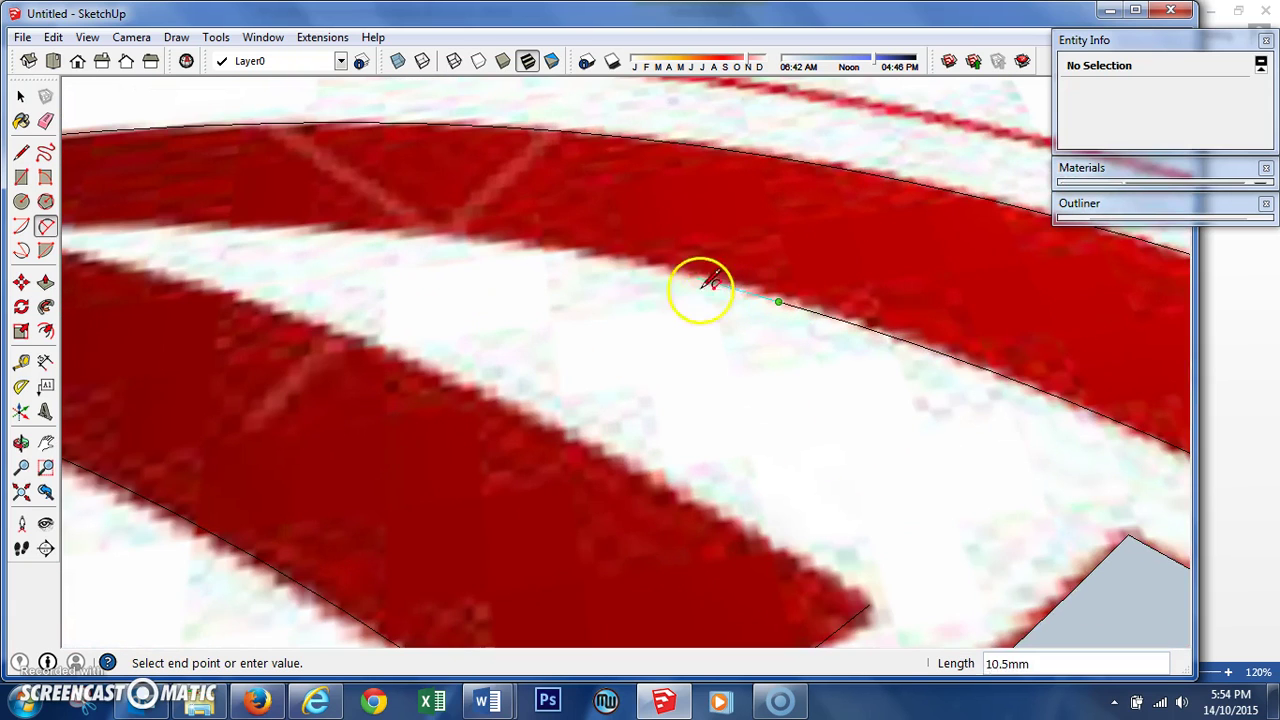
scroll(963, 343, down, 2)
scroll(963, 343, down, 1)
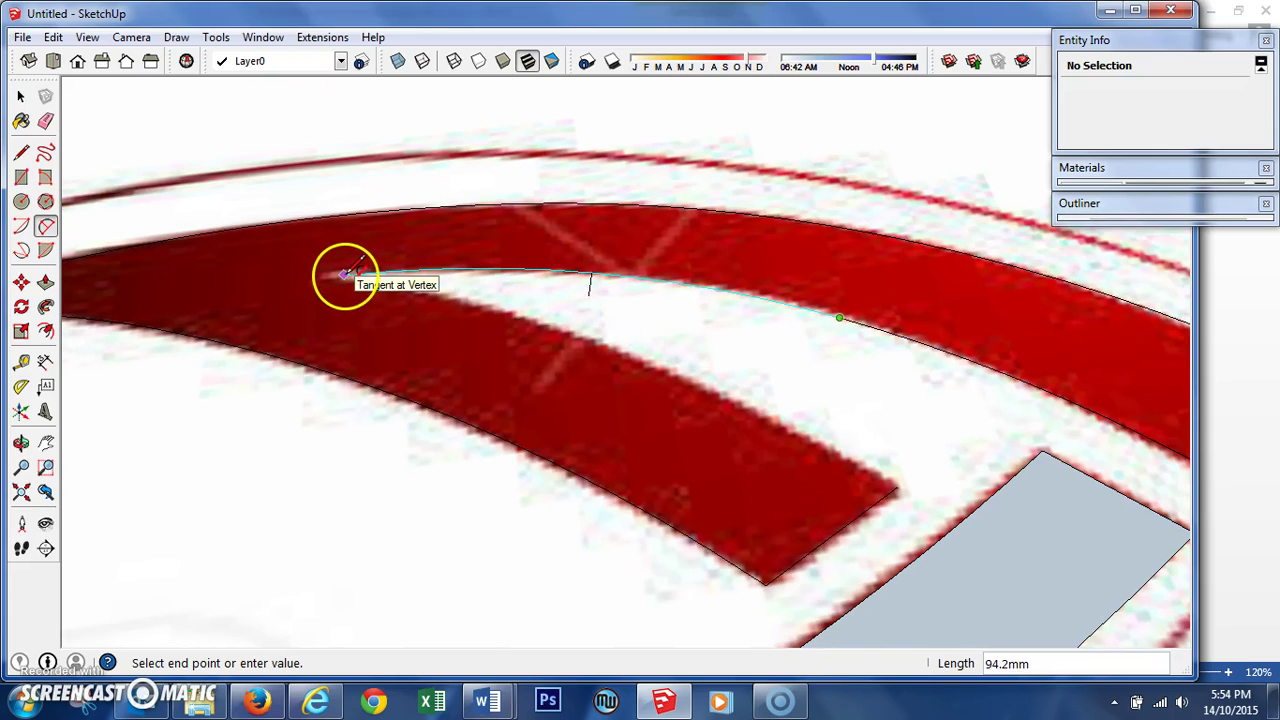
click(419, 268)
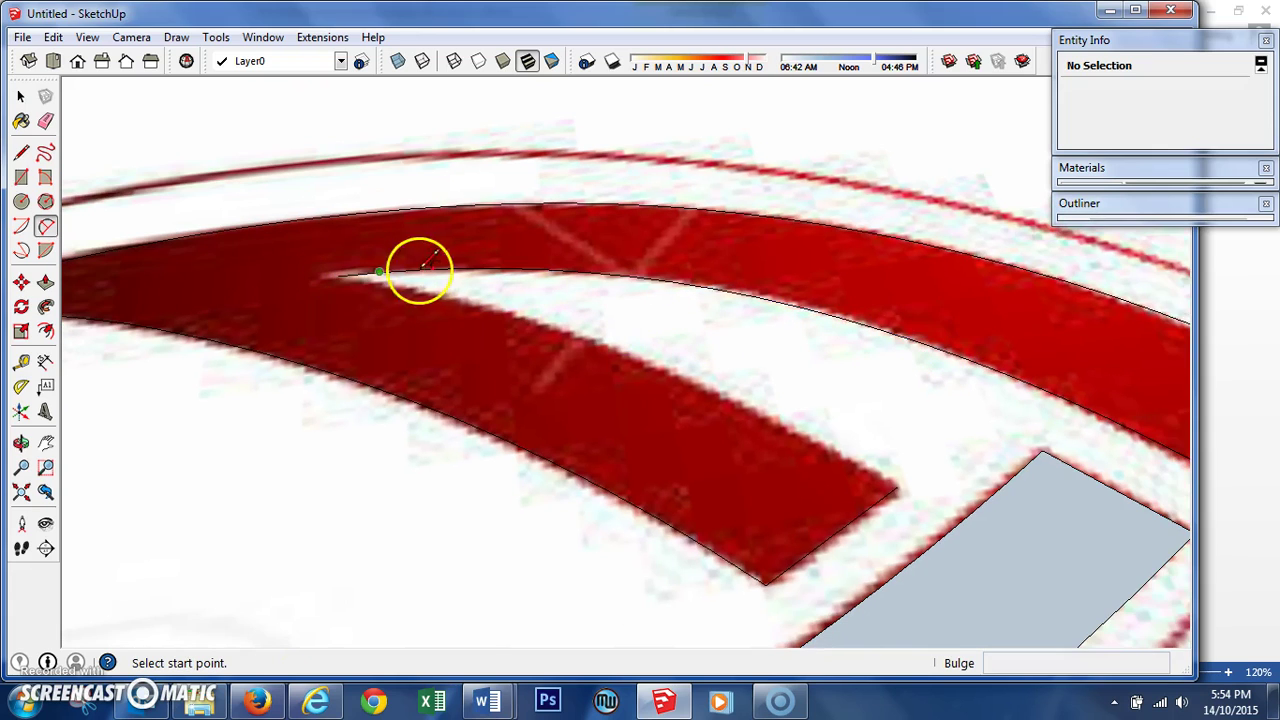
Step: Close the forked outline with a 2 Point Arc from the notch apex to the short prong's corner, bulge about 5.9 mm
click(338, 275)
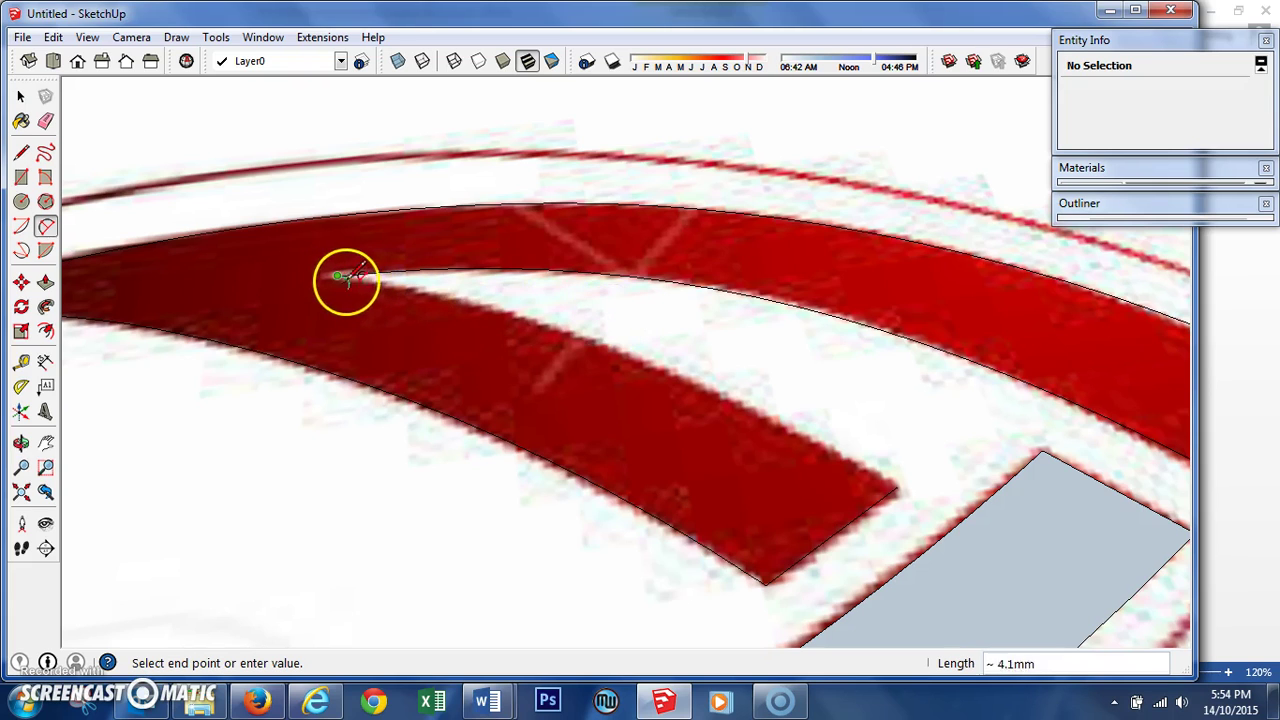
click(896, 487)
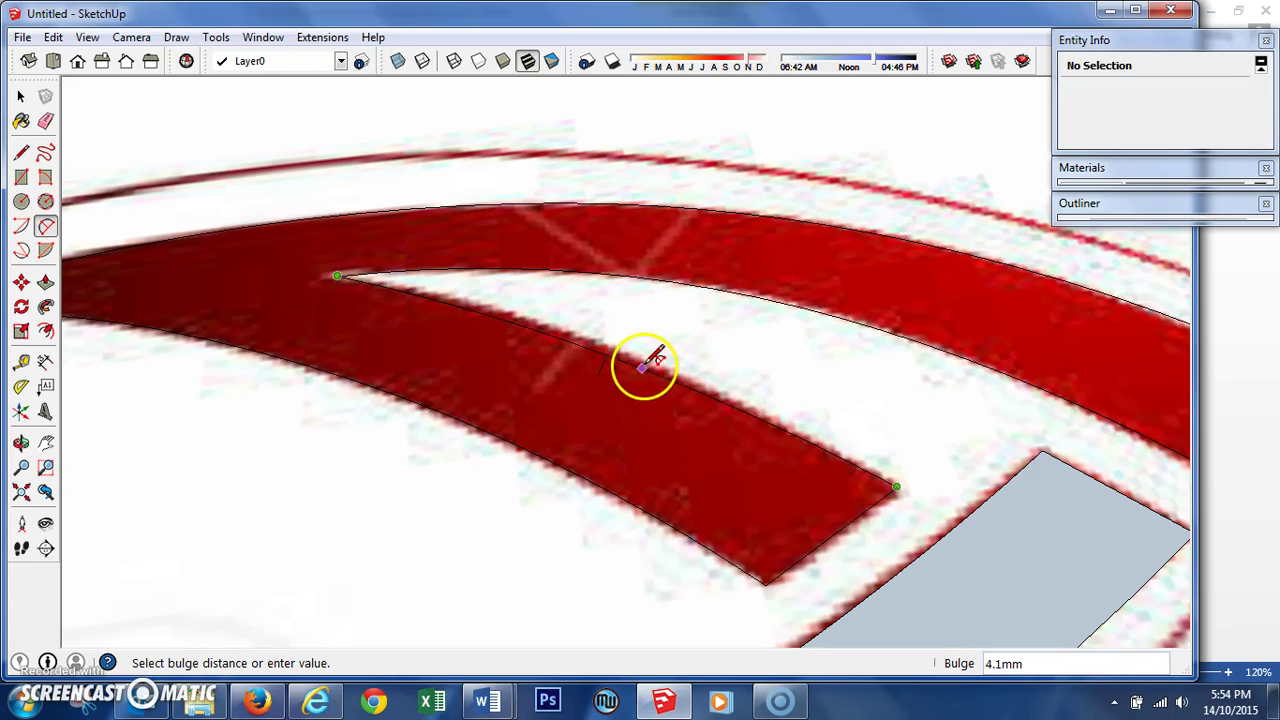
middle_drag(630, 355, 374, 171)
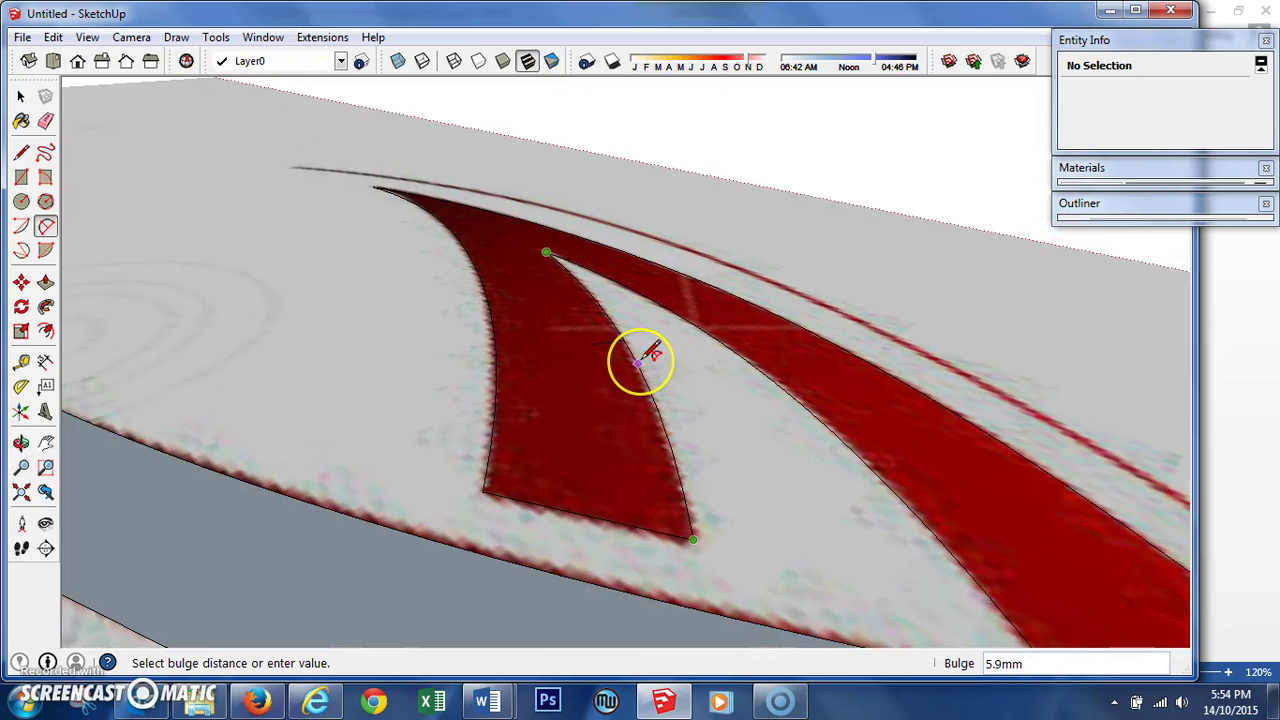
click(640, 362)
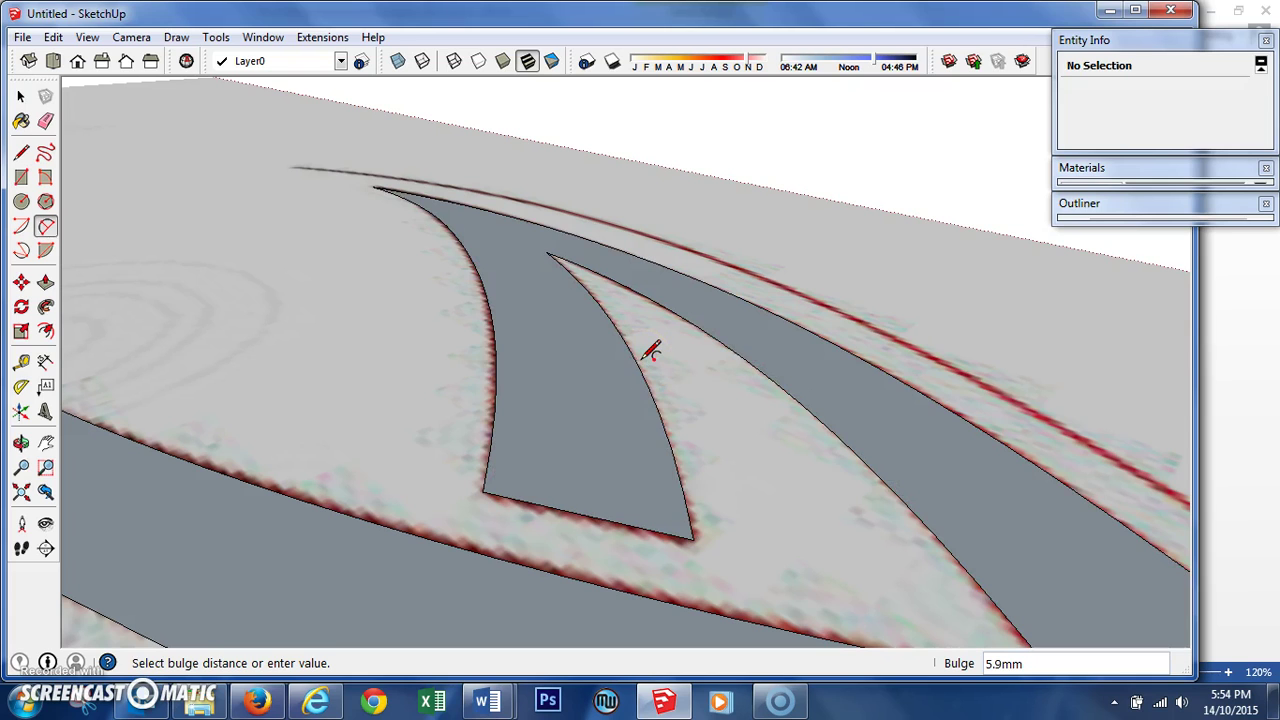
Step: Select the forked face and the curved band face with their edges and make them one group
scroll(658, 358, down, 3)
middle_drag(660, 360, 703, 392)
scroll(700, 391, up, 2)
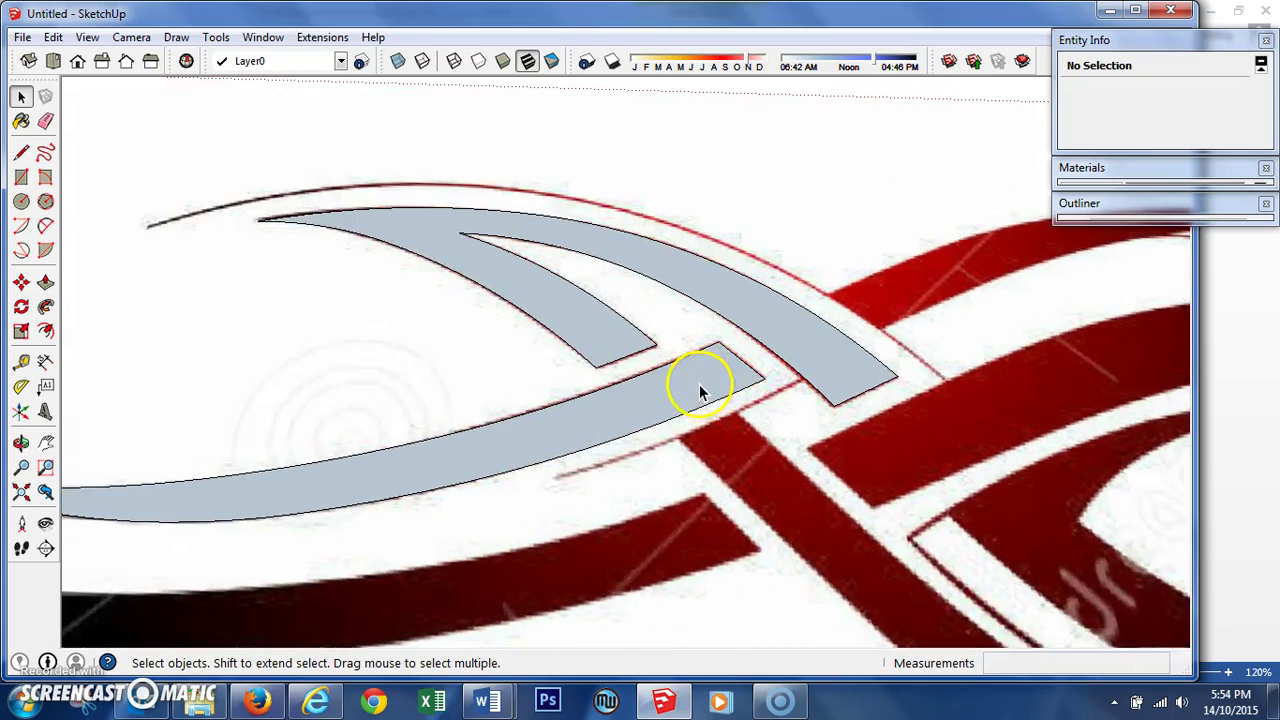
scroll(657, 368, down, 3)
double_click(596, 326)
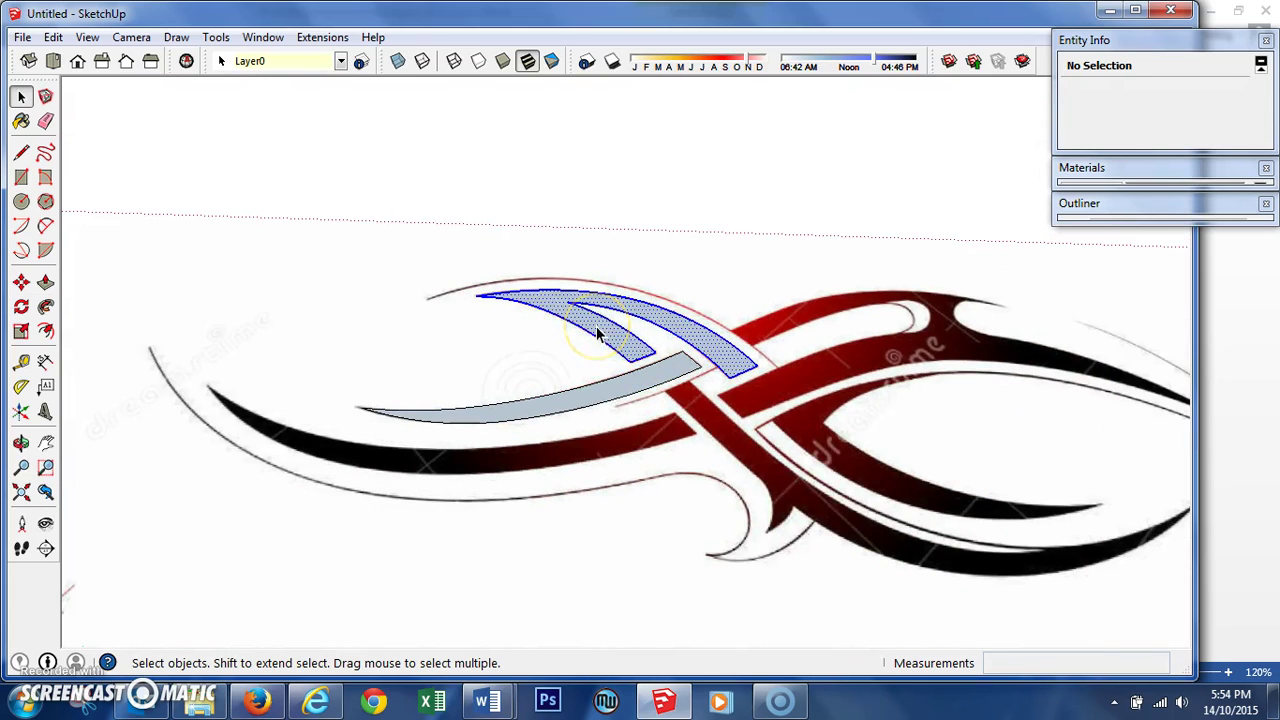
shift+double_click(637, 390)
right_click(634, 370)
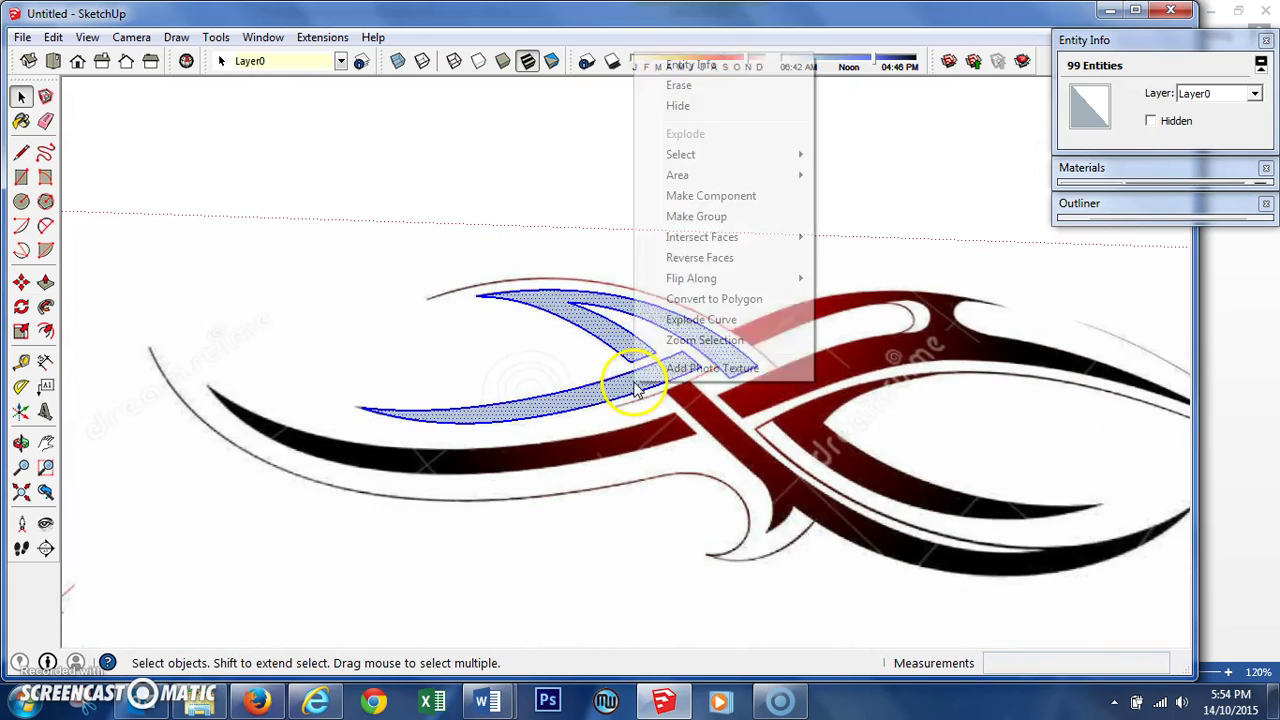
click(695, 216)
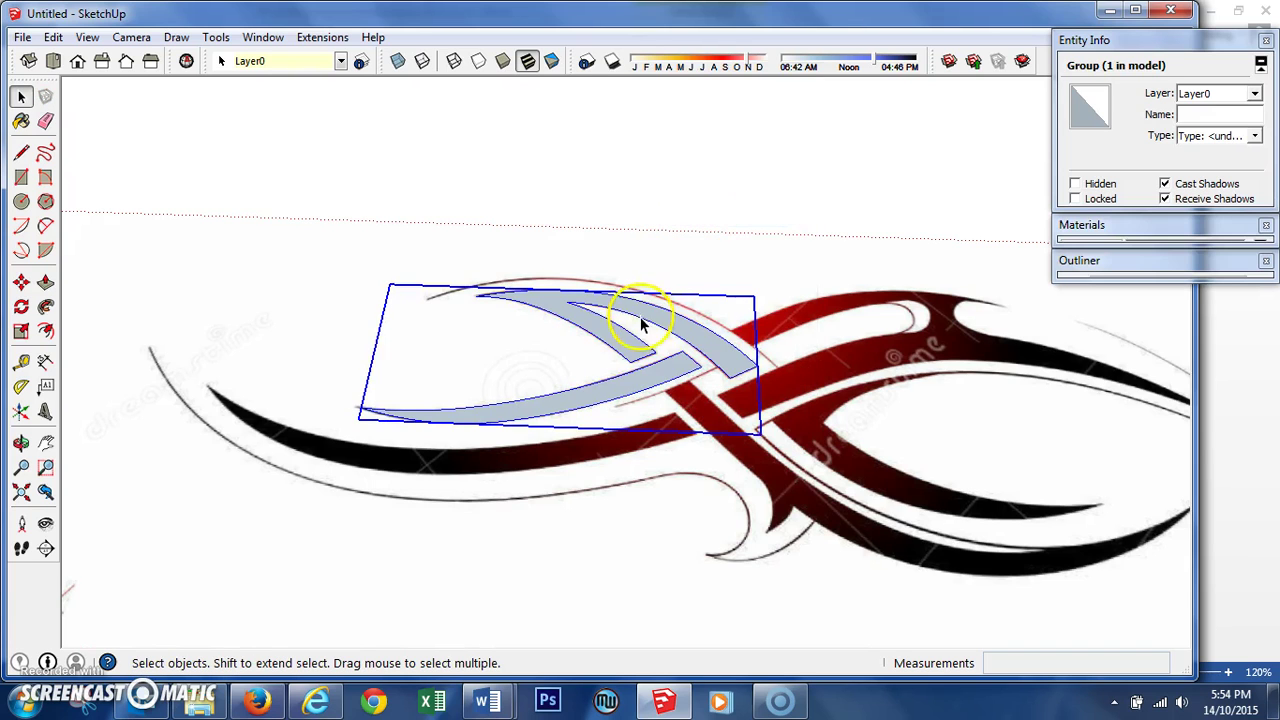
Step: Paste a copy of the traced group into the open space between the flat lettering and the extruded lettering
scroll(660, 470, down, 6)
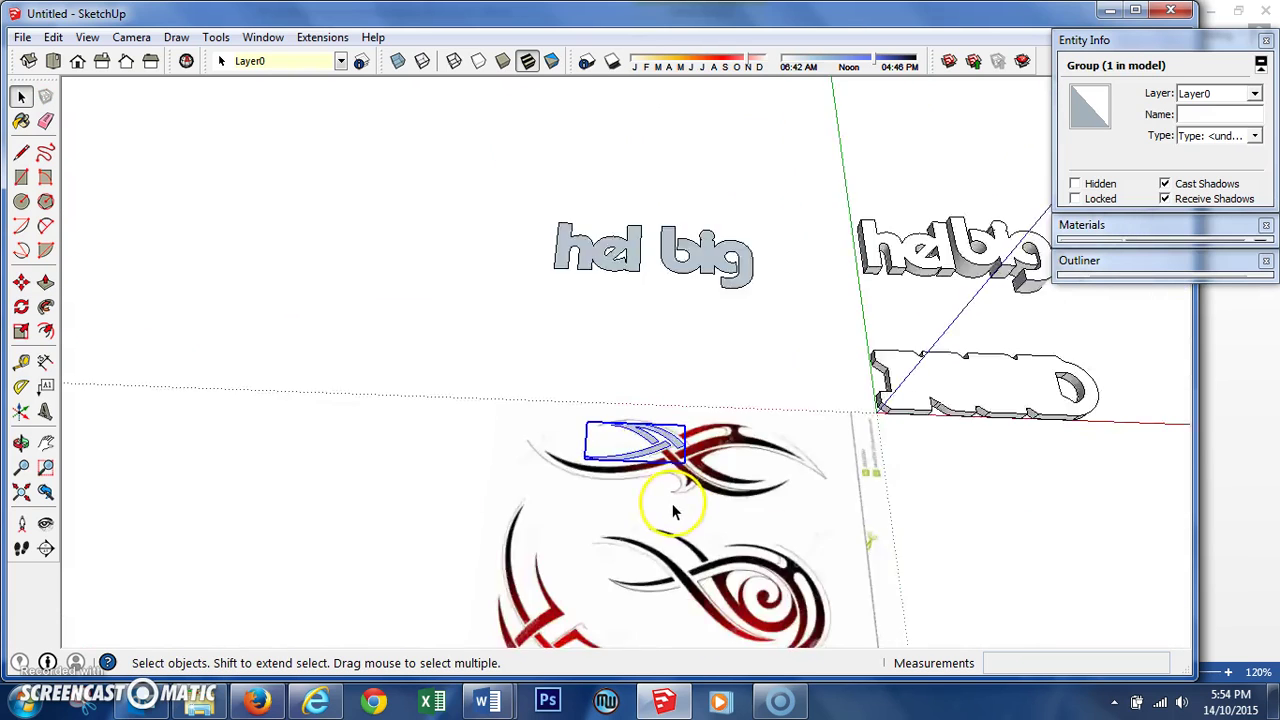
scroll(1000, 360, up, 5)
key(ctrl+v)
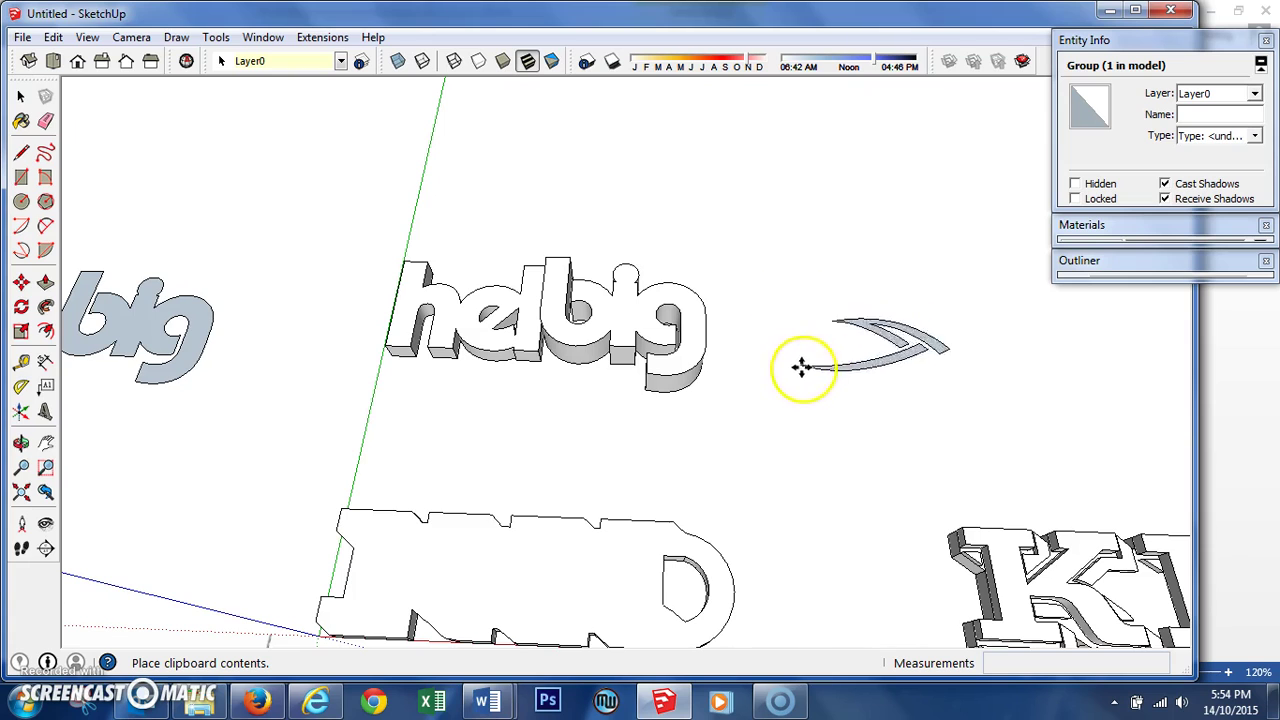
scroll(757, 417, down, 3)
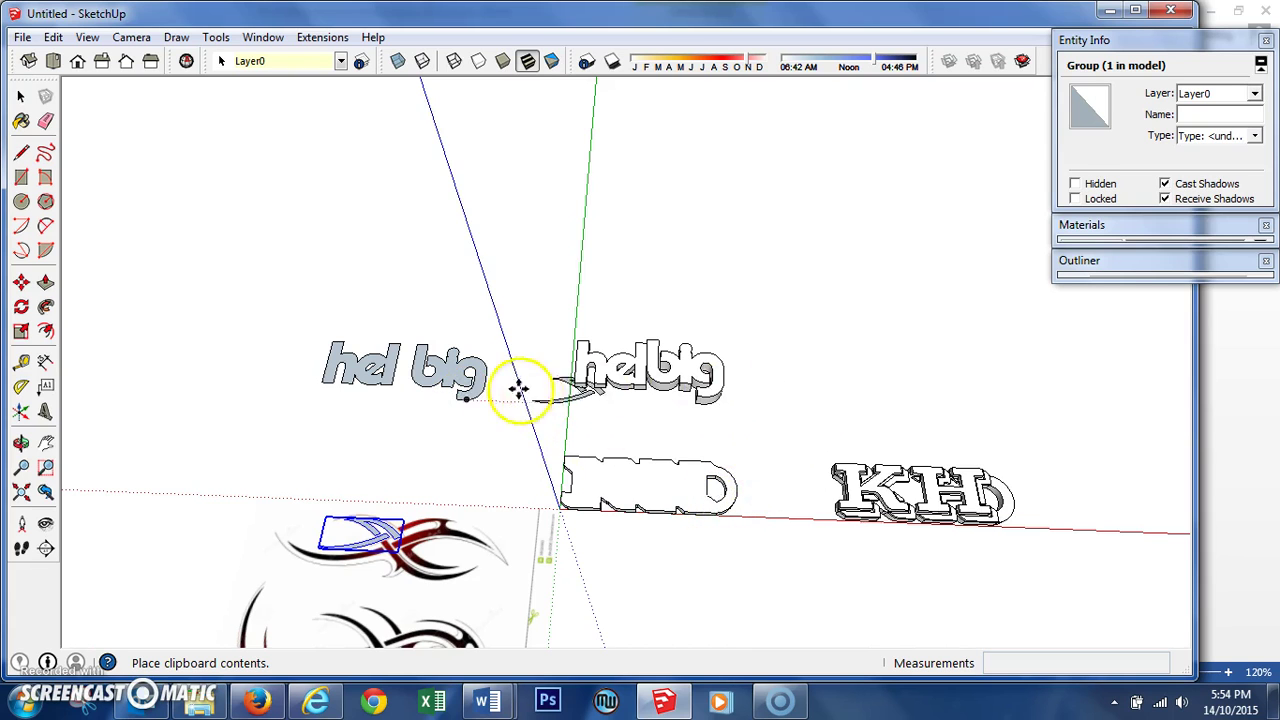
scroll(470, 372, up, 3)
scroll(470, 372, up, 2)
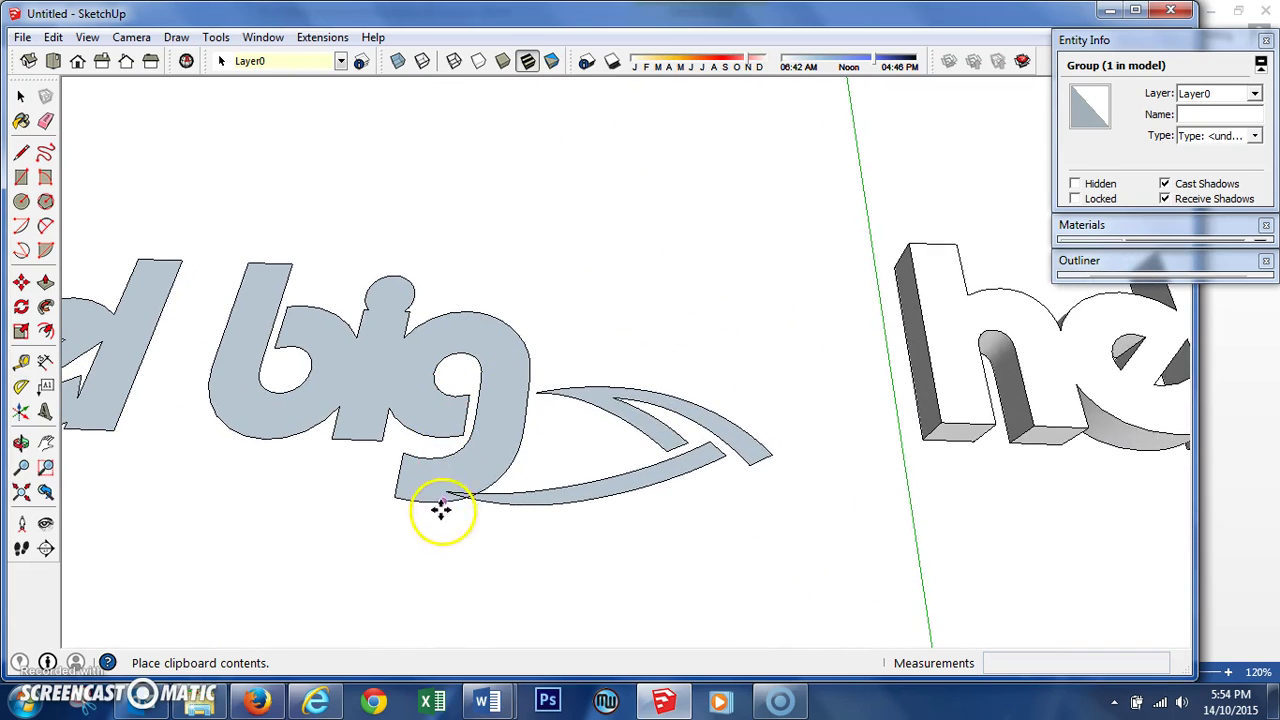
click(540, 503)
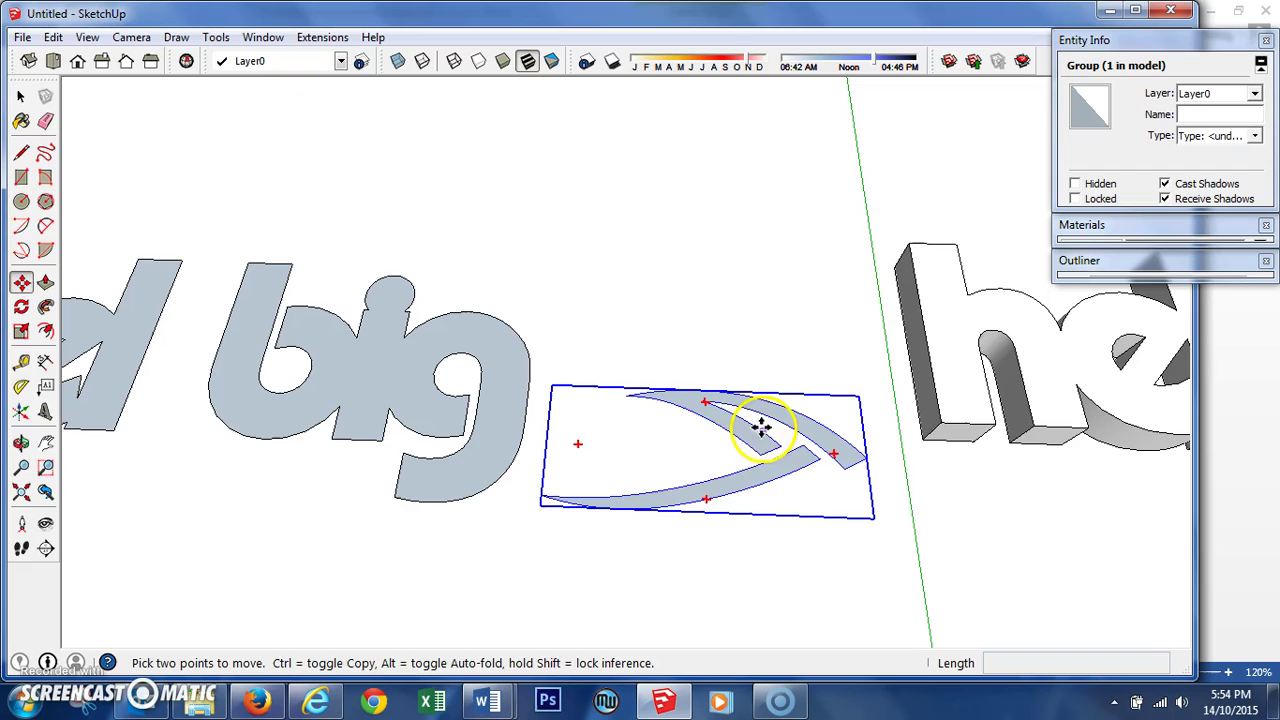
Step: Rotate the pasted group so its square ends point upward, and move it above the first flat letter group
click(700, 409)
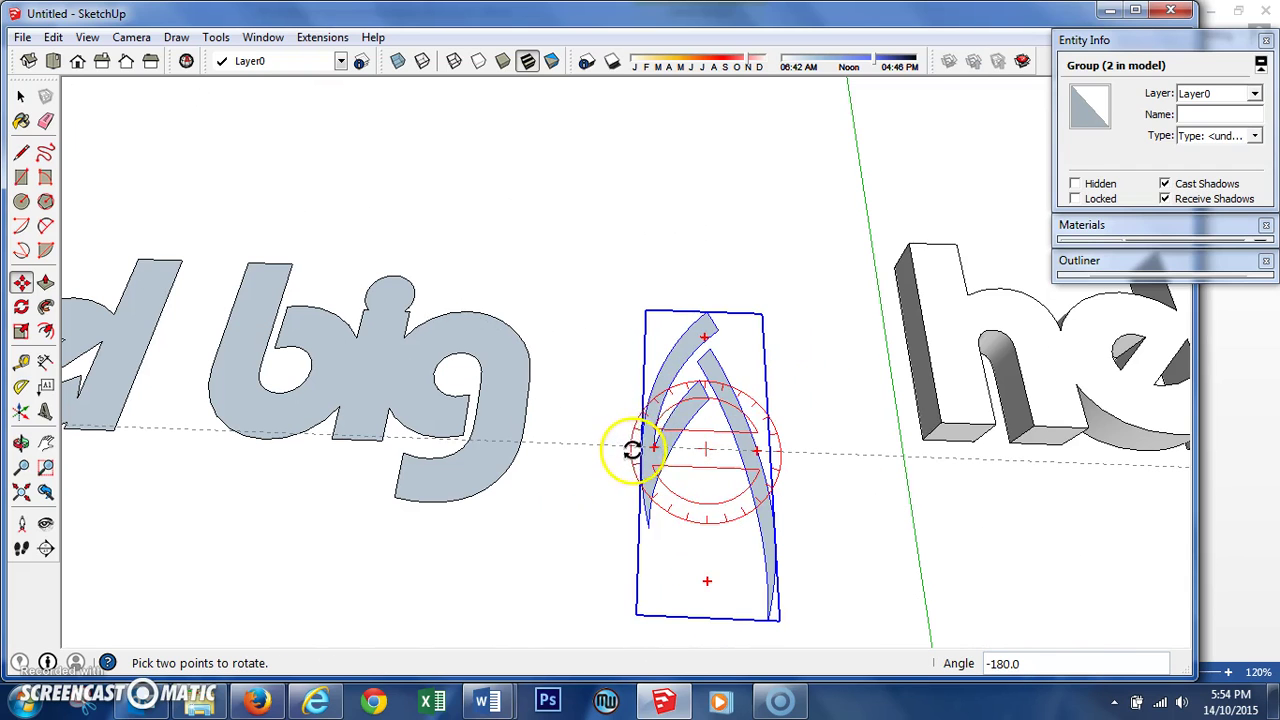
click(632, 450)
click(707, 316)
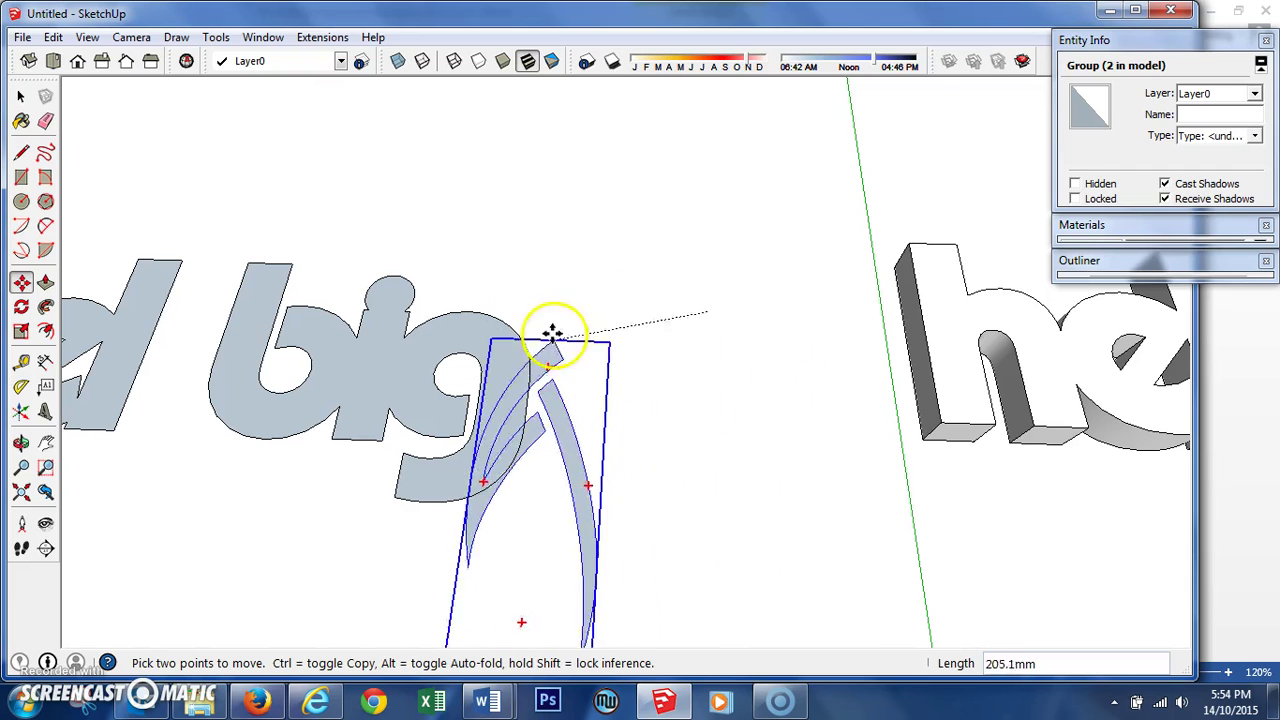
scroll(680, 215, down, 3)
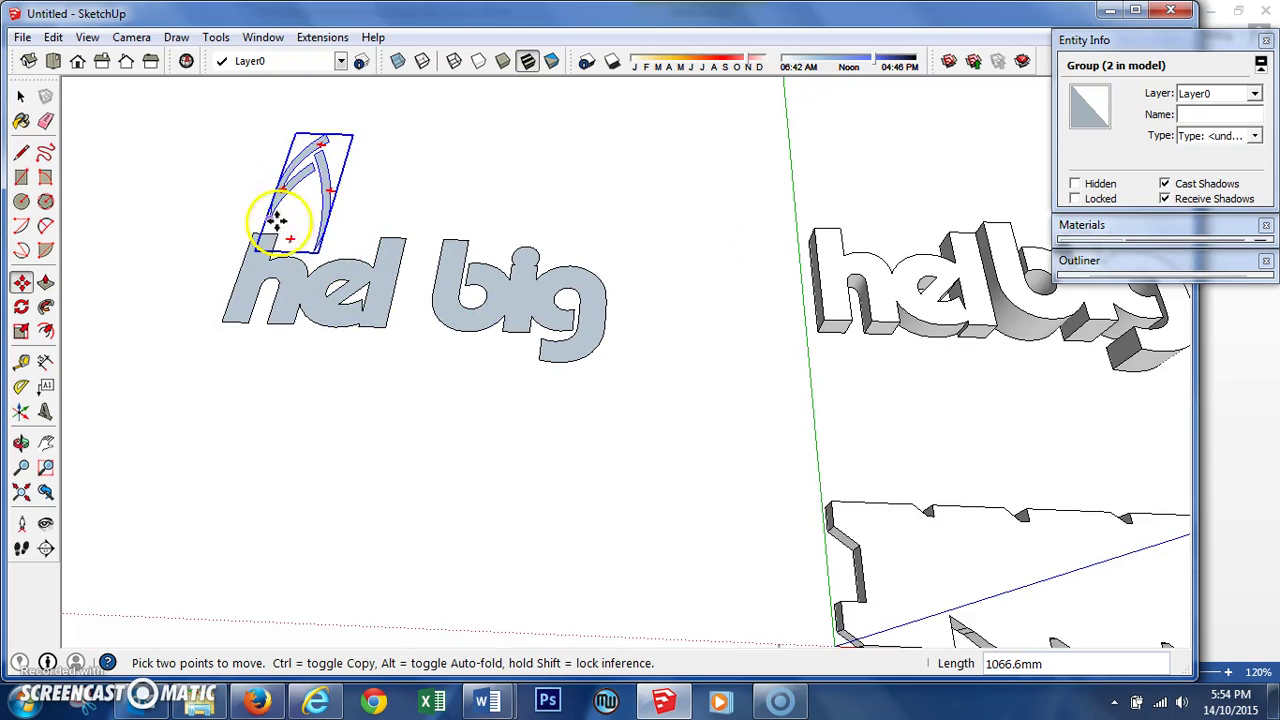
Step: Scale the pasted group uniformly from its corner to a little more than twice its size
click(22, 332)
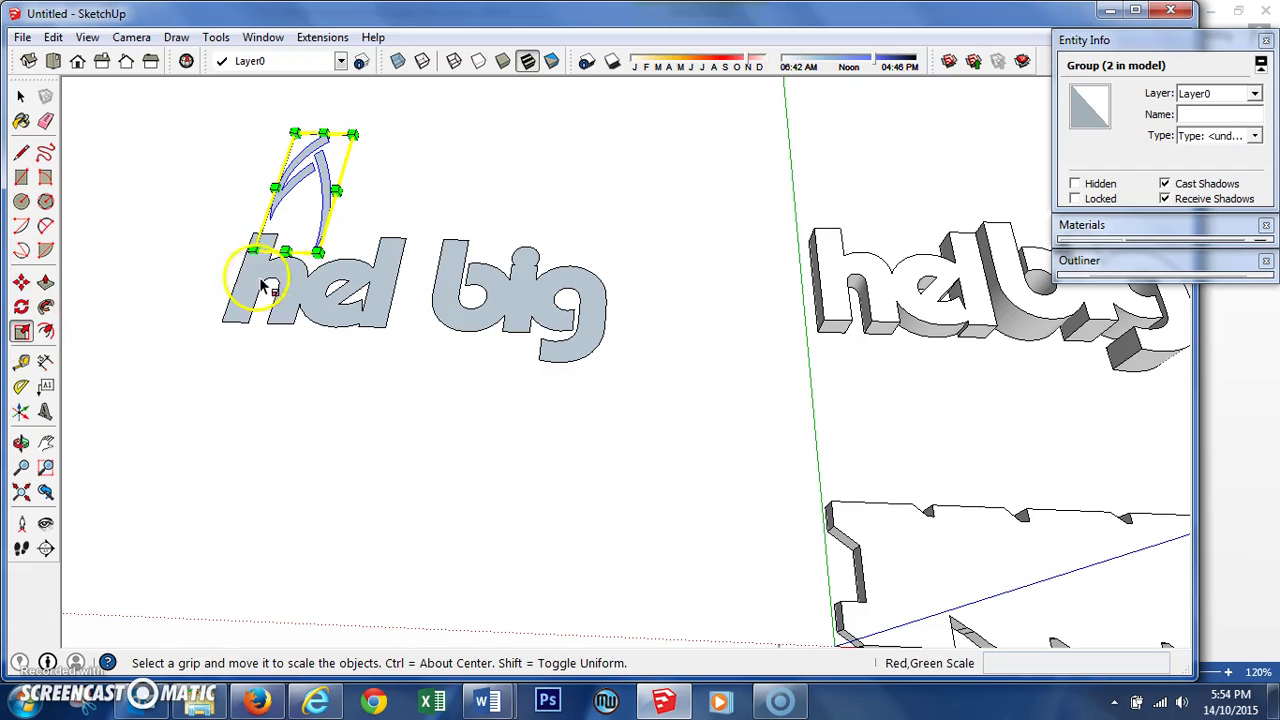
click(316, 251)
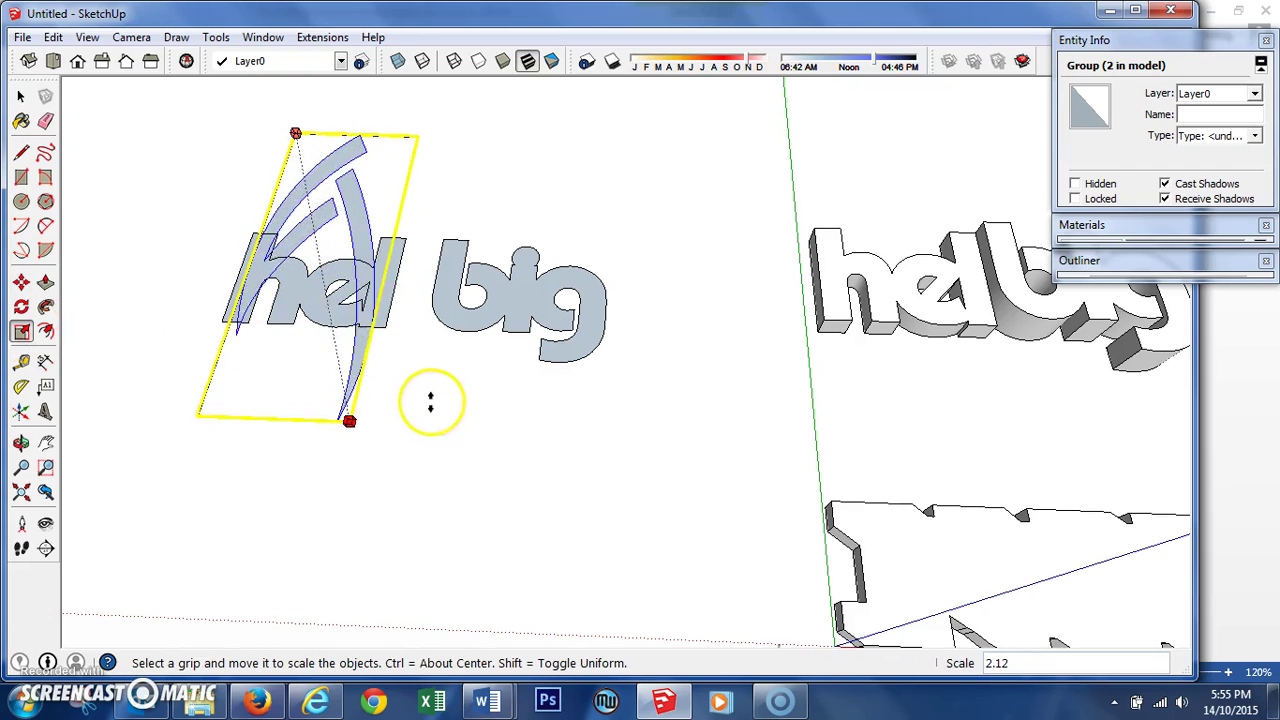
click(449, 431)
Step: Rotate the enlarged group by 90 degrees and move it beneath the first flat letter group
key(m)
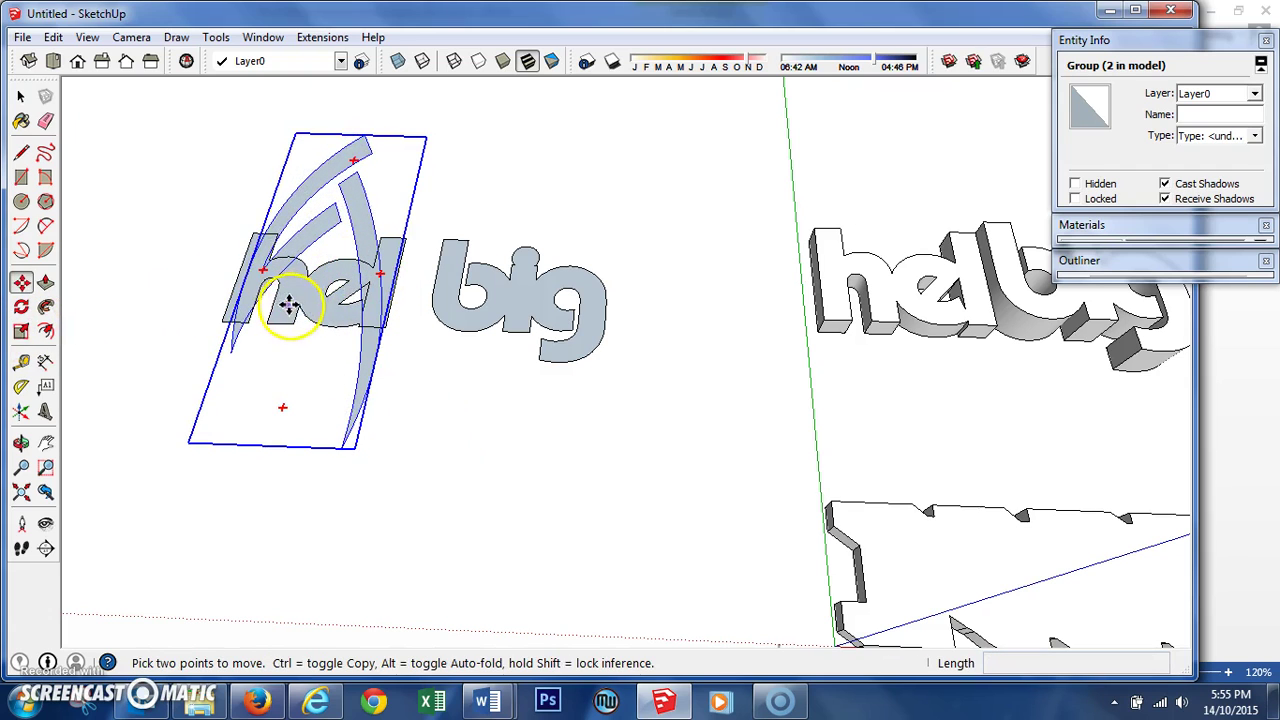
click(391, 277)
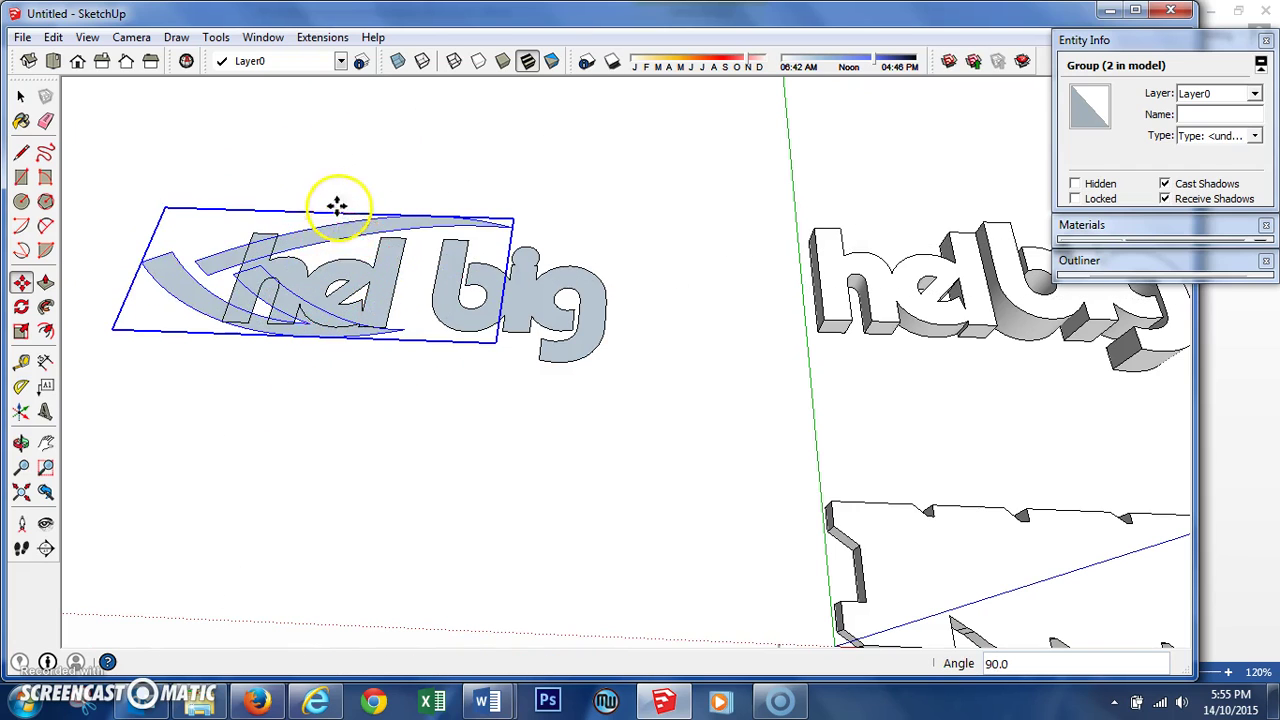
click(366, 224)
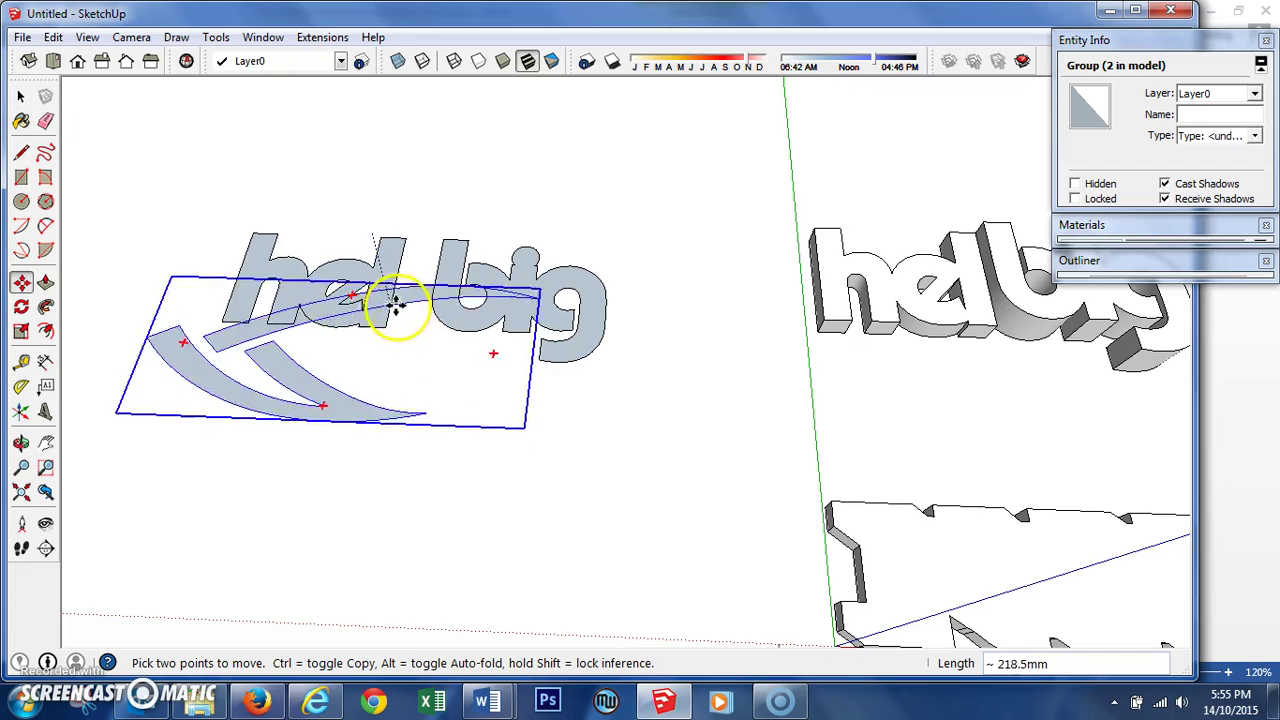
click(421, 305)
Step: Delete the curved band inside the enlarged group, keeping only the forked shape
key(space)
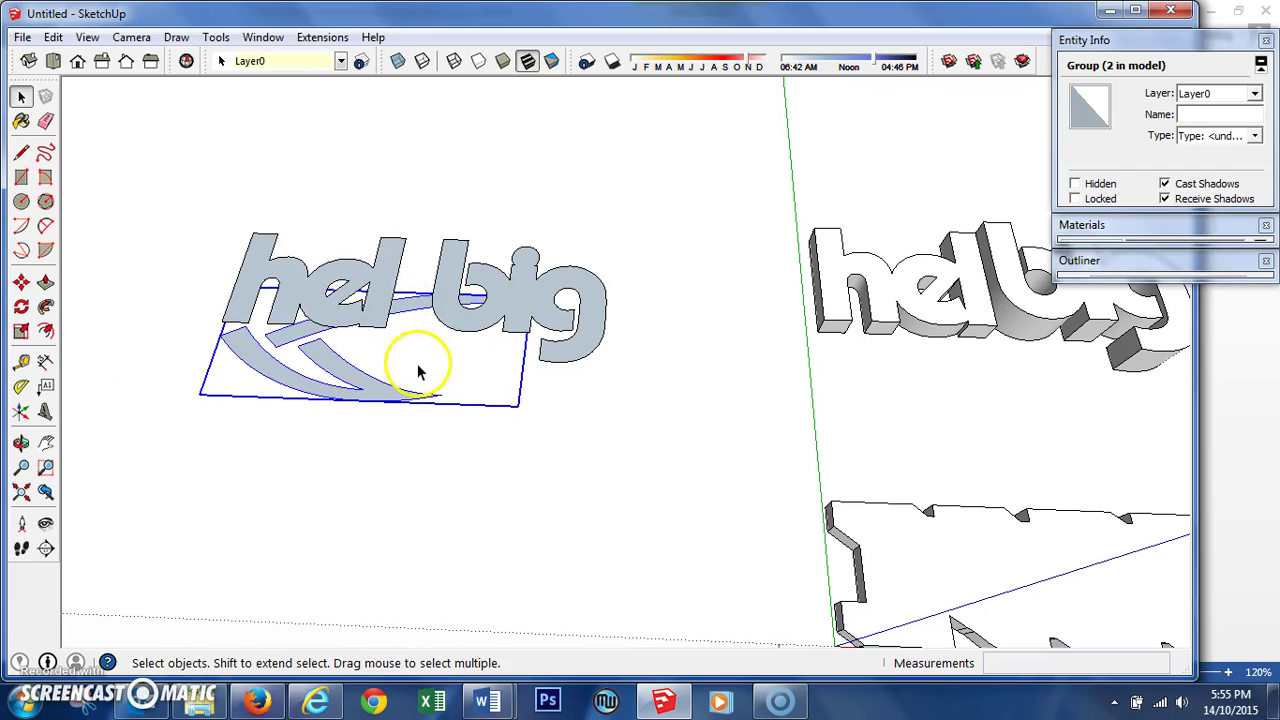
double_click(310, 355)
double_click(290, 345)
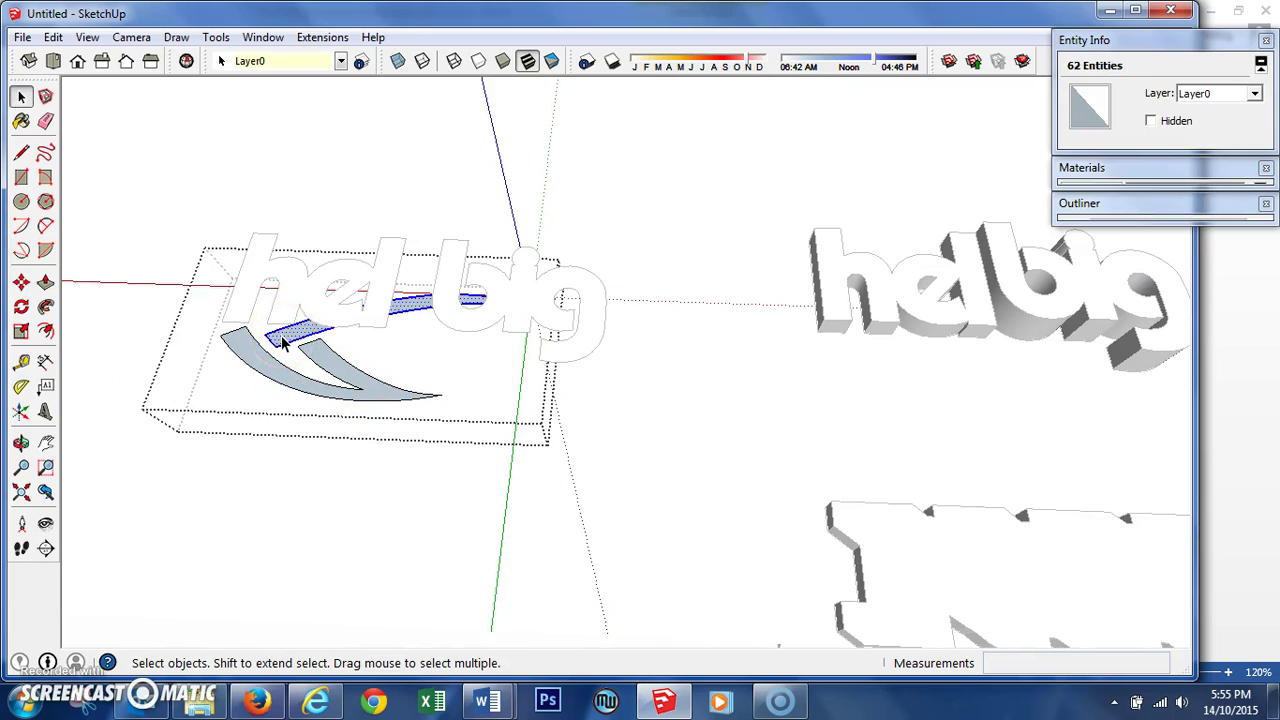
click(607, 487)
Step: Move the forked group by its outer prong corner onto the outer bottom corner of the letter h
click(340, 370)
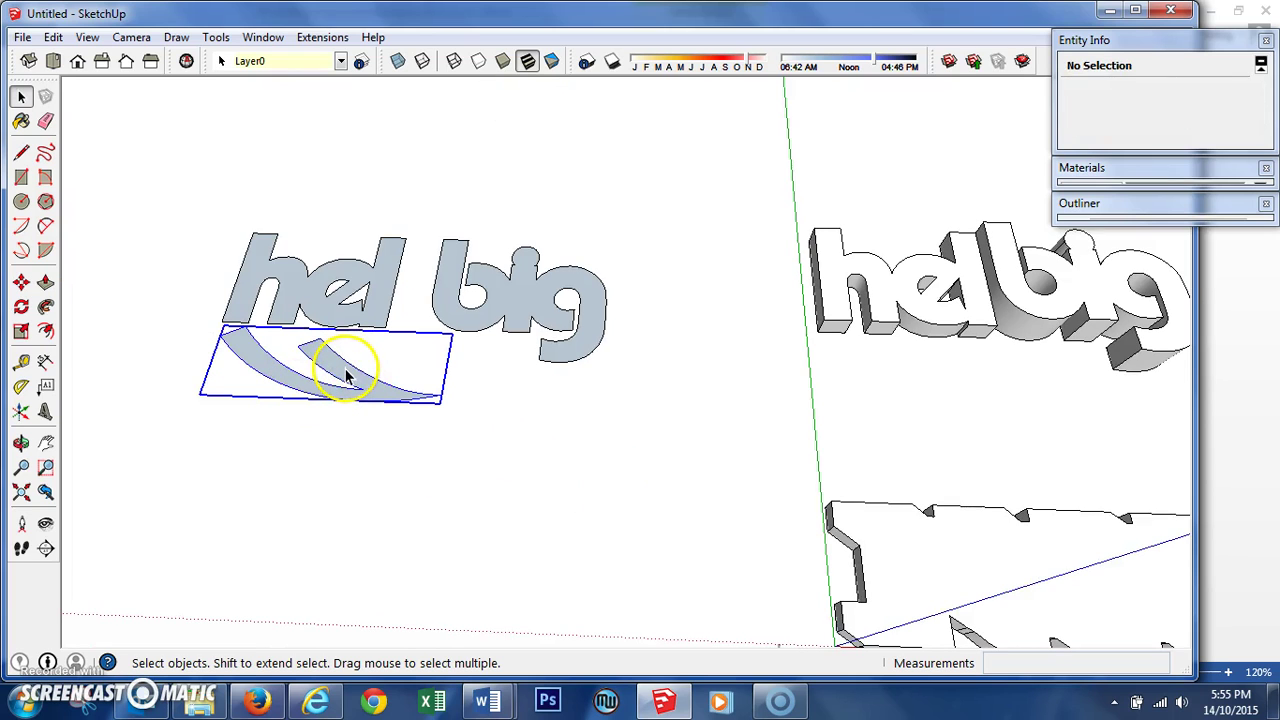
scroll(309, 363, up, 5)
key(m)
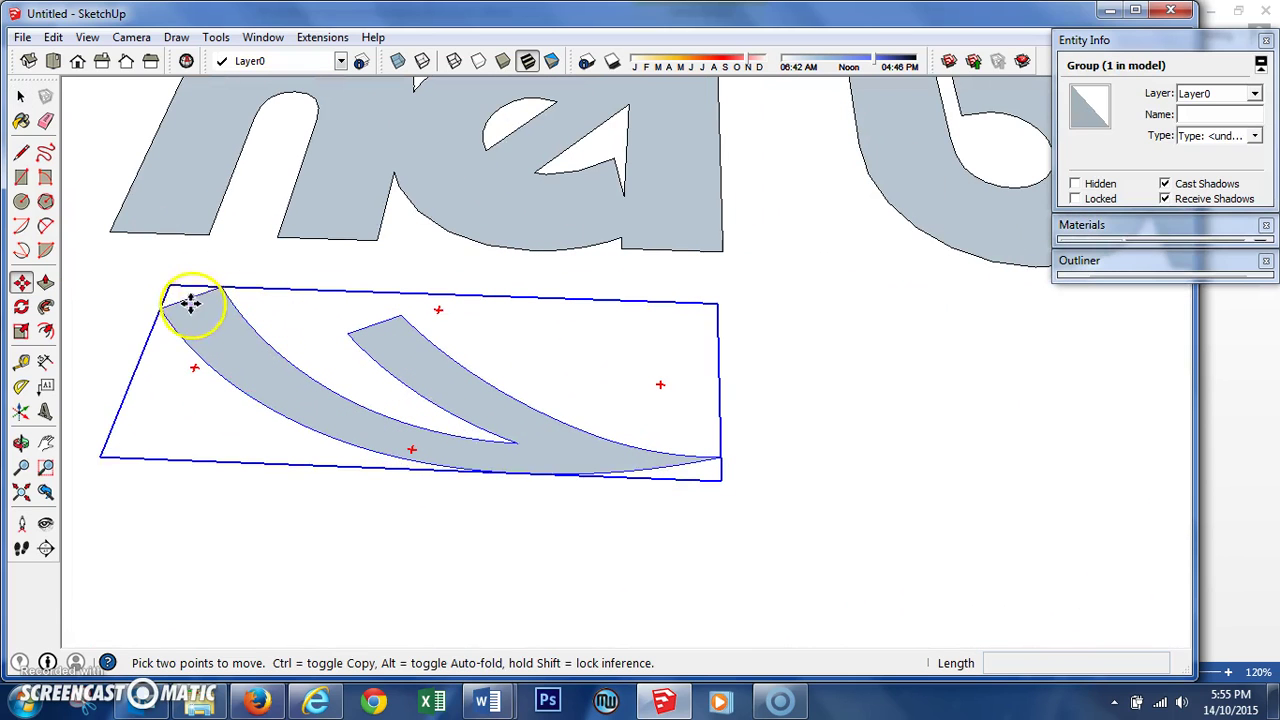
click(158, 306)
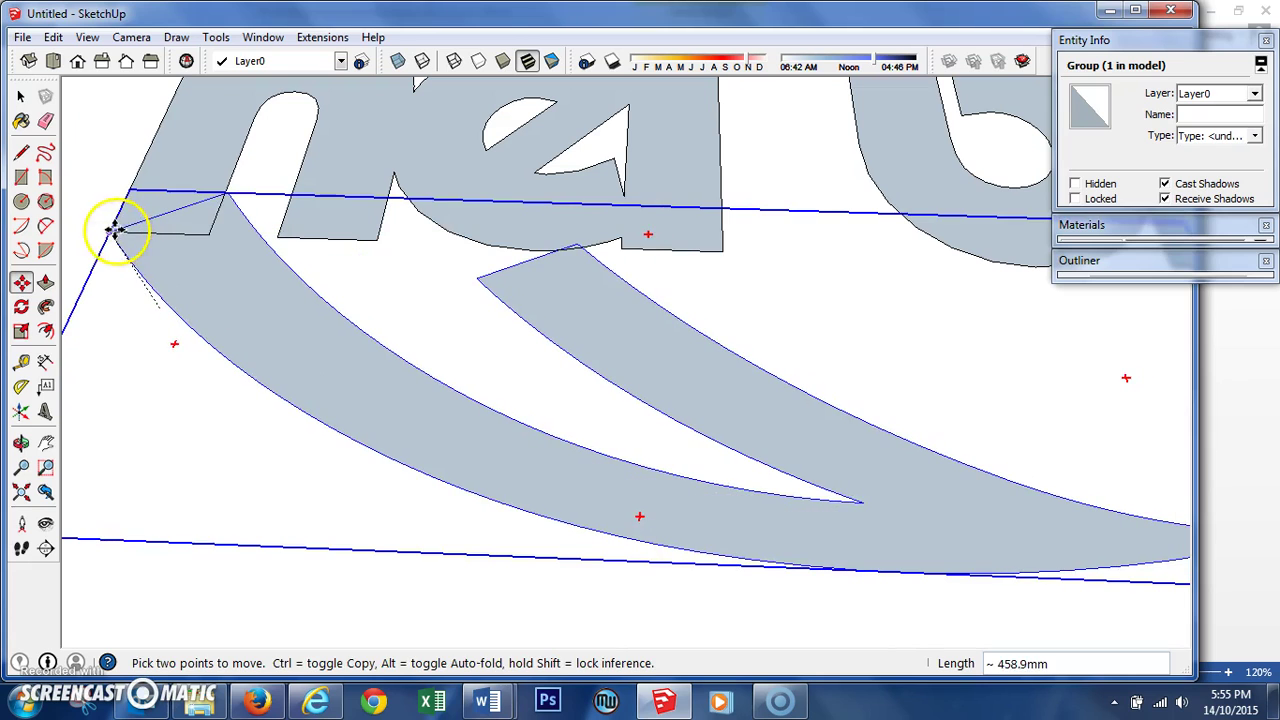
click(114, 229)
key(space)
scroll(443, 168, down, 10)
click(571, 214)
middle_drag(571, 214, 462, 218)
scroll(354, 147, up, 5)
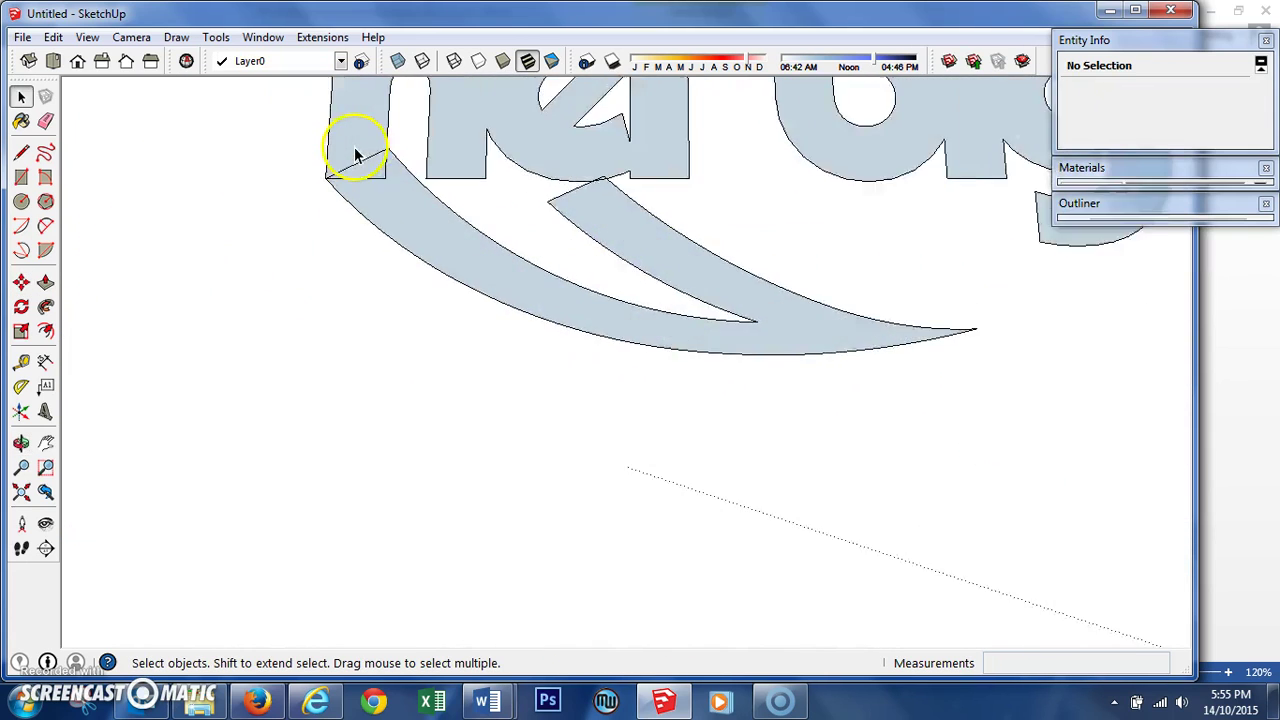
Step: Select both flat letter groups and the forked group, and paste a copy of all three to the left of the originals
click(353, 147)
scroll(335, 145, down, 5)
scroll(350, 200, down, 2)
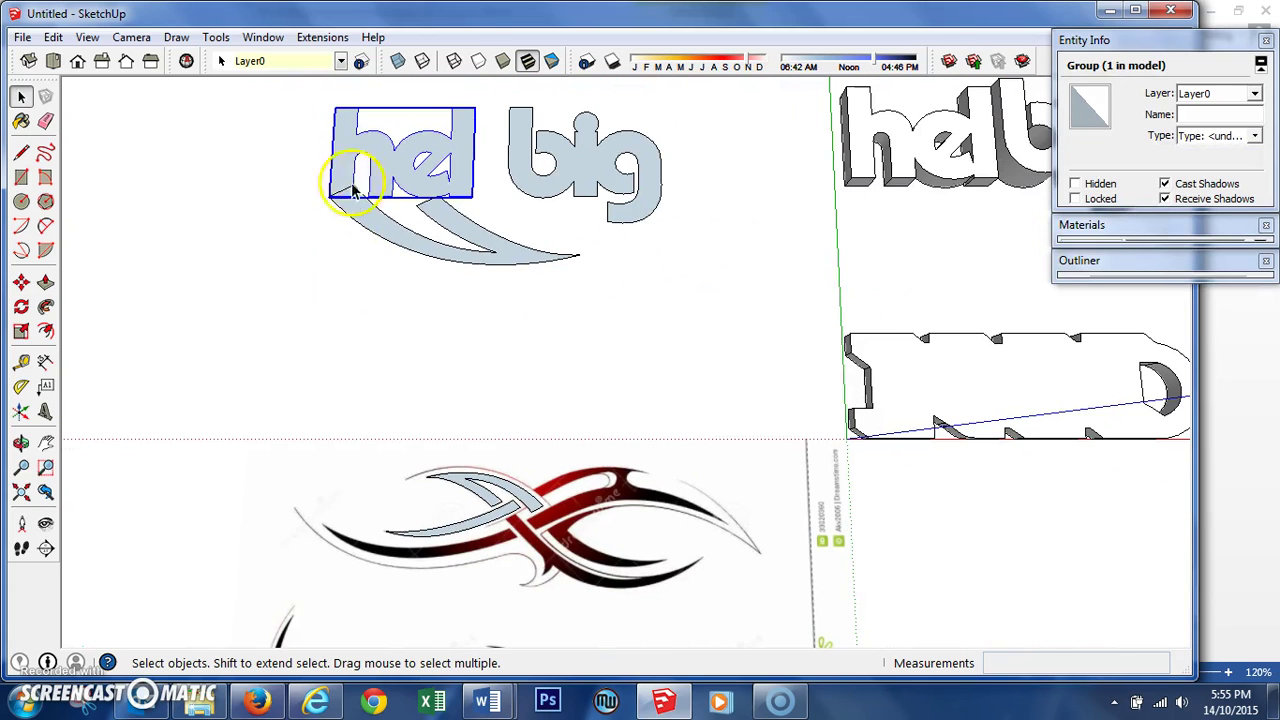
click(519, 152)
click(485, 243)
shift+click(462, 147)
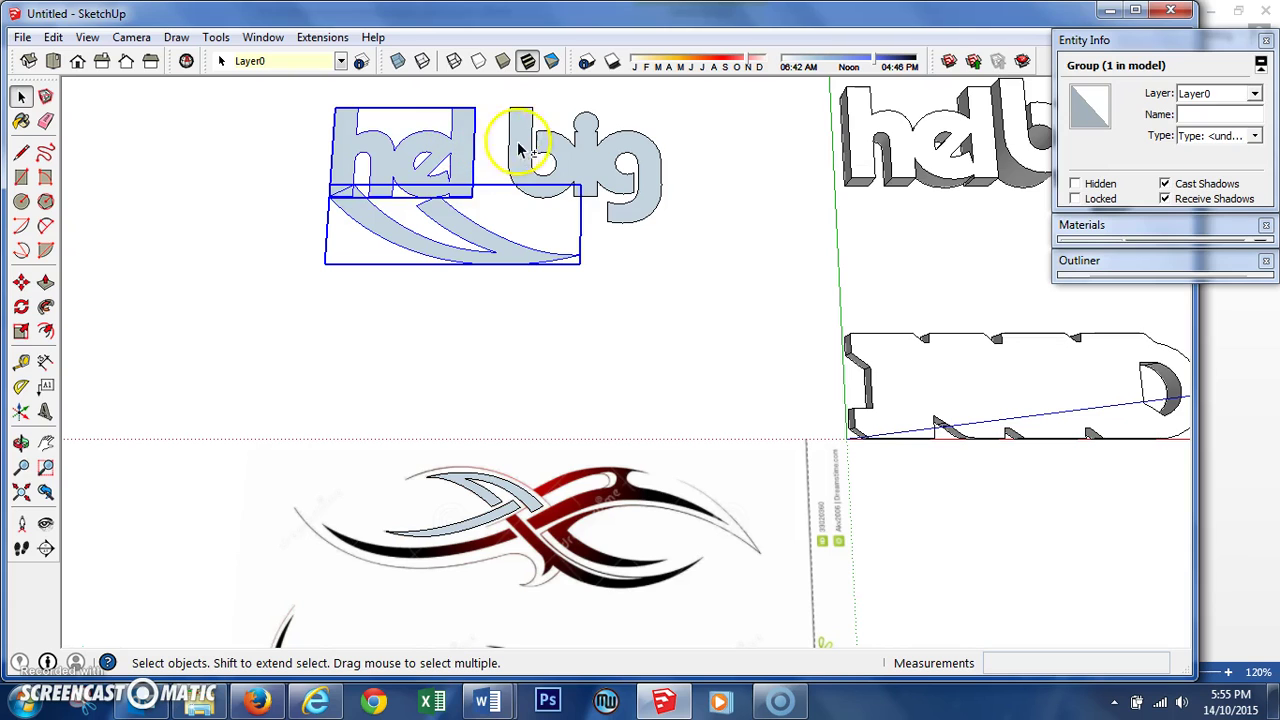
shift+click(530, 148)
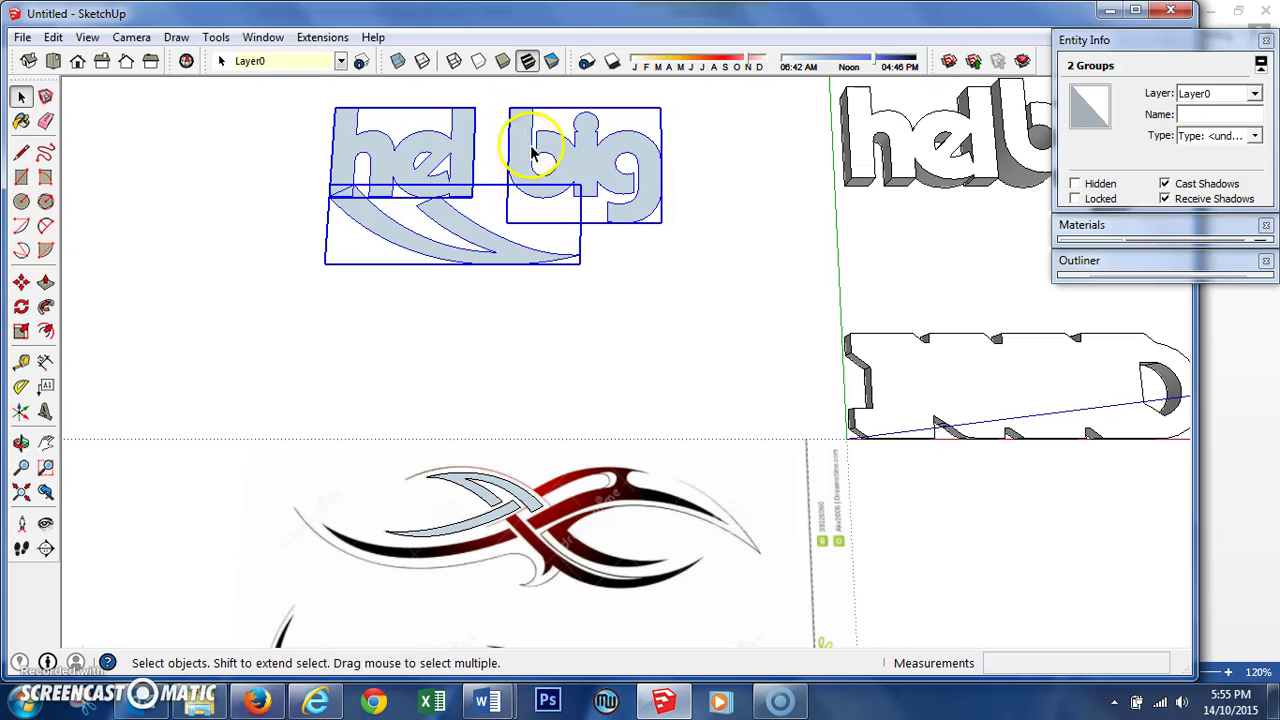
scroll(650, 290, down, 4)
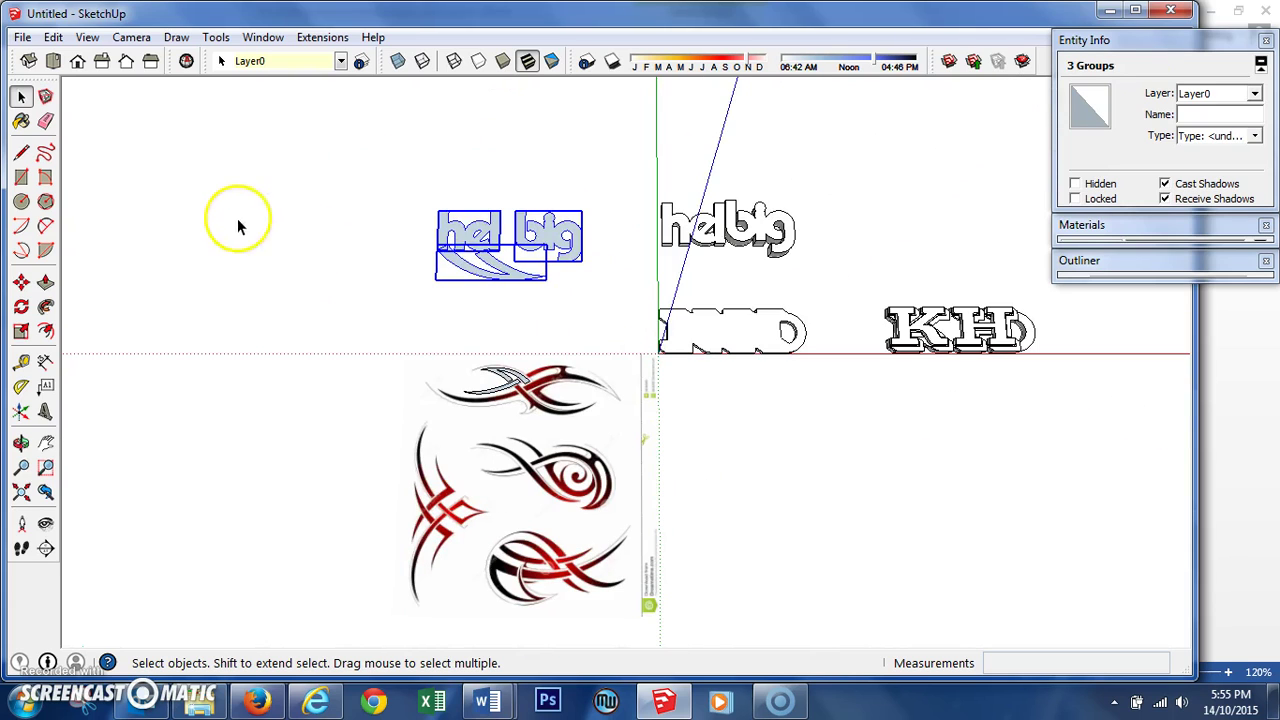
key(ctrl+v)
click(210, 279)
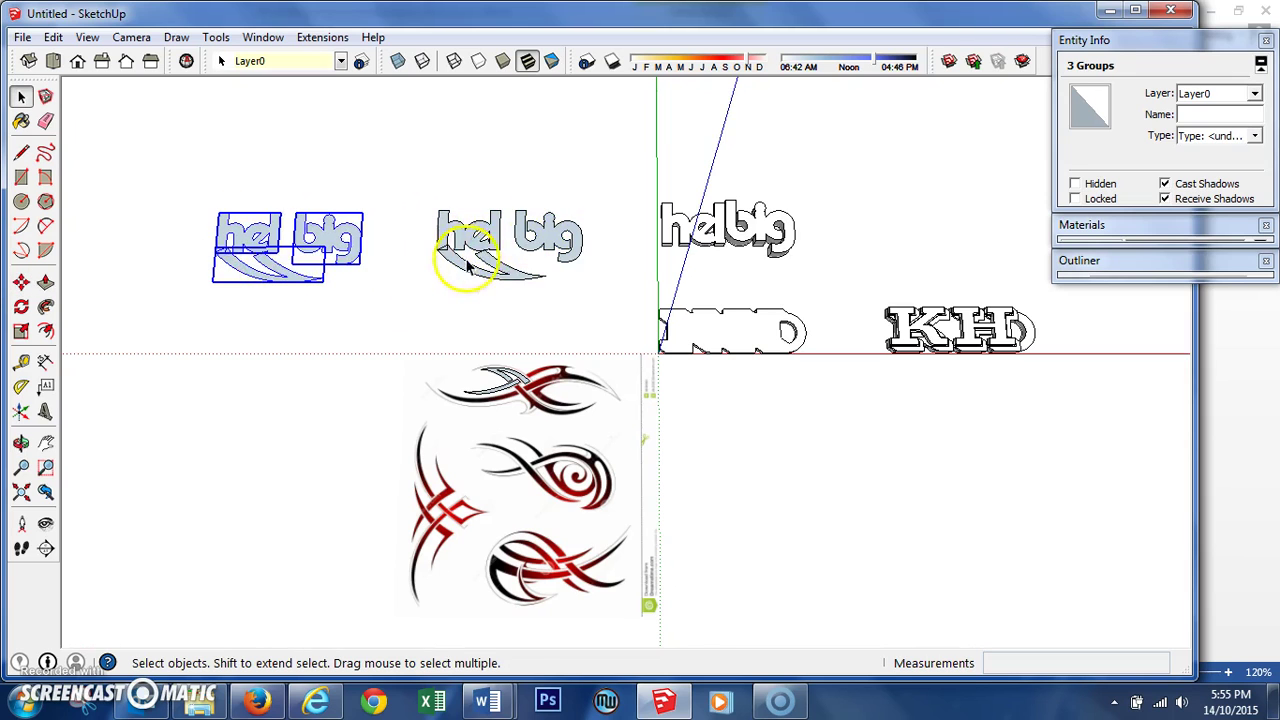
scroll(472, 240, up, 3)
scroll(471, 232, down, 3)
click(303, 279)
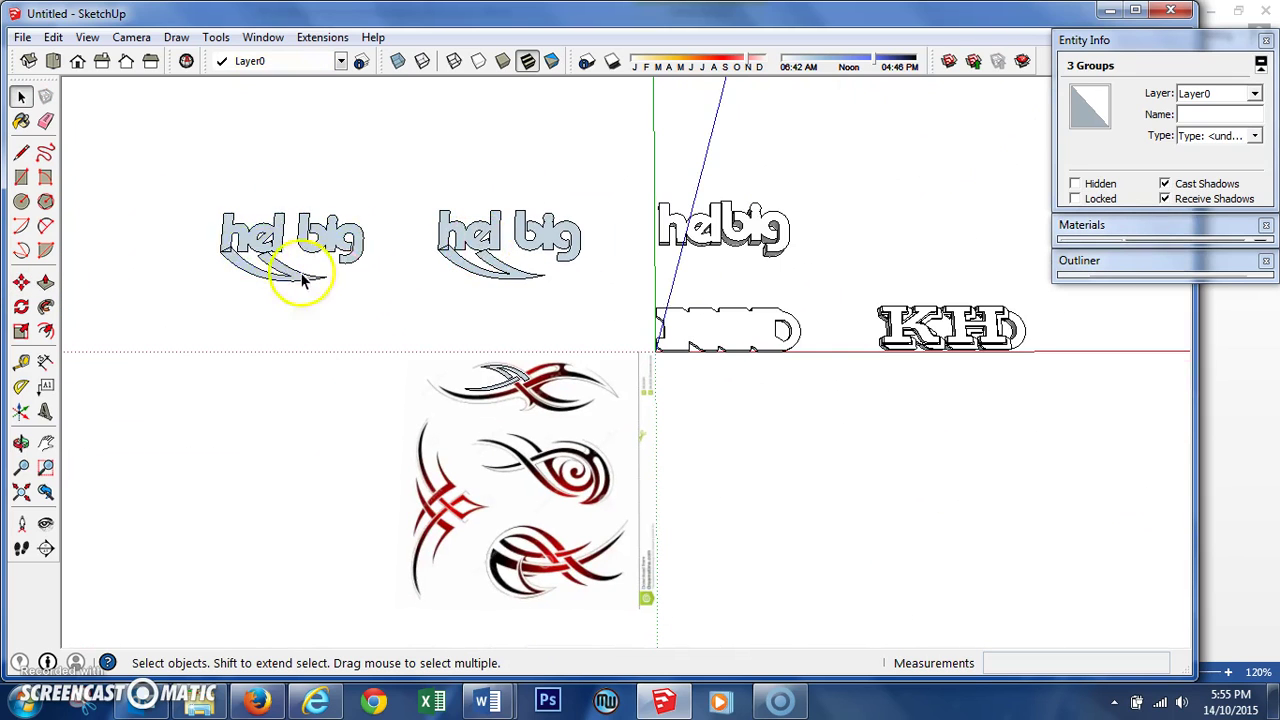
Step: Explode the copied first letter group and the copied forked group
scroll(212, 240, up, 4)
click(247, 251)
right_click(249, 244)
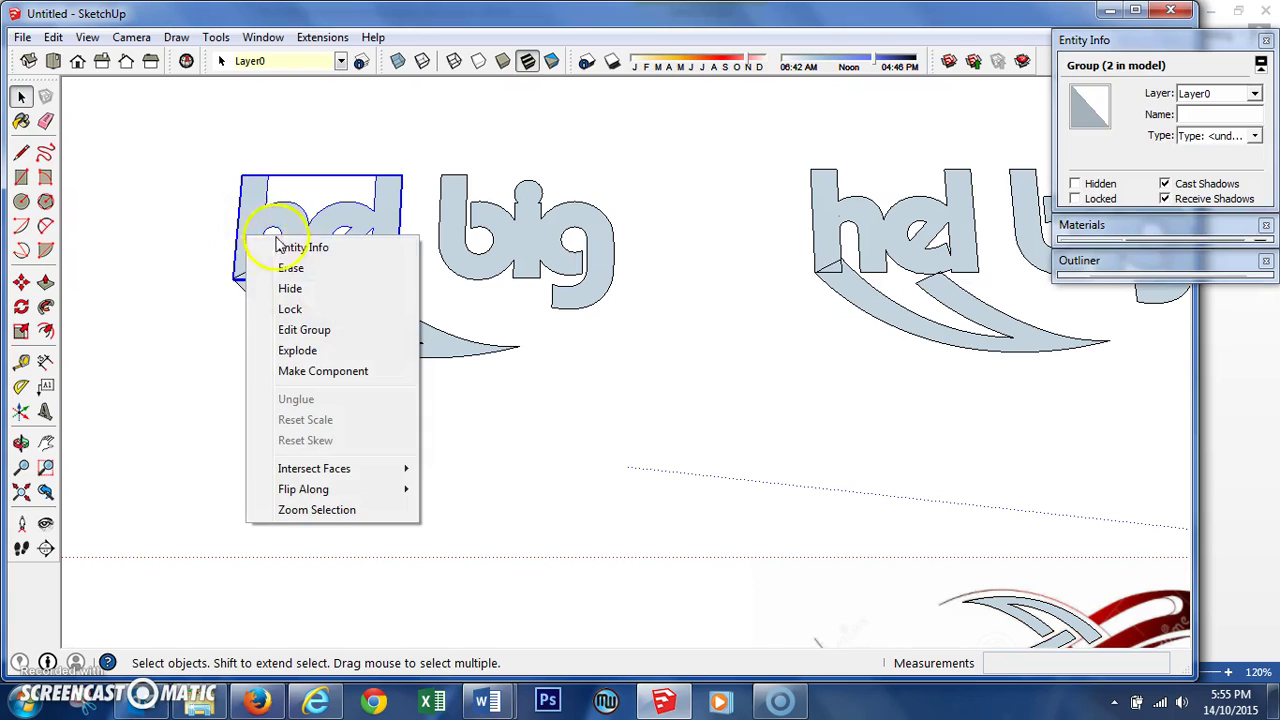
click(300, 352)
click(270, 296)
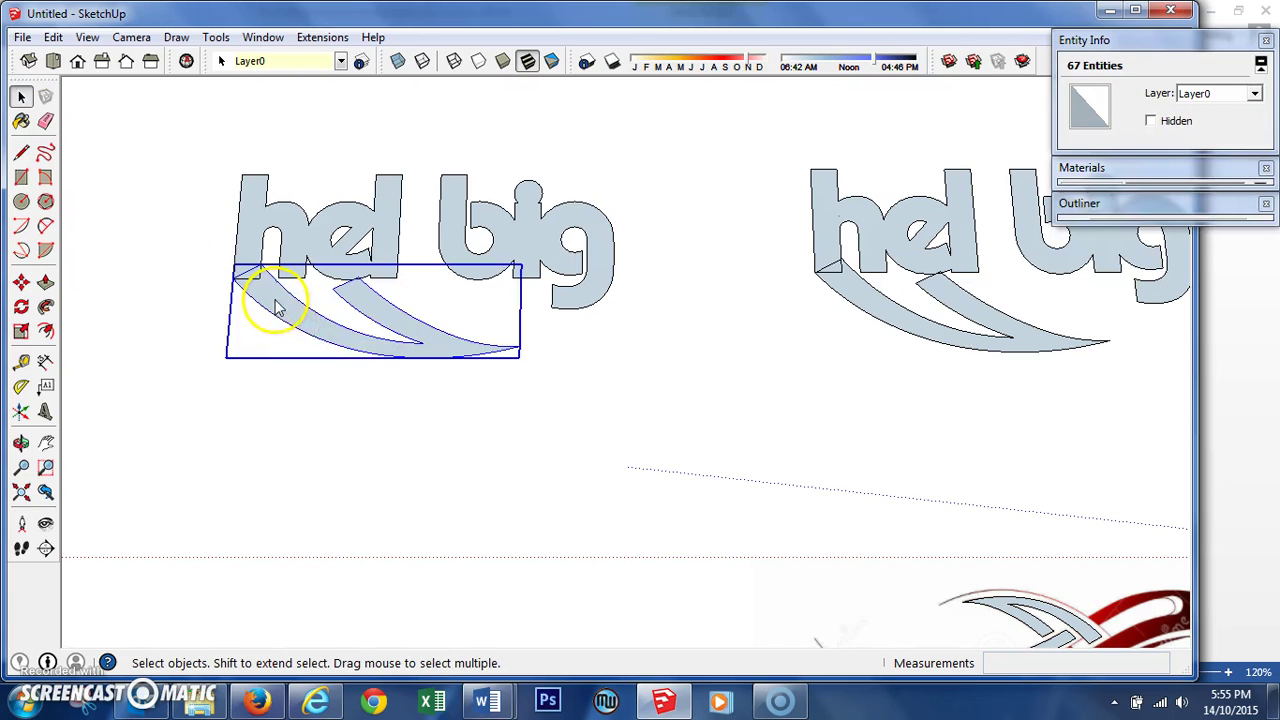
right_click(273, 298)
click(326, 415)
Step: Delete the overlapping edges at the foot of the copied h to merge it with the forked shape
click(255, 280)
scroll(255, 280, up, 5)
scroll(258, 290, up, 1)
click(260, 293)
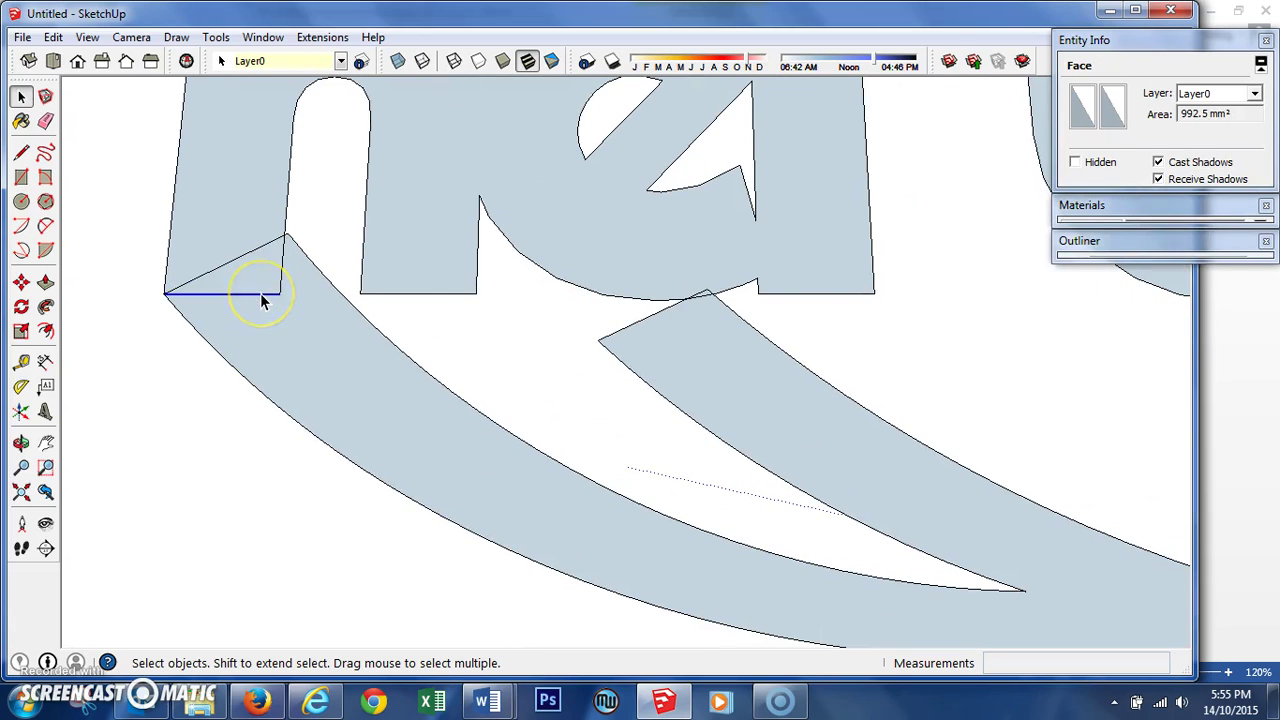
key(Delete)
click(249, 268)
click(242, 260)
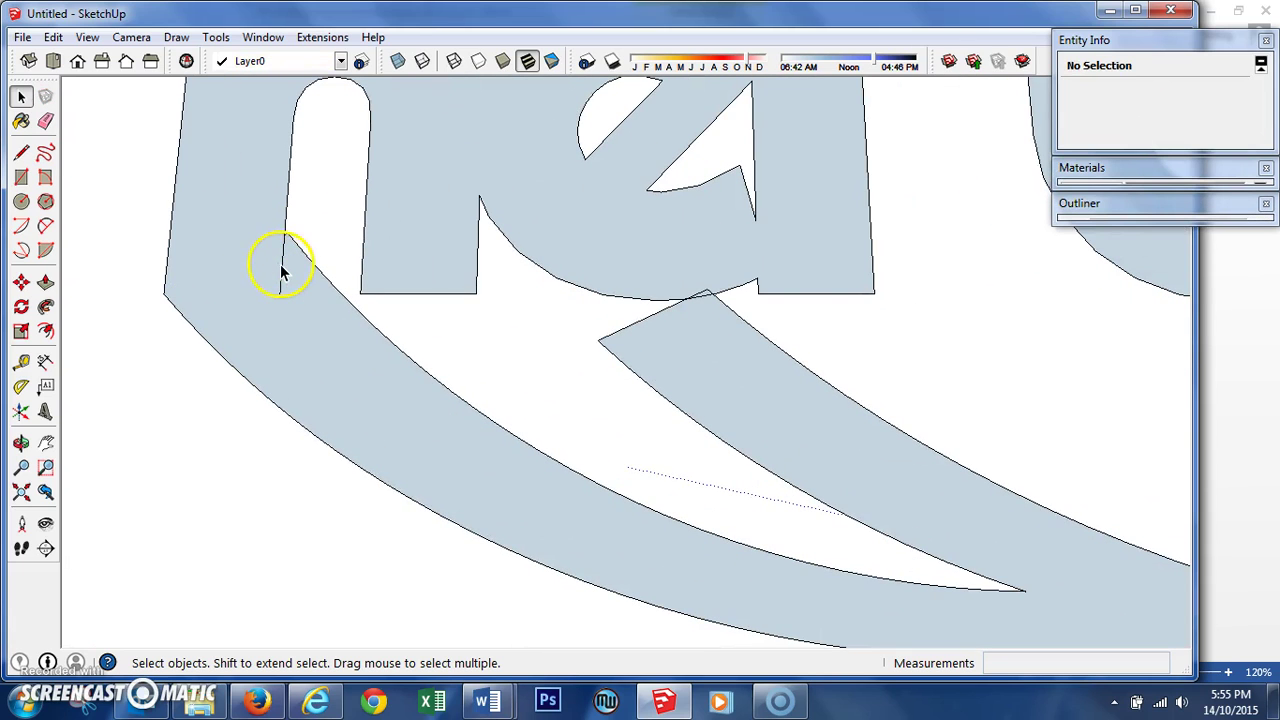
Step: Select the whole merged letter and fork shape with its edges and make it a group
scroll(270, 262, down, 6)
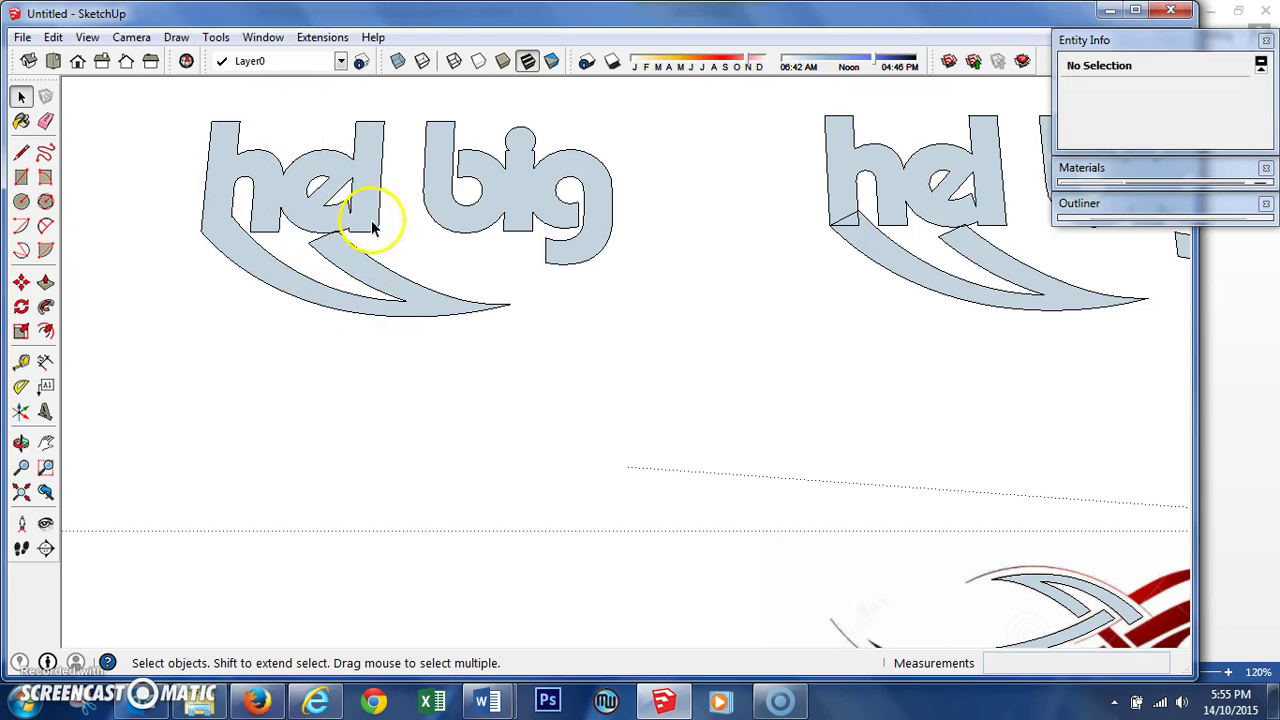
scroll(268, 212, down, 1)
triple_click(266, 200)
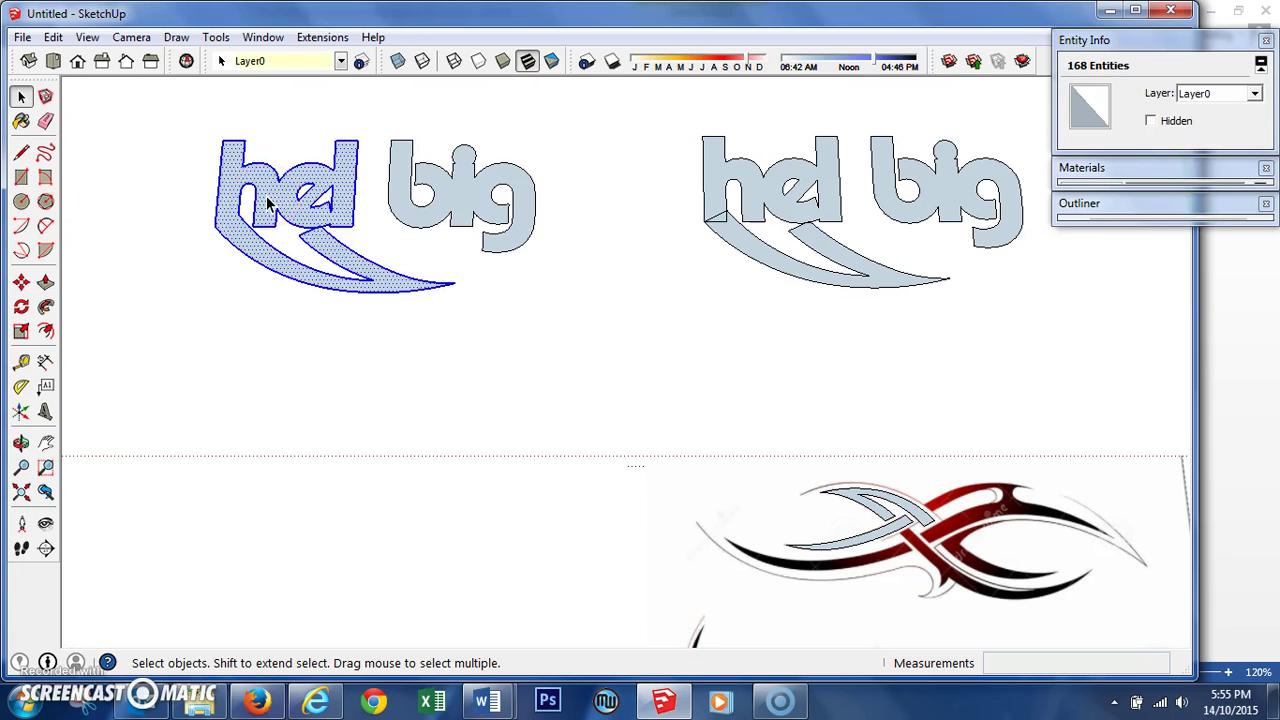
right_click(290, 198)
click(349, 357)
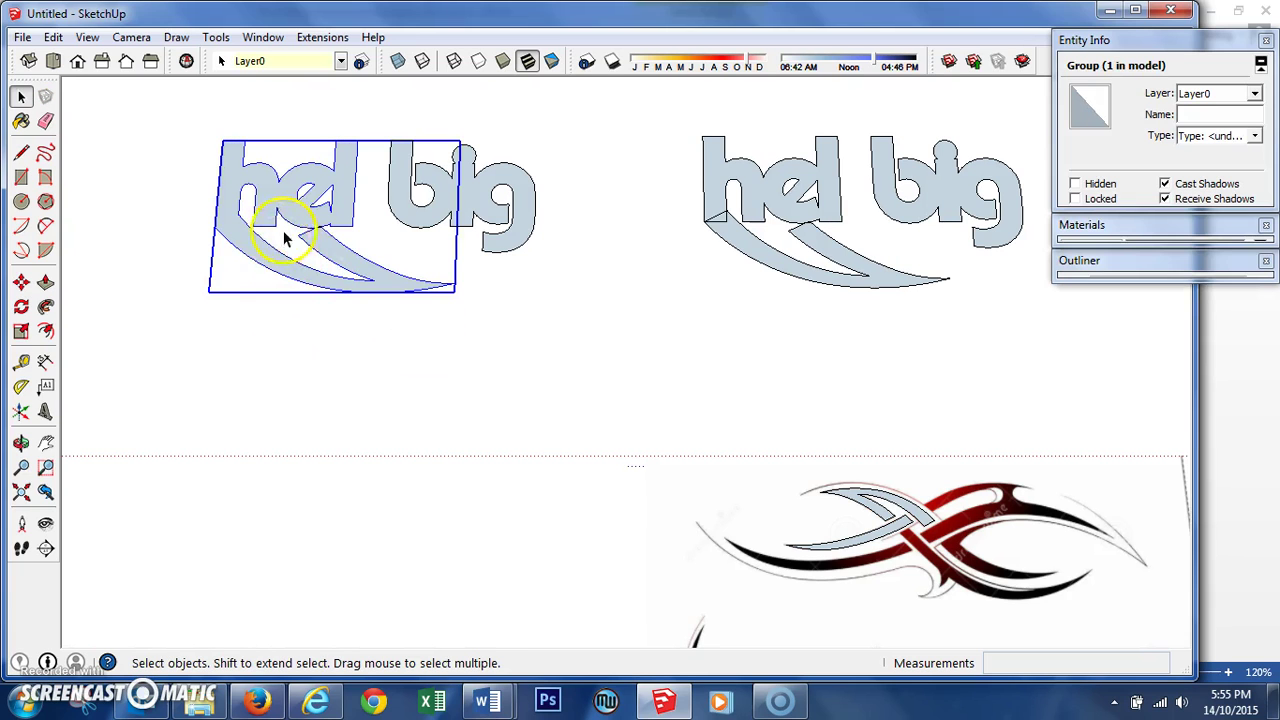
Step: Move the copied flat "big" group up against the l of the merged "hel" and fork group
middle_drag(383, 288, 420, 477)
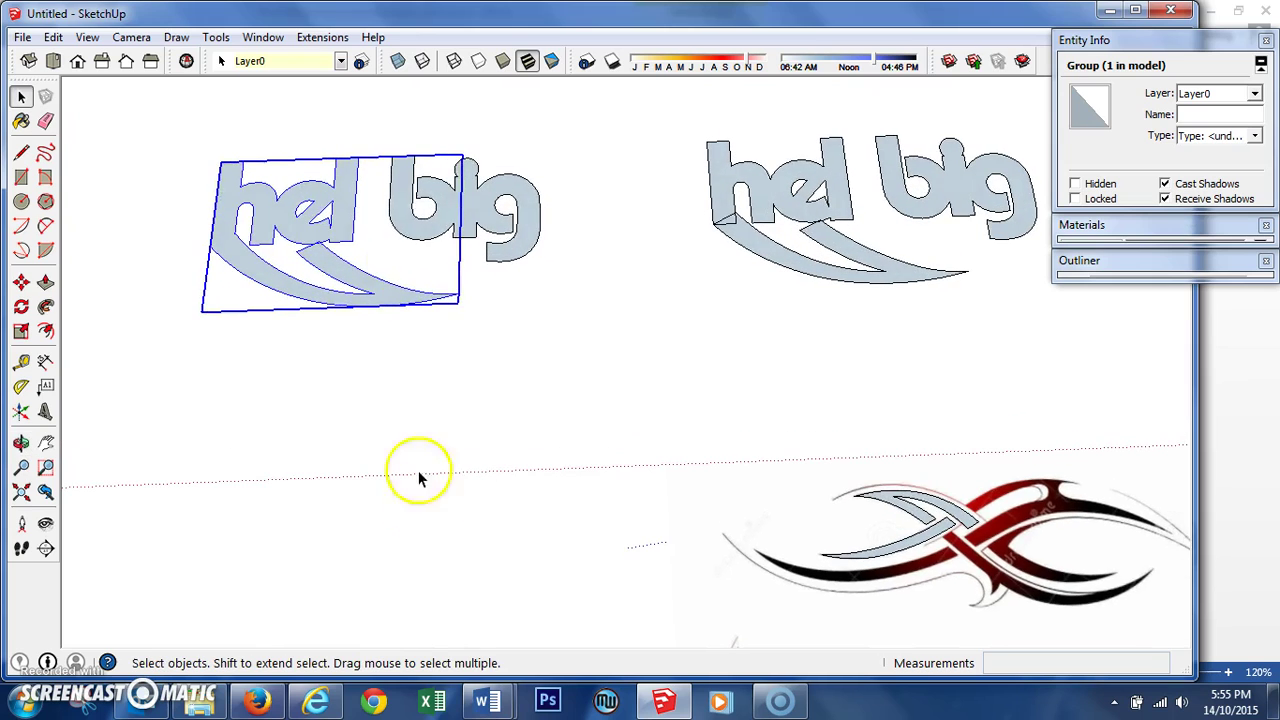
click(405, 175)
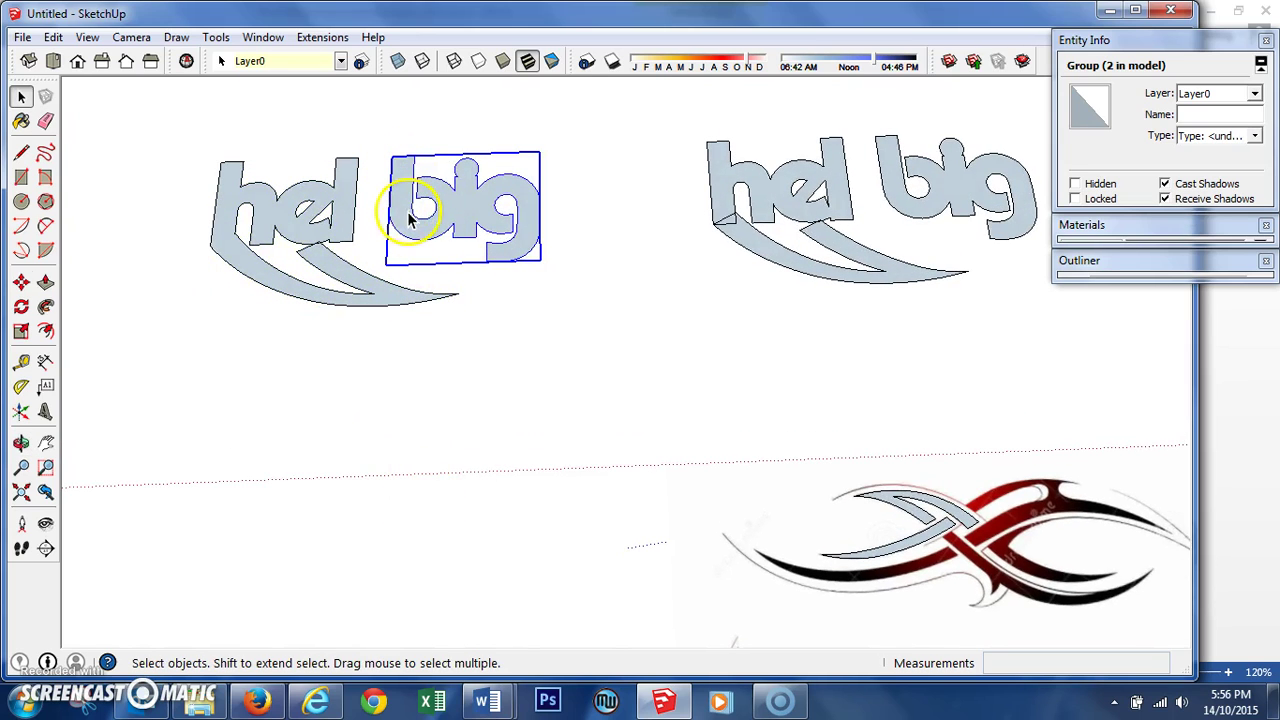
key(m)
click(404, 193)
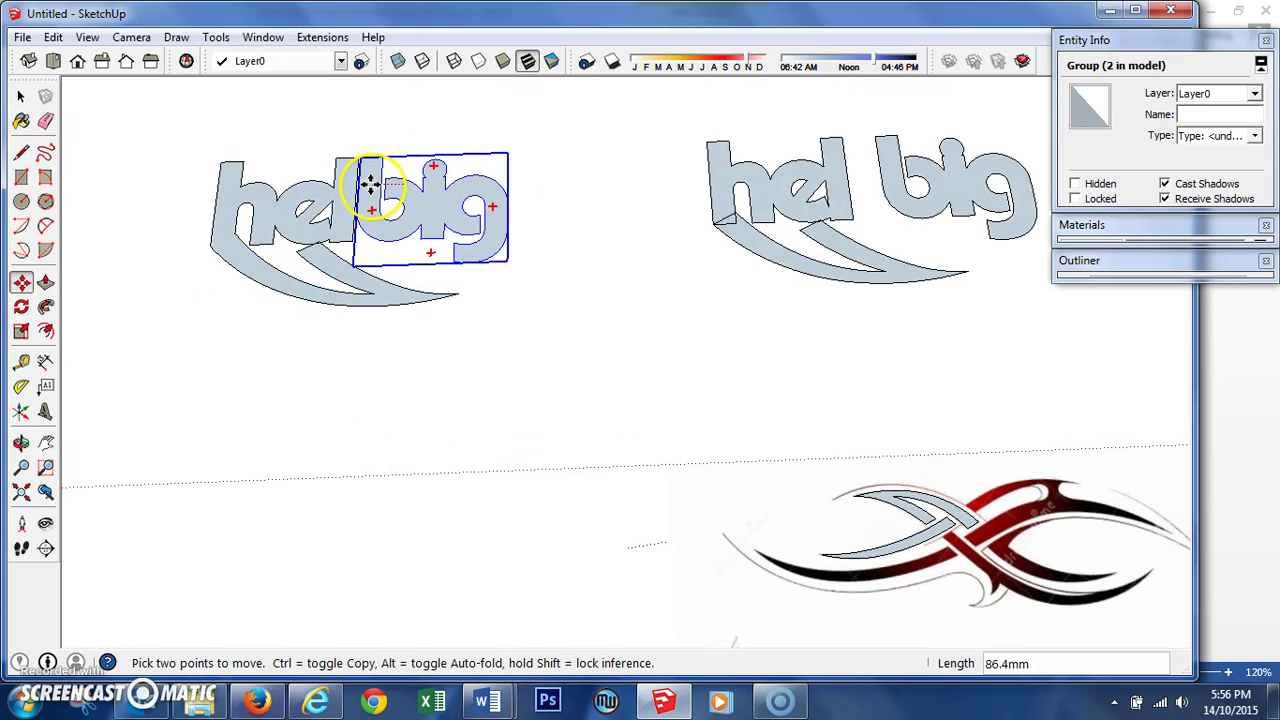
click(369, 183)
key(space)
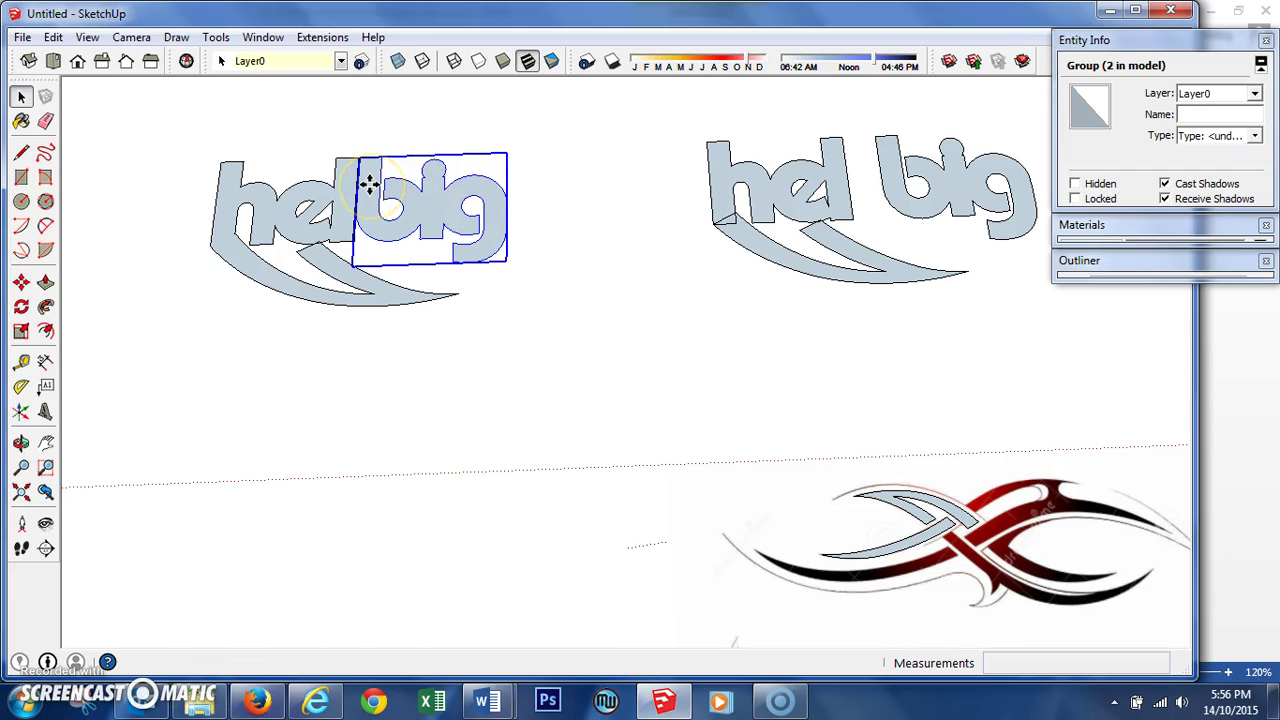
Step: Open the copied "big" group for editing and extrude its letter face upward into a solid
double_click(369, 183)
key(p)
click(370, 207)
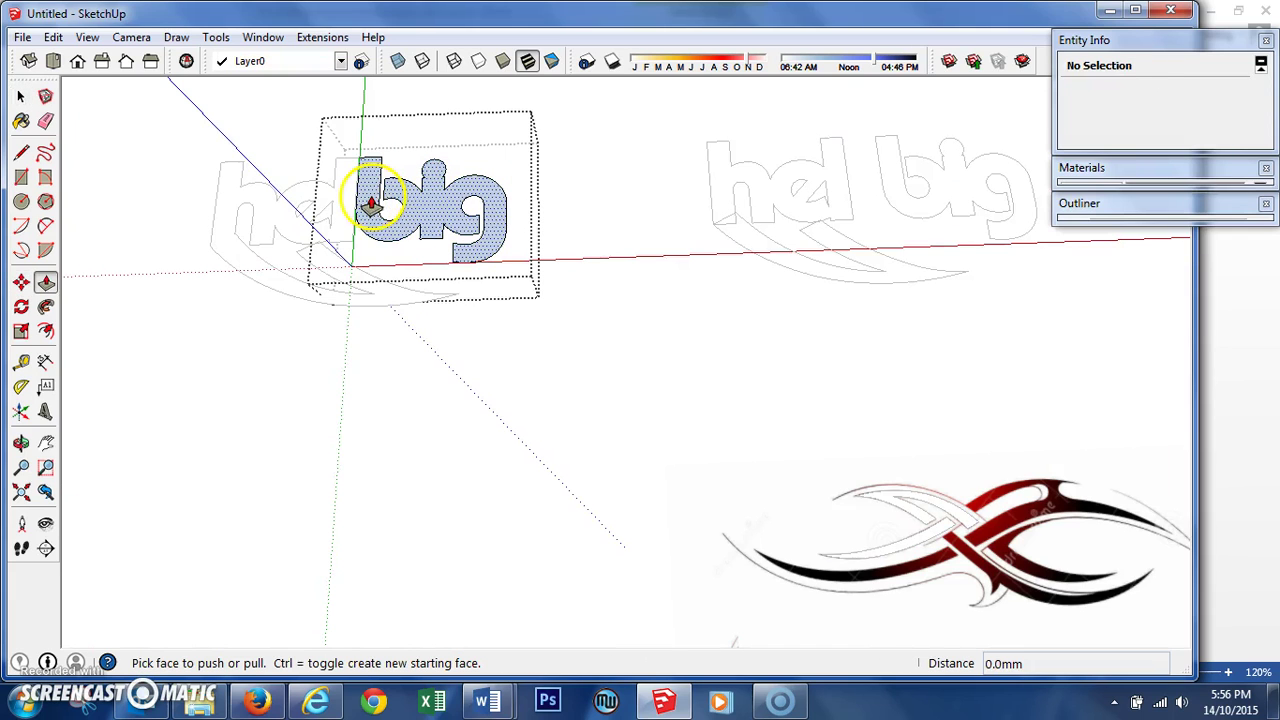
middle_drag(343, 214, 405, 330)
scroll(380, 214, up, 6)
click(366, 217)
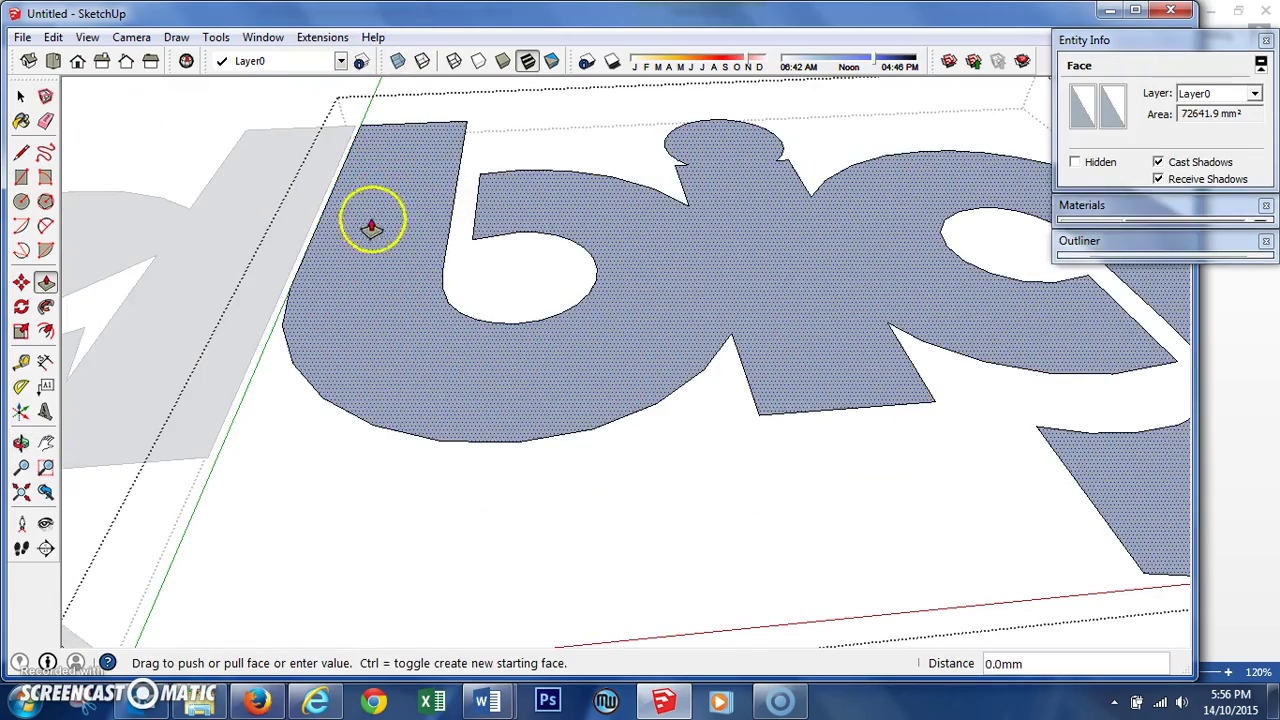
click(366, 184)
key(space)
scroll(620, 357, down, 5)
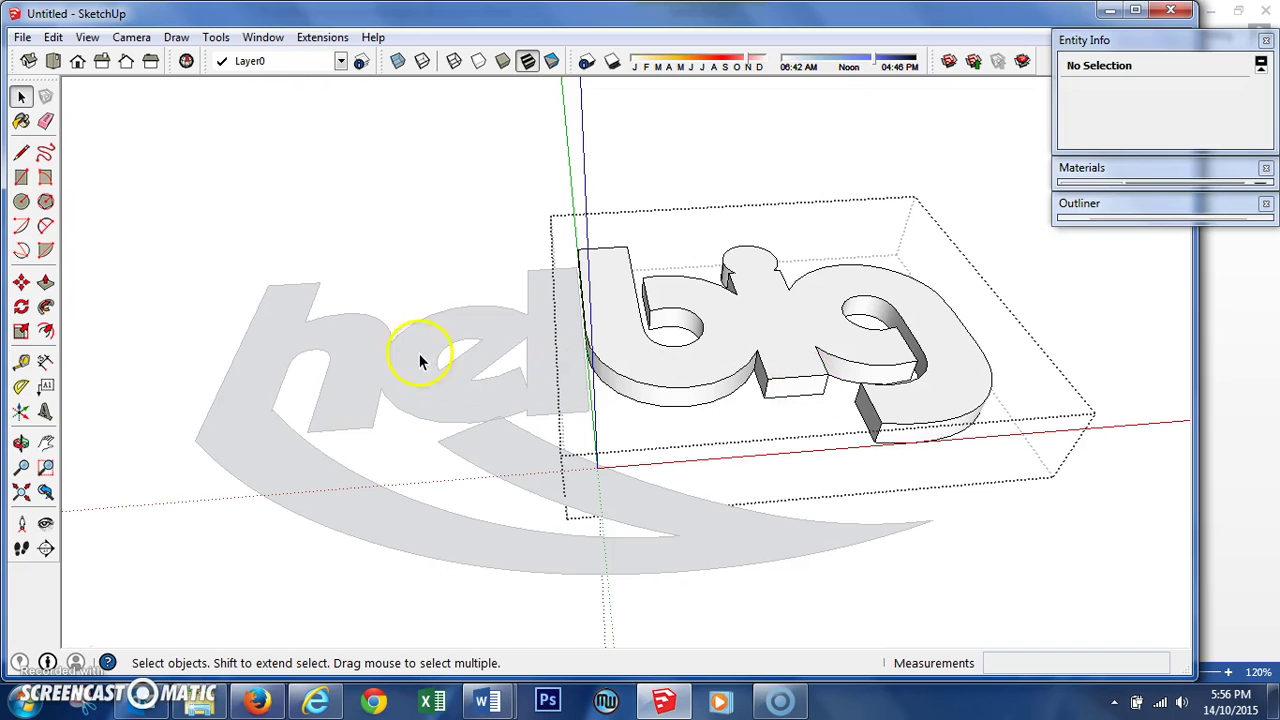
Step: Extrude the face of the merged "hel" and fork group upward, making it thicker than the "big" letters
double_click(362, 345)
key(p)
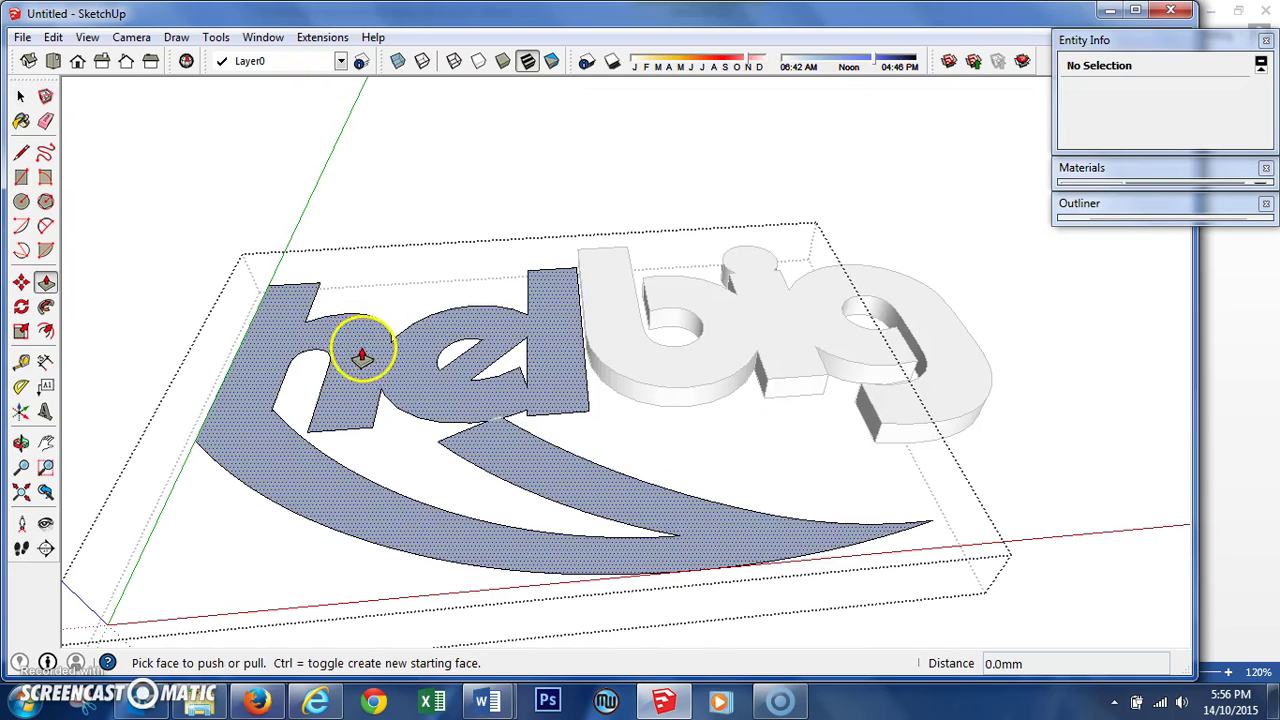
click(360, 349)
click(603, 352)
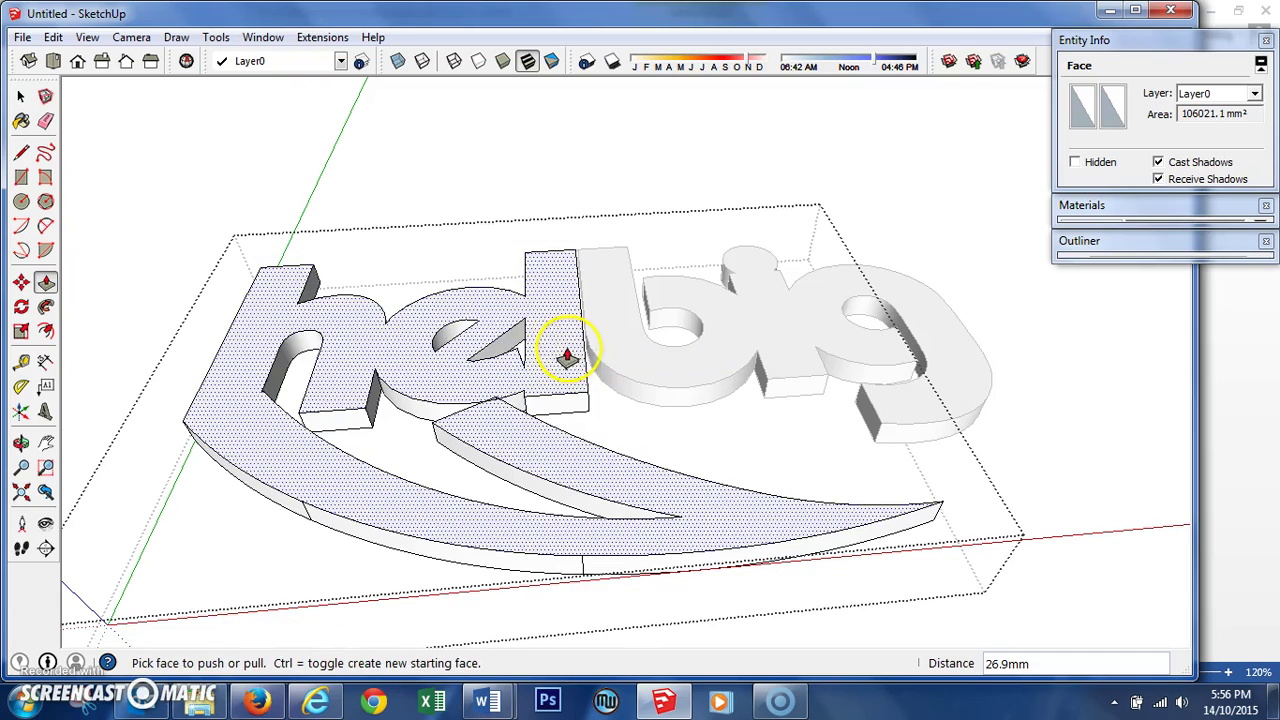
click(571, 351)
click(571, 330)
key(space)
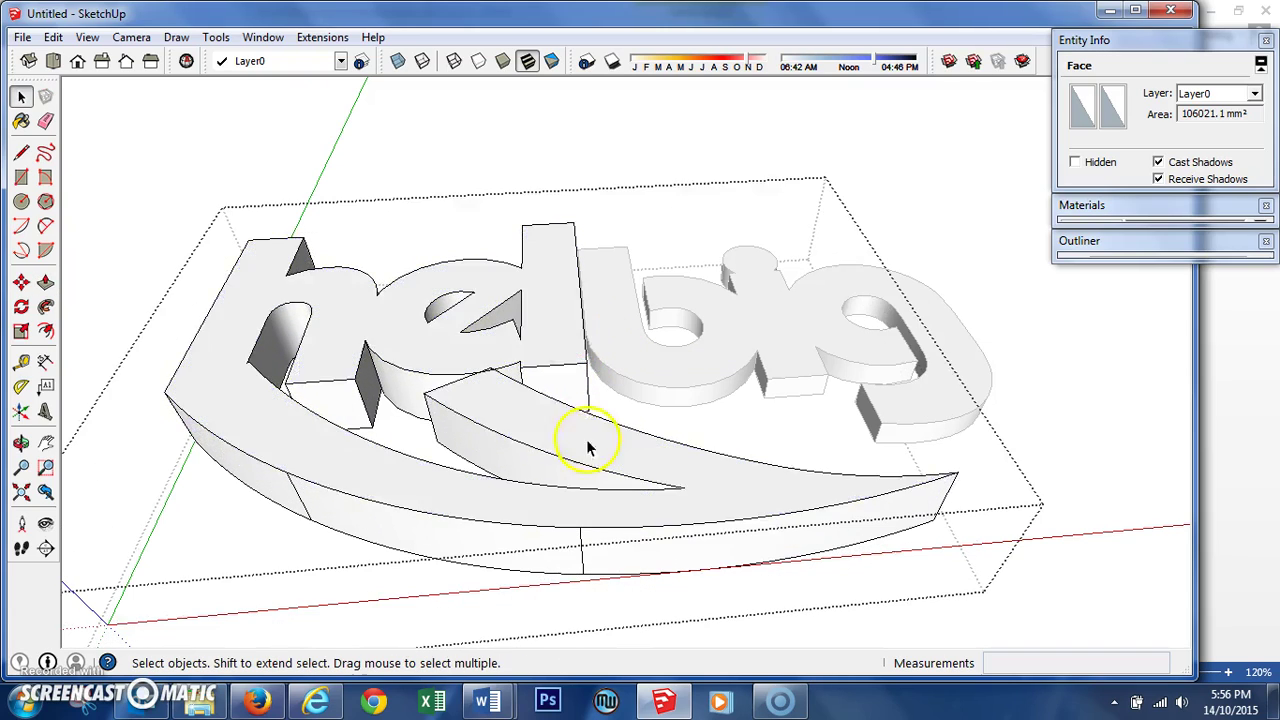
Step: Examine the extruded "hel" and fork group, checking the edges on its curved side and the junction where the fork meets the e
click(503, 260)
scroll(503, 260, down, 5)
click(436, 366)
click(1155, 43)
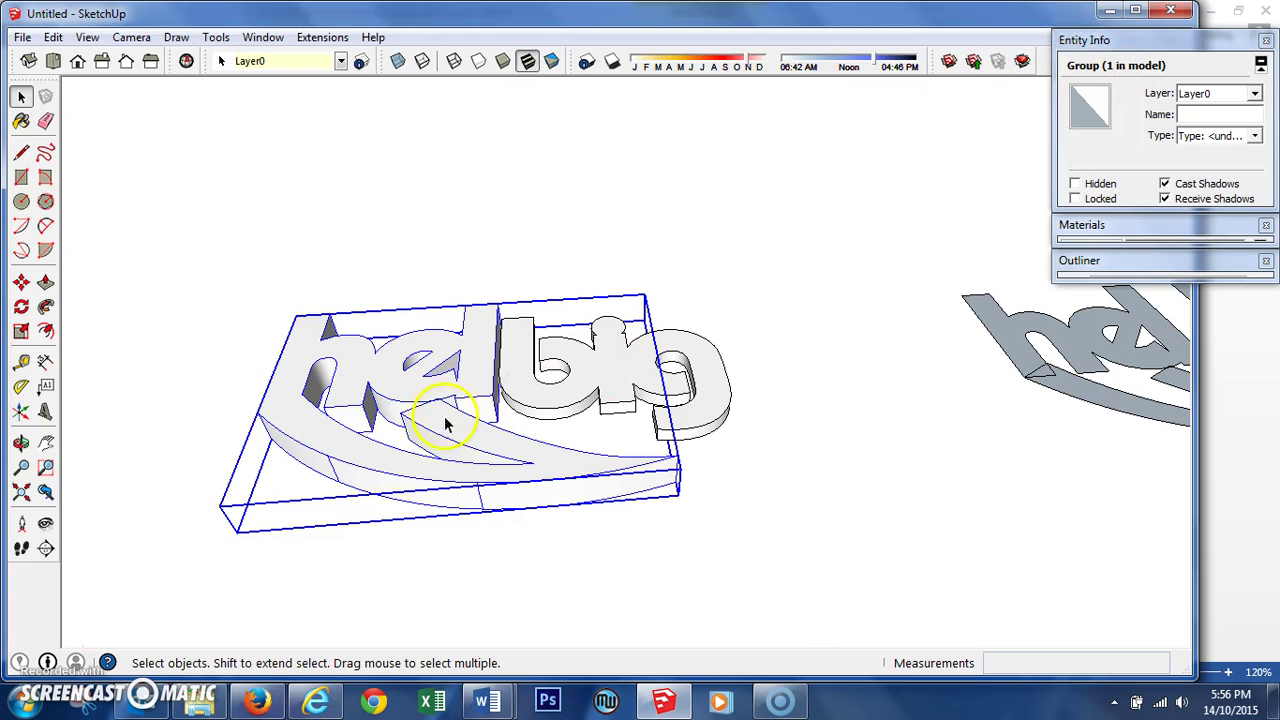
double_click(340, 477)
click(330, 488)
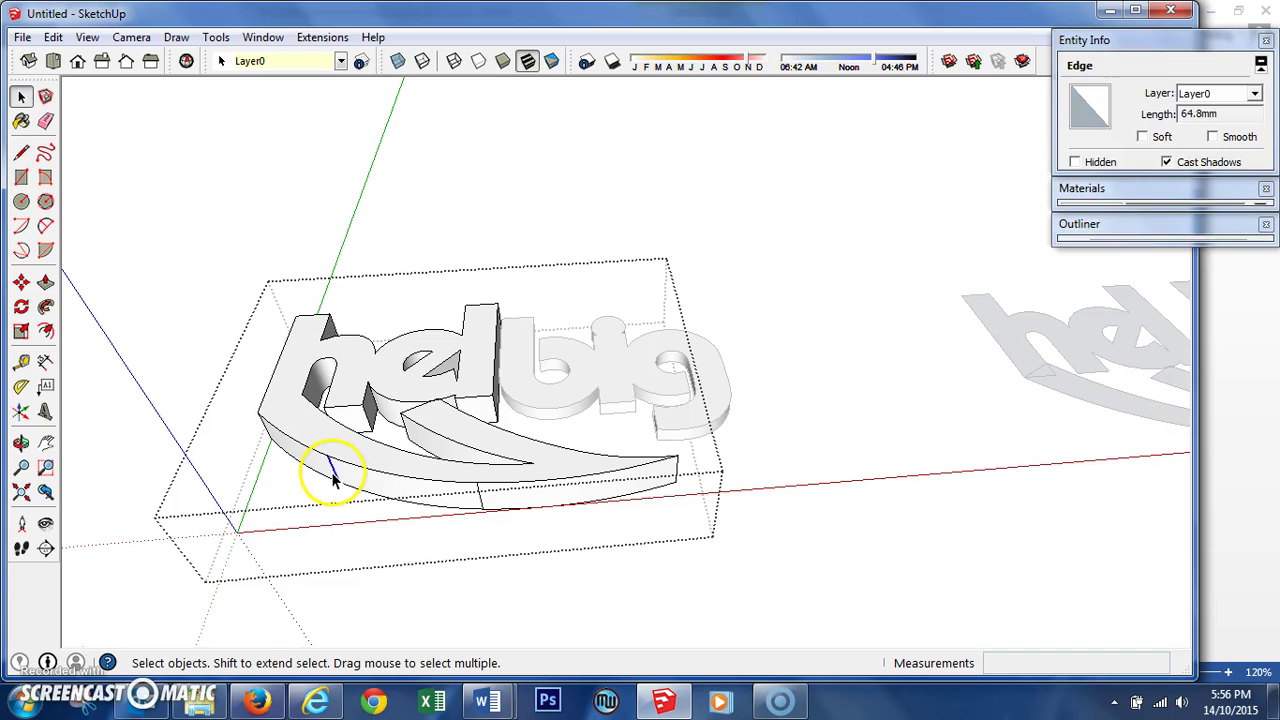
key(Escape)
scroll(337, 466, up, 6)
scroll(335, 462, down, 5)
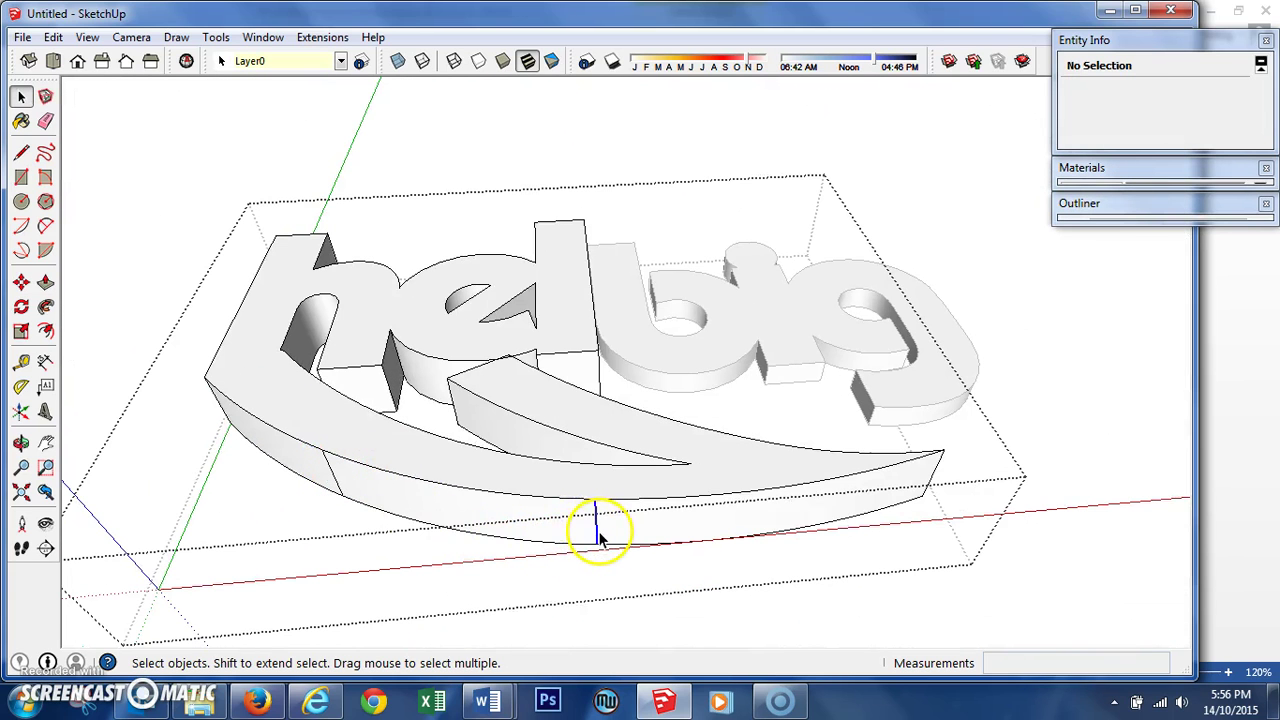
click(598, 537)
key(Escape)
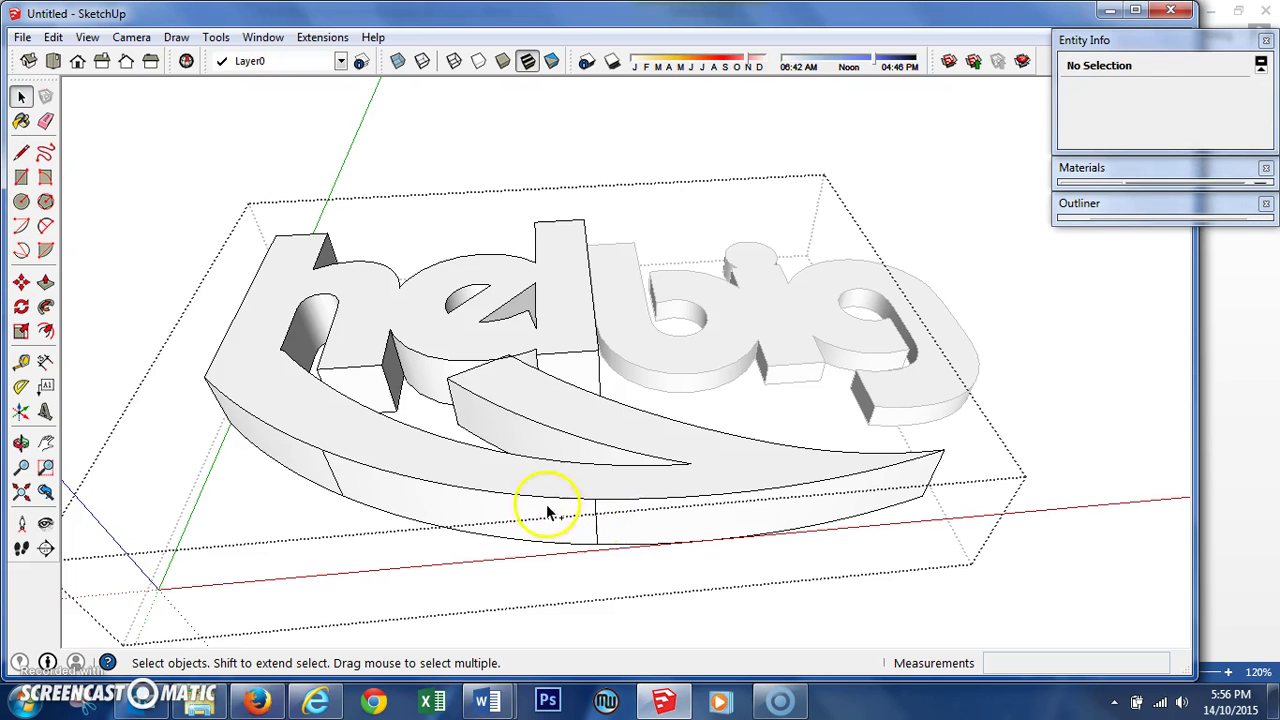
click(493, 467)
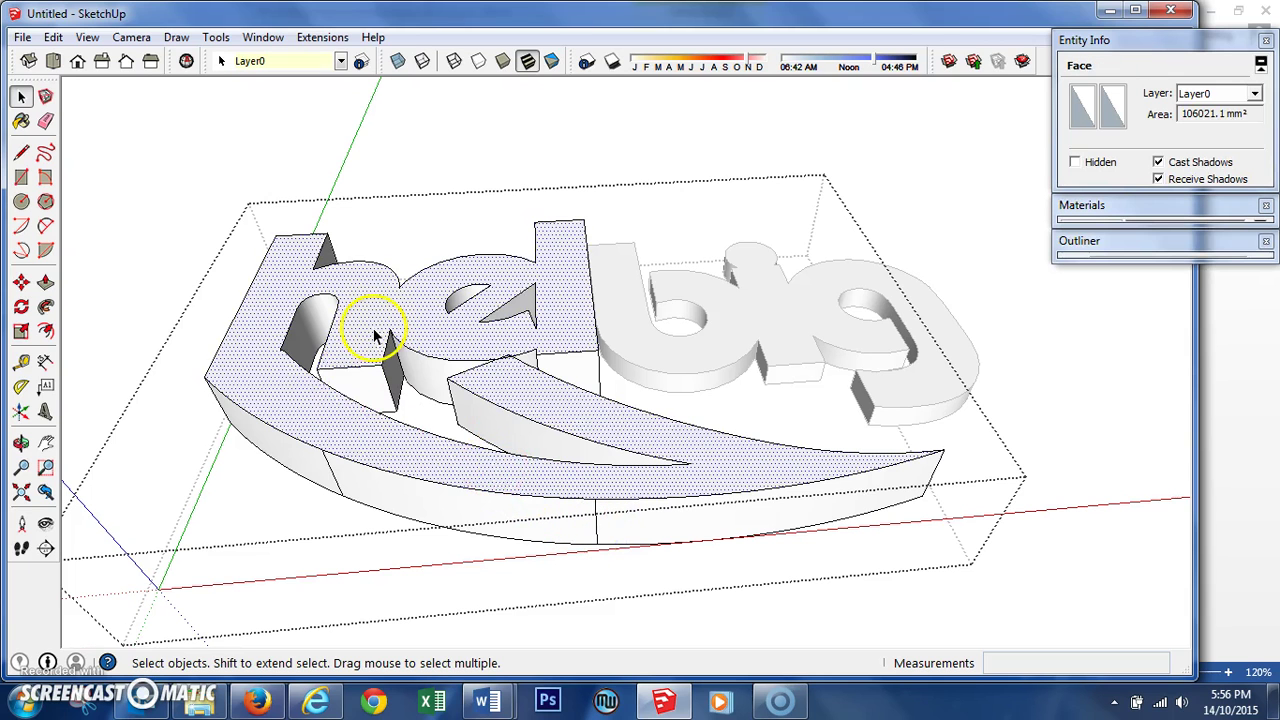
key(Escape)
middle_drag(420, 294, 414, 609)
scroll(491, 420, up, 5)
scroll(566, 366, up, 3)
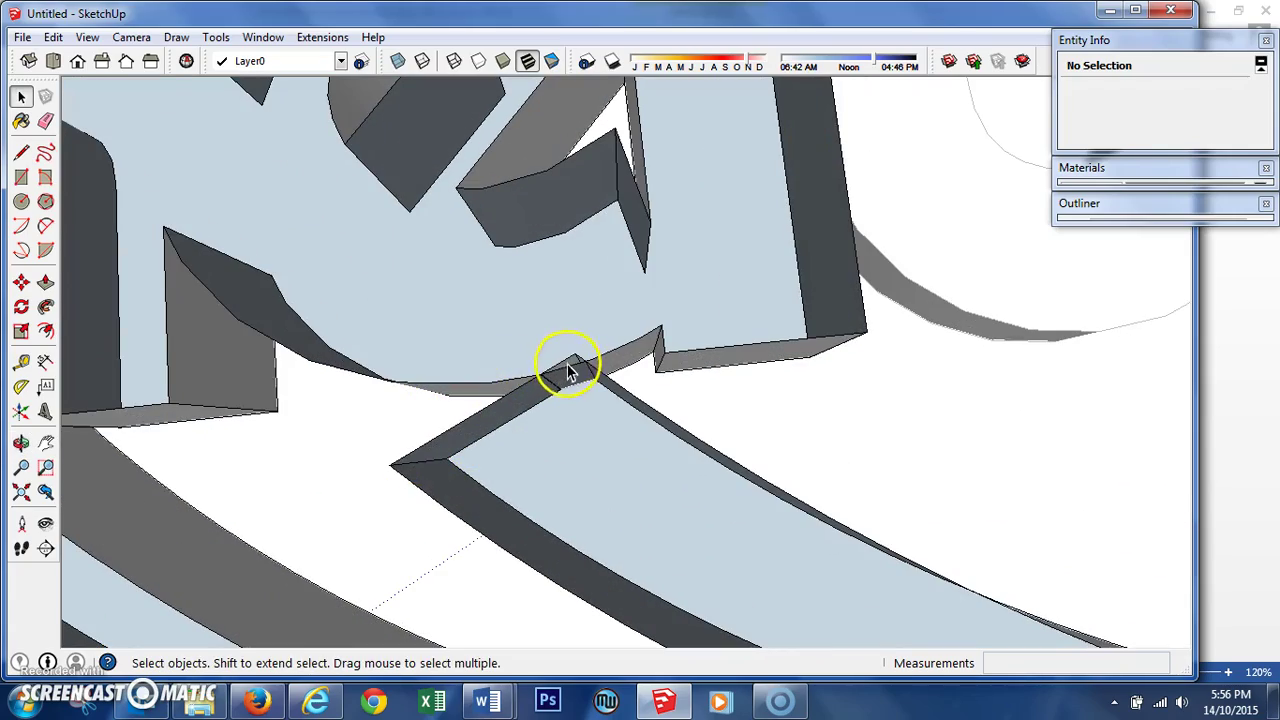
middle_drag(524, 428, 700, 294)
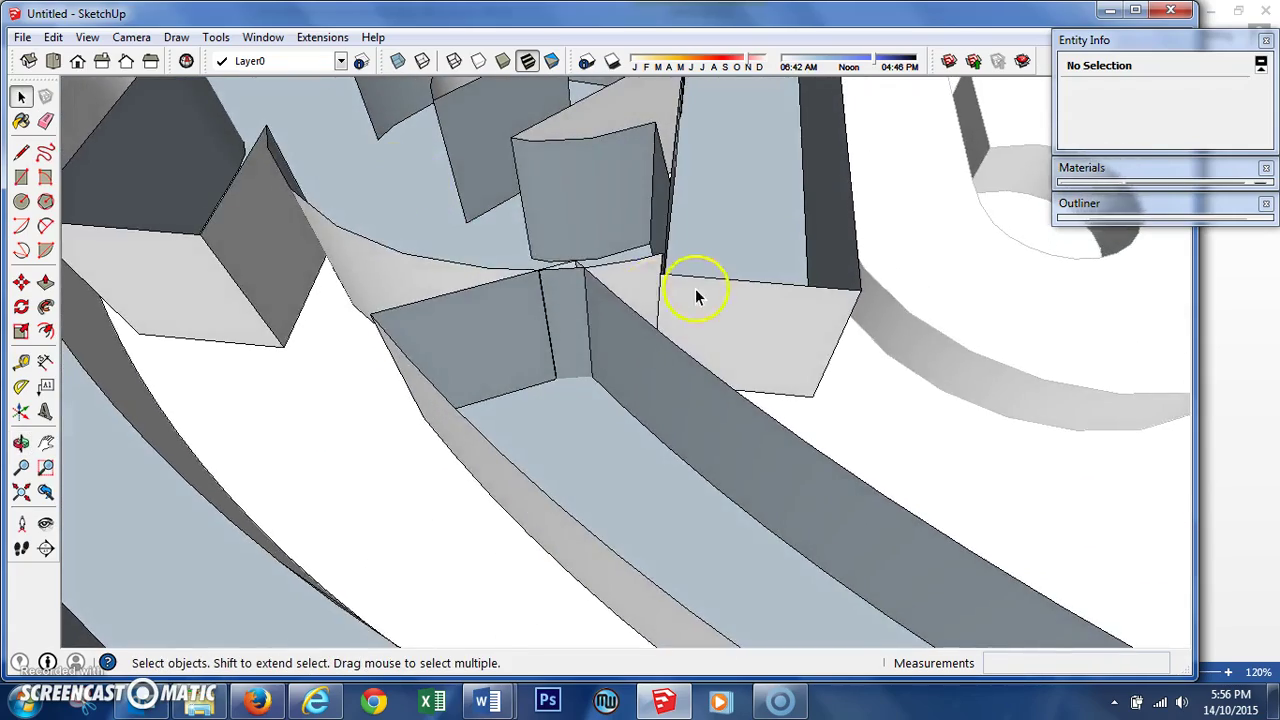
scroll(660, 280, down, 8)
Step: Undo the extrusion of the merged "hel" and fork shape and leave group editing
key(ctrl+z)
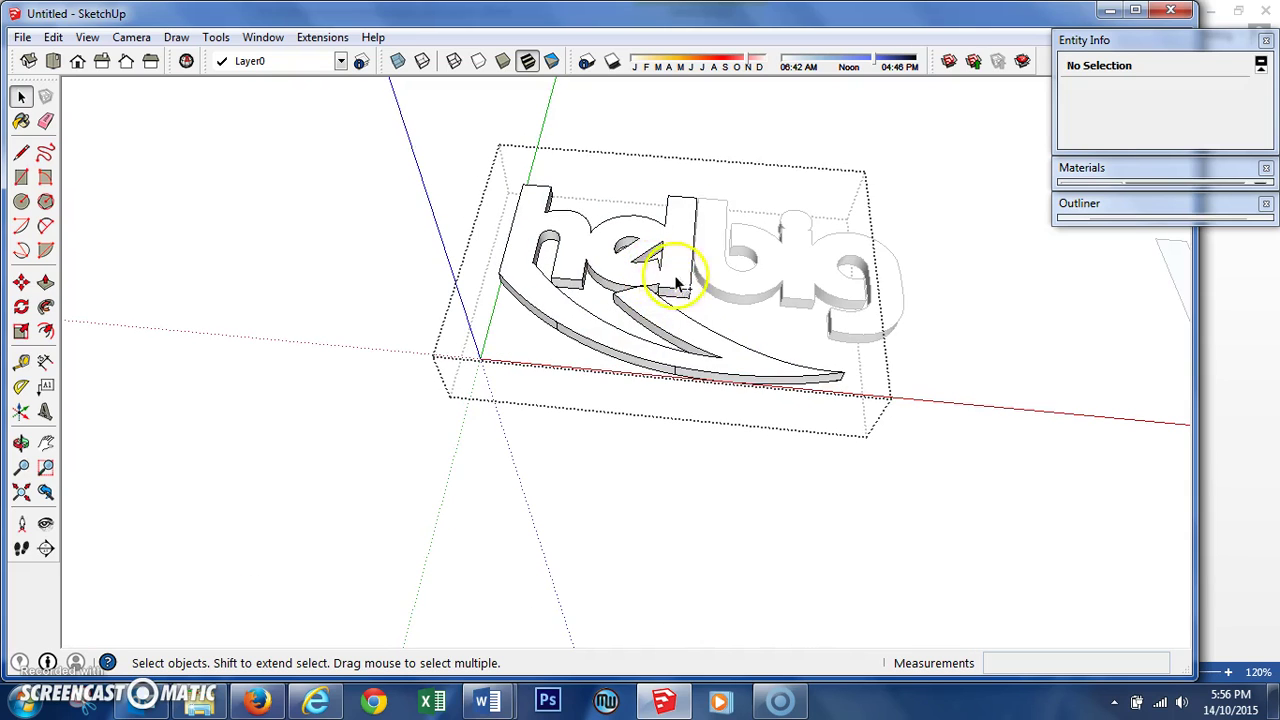
key(ctrl+z)
key(ctrl+z)
double_click(685, 296)
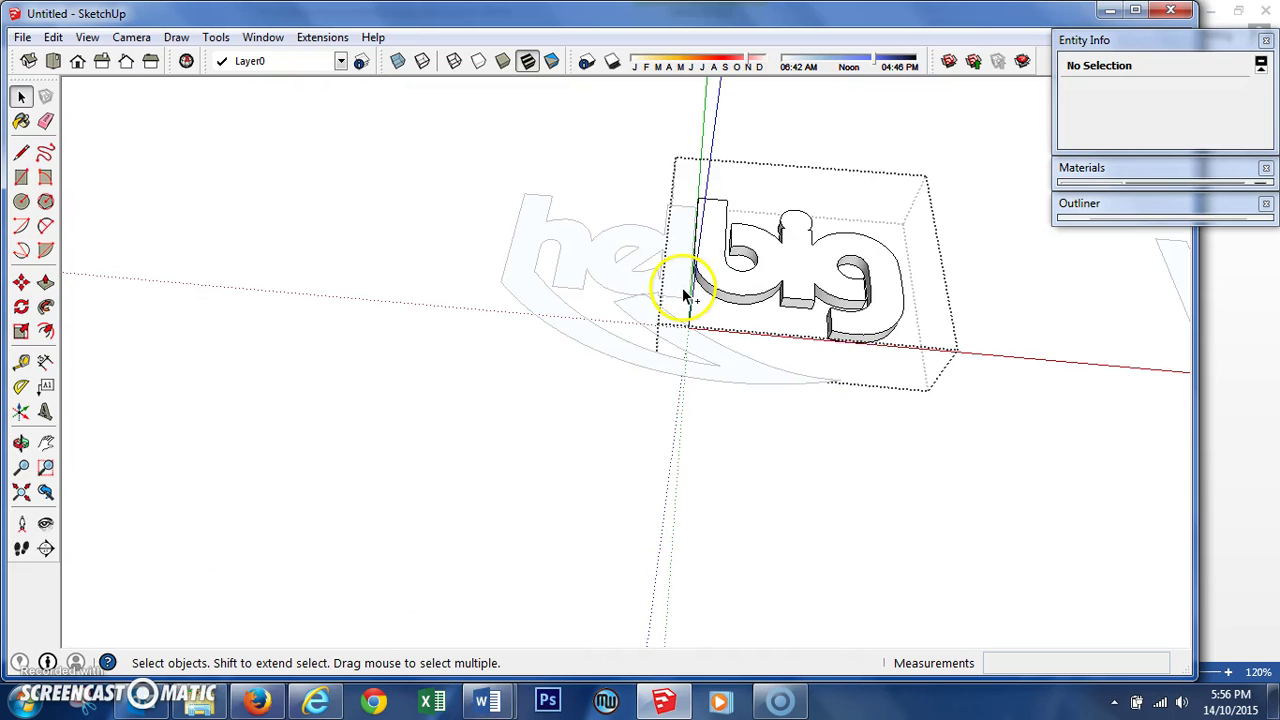
key(Escape)
Step: Inside the "hel" and fork group, delete the small triangular face where the fork tip overlaps the e
scroll(570, 313, up, 8)
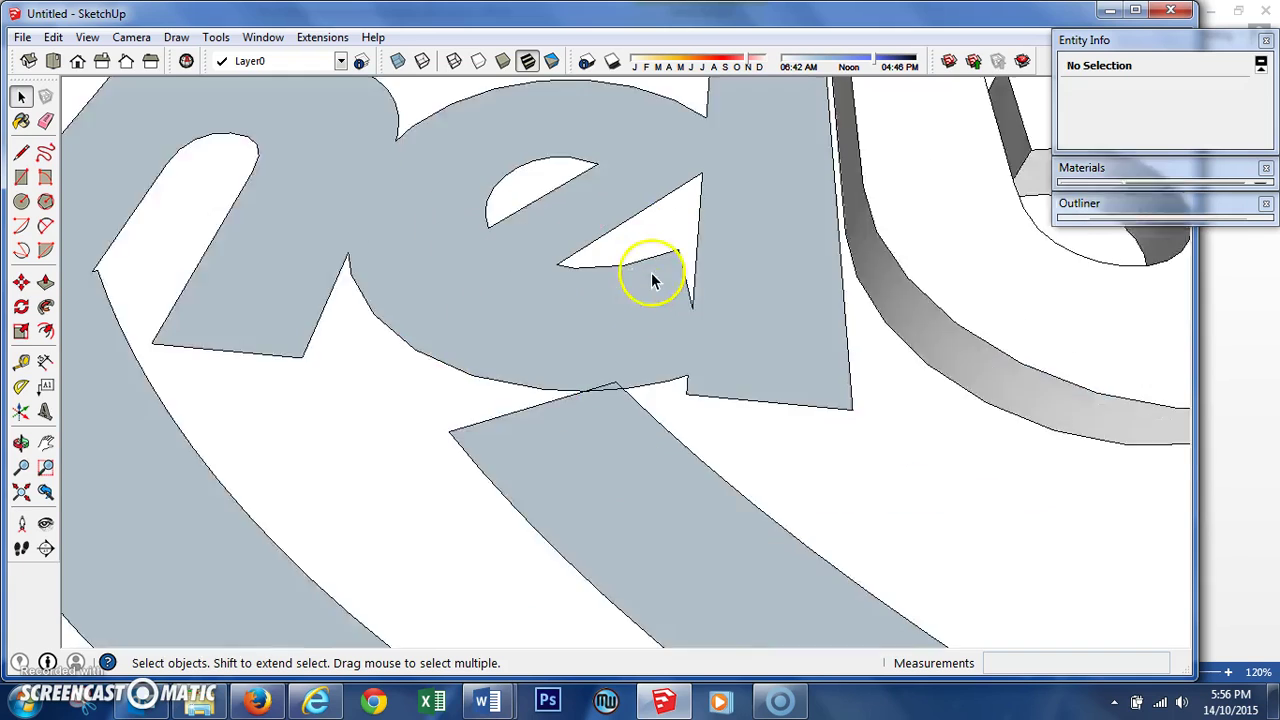
click(570, 492)
click(573, 488)
scroll(573, 492, up, 2)
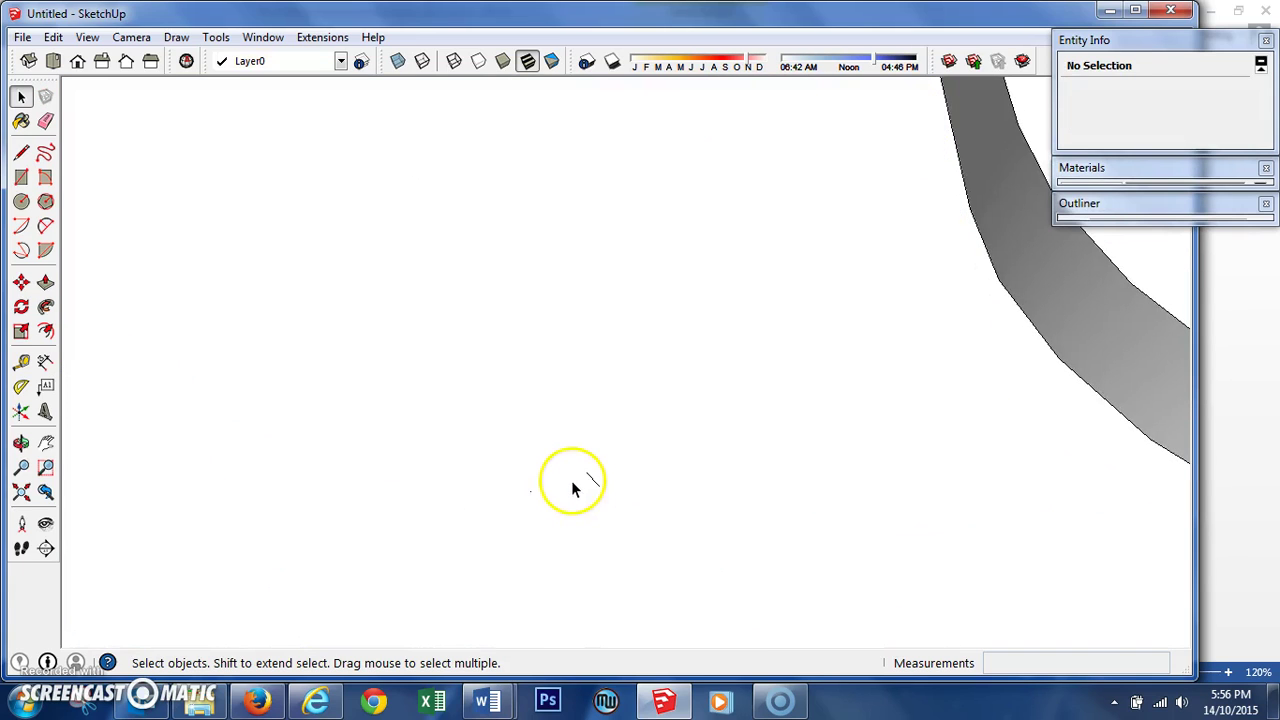
scroll(573, 488, down, 1)
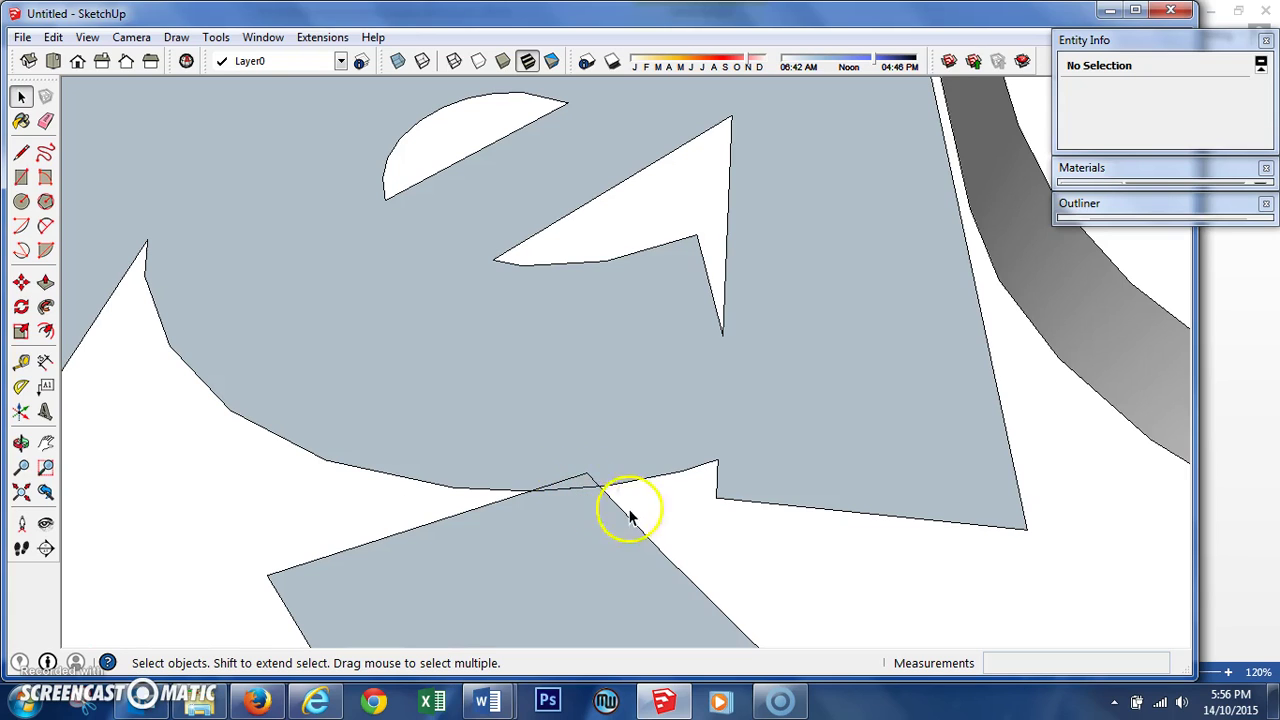
click(592, 431)
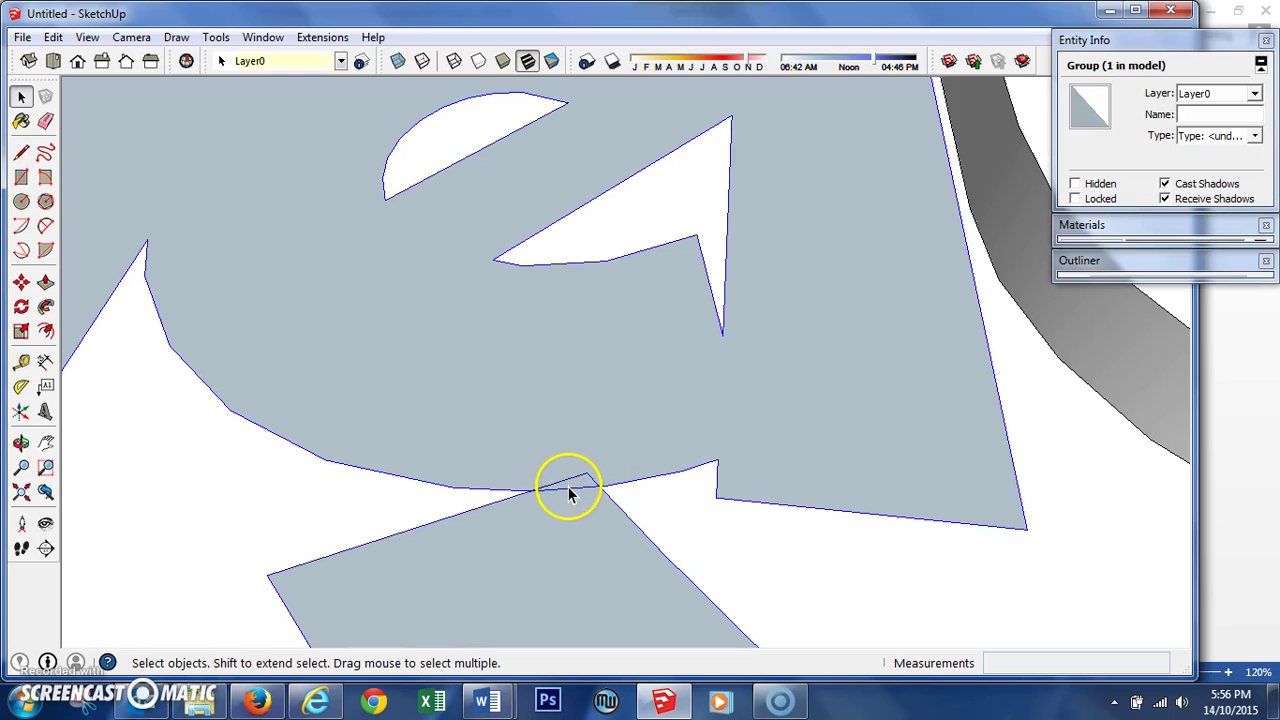
click(567, 492)
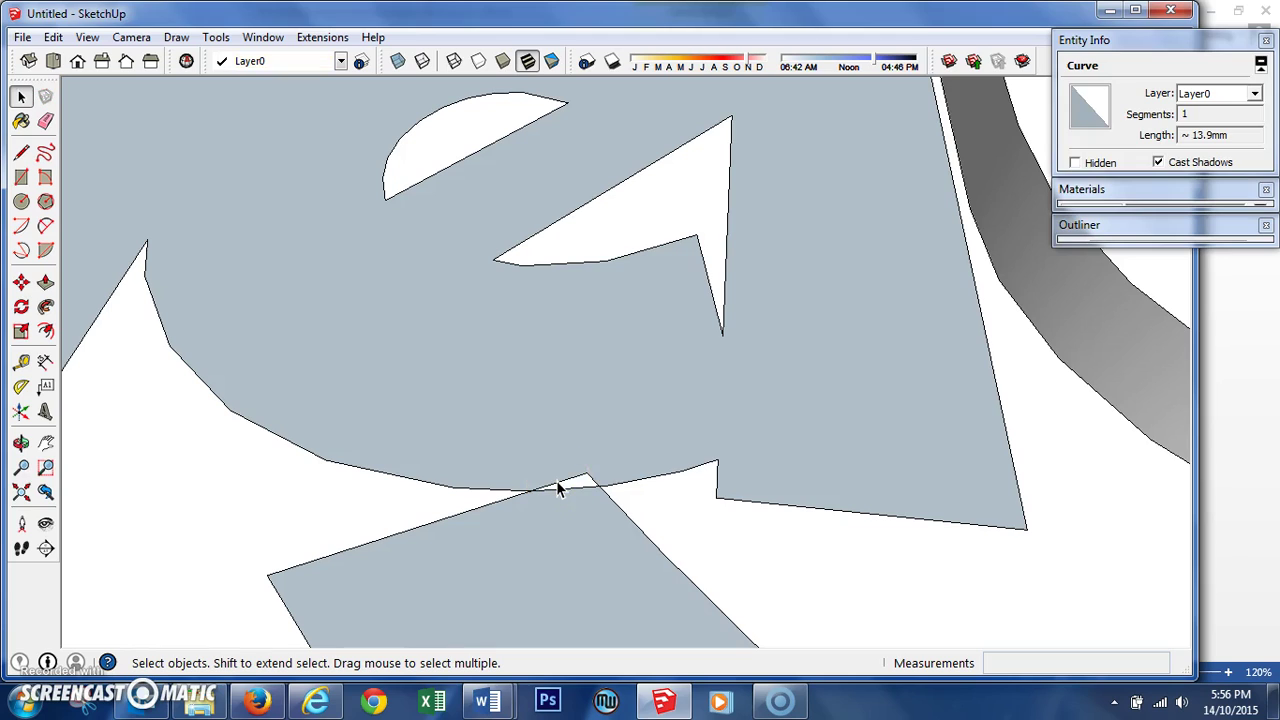
click(558, 488)
Step: Delete the leftover overlap edges and the curve segment of the e that separates it from the fork tip
click(588, 486)
click(590, 478)
click(578, 476)
click(575, 482)
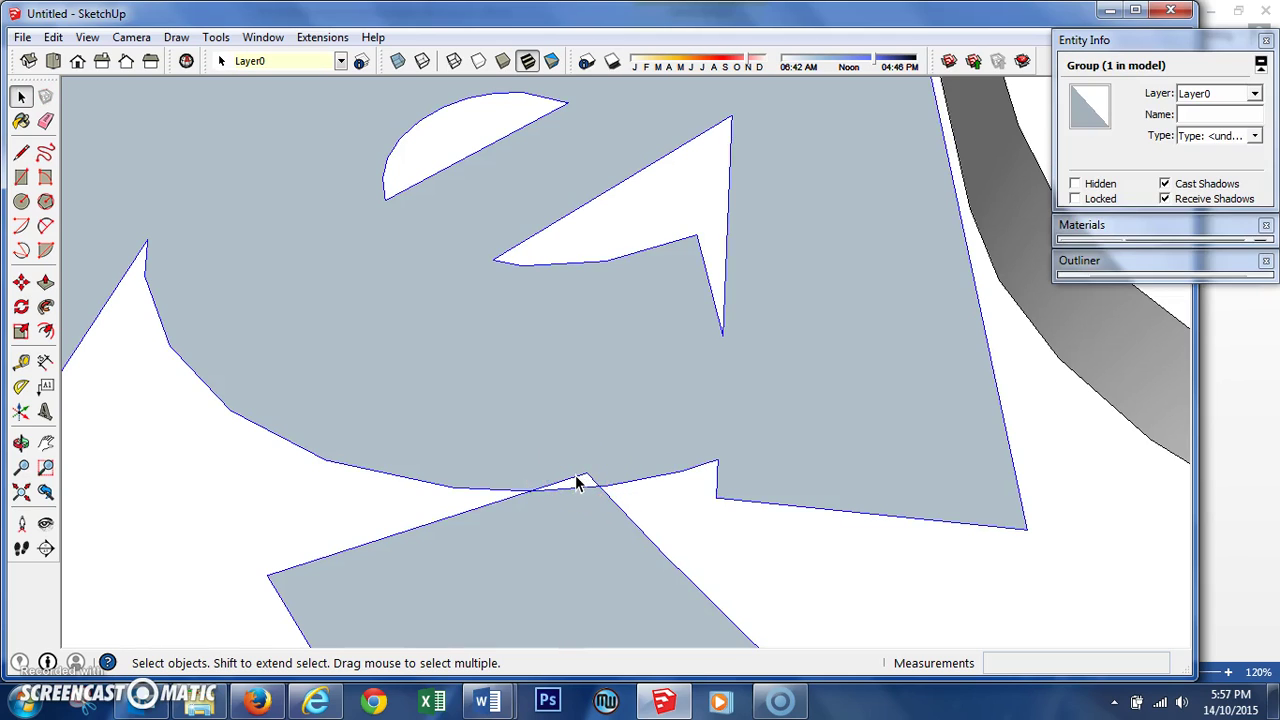
double_click(577, 483)
triple_click(576, 484)
click(572, 486)
key(Delete)
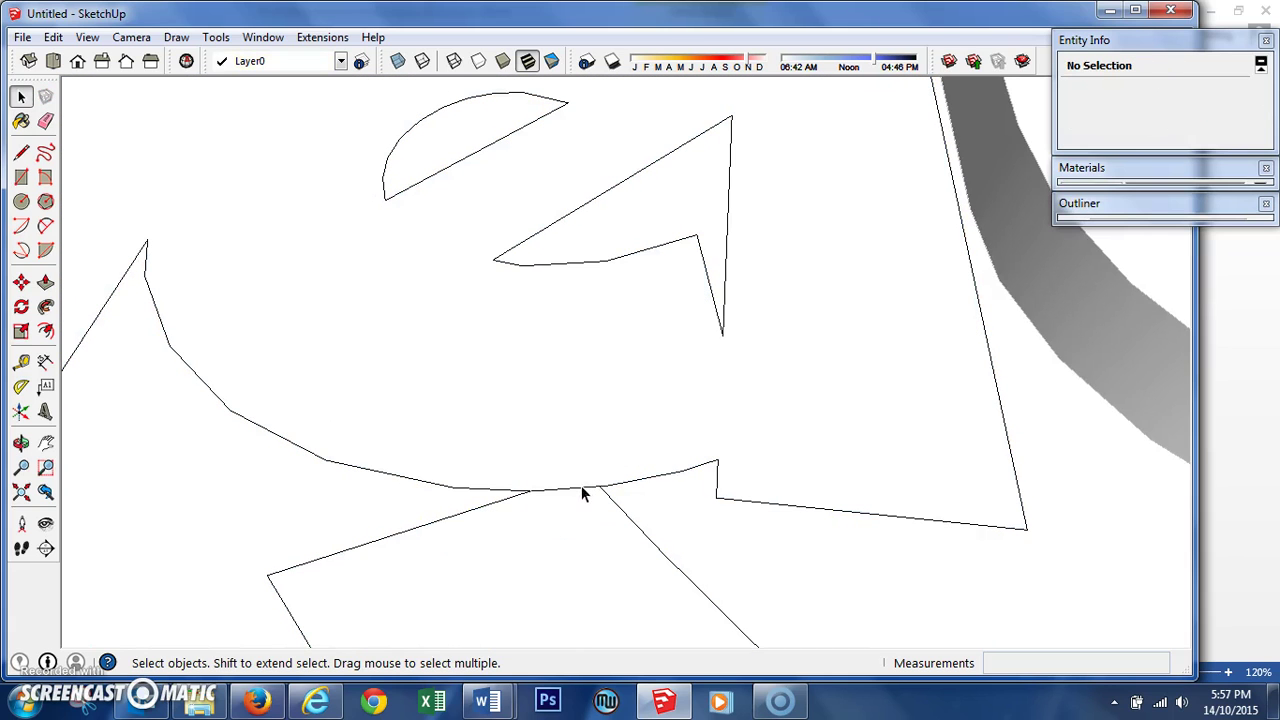
middle_drag(592, 440, 617, 503)
scroll(623, 499, down, 5)
scroll(600, 457, up, 4)
middle_drag(609, 457, 666, 371)
scroll(603, 507, down, 3)
scroll(604, 508, up, 6)
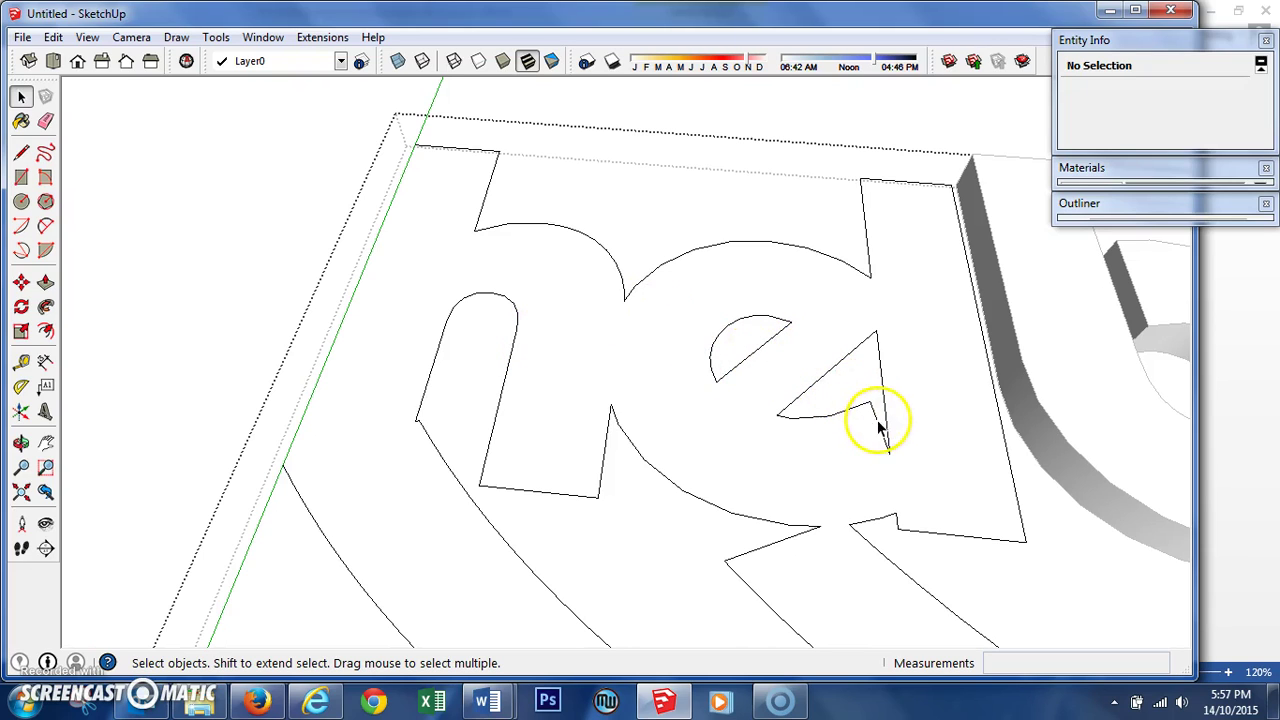
Step: Replace the slanted edge of the opening between e and l, and retrace the short notch edge below it to restore the face
key(l)
key(space)
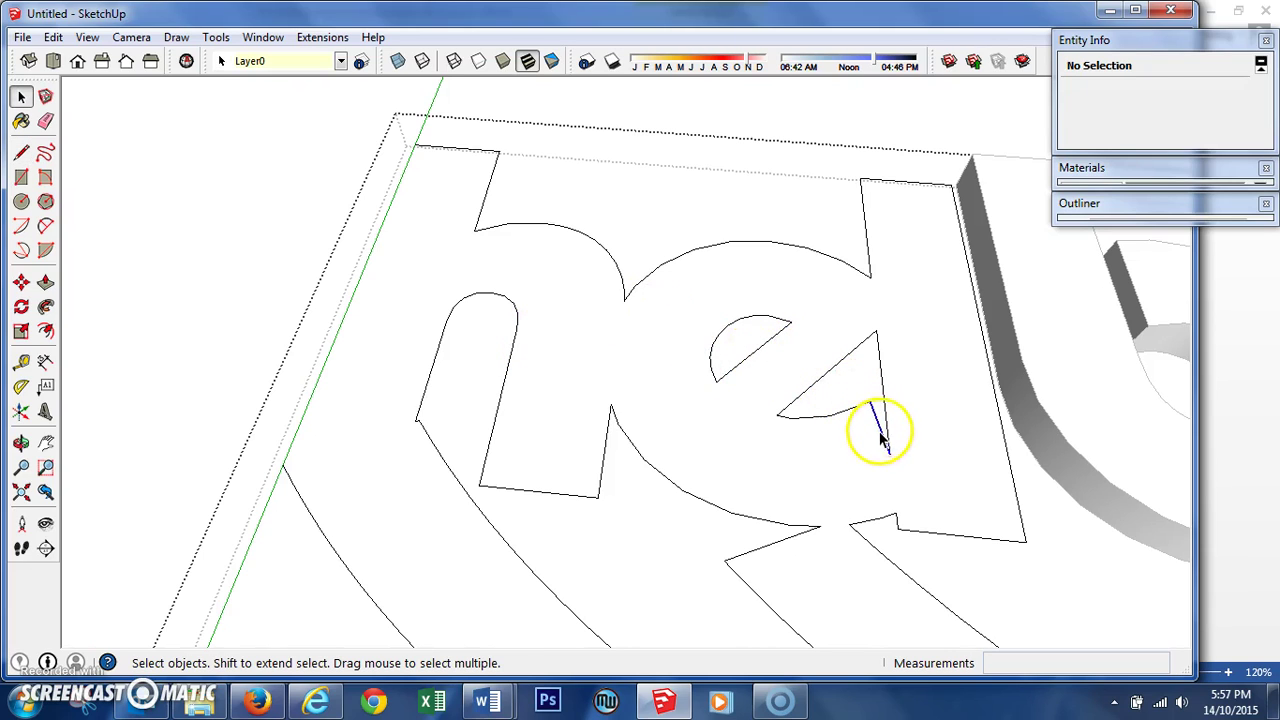
click(884, 445)
key(Delete)
key(l)
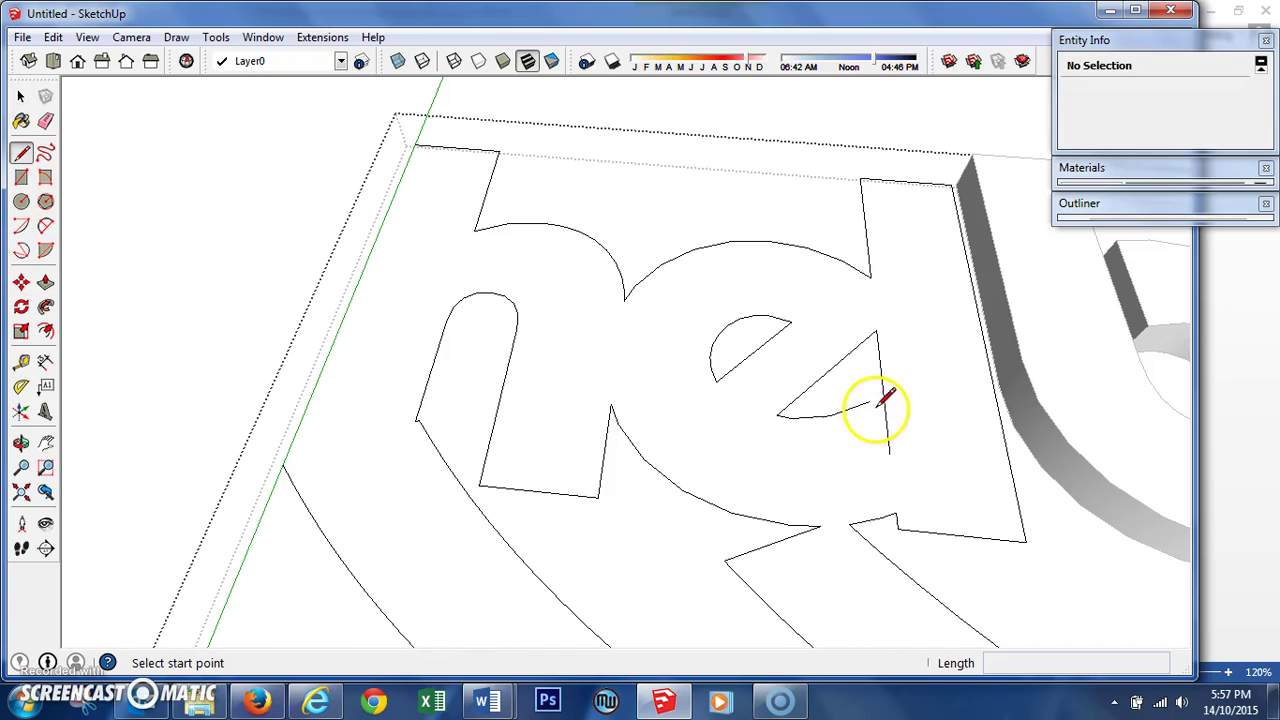
click(869, 403)
click(888, 451)
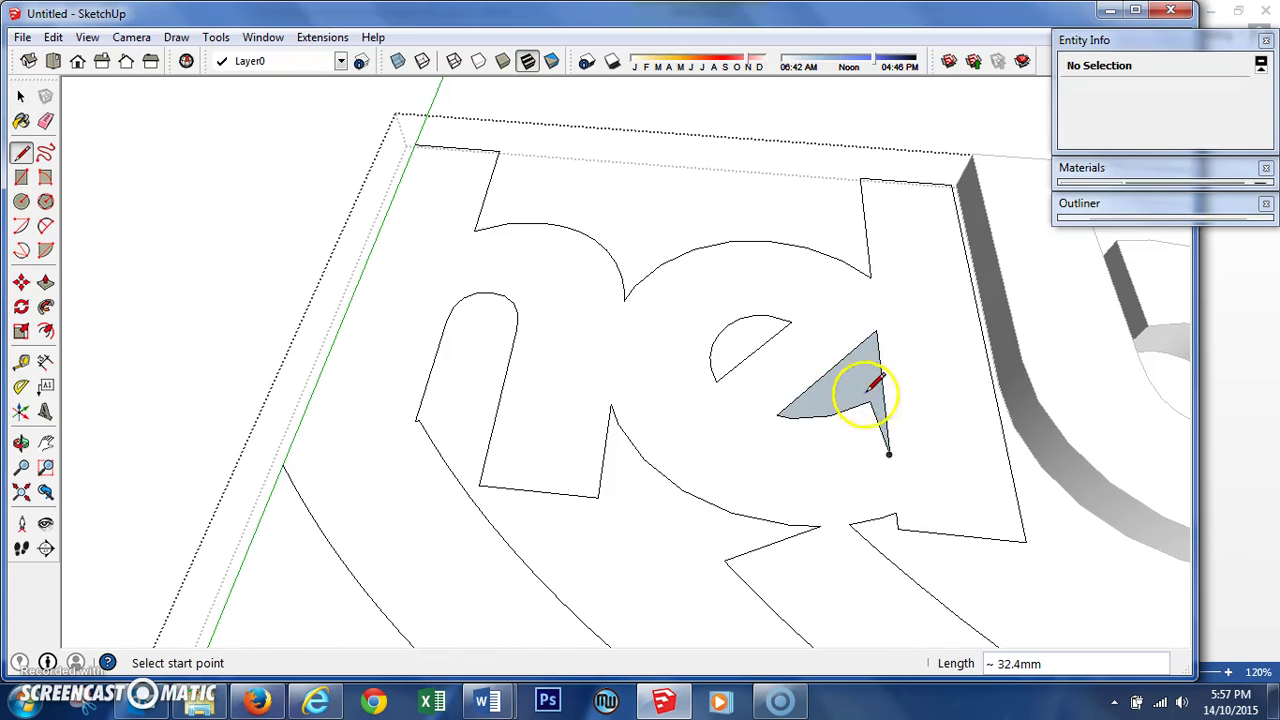
click(896, 512)
click(902, 528)
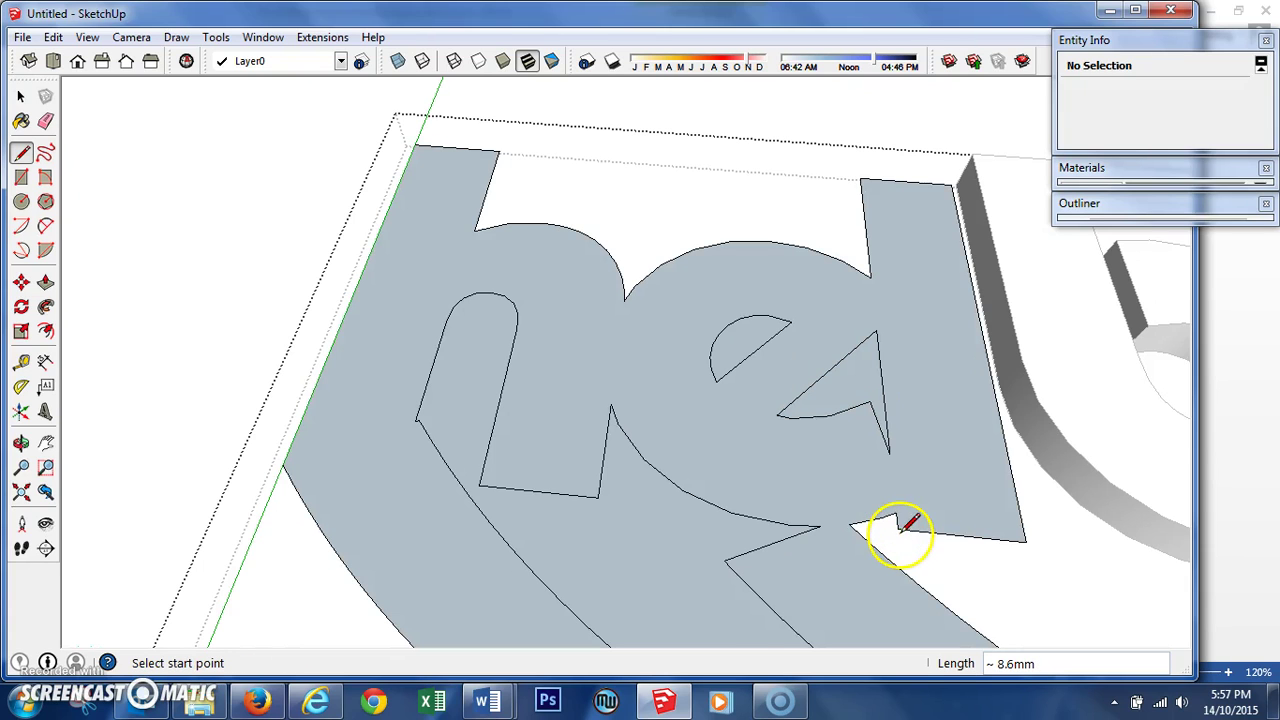
Step: Delete the face filling the opening between the e and the l
key(space)
click(855, 378)
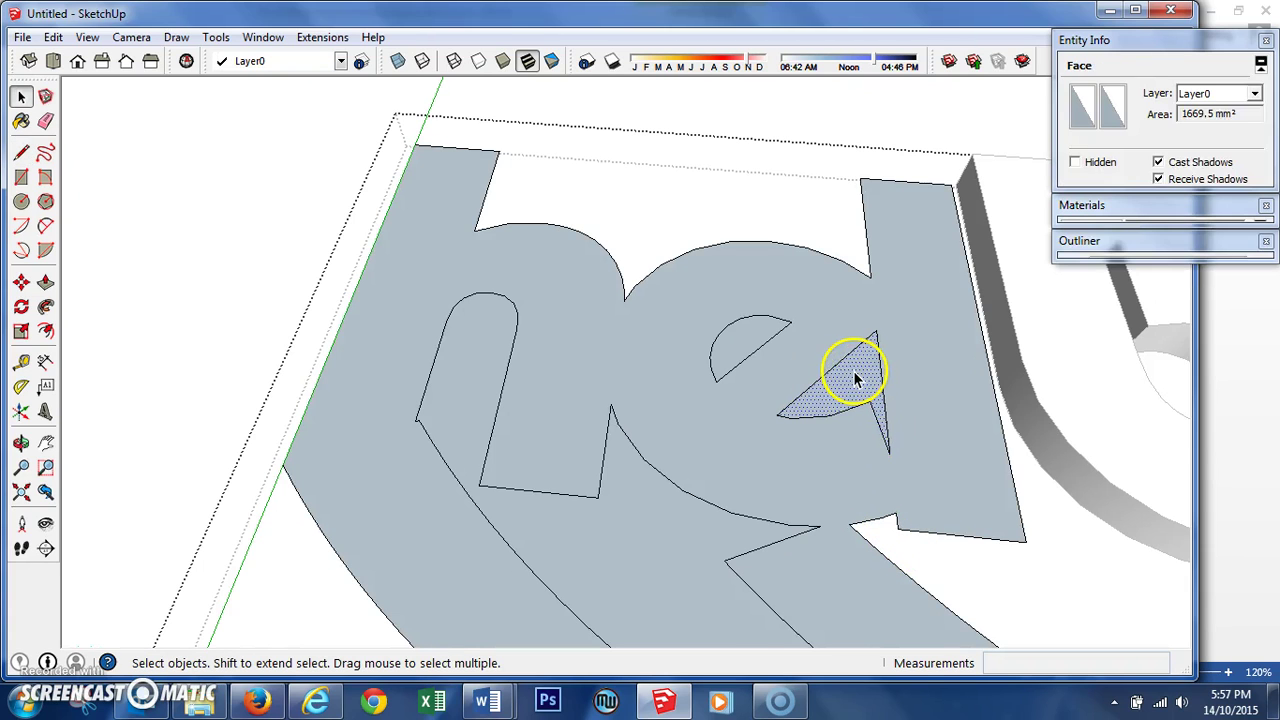
key(Delete)
Step: Try to delete the face inside the upper eye of the e
click(734, 352)
key(Delete)
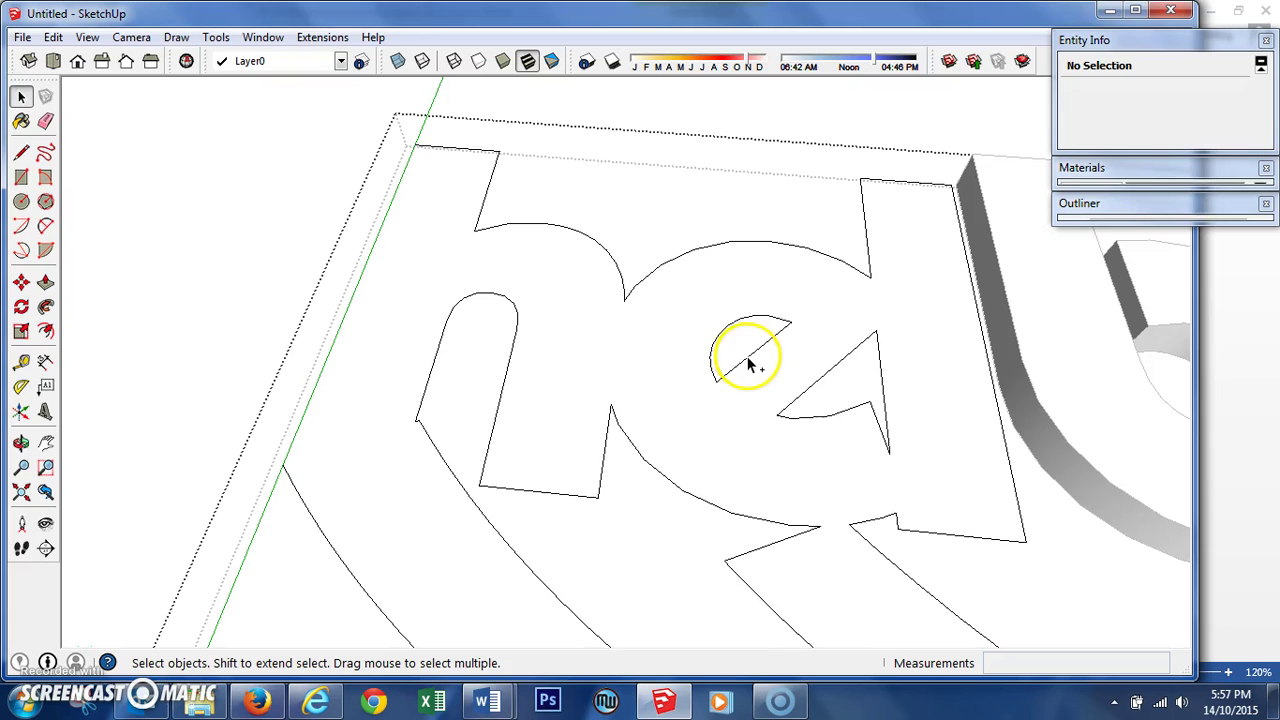
key(ctrl+z)
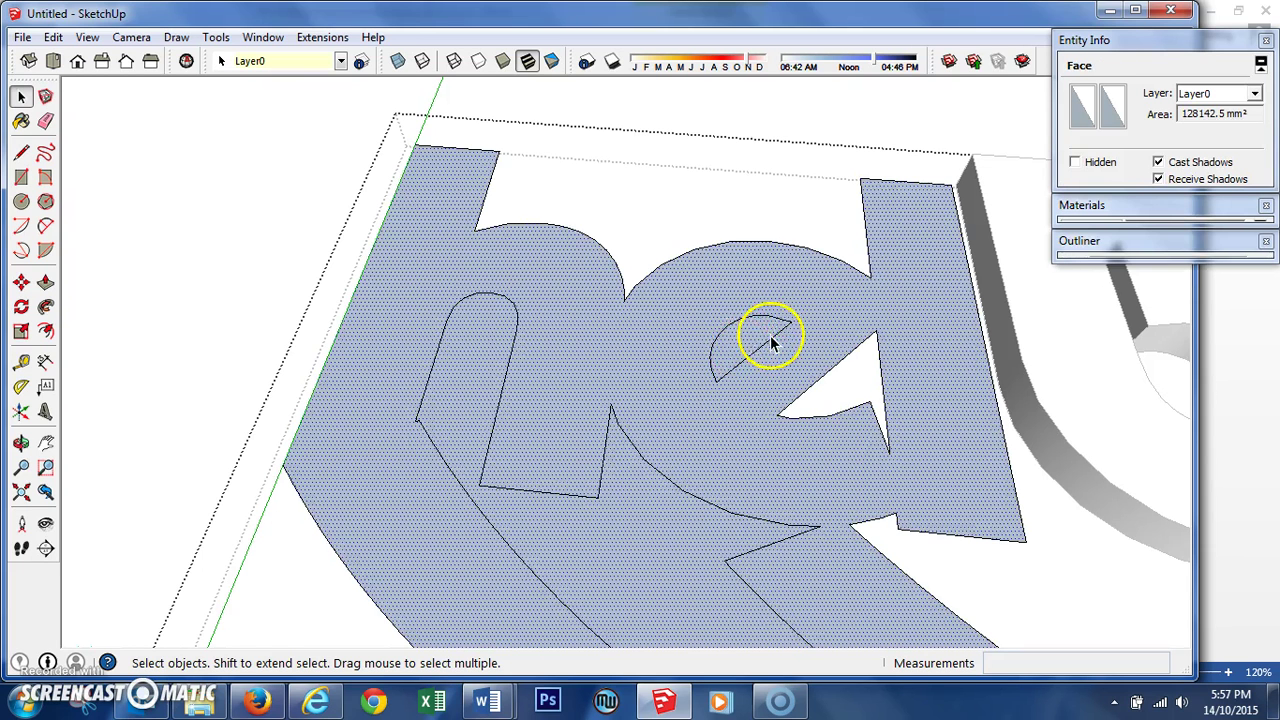
Step: Retrace the straight slanted edge of the upper eye of the e and delete the face inside the eye
key(l)
click(716, 381)
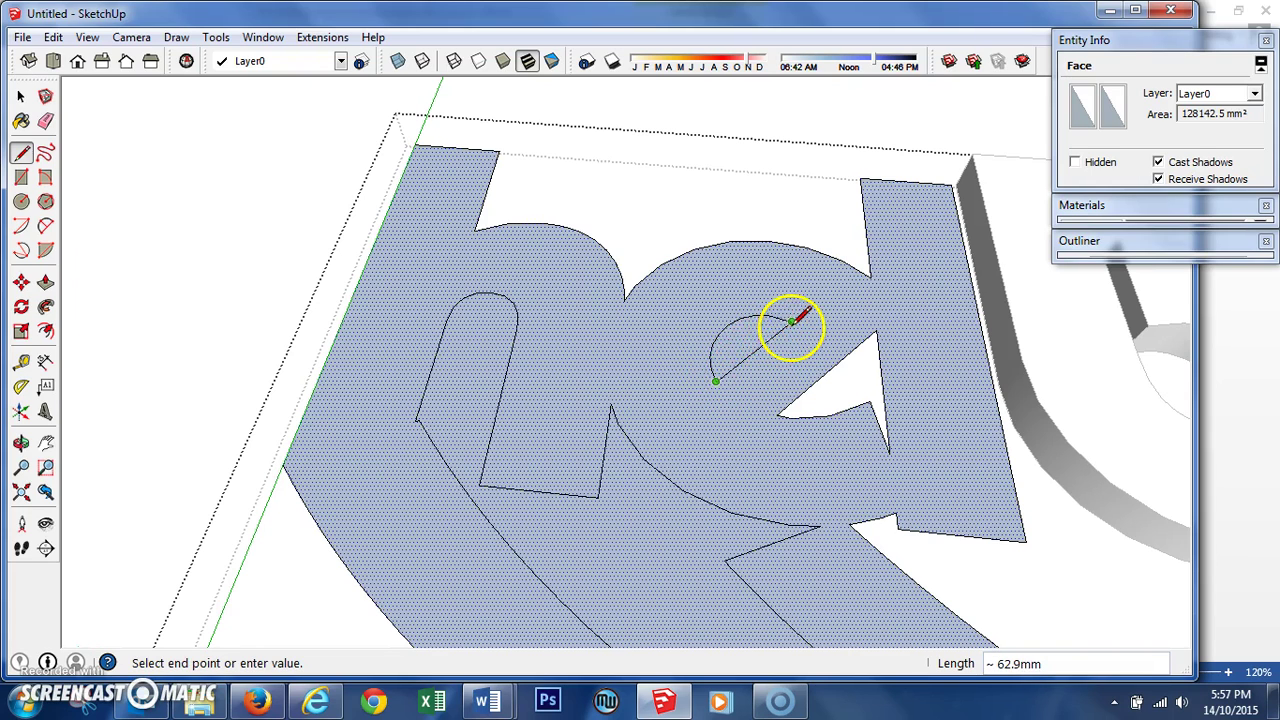
click(795, 322)
key(space)
click(757, 334)
key(Delete)
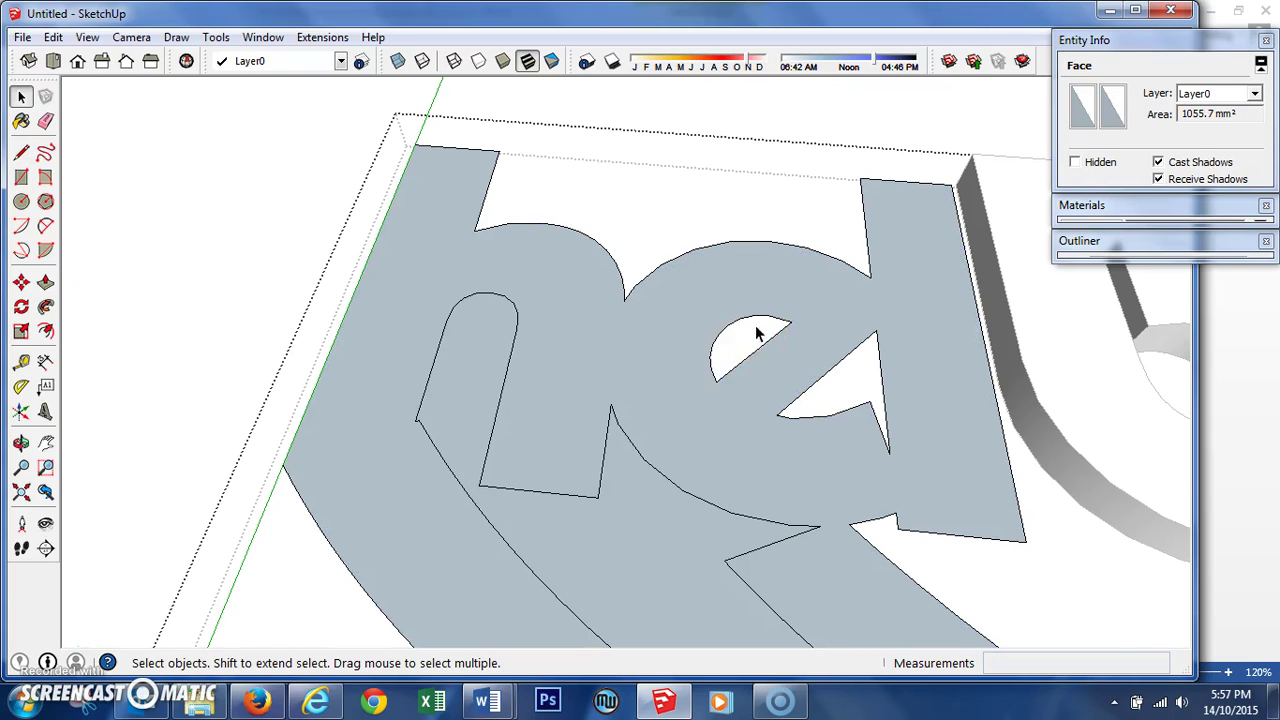
Step: Retrace the slanted fork edge from the tip under the e to its notch corner, and delete the face enclosed between letters and fork
middle_drag(757, 334, 743, 322)
click(745, 440)
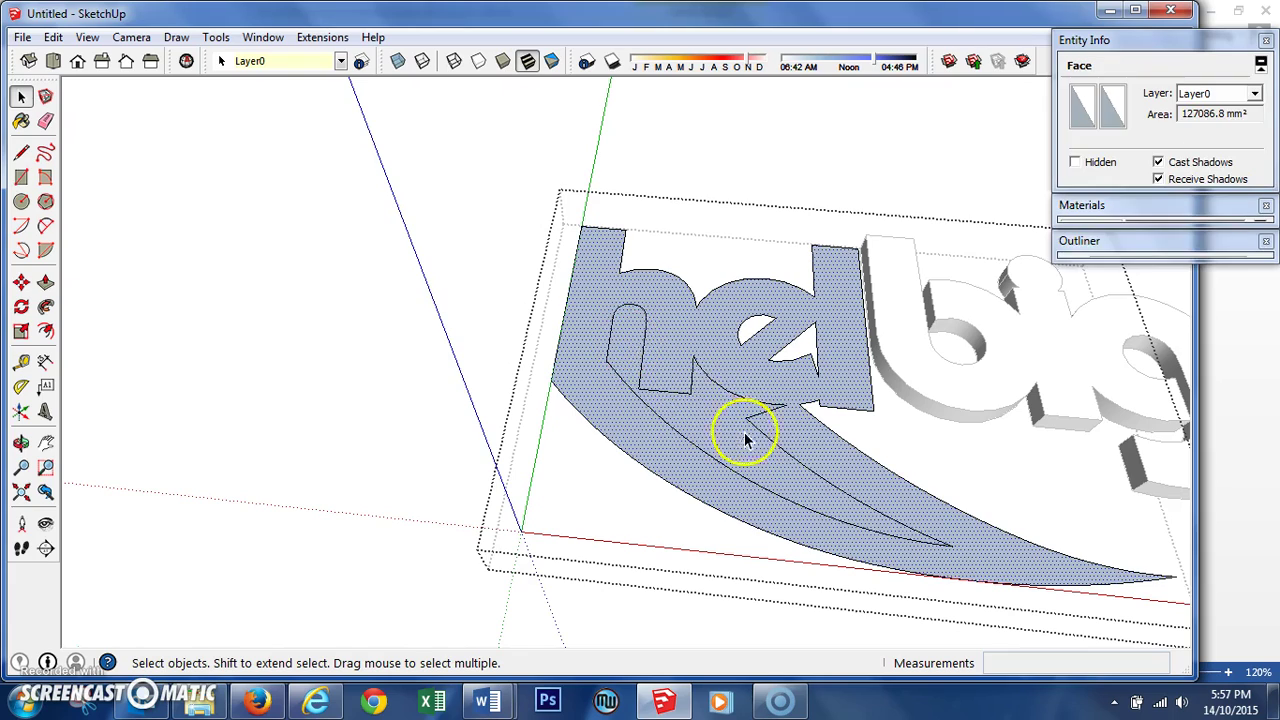
scroll(750, 428, up, 8)
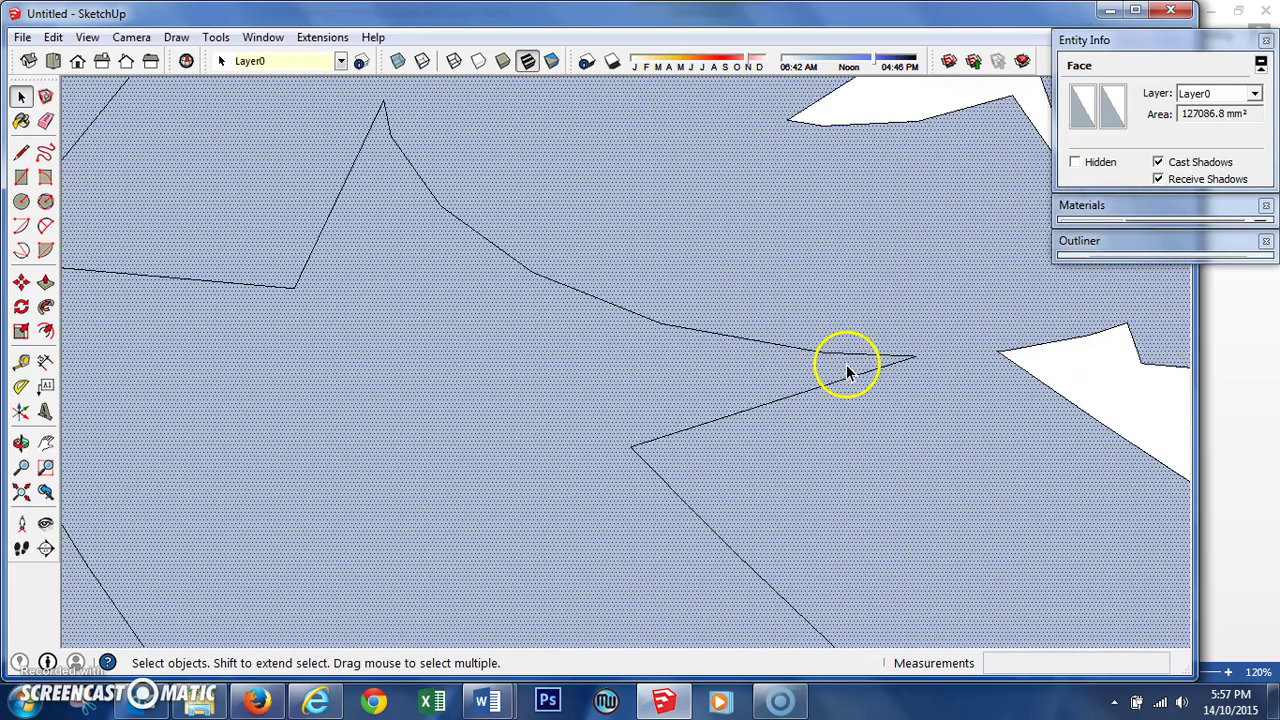
key(l)
click(914, 356)
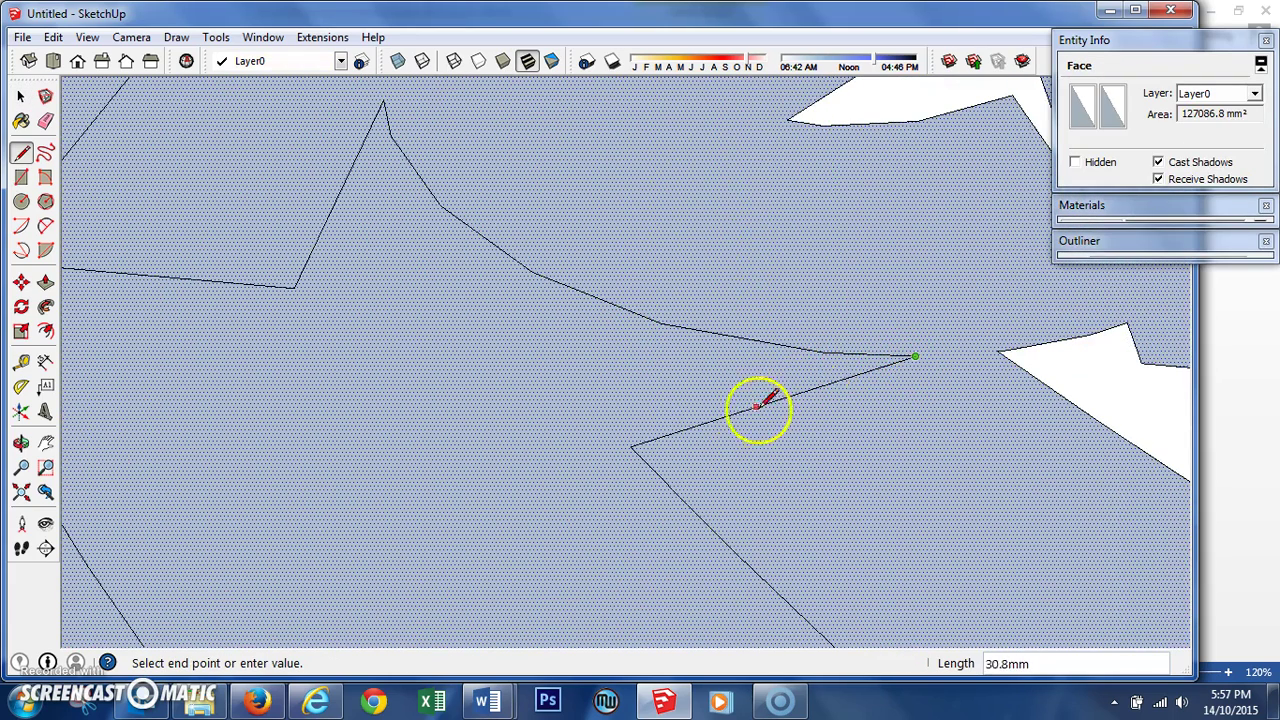
click(636, 448)
key(space)
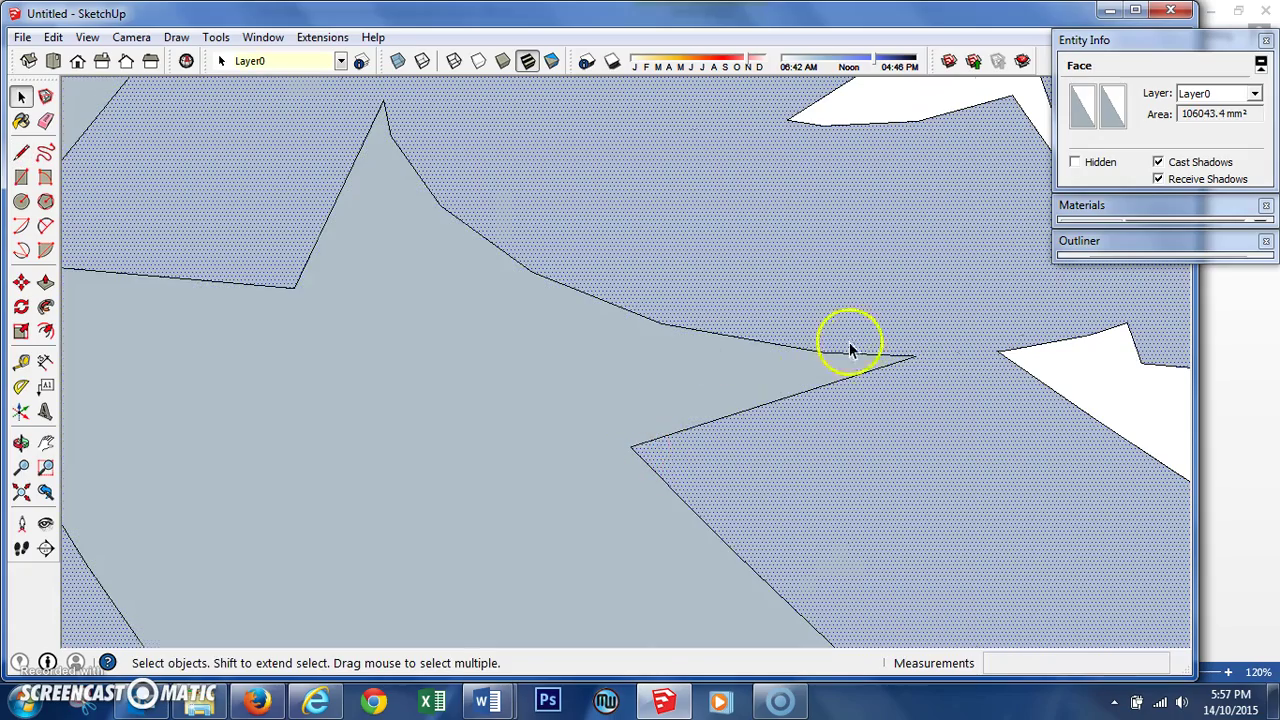
scroll(849, 342, down, 5)
key(ctrl+t)
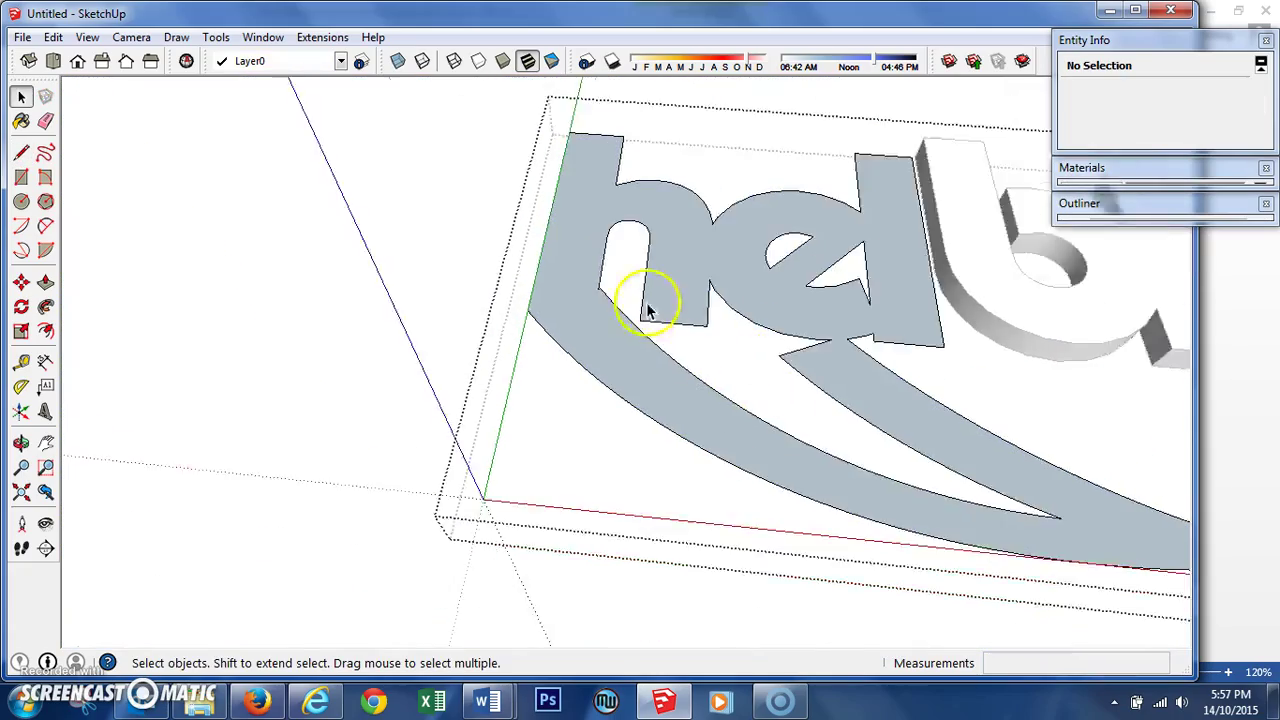
Step: Extrude the merged hel and fork face up to the top of the big letters
scroll(648, 310, down, 3)
scroll(686, 314, up, 4)
scroll(692, 305, down, 2)
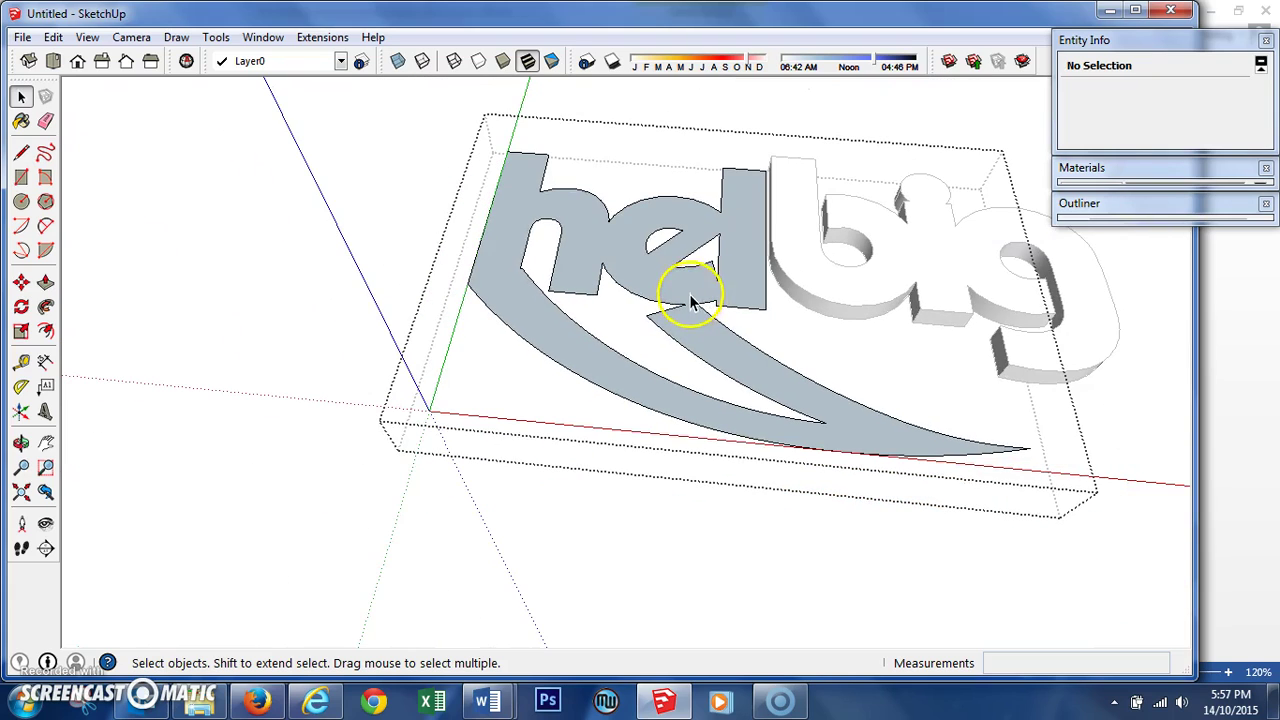
key(p)
drag(680, 291, 791, 277)
key(space)
key(ctrl+z)
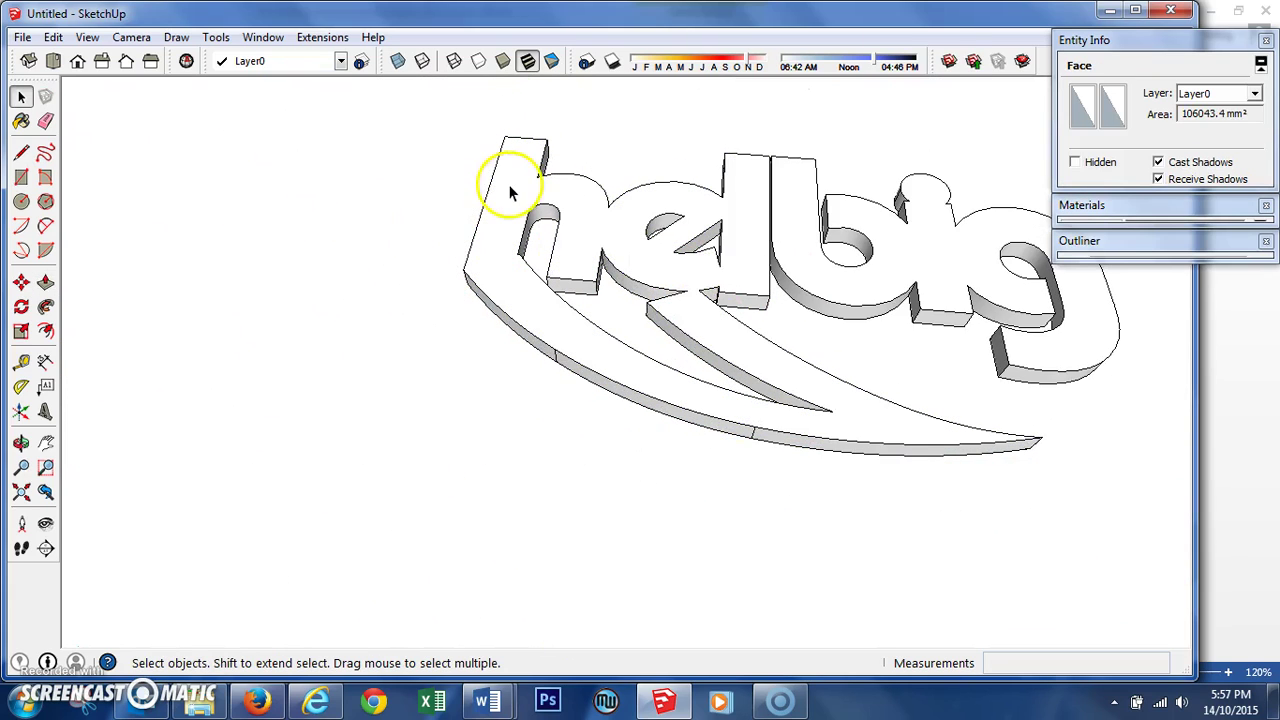
Step: Examine the extruded hel group beside the big letters from several angles
click(927, 163)
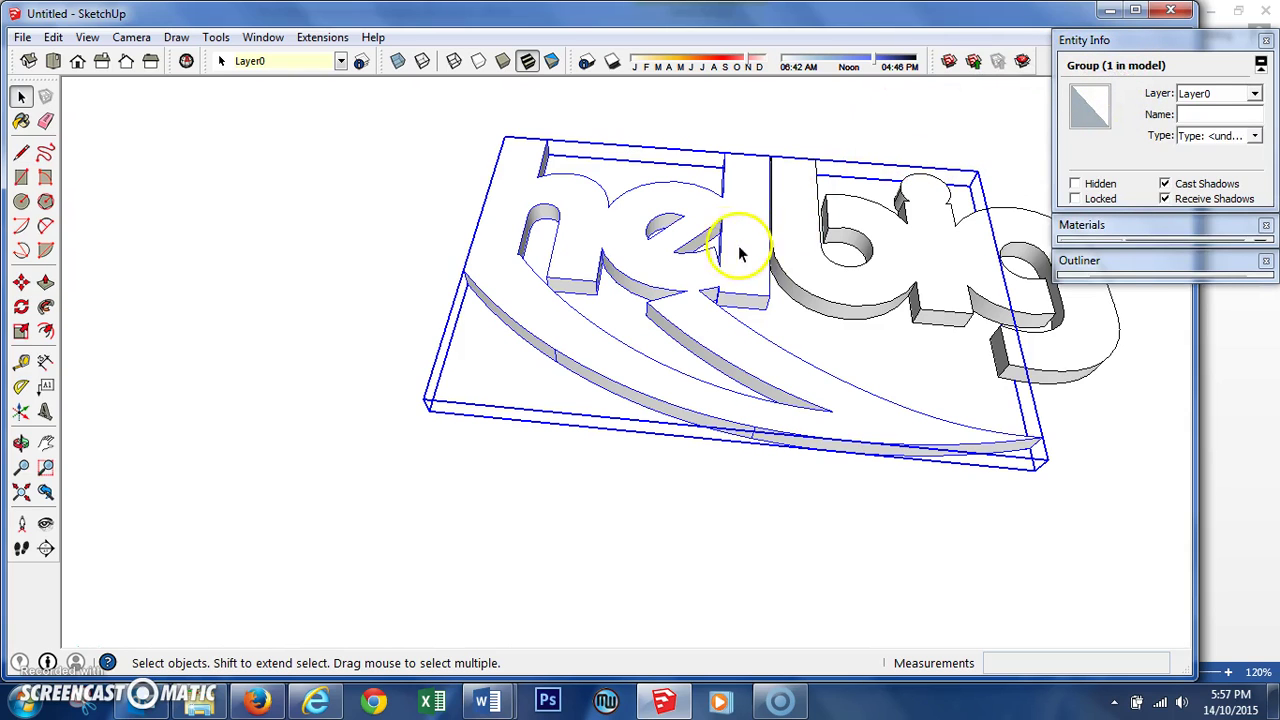
scroll(723, 270, up, 1)
middle_drag(1005, 470, 810, 608)
click(1151, 434)
scroll(734, 283, down, 2)
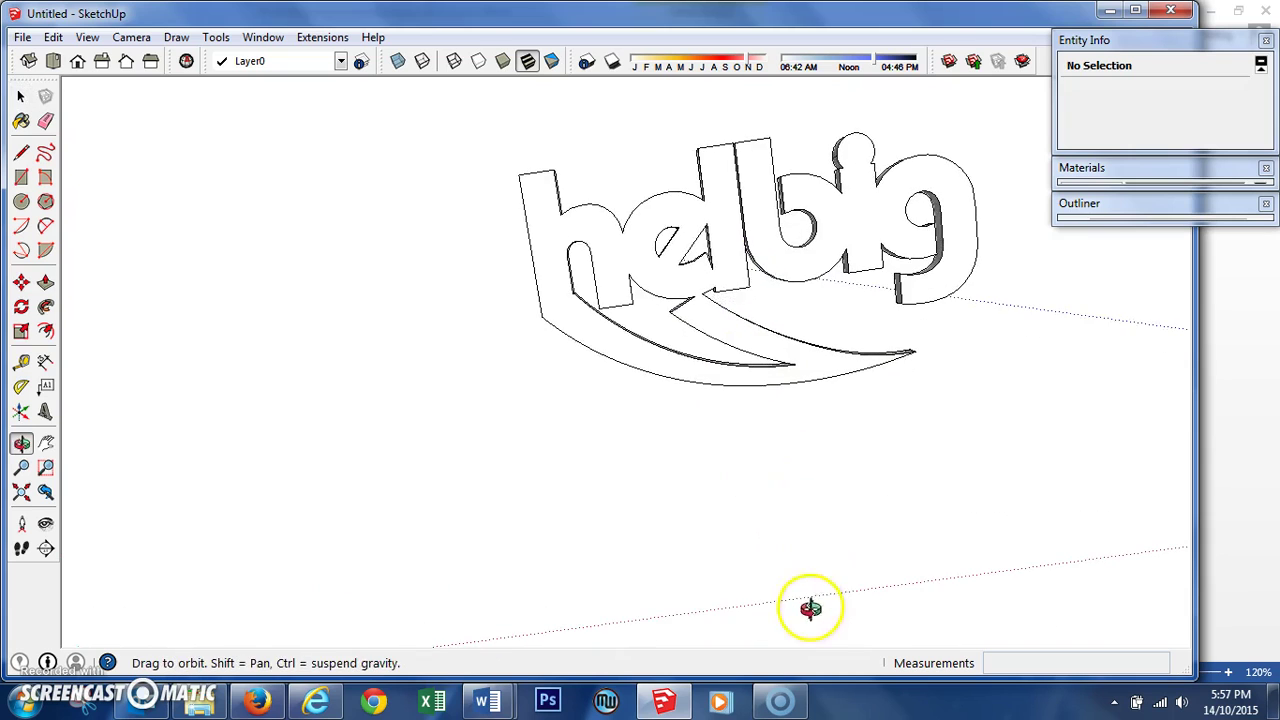
middle_drag(714, 266, 651, 229)
click(636, 232)
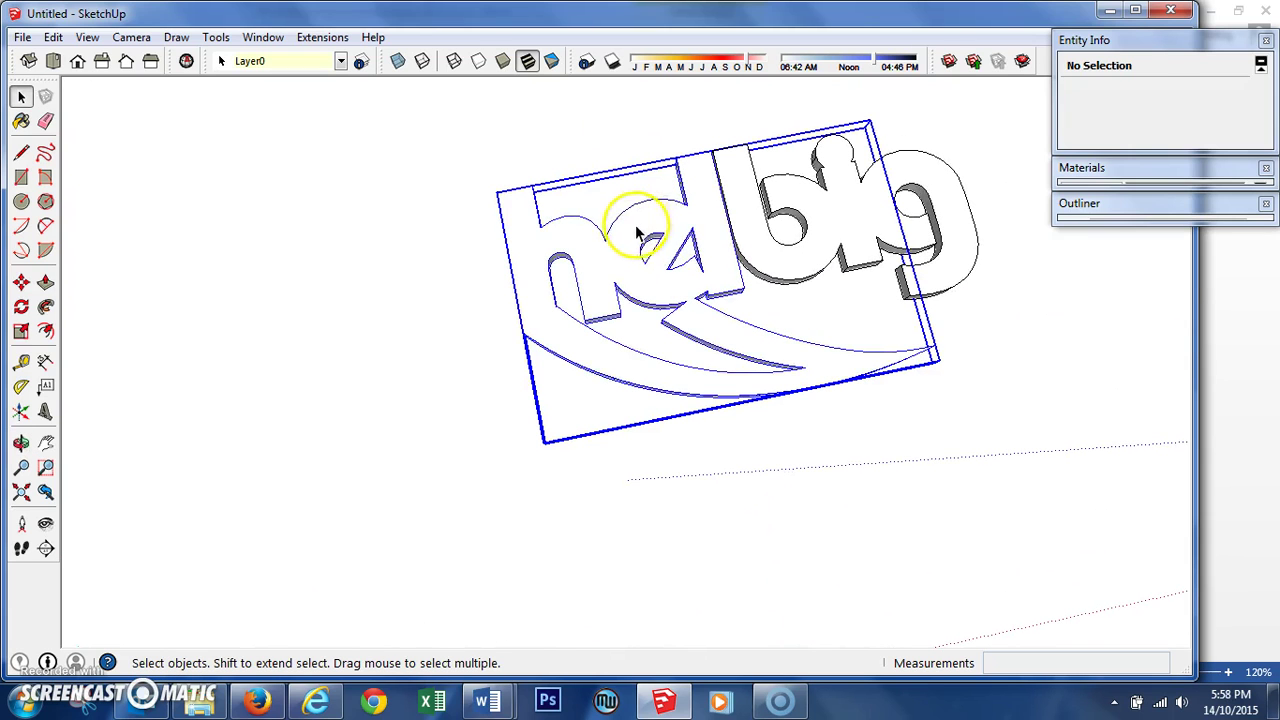
Step: Trace a 2 Point Arc along the upper curve of the thin line at the rounded end of the red tribal band's opening
scroll(553, 298, down, 5)
scroll(548, 303, down, 1)
scroll(646, 363, up, 8)
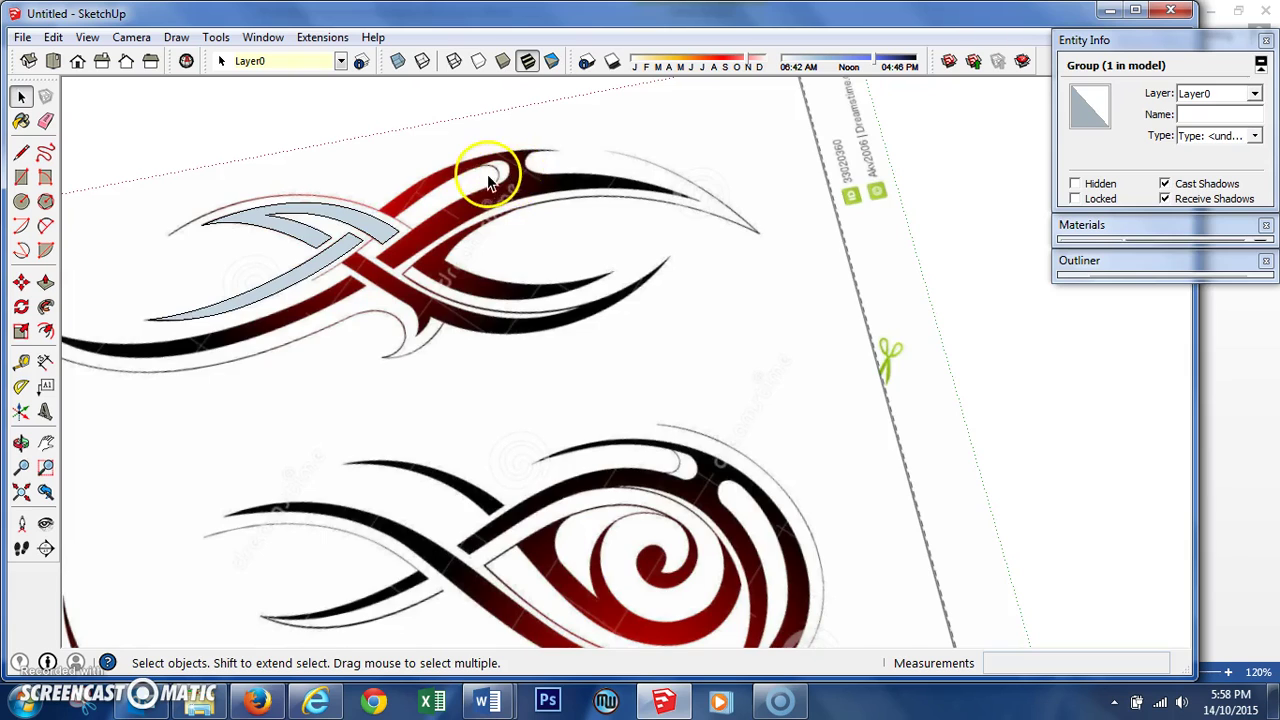
scroll(489, 172, up, 8)
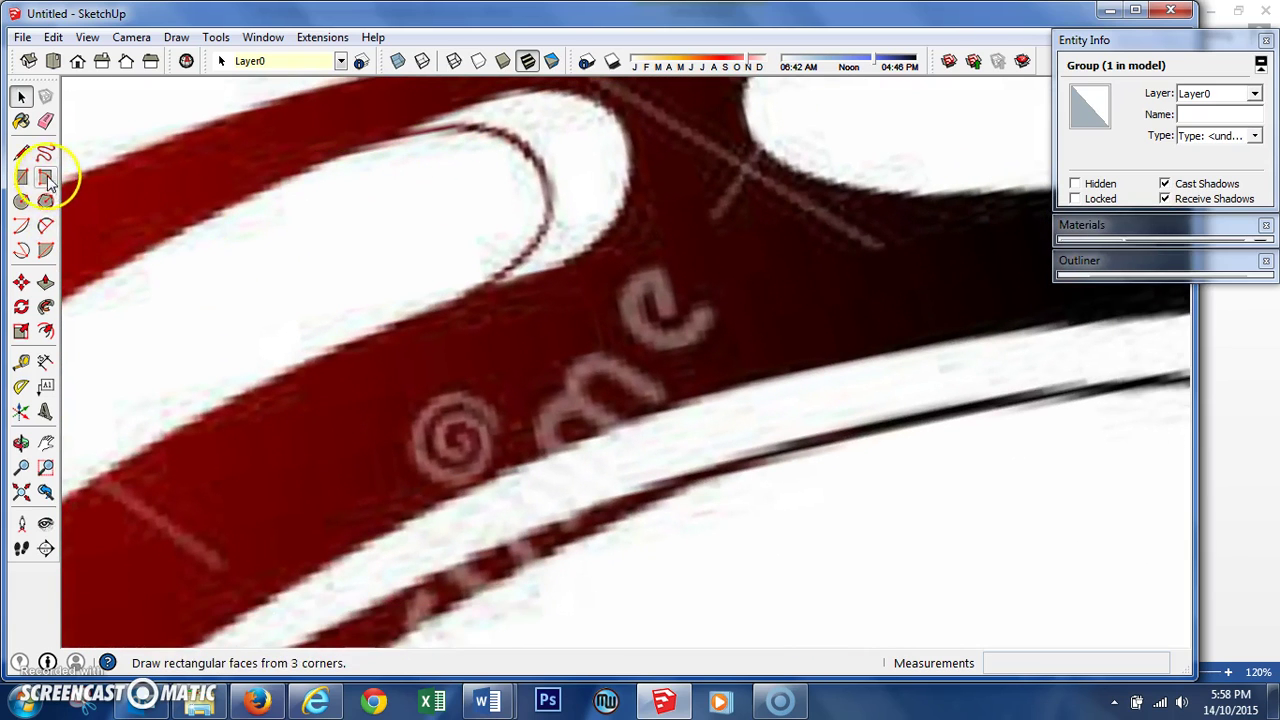
click(45, 226)
click(370, 144)
click(520, 144)
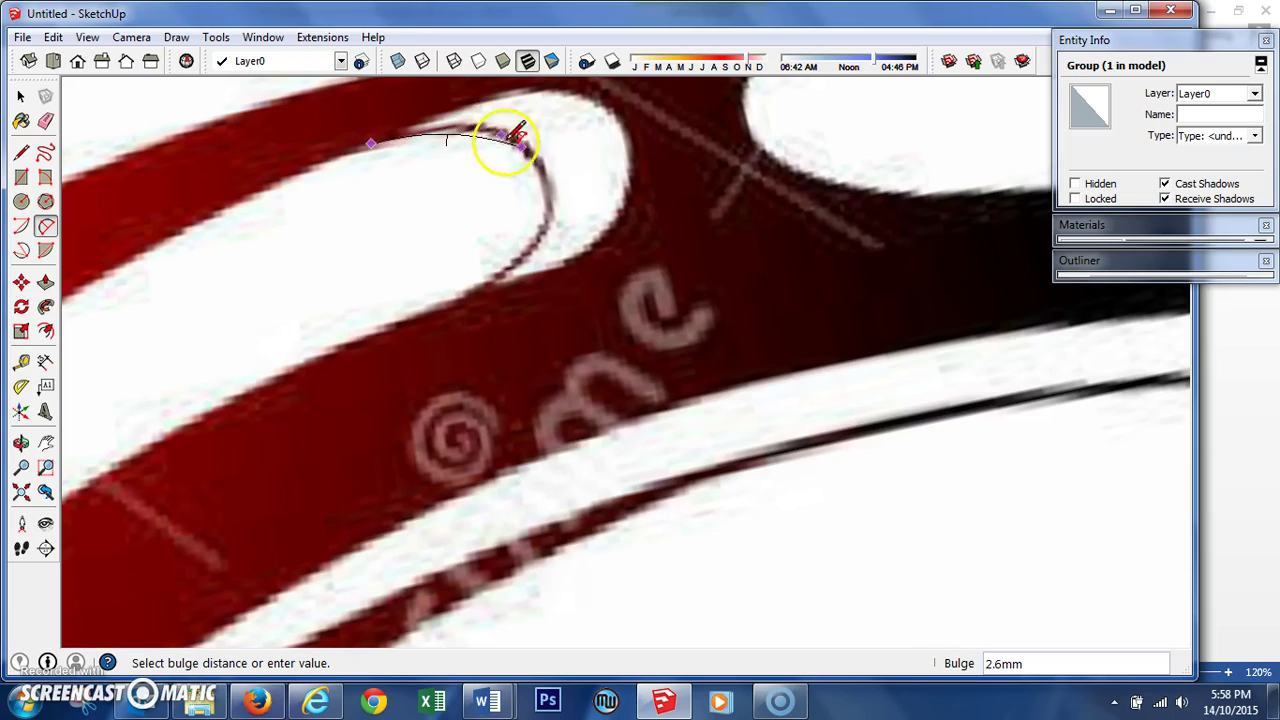
click(466, 122)
Step: Continue the trace with two connected arcs around the rounded end of the opening in the red tribal band
click(521, 147)
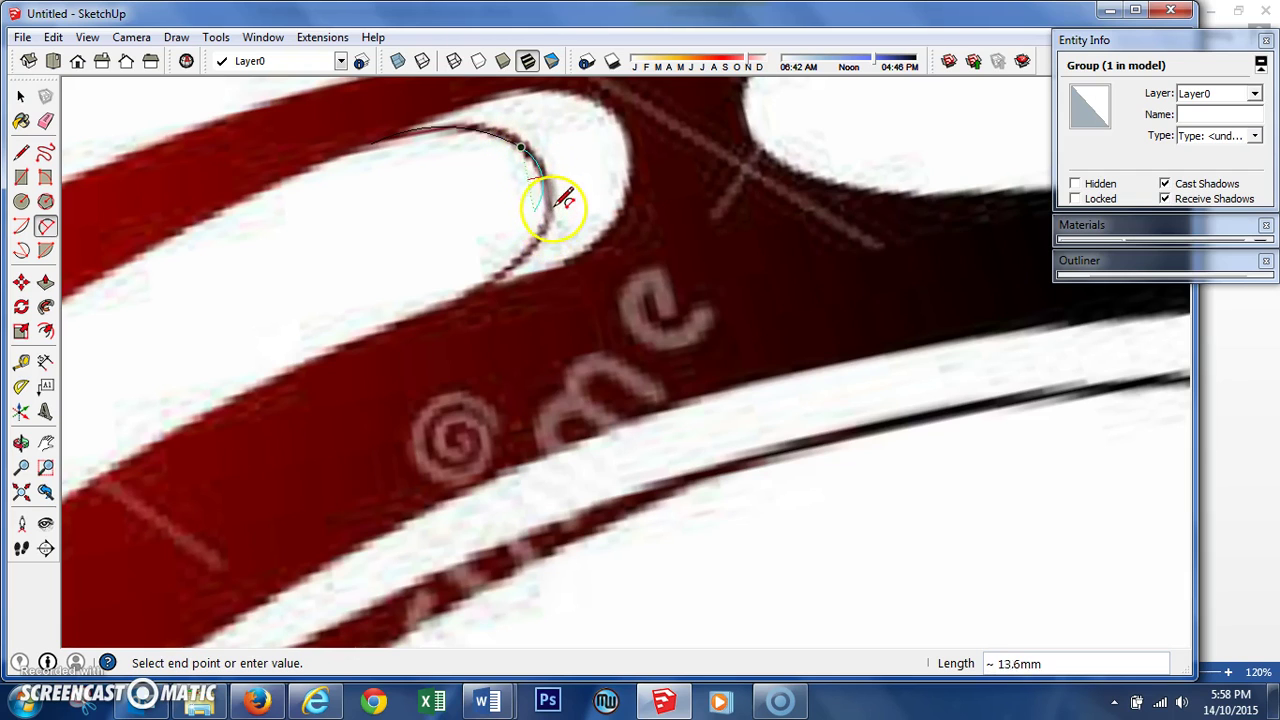
scroll(551, 188, up, 5)
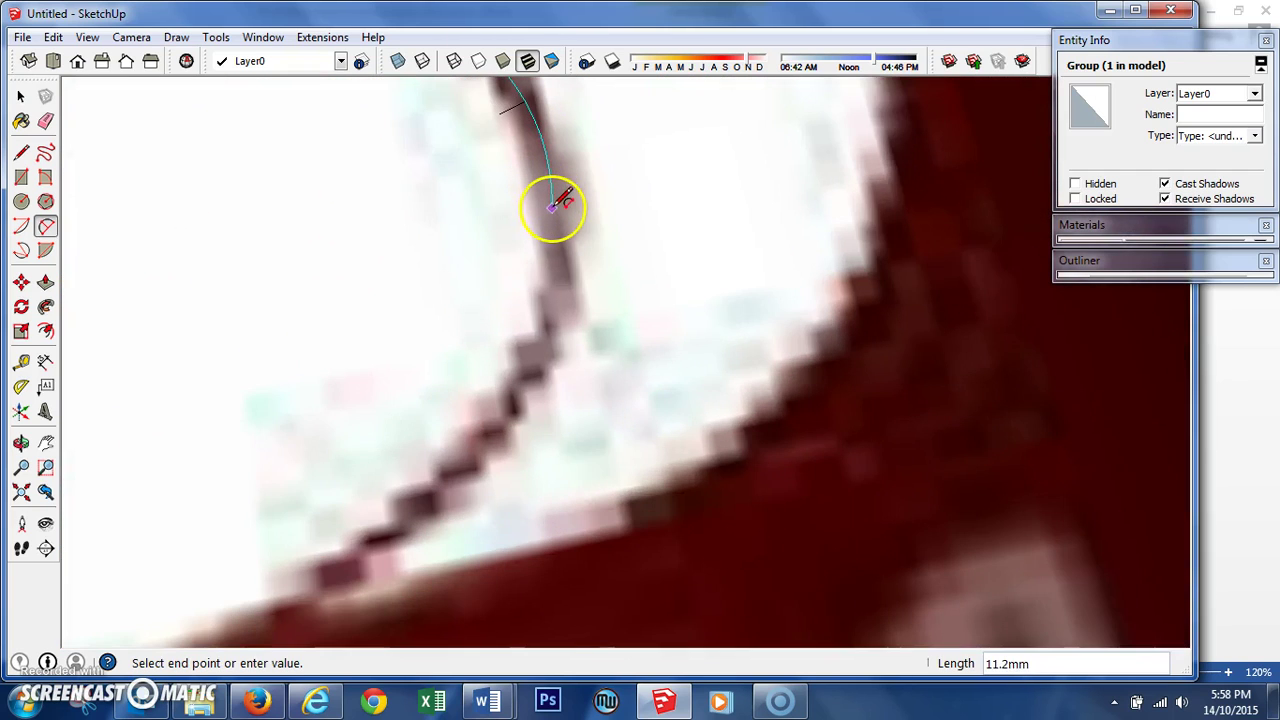
scroll(549, 258, down, 3)
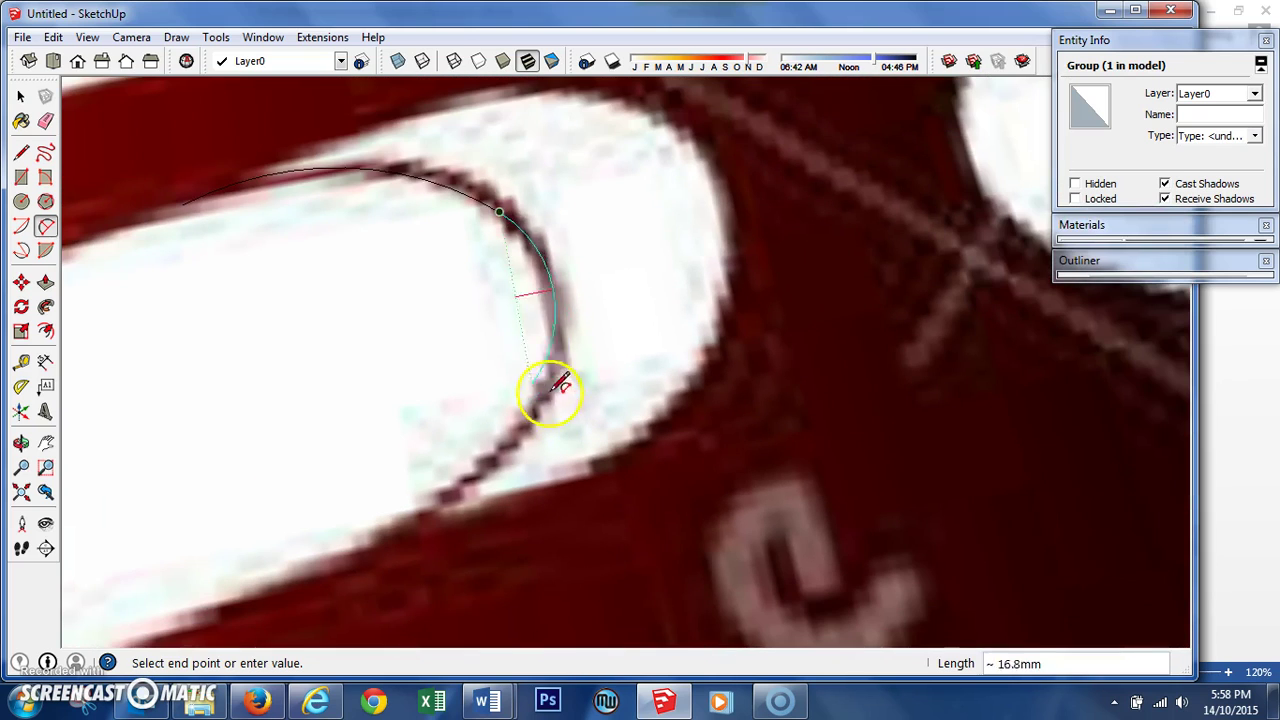
click(549, 301)
click(550, 302)
click(551, 302)
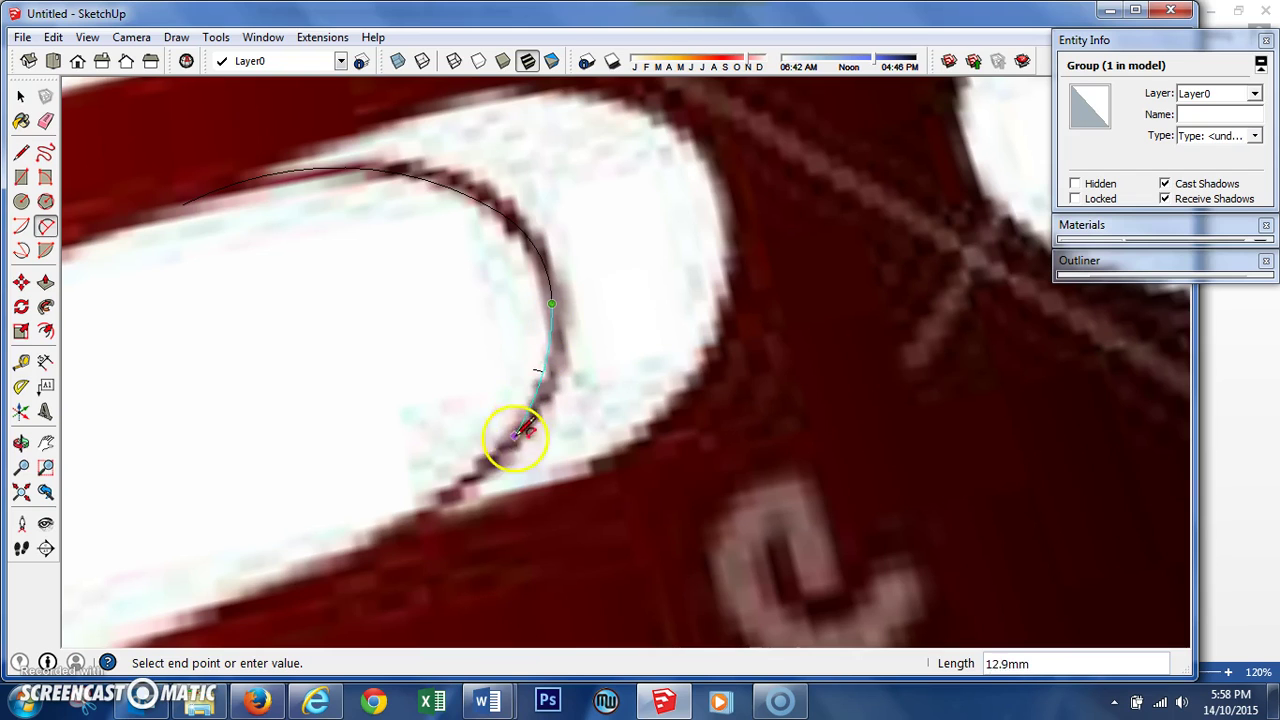
click(481, 463)
click(481, 465)
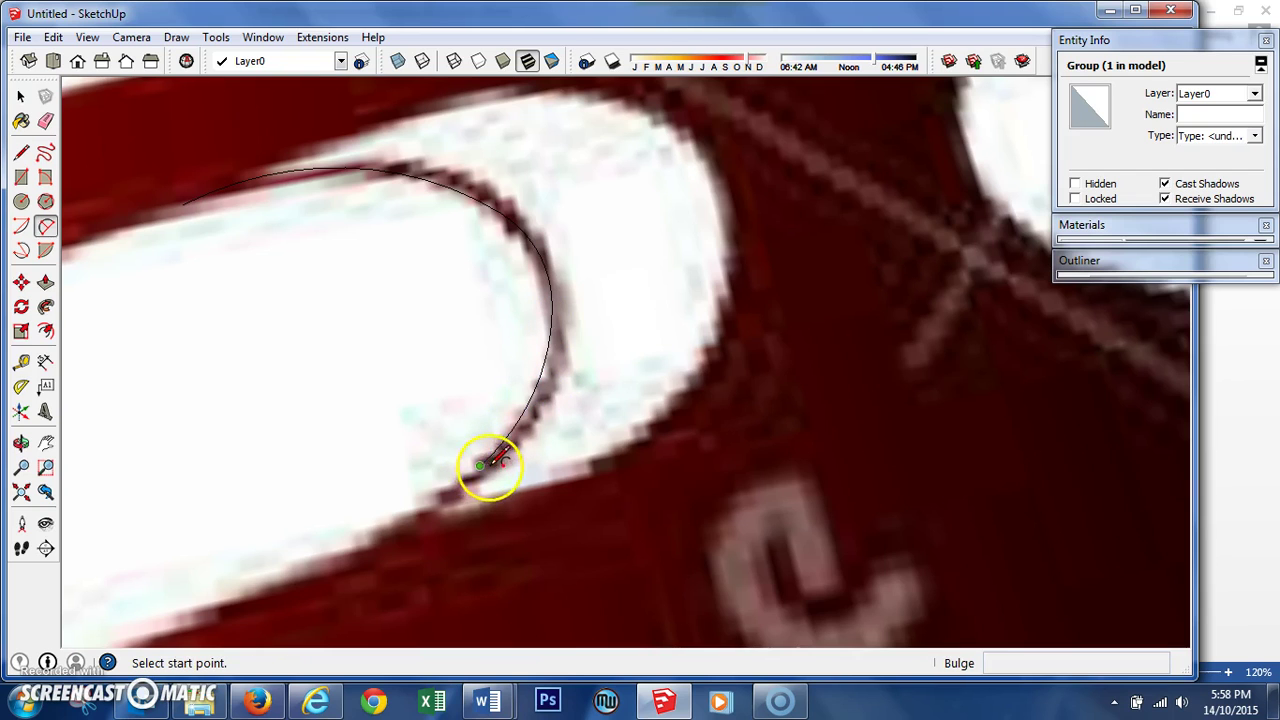
Step: Extend the trace with two more arcs along the lower edge of the opening toward the band crossing
click(479, 465)
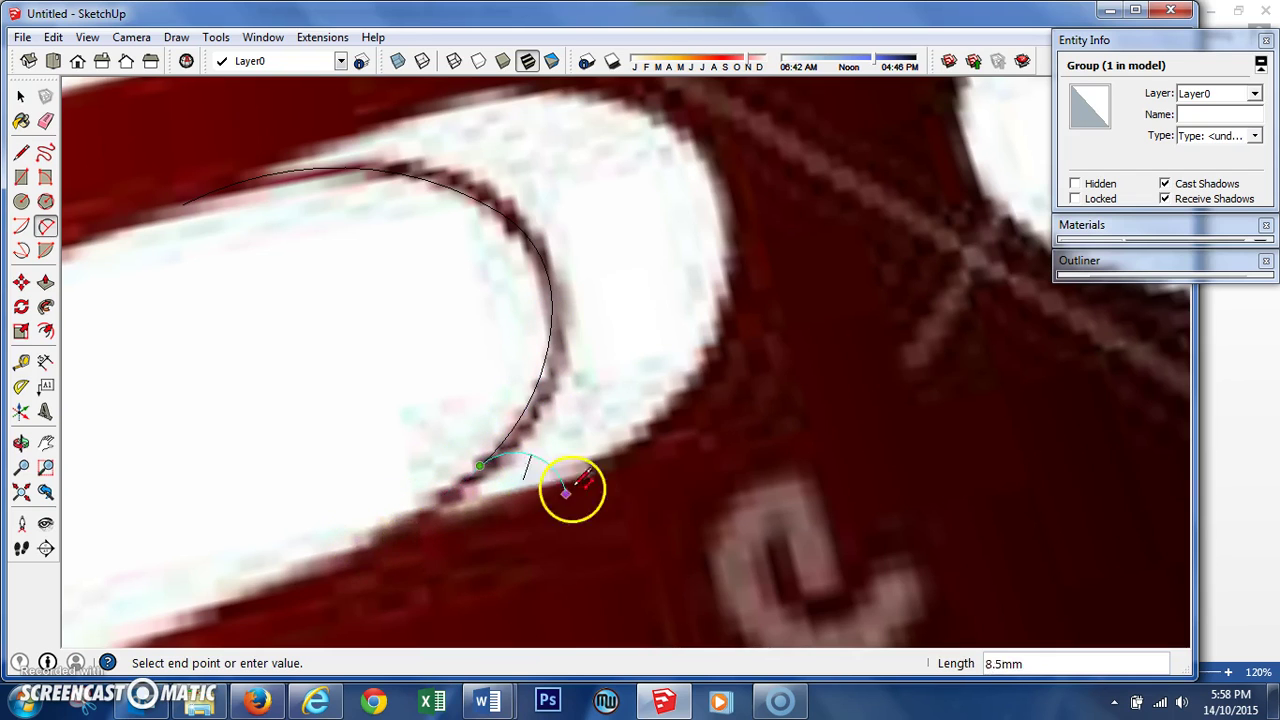
scroll(569, 491, down, 3)
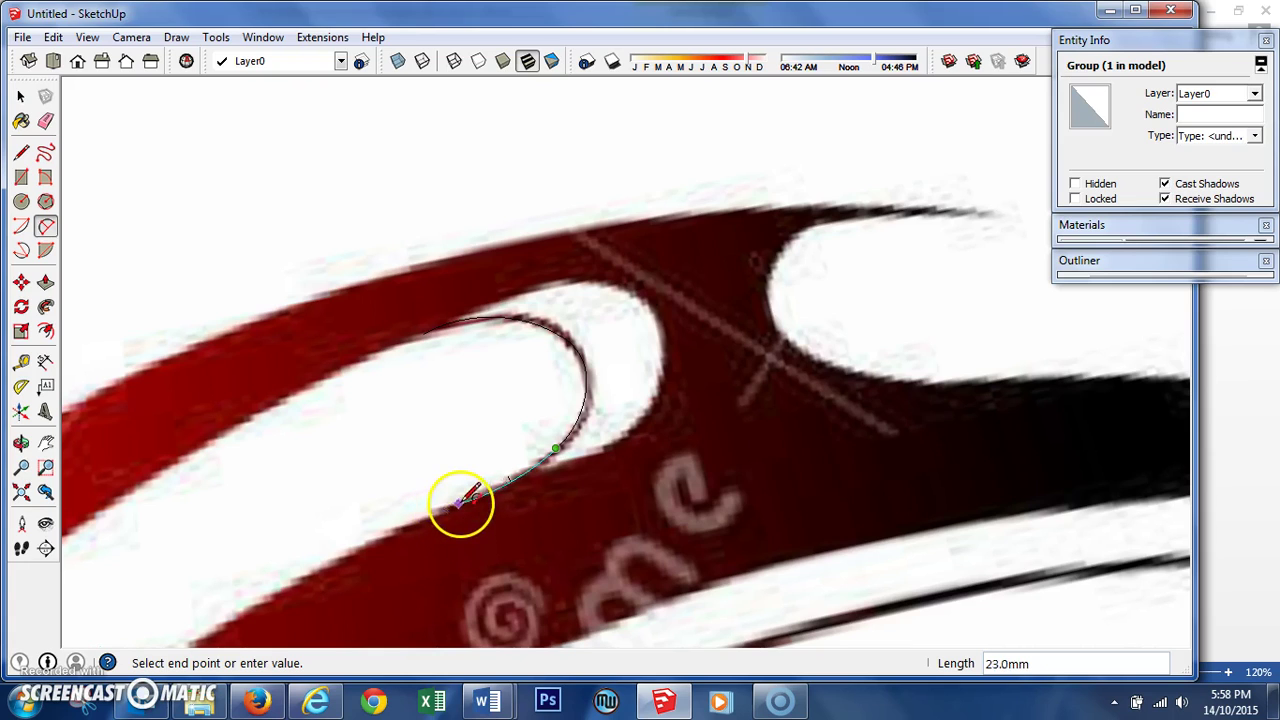
click(485, 495)
click(486, 500)
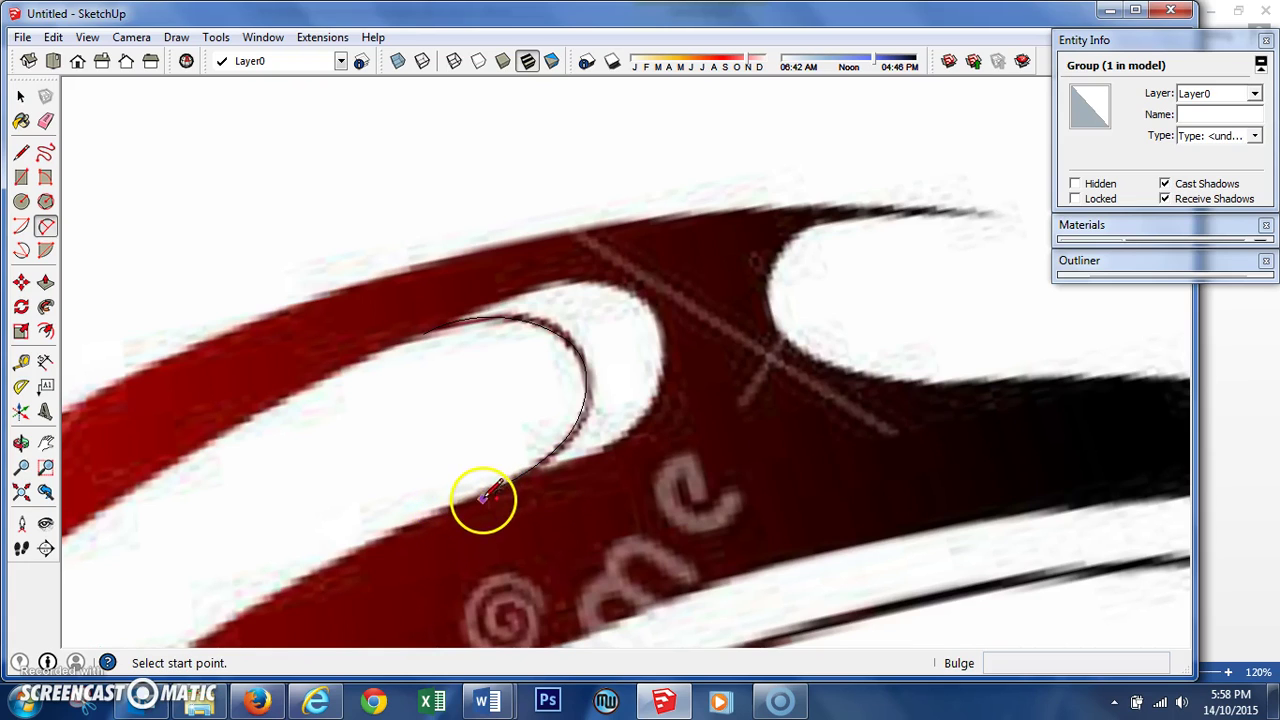
click(484, 494)
scroll(520, 500, down, 5)
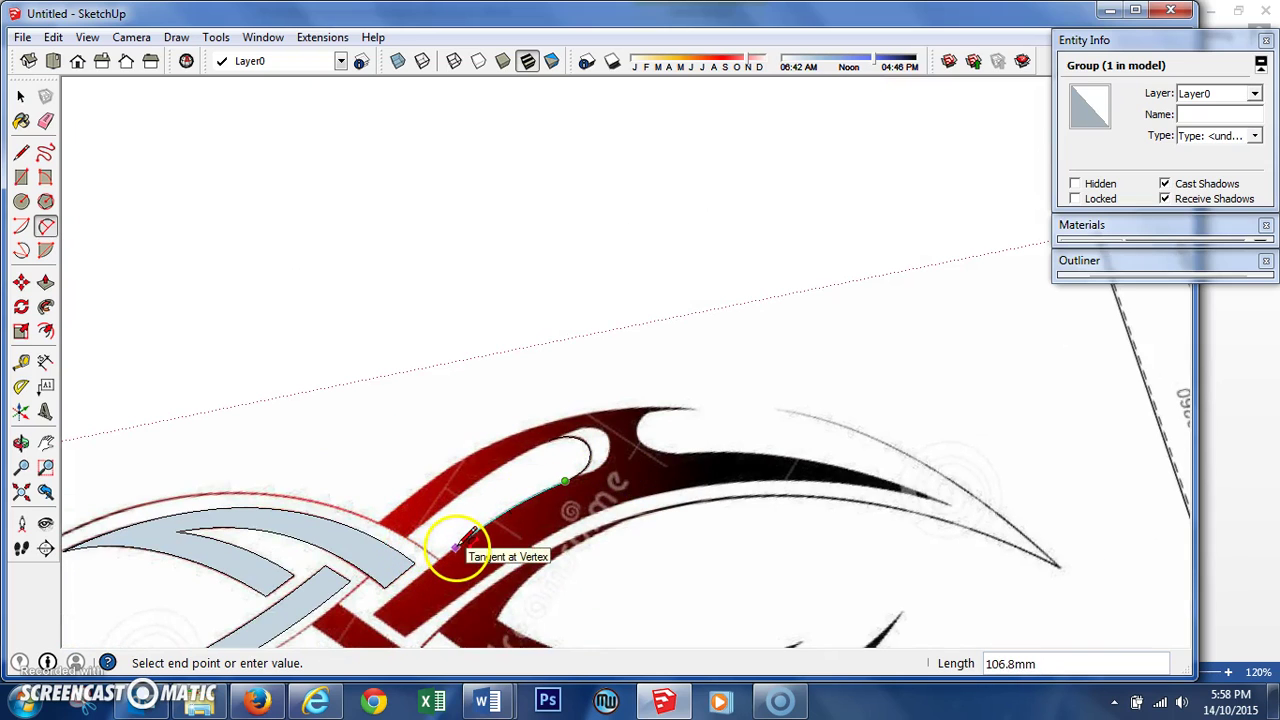
click(458, 548)
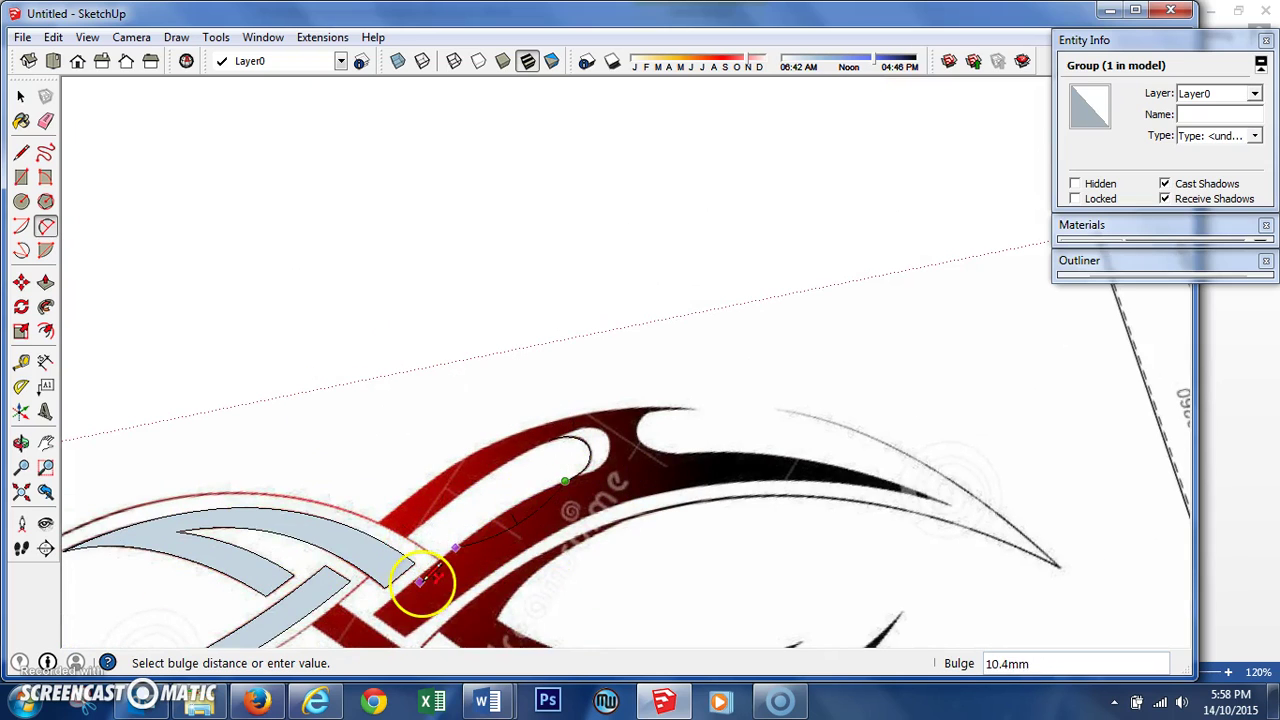
click(458, 544)
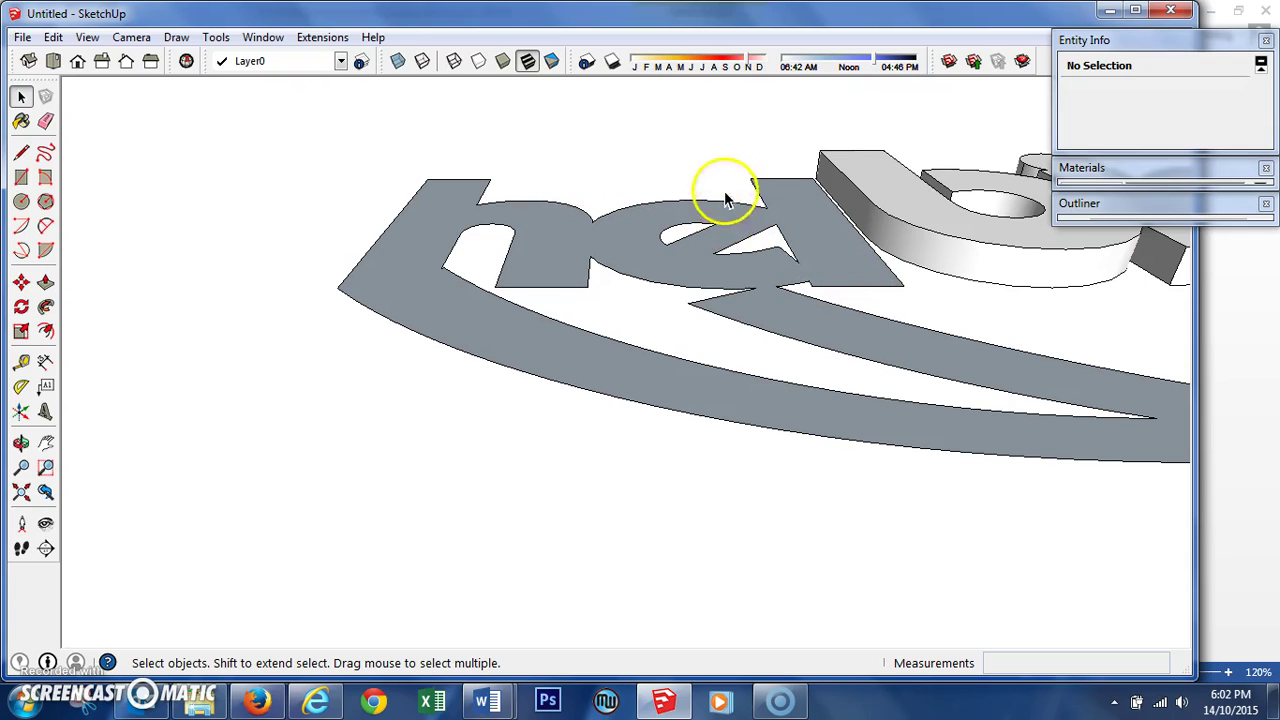
Step: Check the merged face inside the flat hel group, and run Solid Inspector² on the group to look for errors
double_click(684, 260)
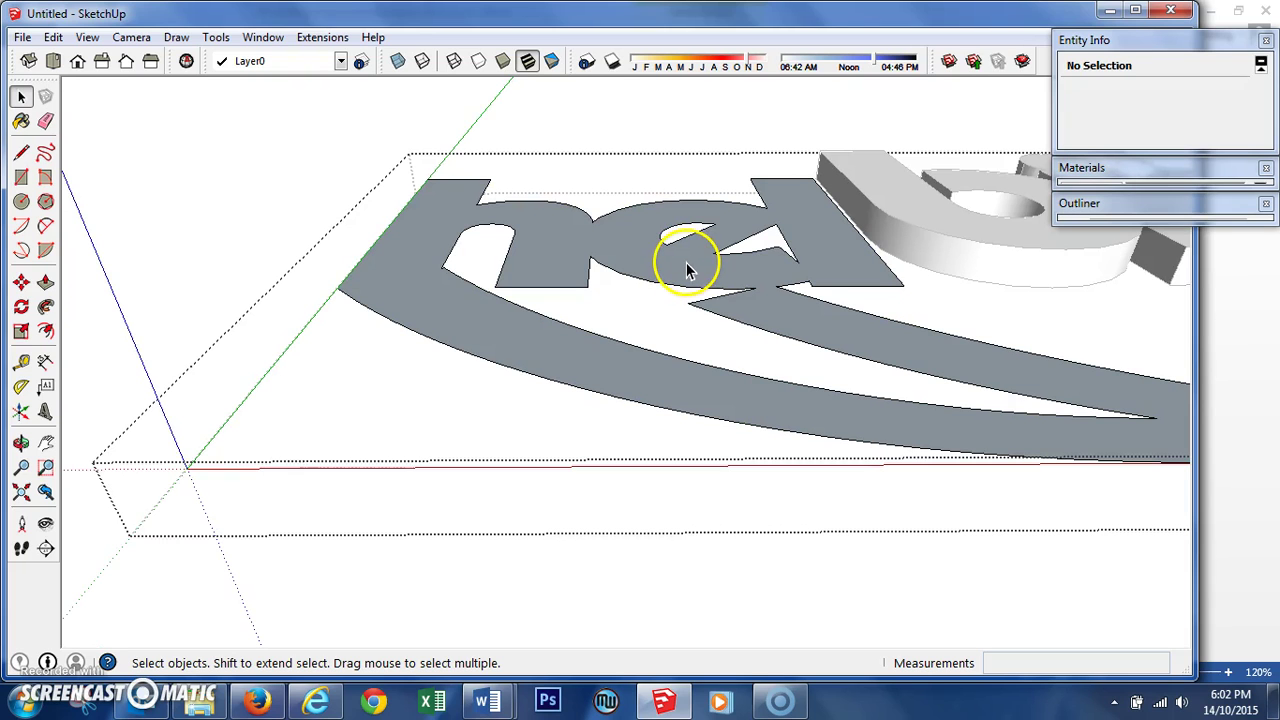
click(438, 205)
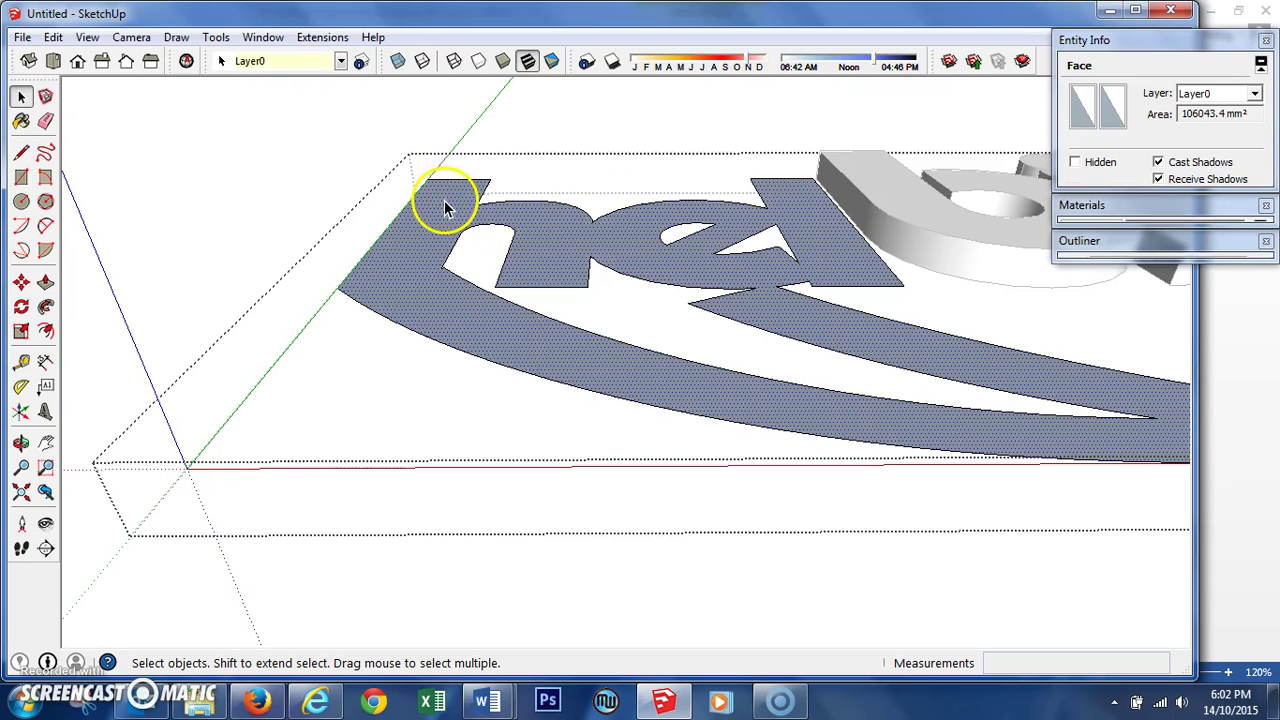
click(528, 95)
middle_drag(603, 137, 436, 262)
scroll(436, 262, down, 5)
scroll(552, 272, up, 3)
click(551, 250)
click(186, 61)
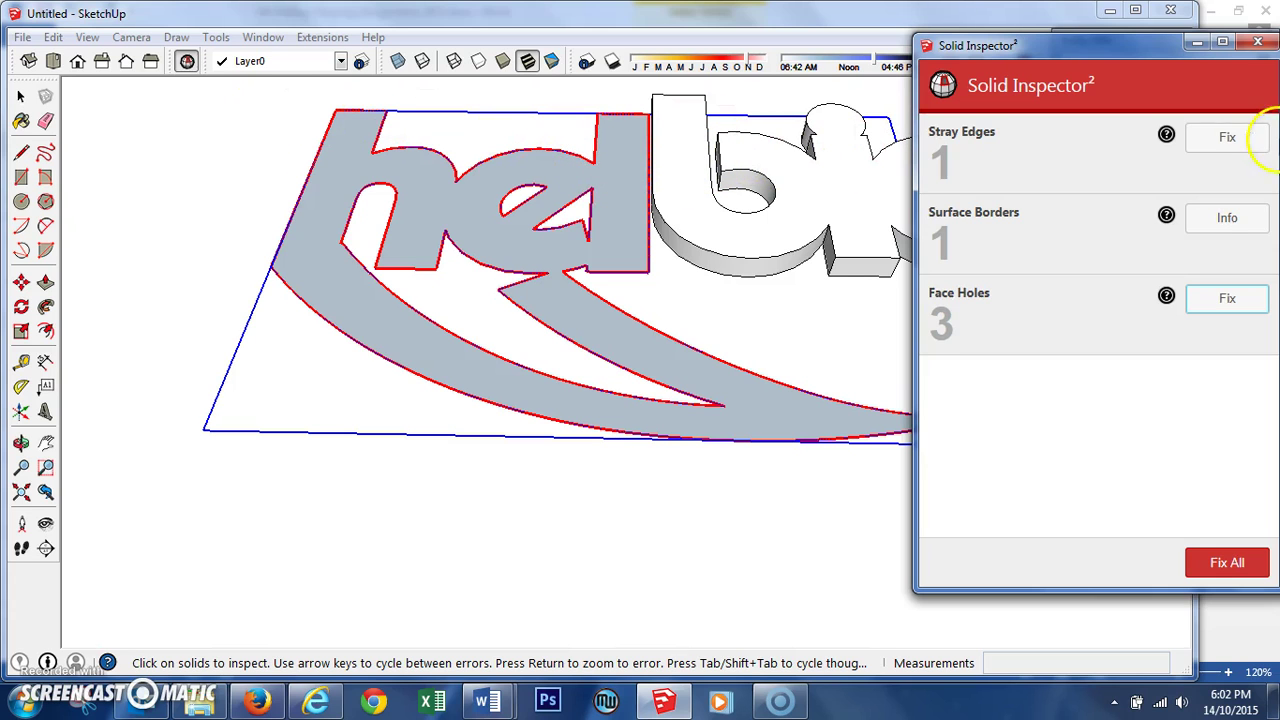
click(1258, 44)
Step: Open the hel group and extrude its merged face to the same height as the big letters
double_click(477, 237)
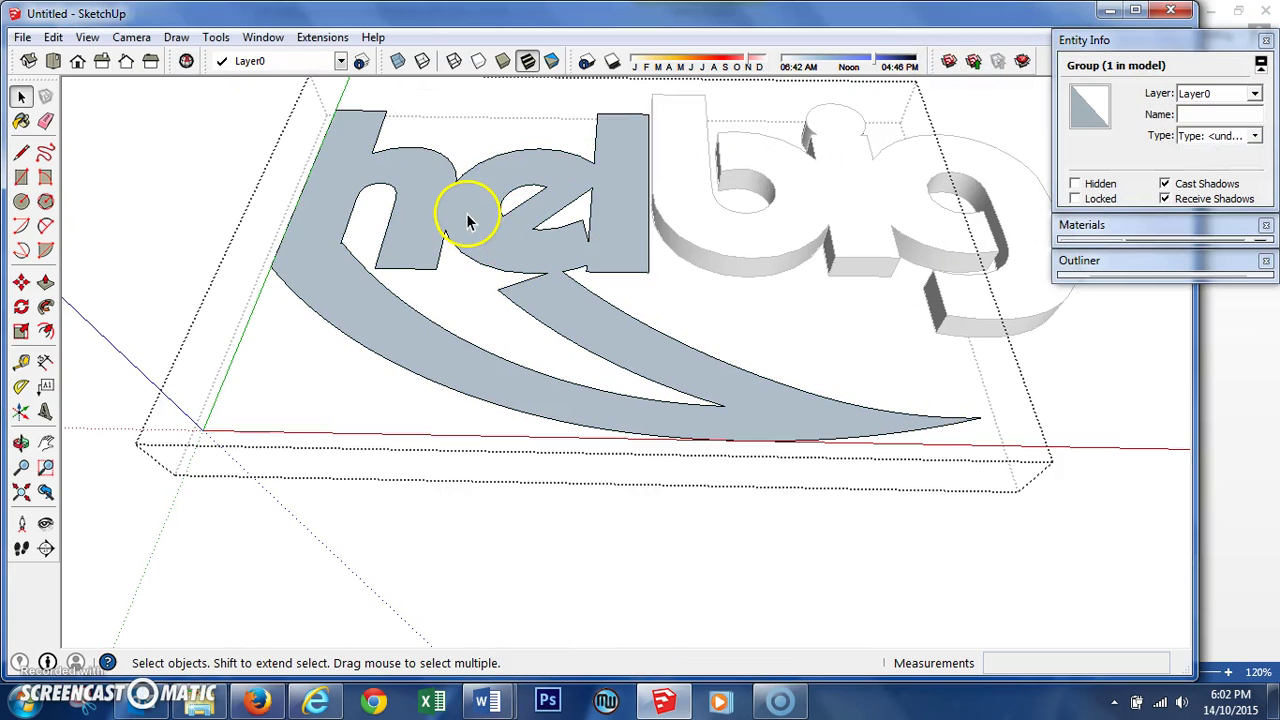
key(p)
click(464, 212)
click(462, 205)
key(space)
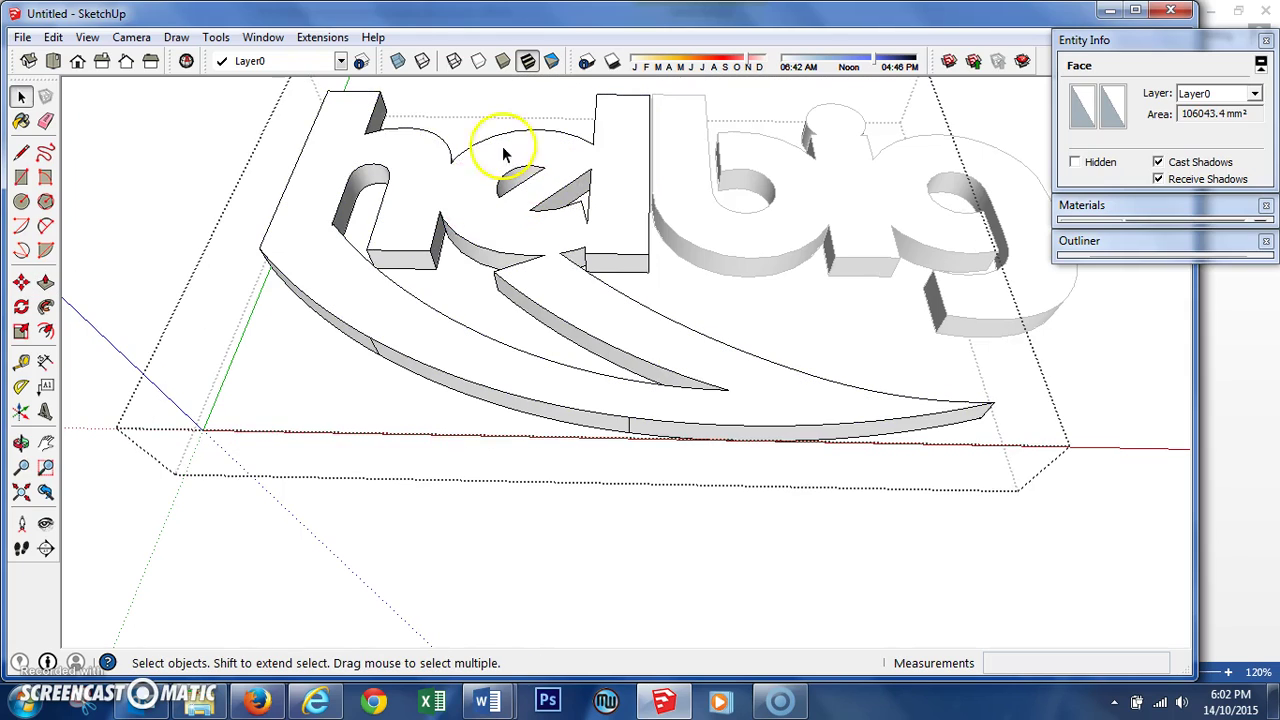
Step: Close the group and run Solid Inspector² on the extruded hel solid to check for remaining errors
click(223, 143)
click(337, 134)
click(188, 62)
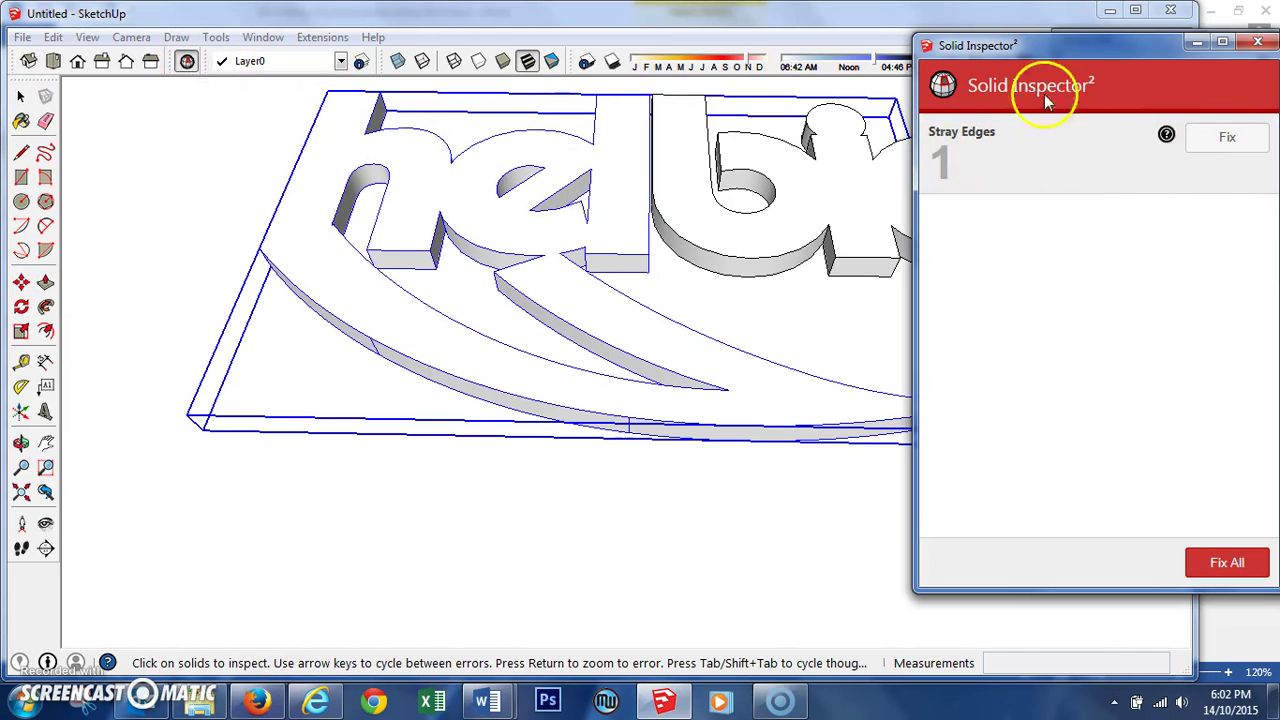
click(1260, 43)
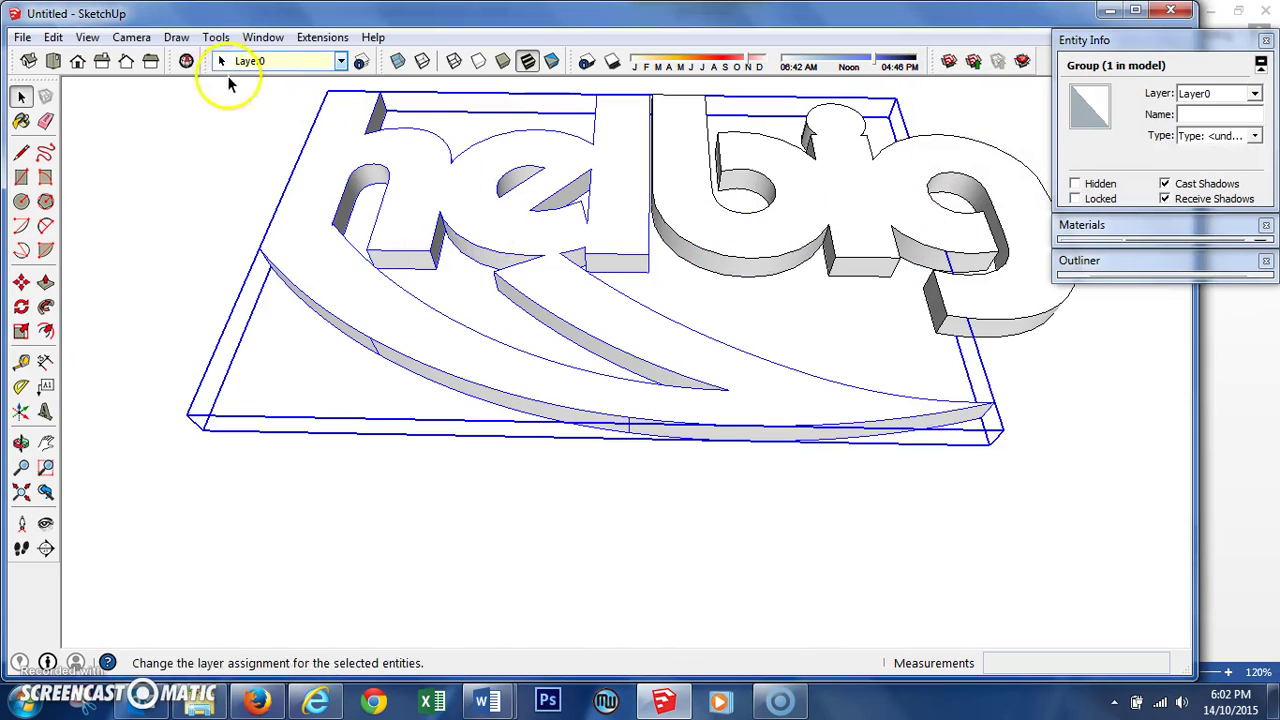
Step: Return the hel and fork shape to a flat face and examine the edges around the opening between e and l
double_click(356, 139)
key(Delete)
click(224, 168)
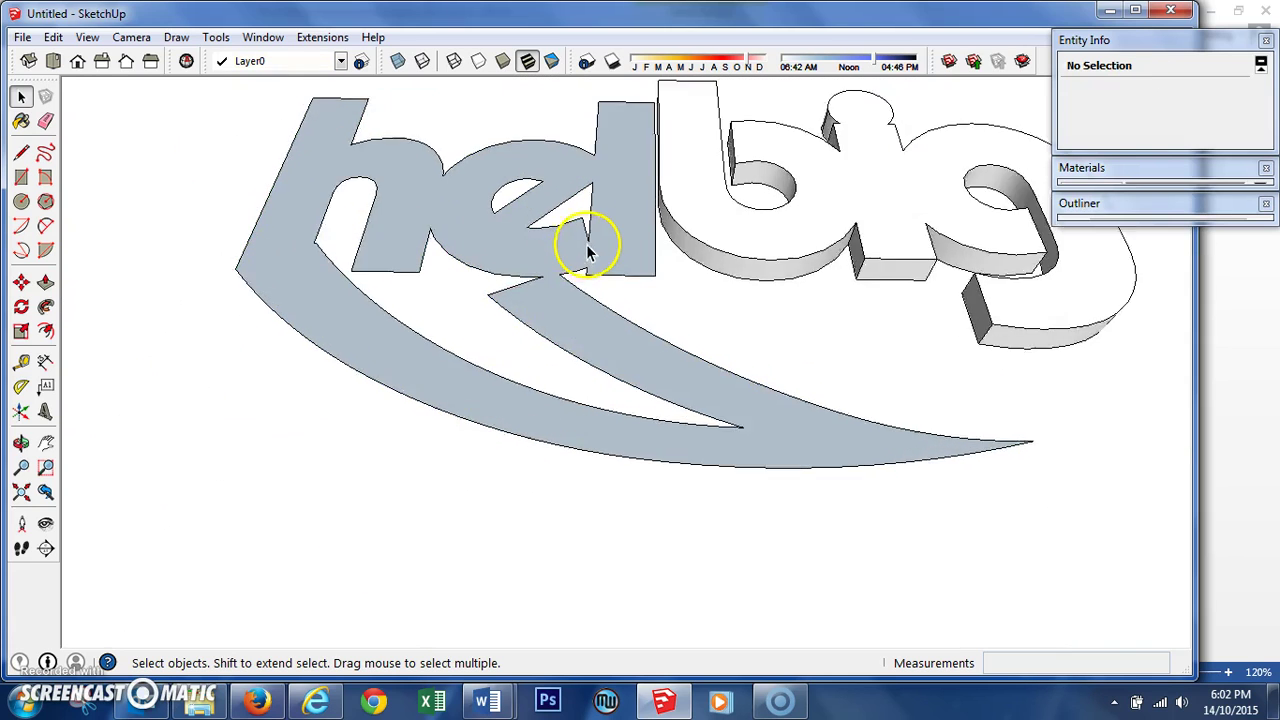
scroll(586, 249, up, 5)
scroll(586, 249, down, 6)
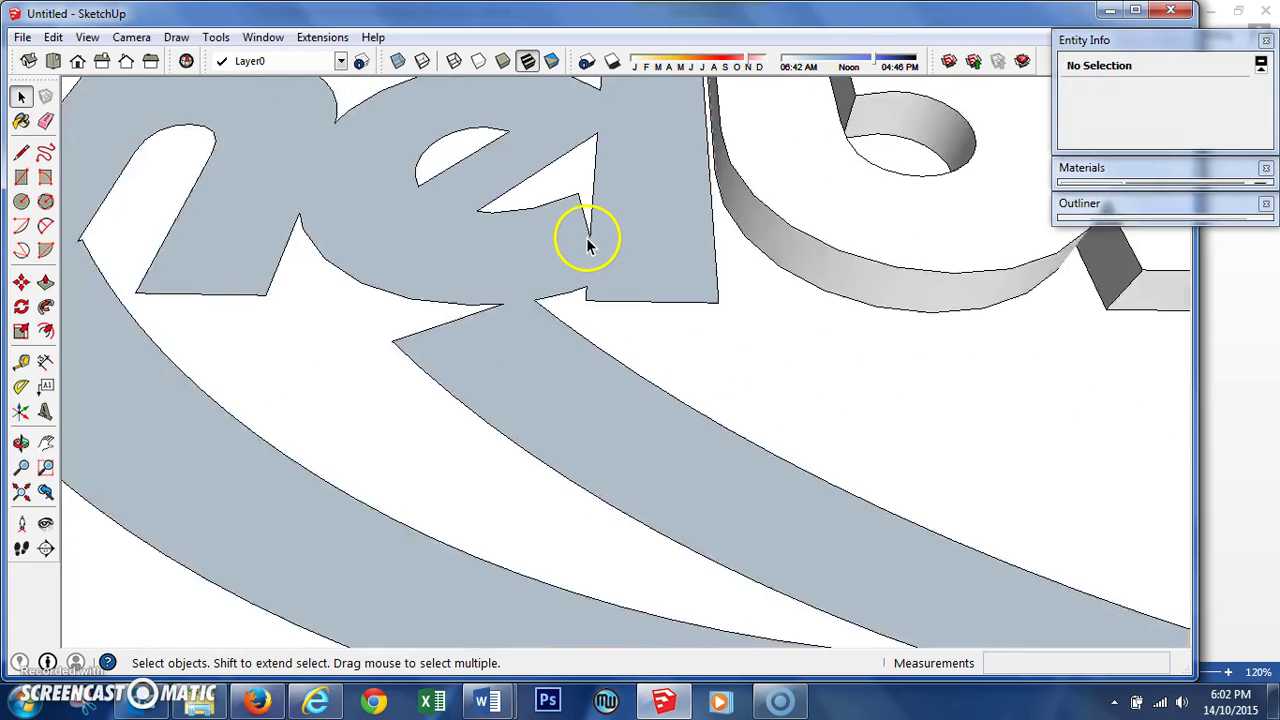
Step: Copy the flat hel face with its connected edges out of its group and paste it on the empty ground beside the original
triple_click(447, 207)
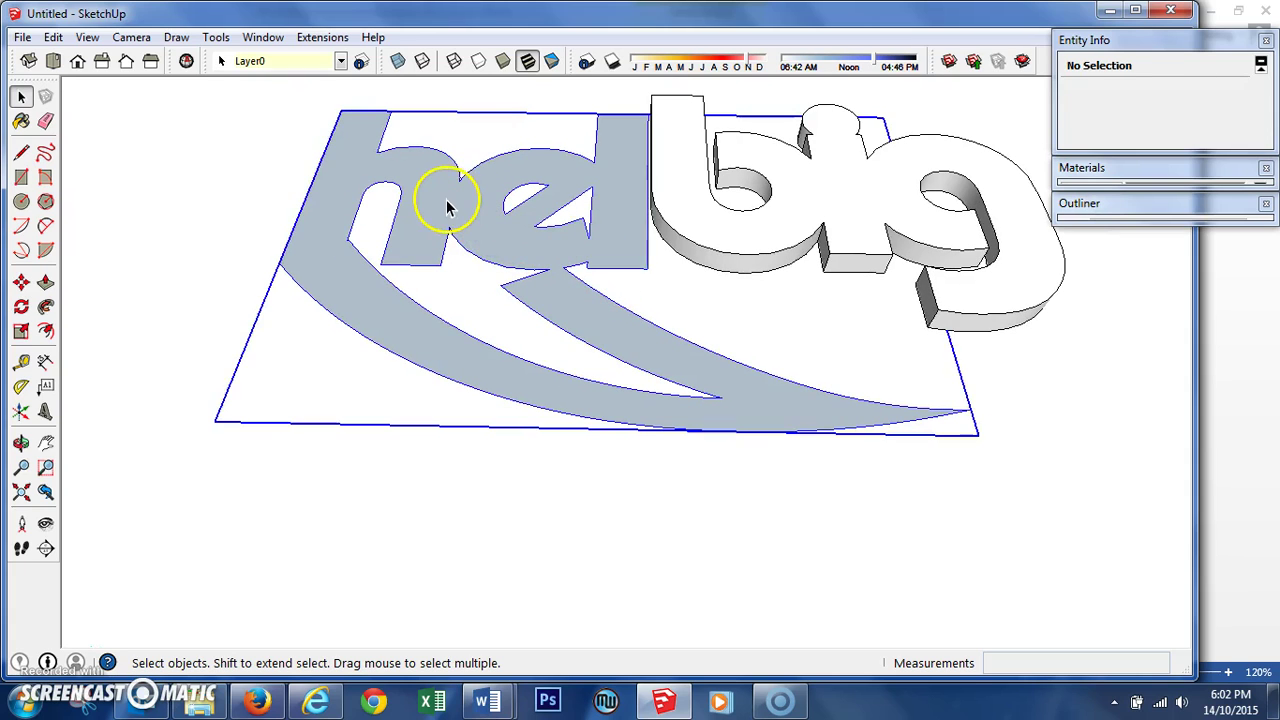
key(ctrl+g)
double_click(476, 209)
click(476, 209)
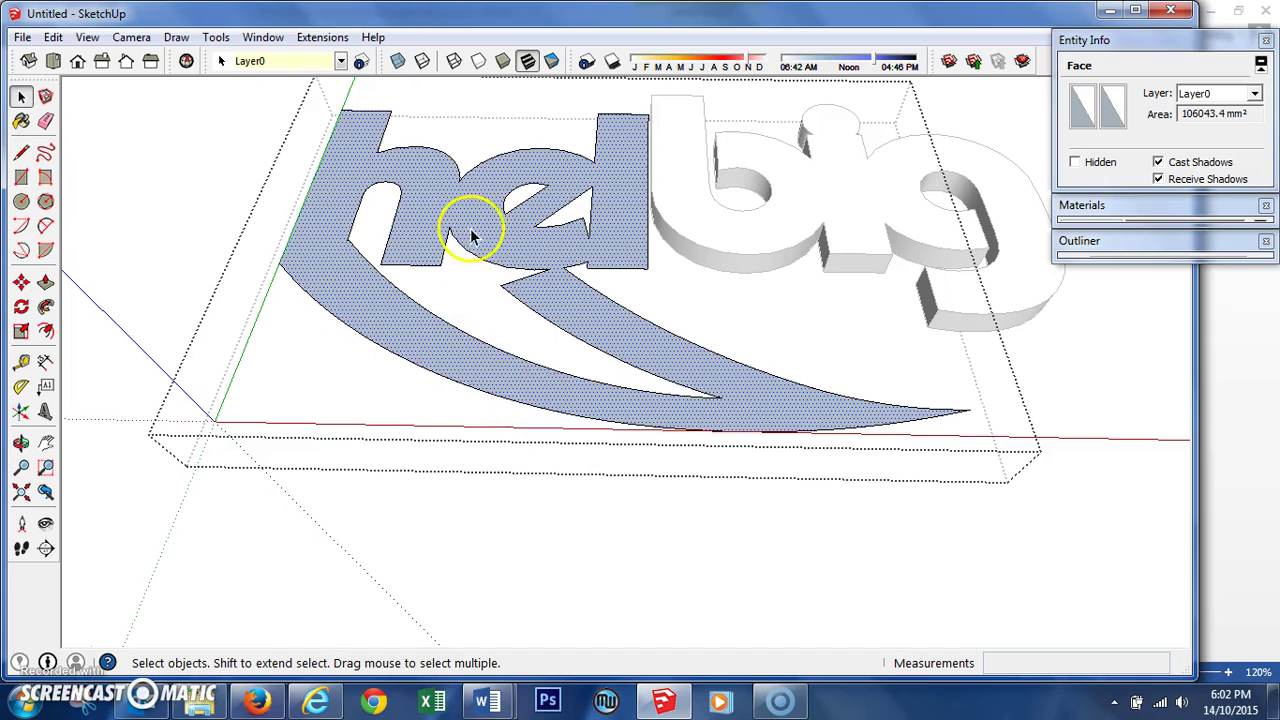
double_click(476, 209)
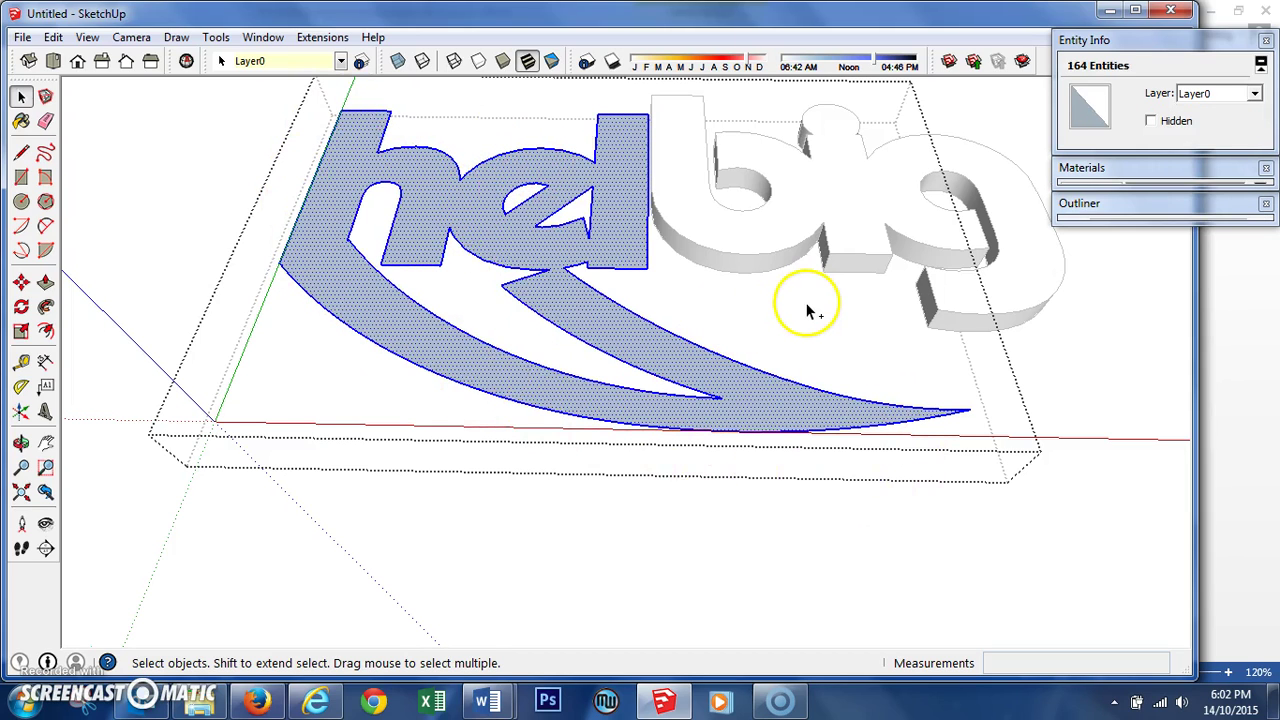
scroll(835, 314, down, 3)
middle_drag(835, 314, 321, 215)
click(321, 215)
key(ctrl+v)
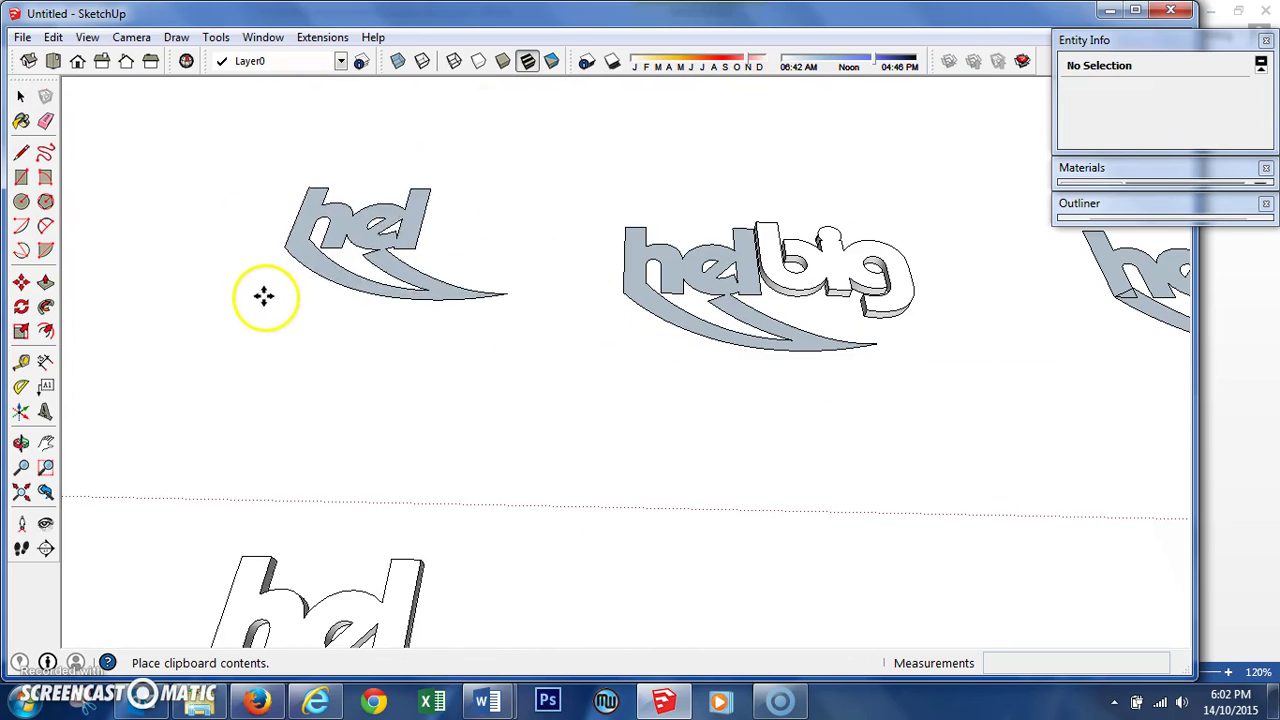
click(290, 302)
Step: Extrude the pasted hel face into a thin solid and group all of its connected geometry
key(p)
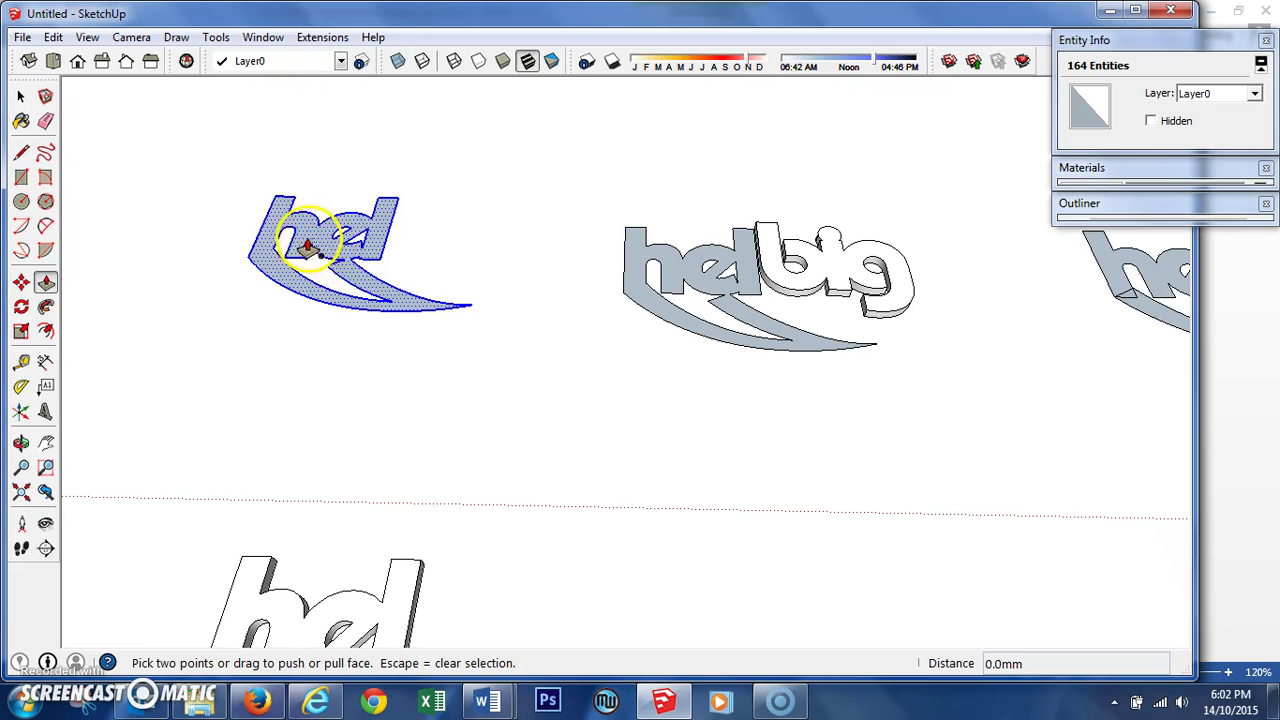
click(327, 229)
click(305, 226)
key(space)
click(319, 222)
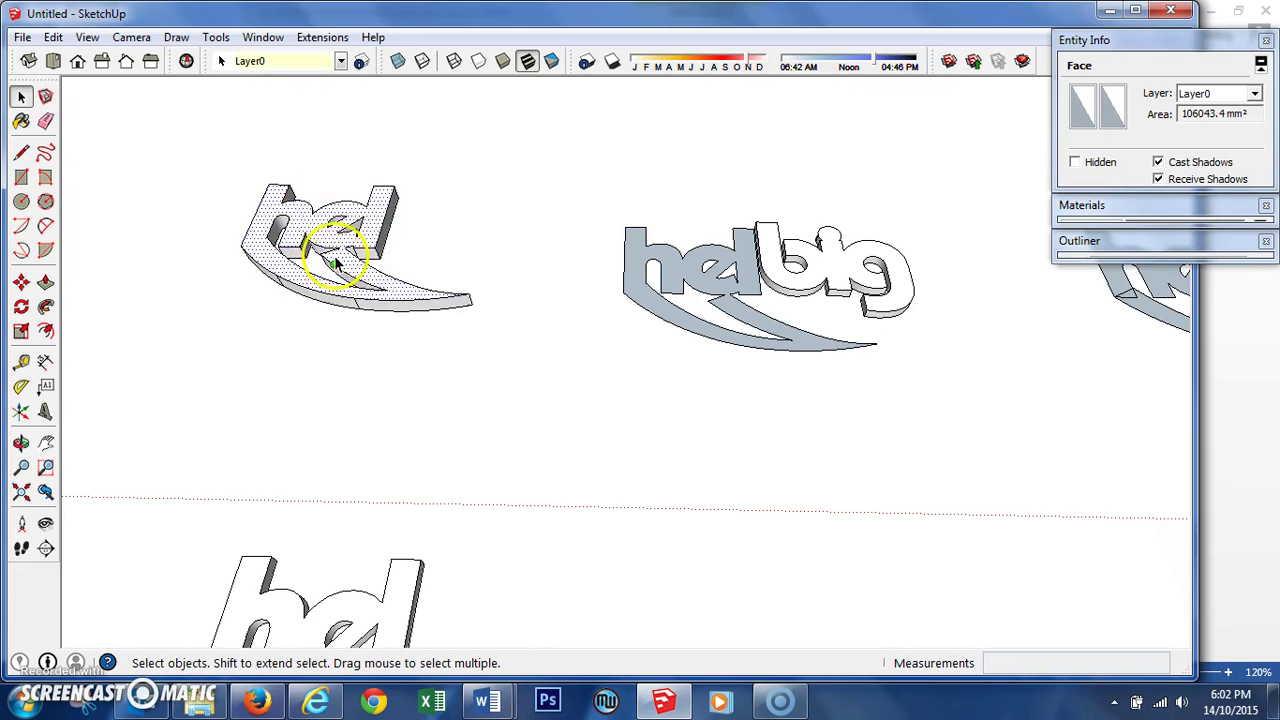
triple_click(319, 222)
right_click(319, 222)
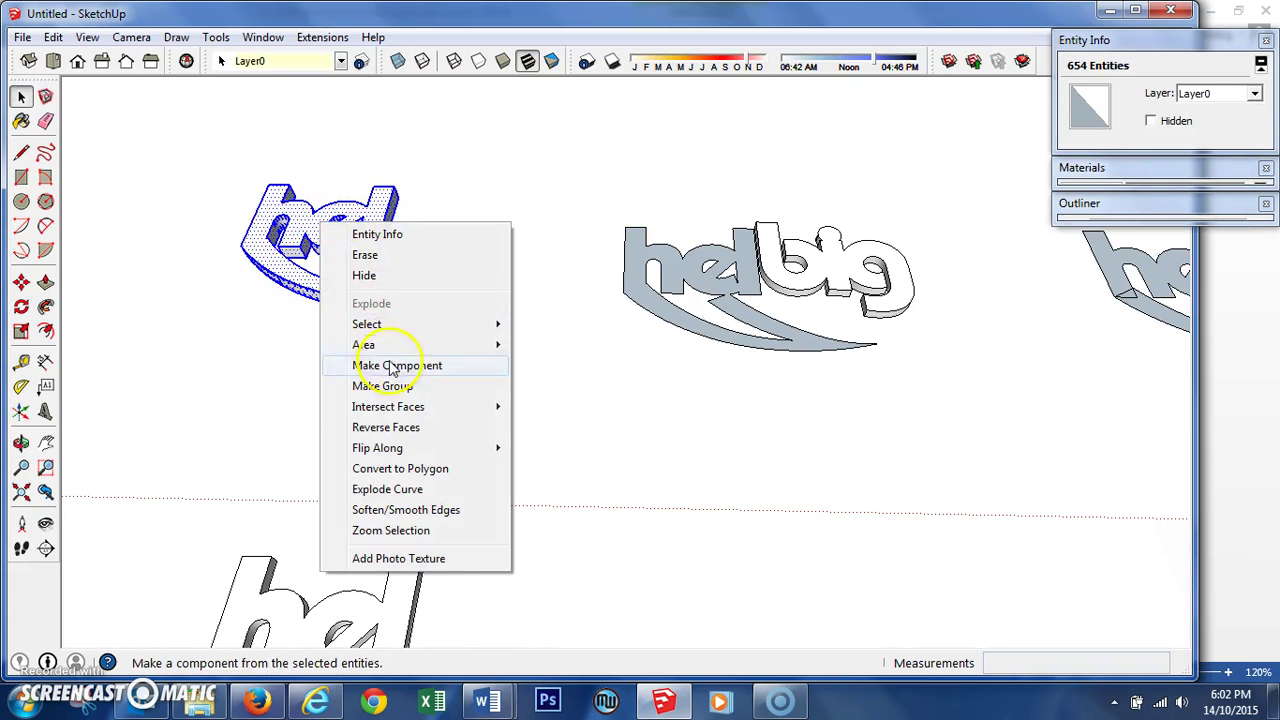
click(432, 387)
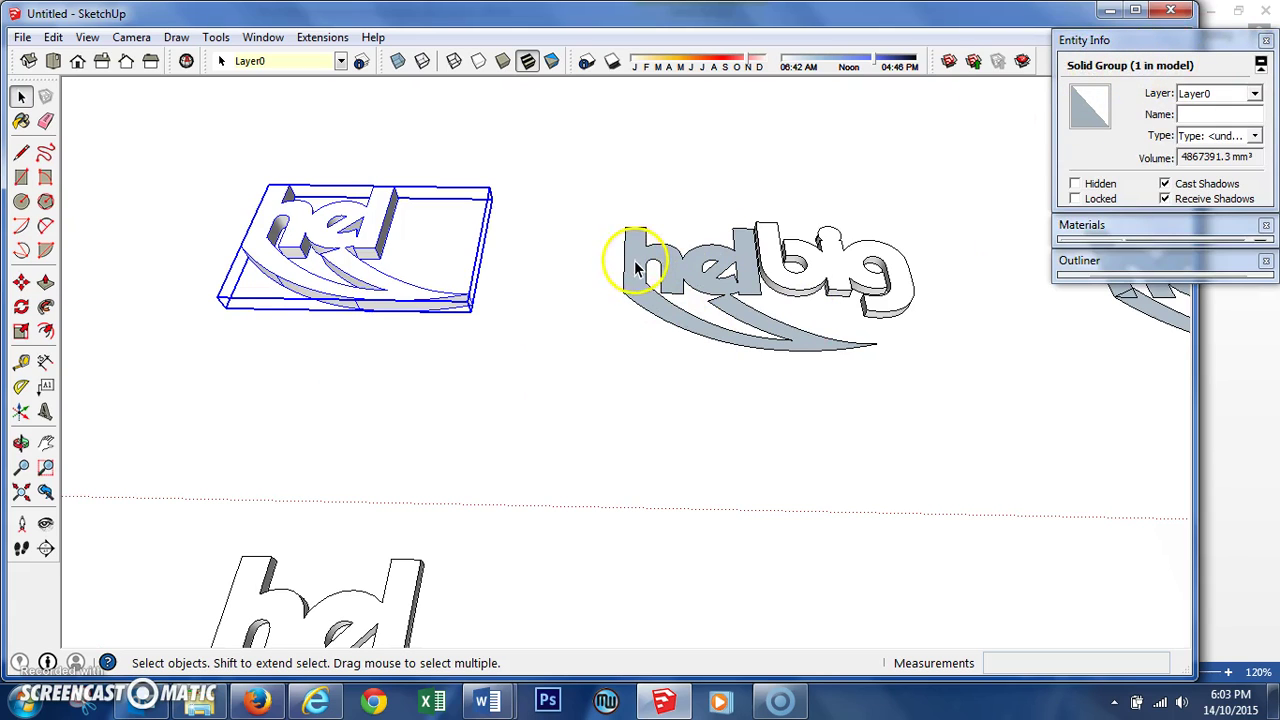
Step: Open the original flat hel group and delete the hel face with all its connected edges to expose any stray geometry
scroll(740, 312, up, 6)
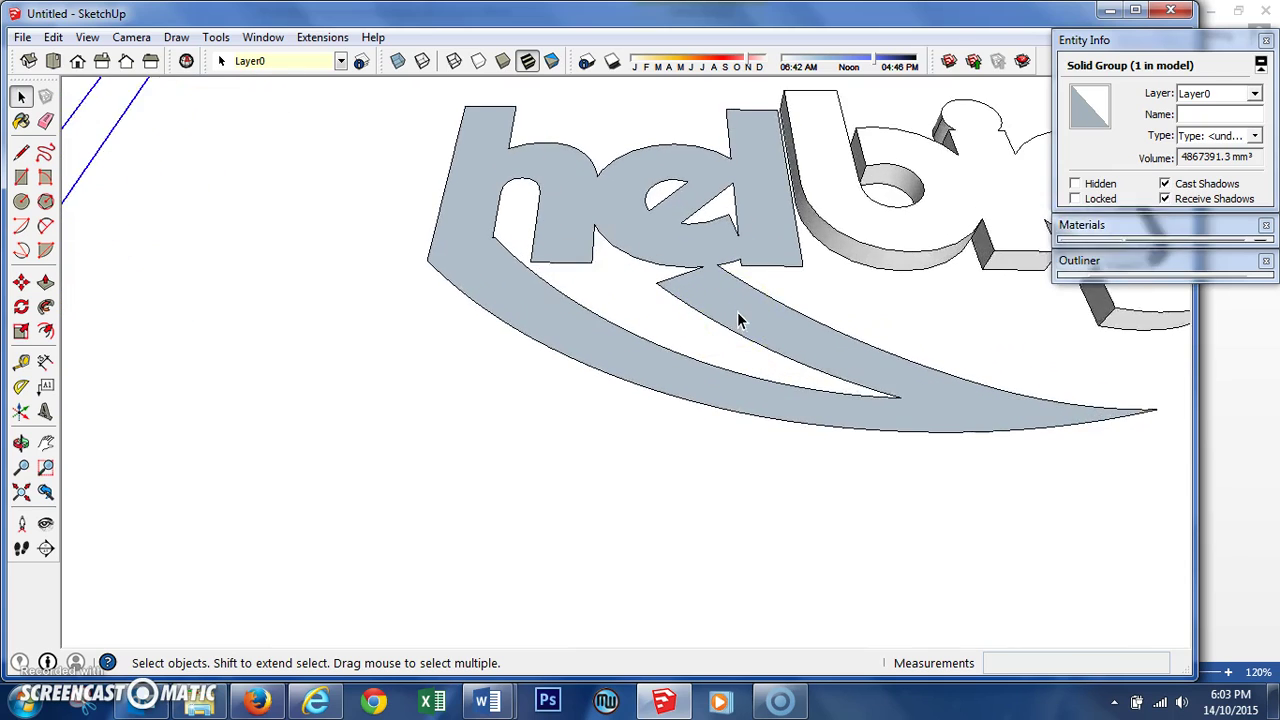
double_click(711, 297)
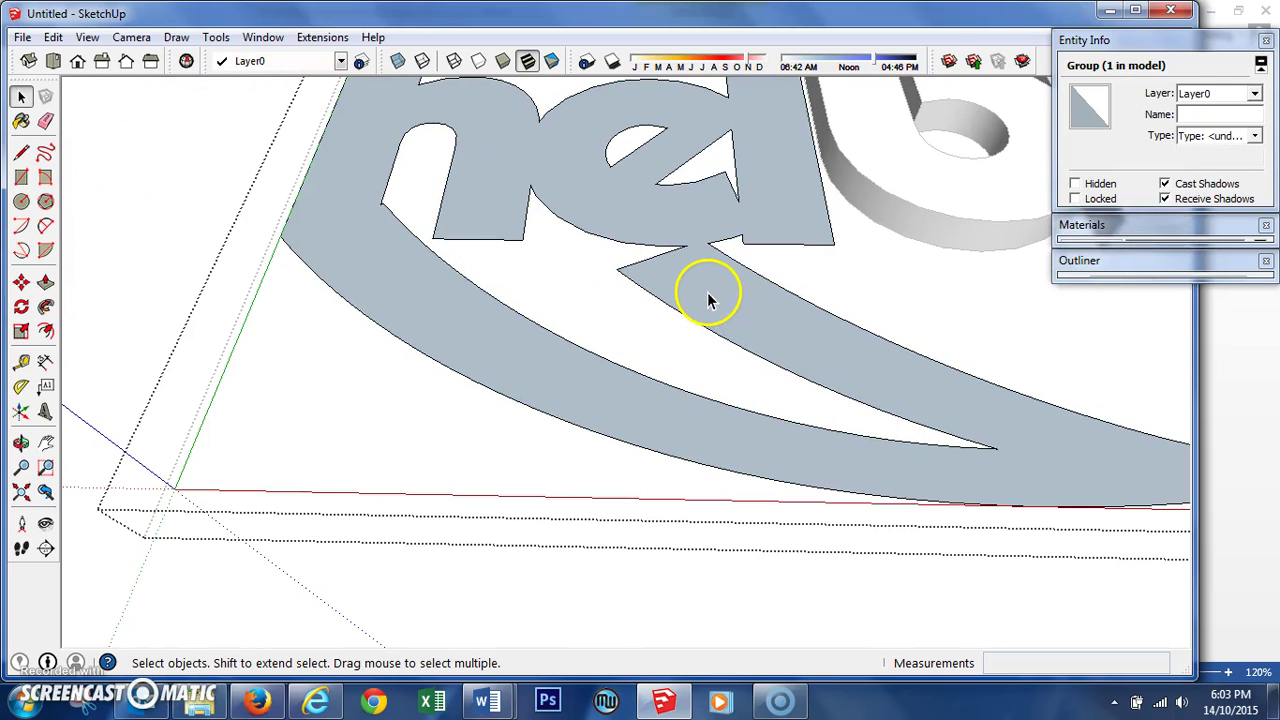
triple_click(707, 297)
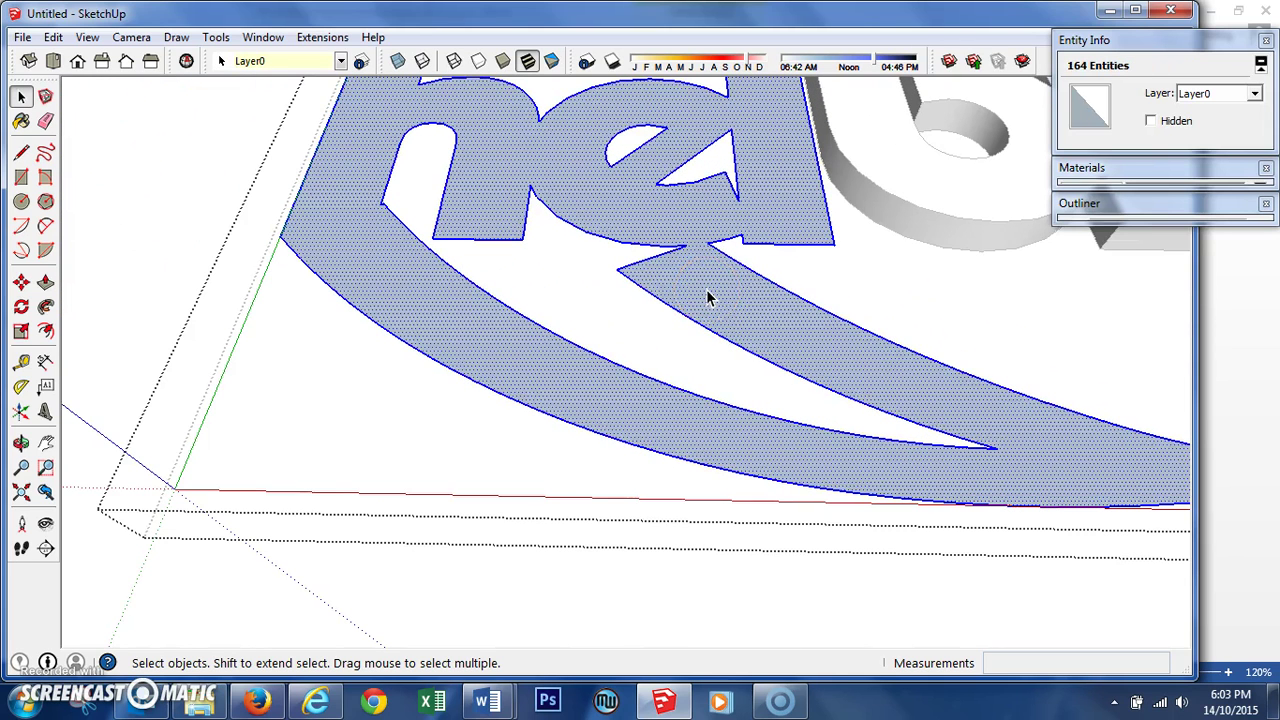
key(Delete)
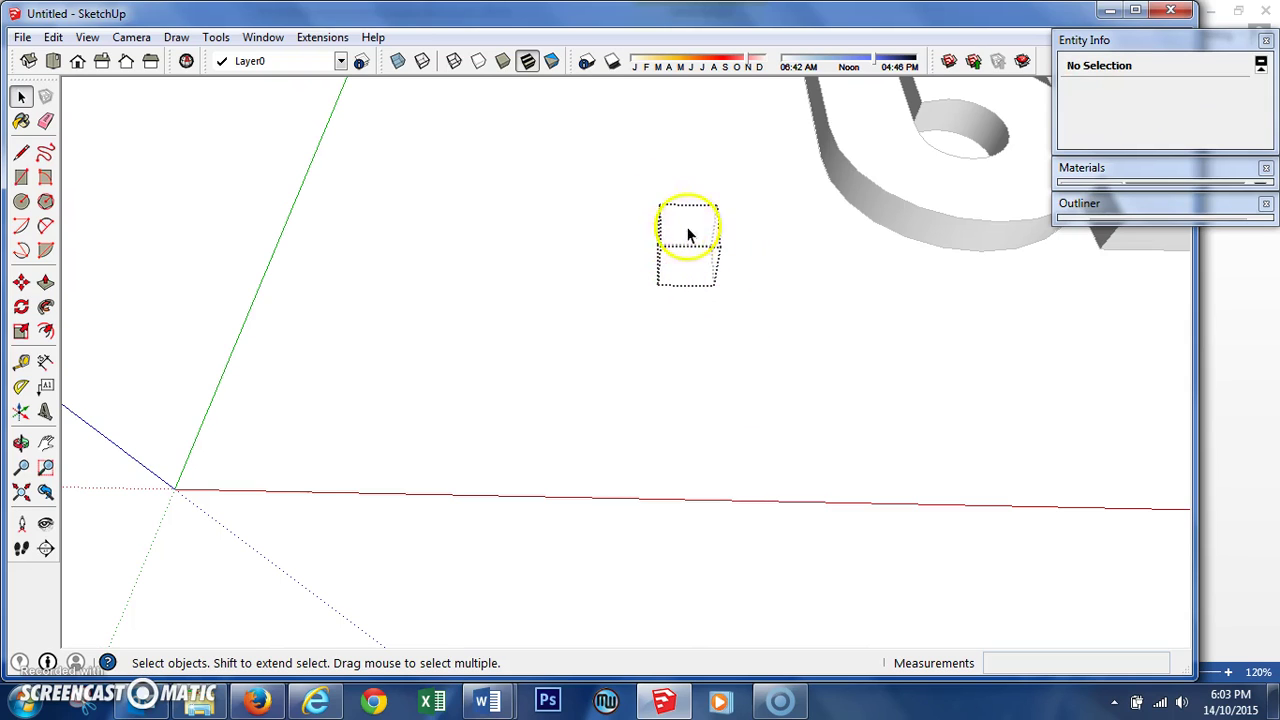
Step: Box-select what remains inside the emptied group and examine the tiny leftover edge
drag(760, 321, 603, 166)
scroll(718, 245, up, 1)
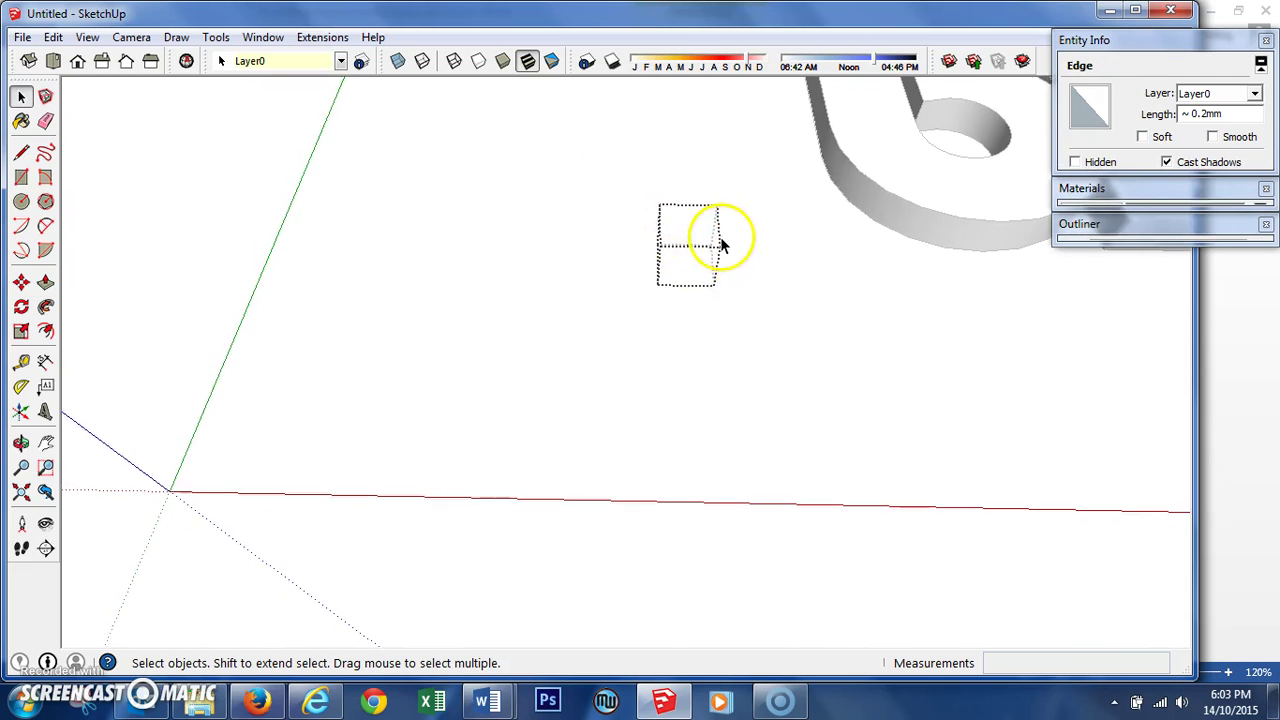
scroll(718, 245, up, 1)
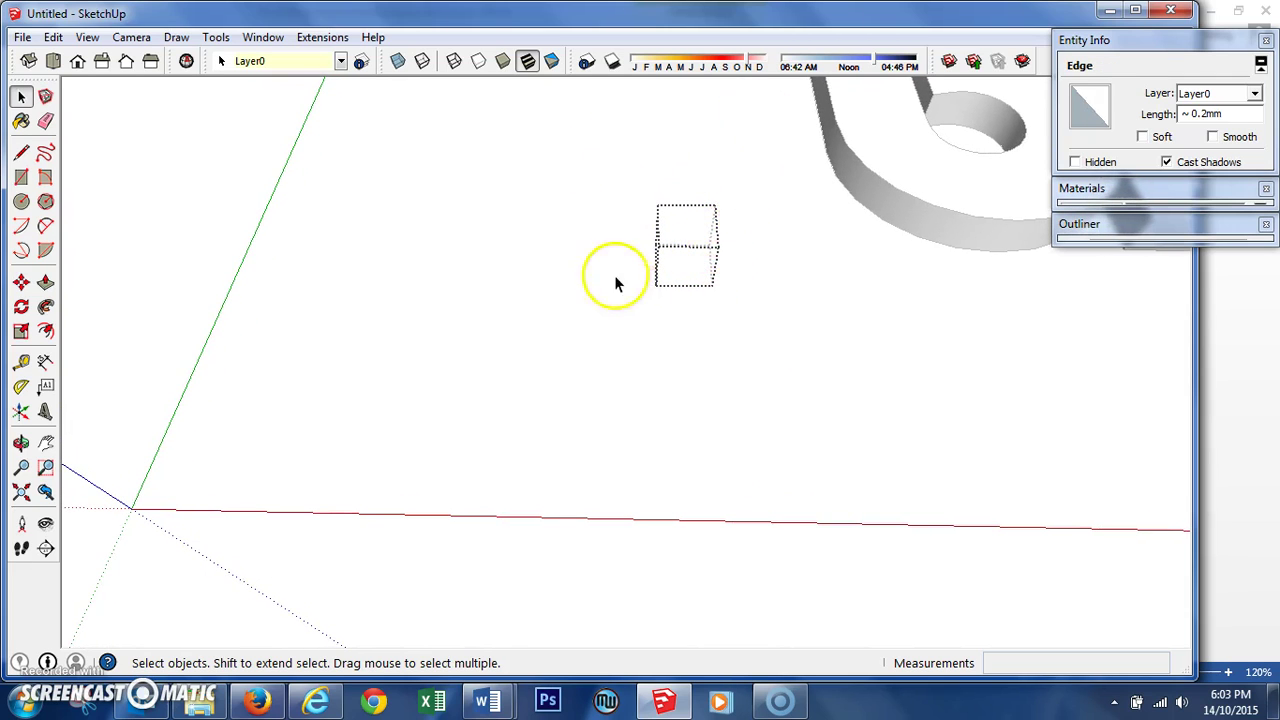
scroll(928, 183, up, 1)
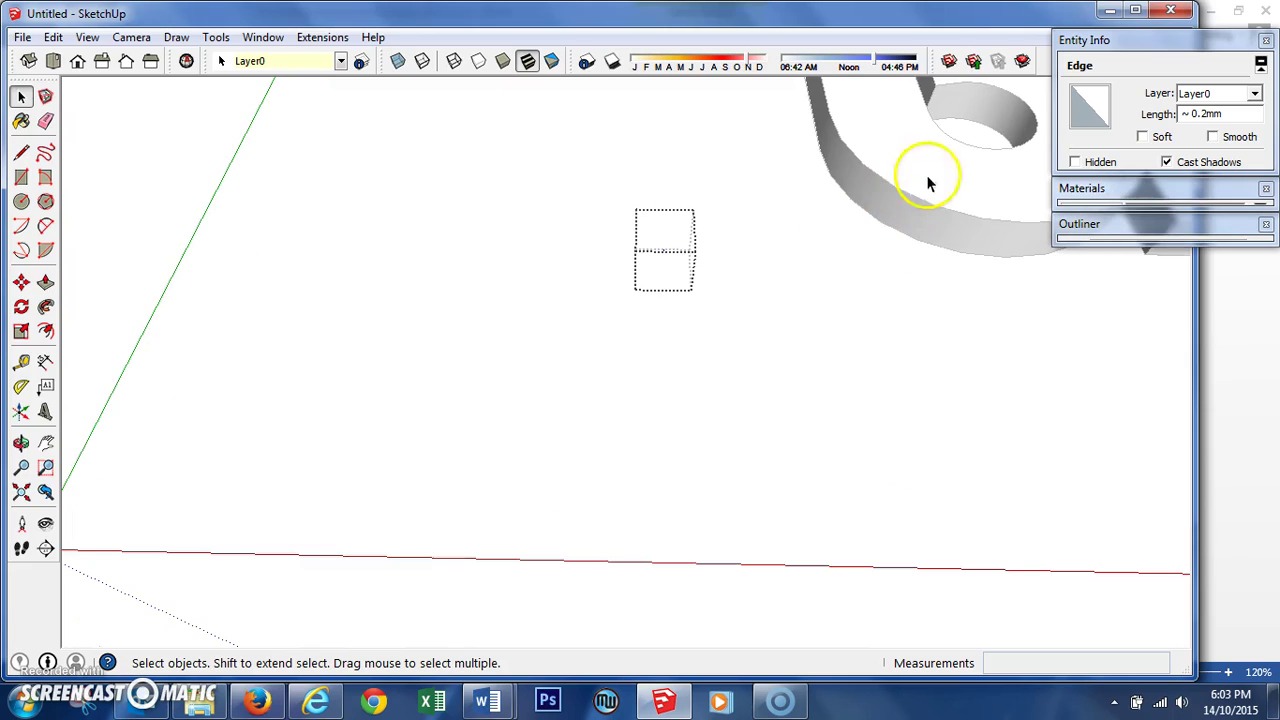
click(640, 228)
click(673, 256)
scroll(670, 256, up, 2)
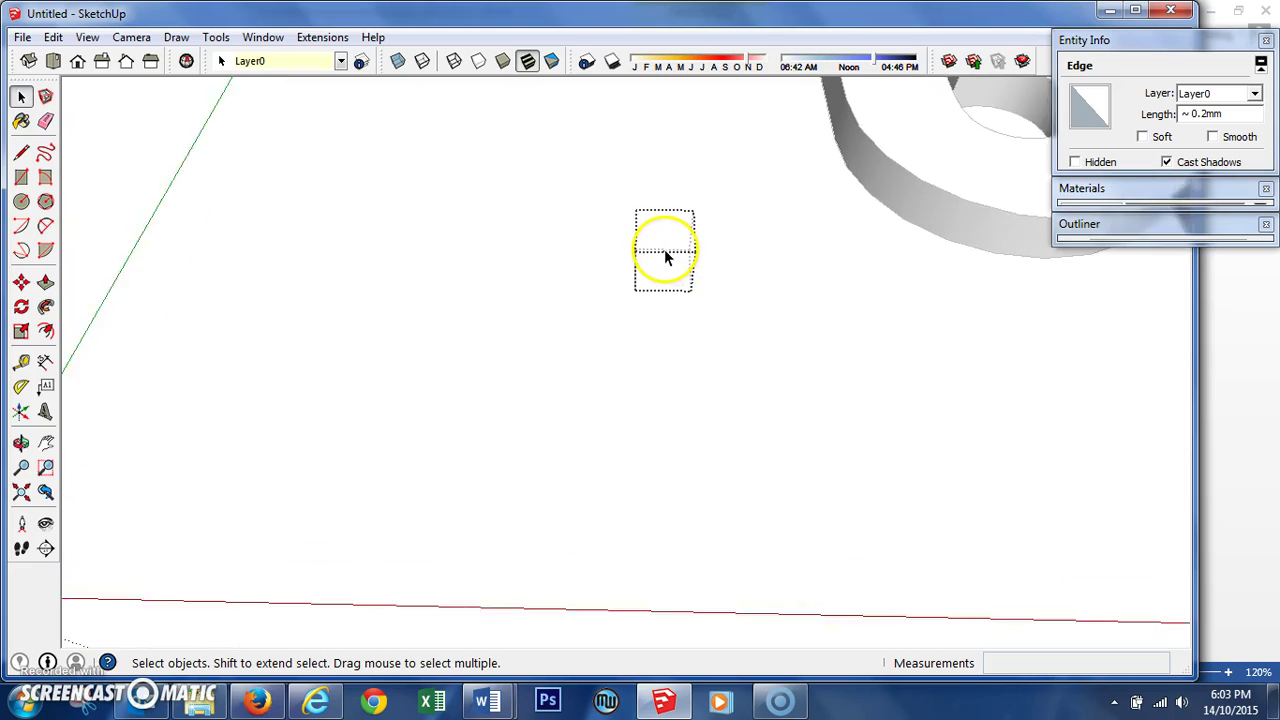
scroll(664, 256, down, 1)
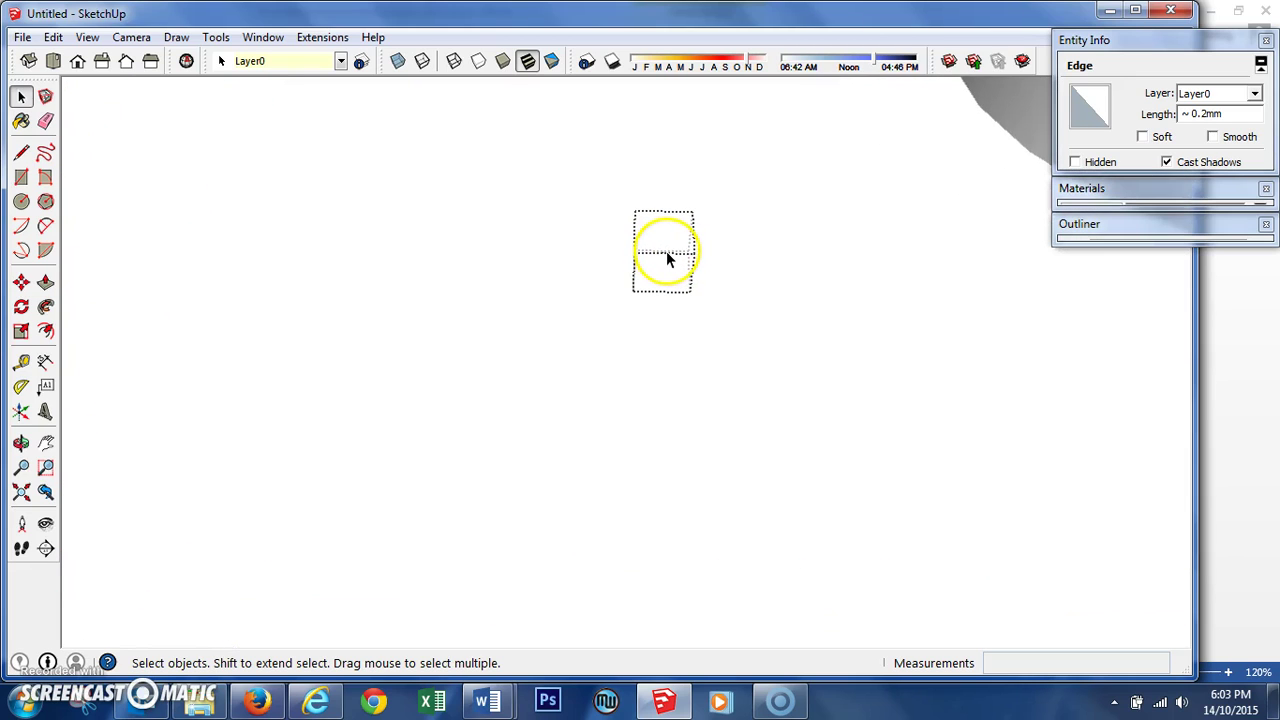
scroll(667, 260, down, 3)
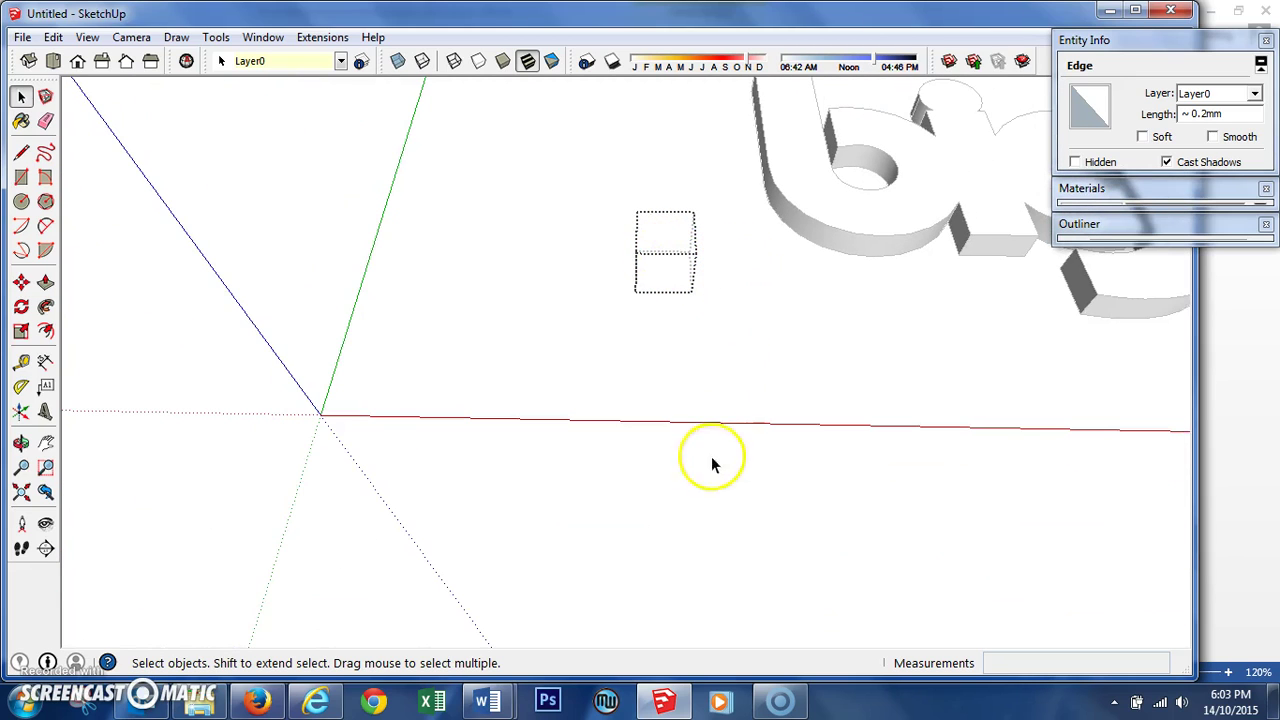
Step: Close the emptied group and inspect the leftover stray geometry up close from another angle, box-selecting its tiny edges
middle_drag(831, 253, 803, 309)
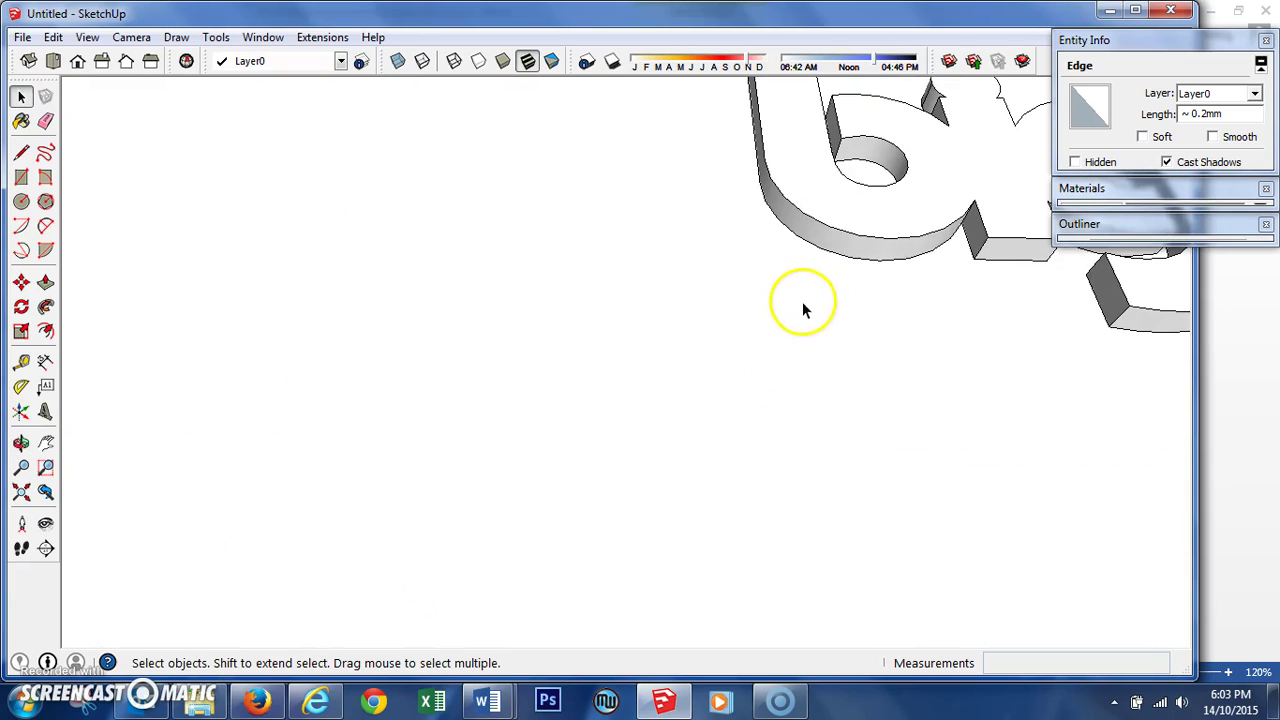
click(700, 277)
middle_drag(700, 277, 669, 309)
scroll(651, 262, up, 4)
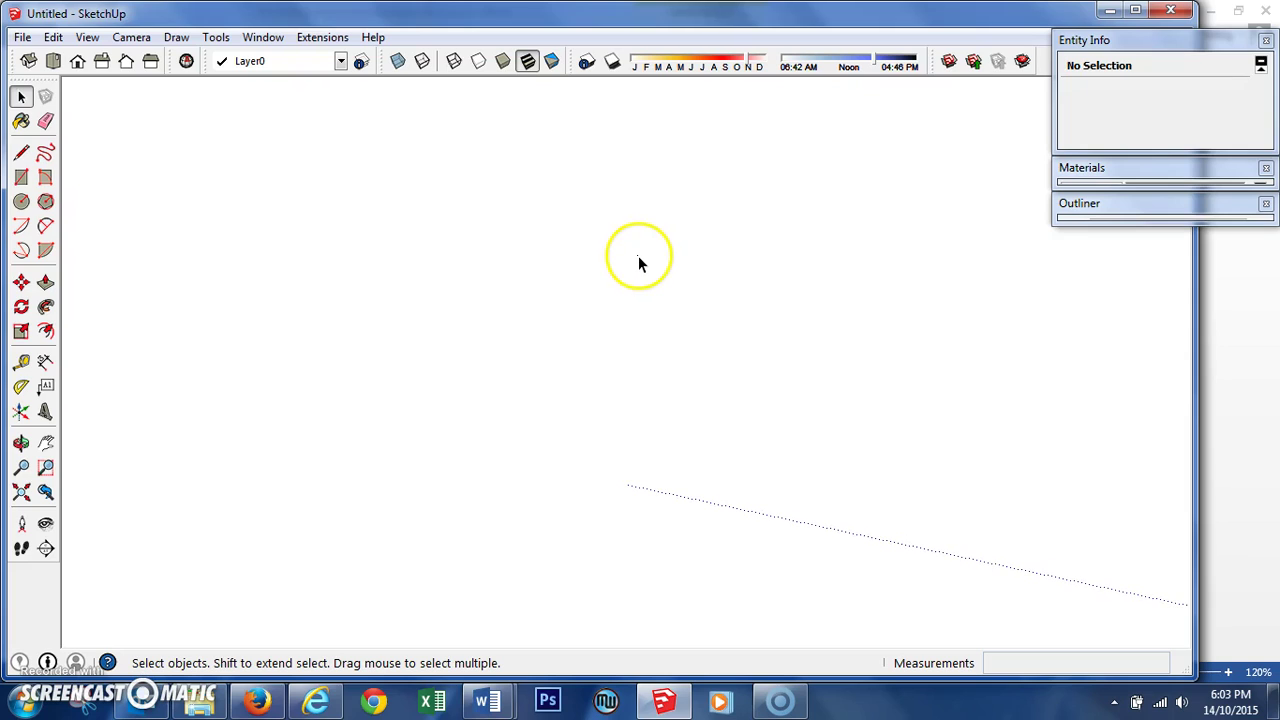
click(620, 258)
drag(689, 294, 594, 220)
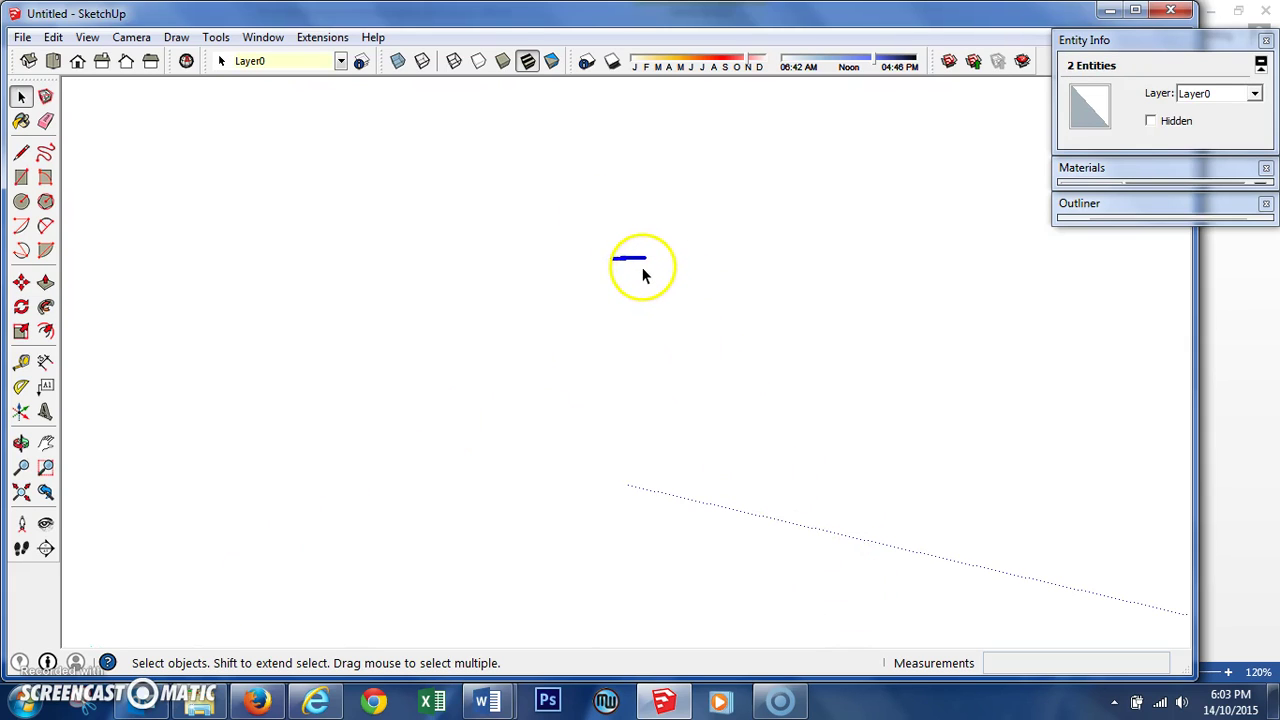
scroll(628, 267, down, 10)
scroll(630, 275, up, 8)
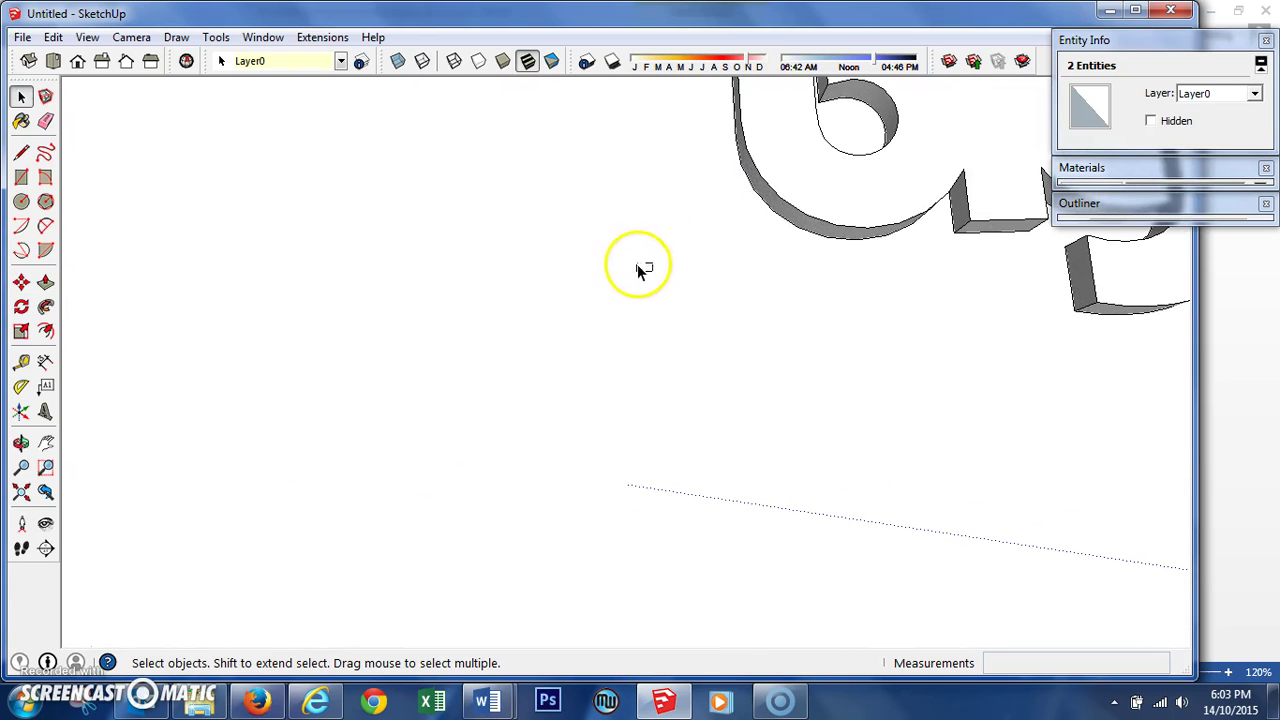
Step: Undo the deletion of the flat hel shape and close its group
click(532, 200)
scroll(814, 232, down, 5)
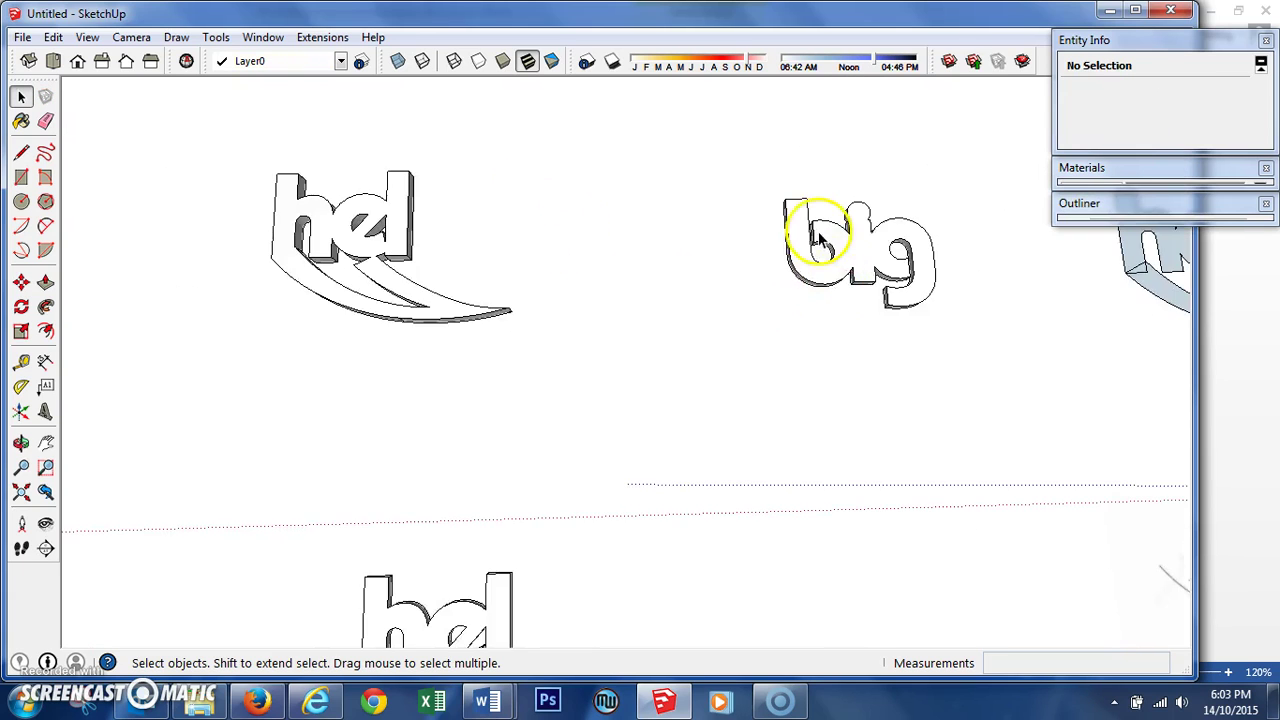
double_click(806, 258)
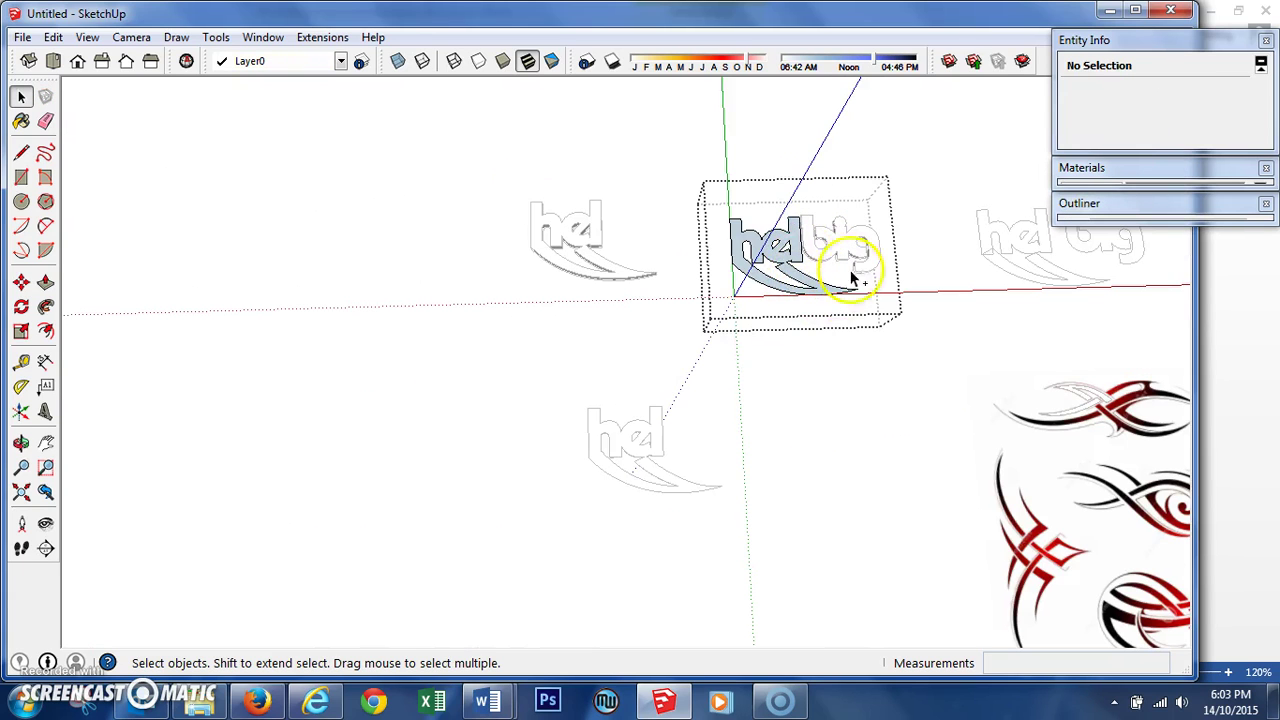
click(759, 130)
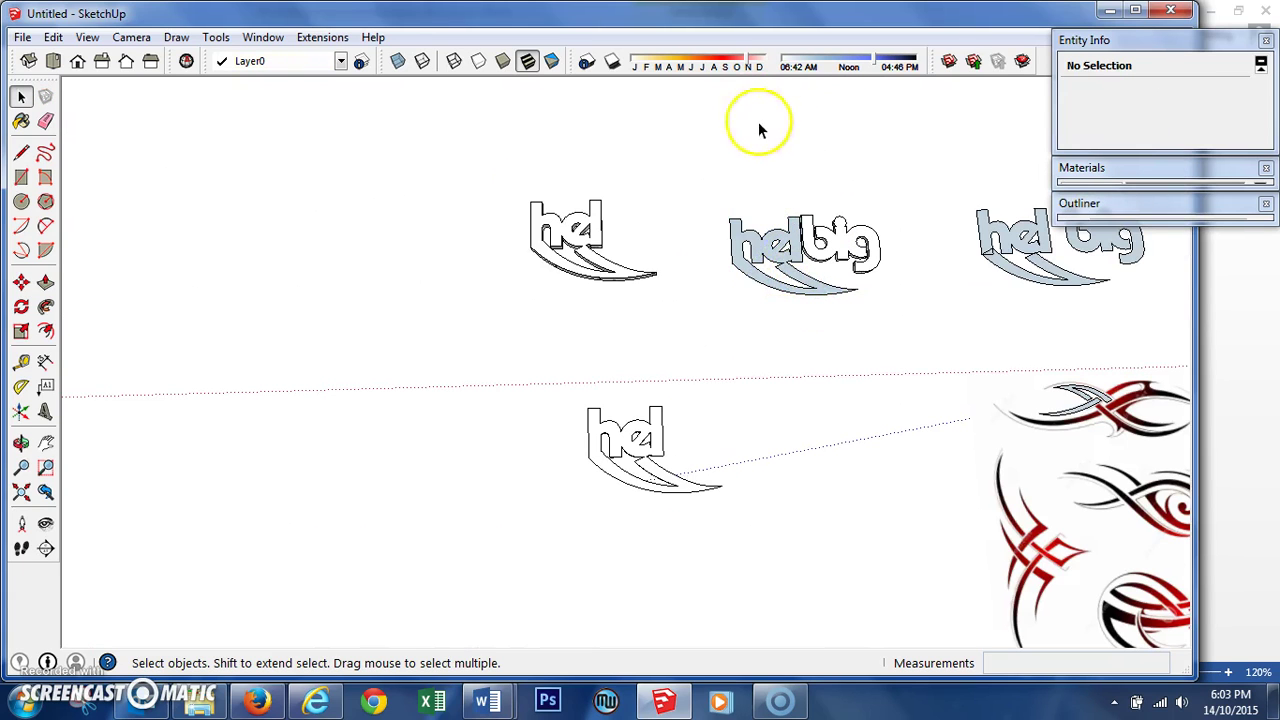
scroll(755, 257, up, 5)
Step: Copy the connected hel face and edges from the restored group and paste a second copy outside it, in front of the first
double_click(756, 260)
scroll(683, 268, down, 4)
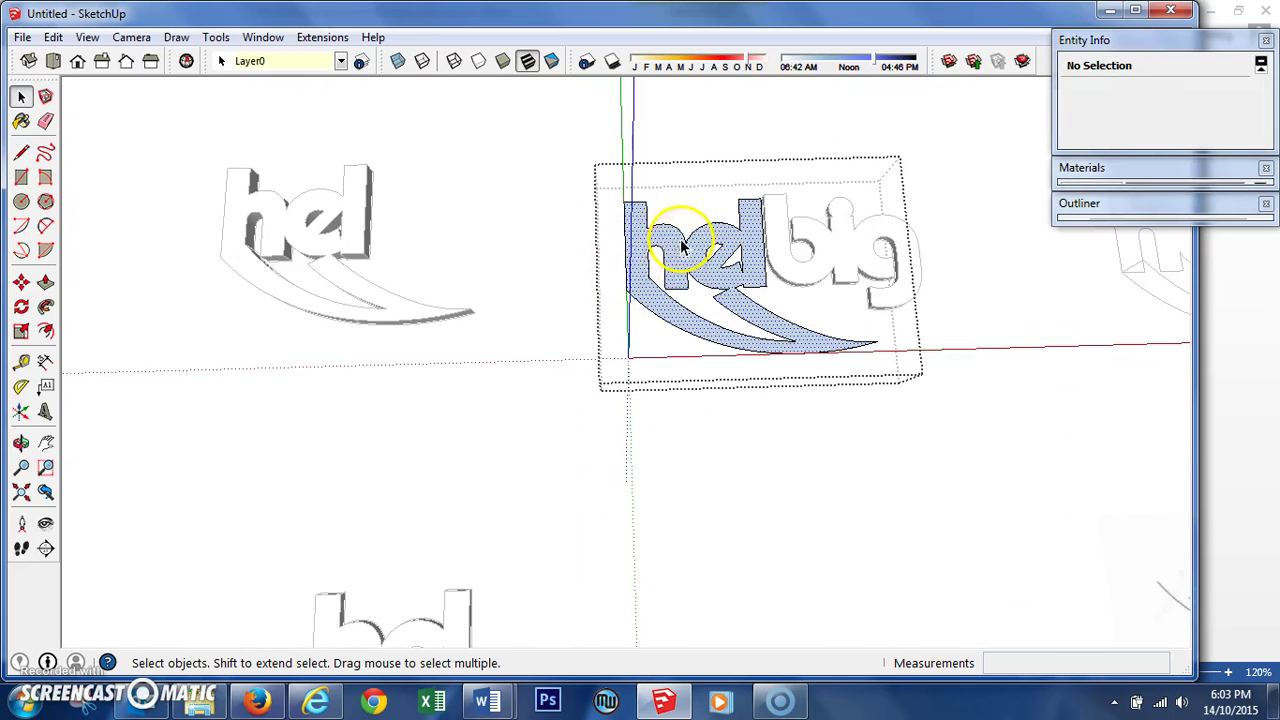
click(645, 257)
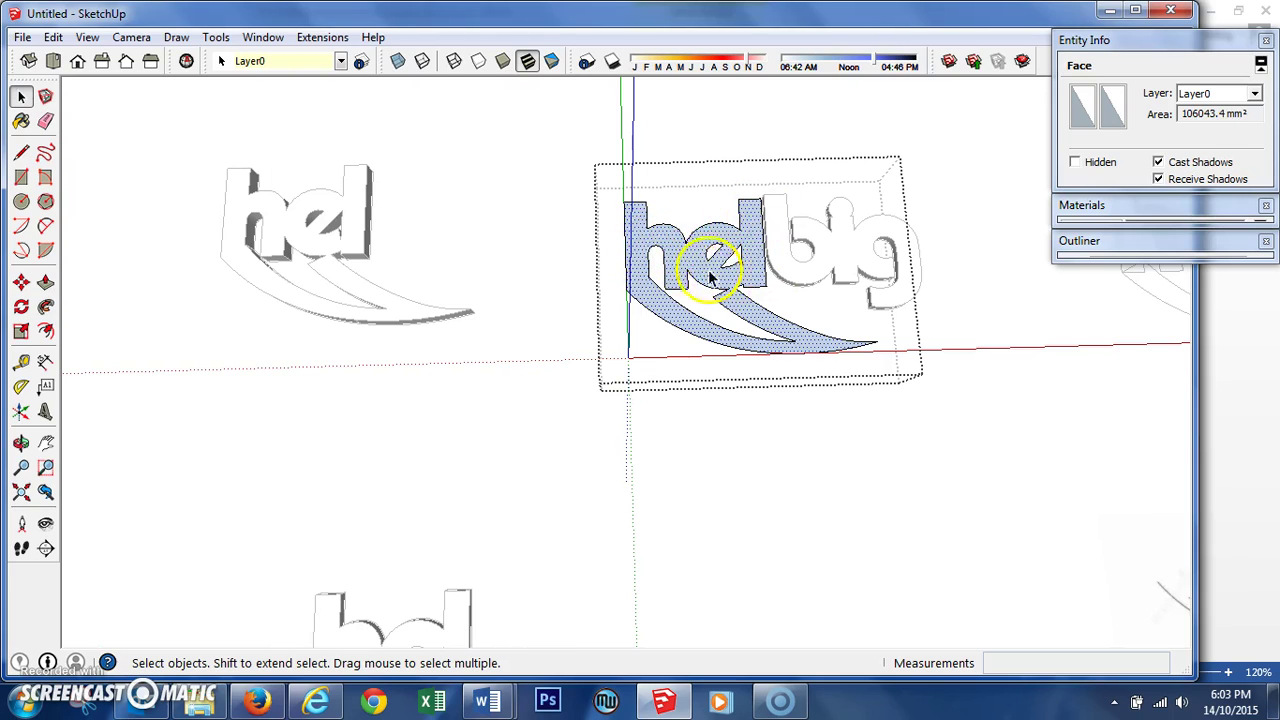
double_click(674, 248)
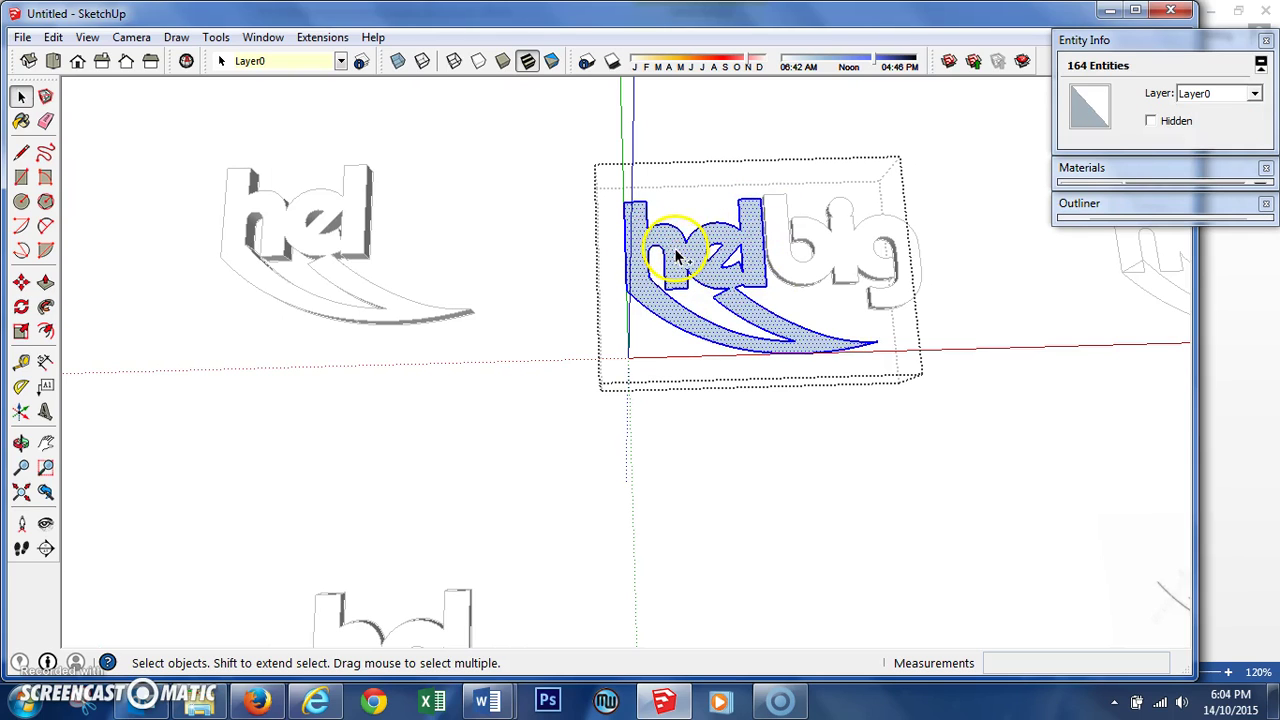
key(ctrl+c)
key(ctrl+v)
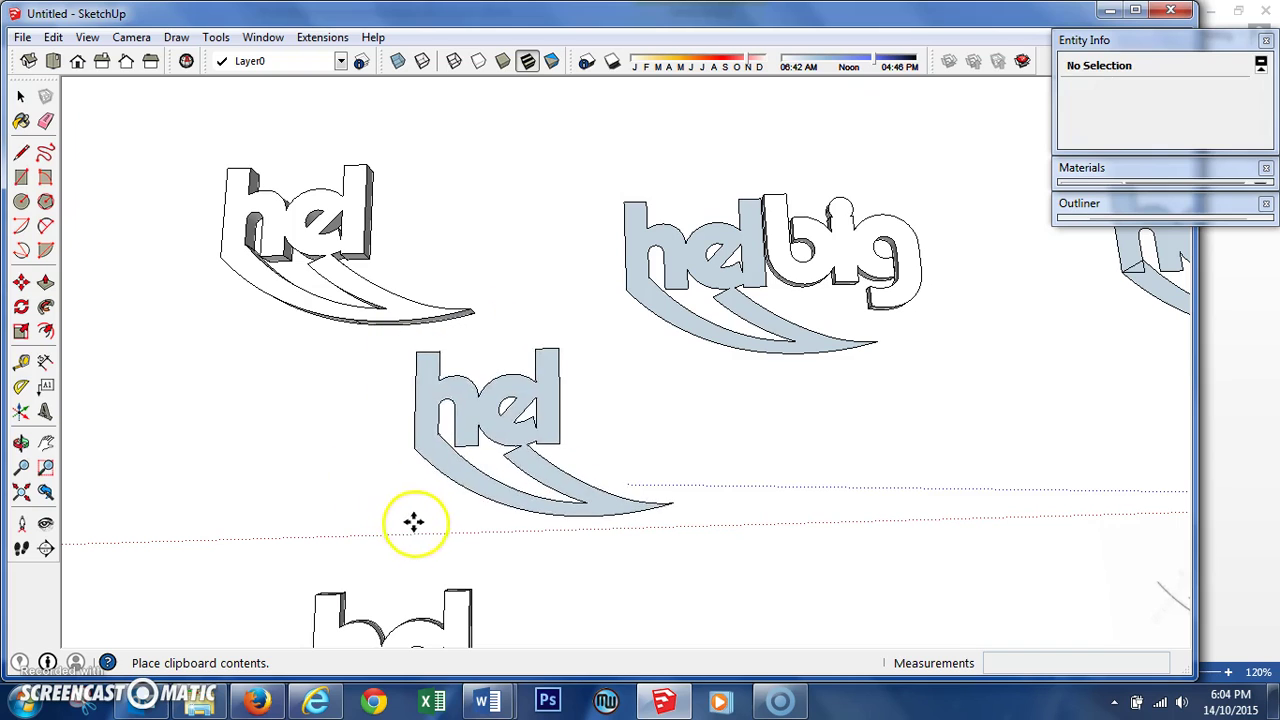
click(436, 526)
Step: Extrude the second hel copy much taller than the first and group all of its connected geometry
key(p)
click(563, 434)
click(583, 425)
key(space)
click(583, 425)
middle_drag(583, 425, 674, 11)
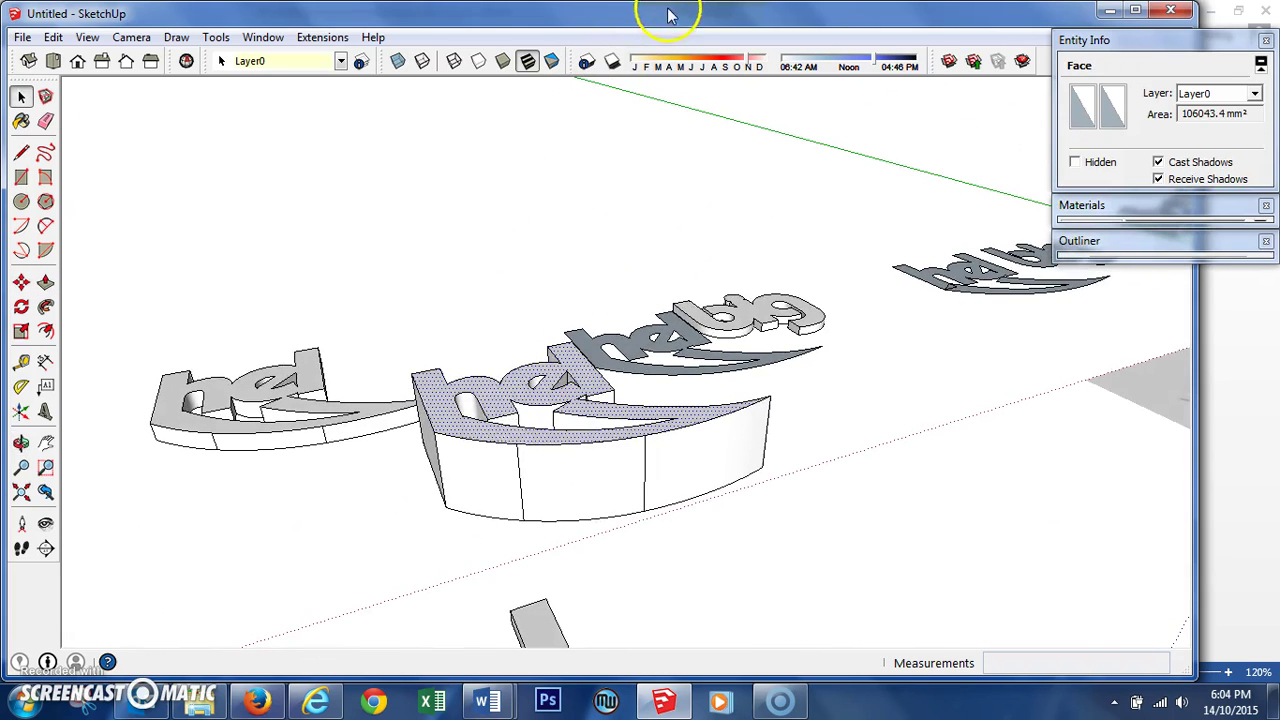
triple_click(484, 475)
right_click(484, 475)
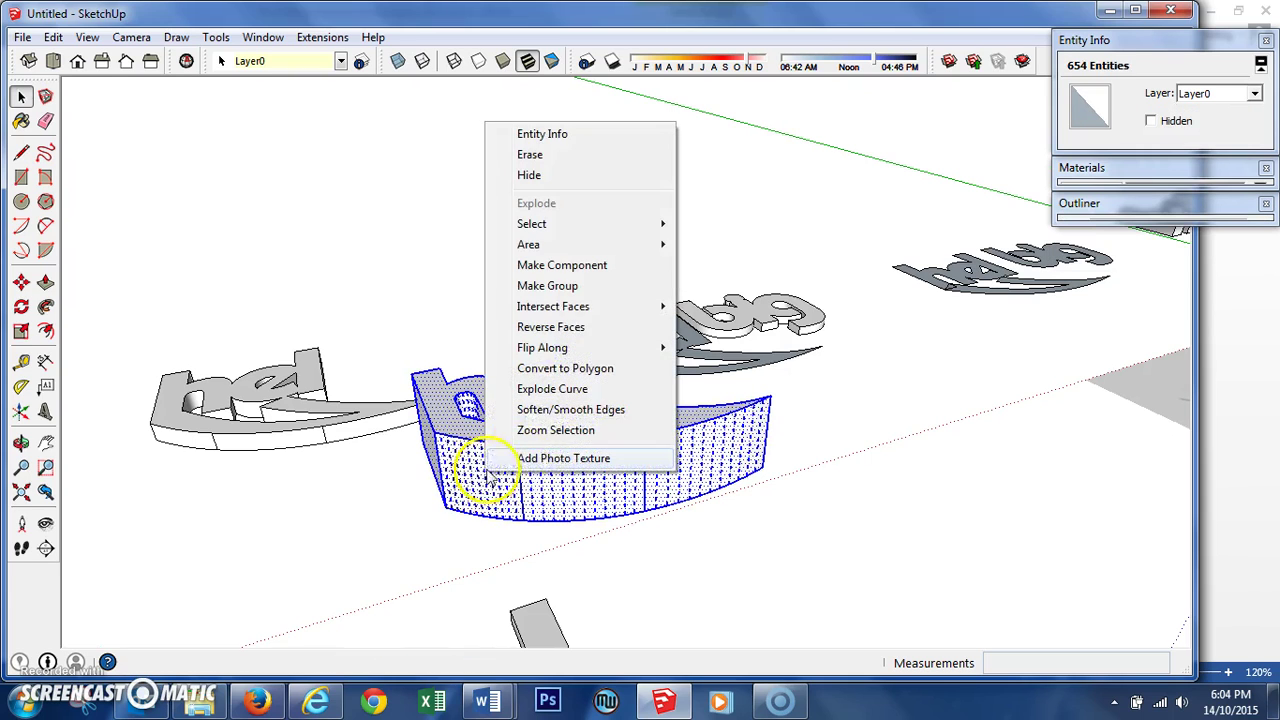
click(602, 286)
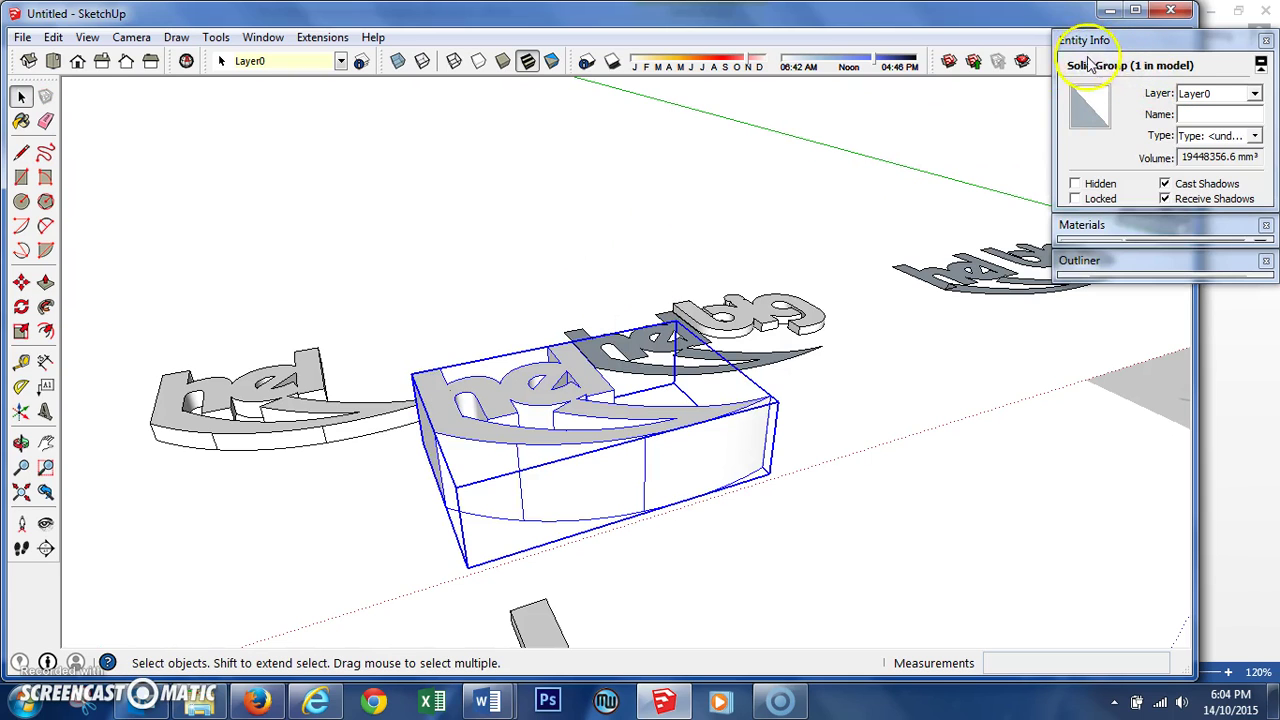
Step: Open the original flat hel group, select everything inside to check its entity count, and close the group
click(855, 218)
middle_drag(855, 218, 663, 434)
double_click(623, 395)
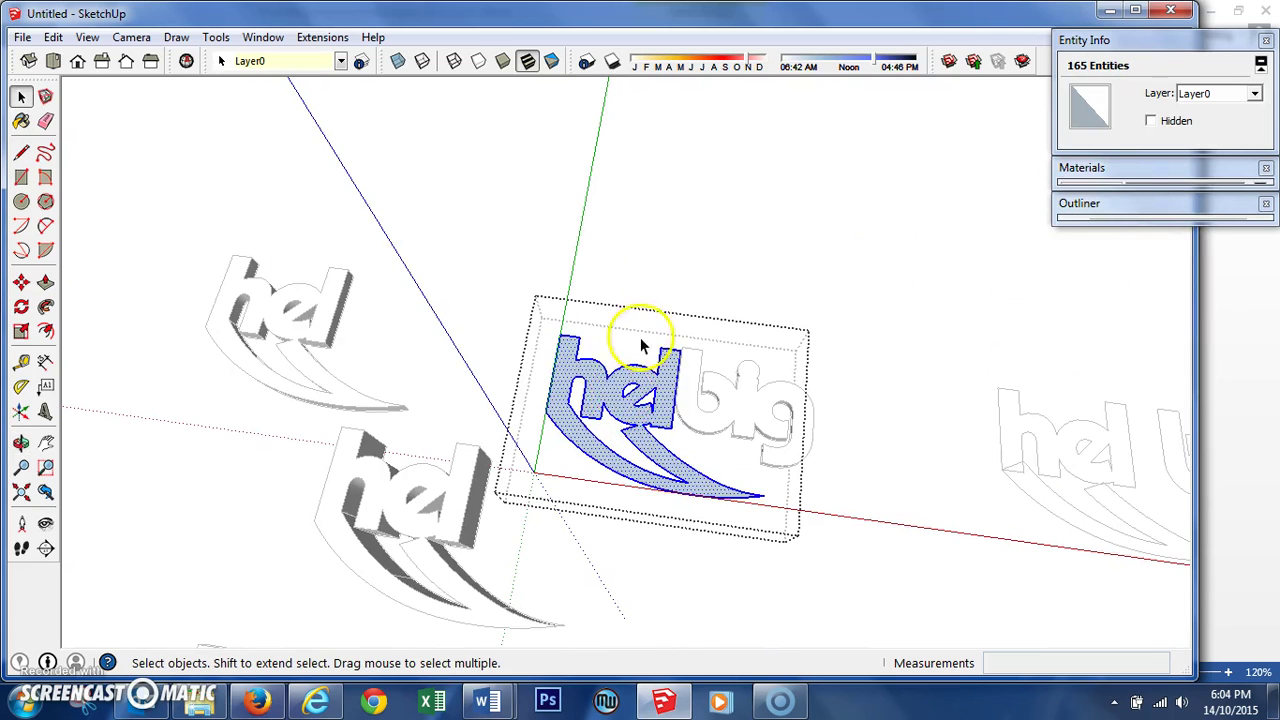
click(586, 309)
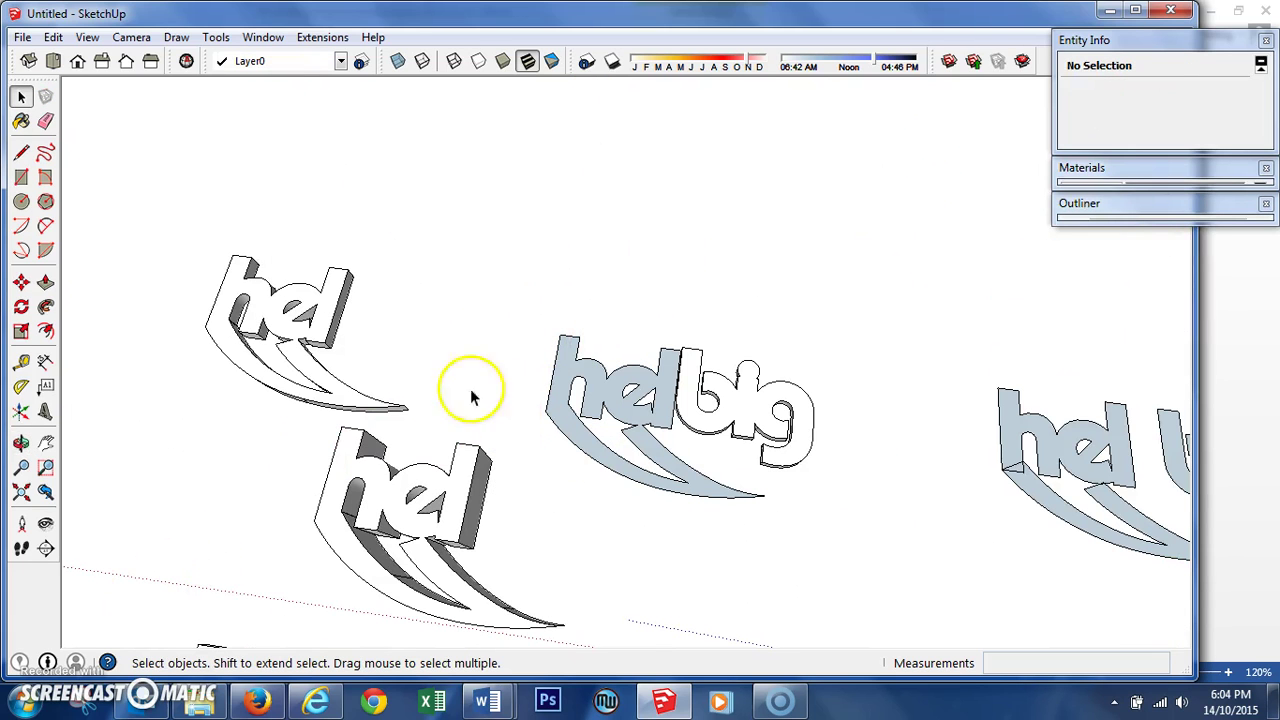